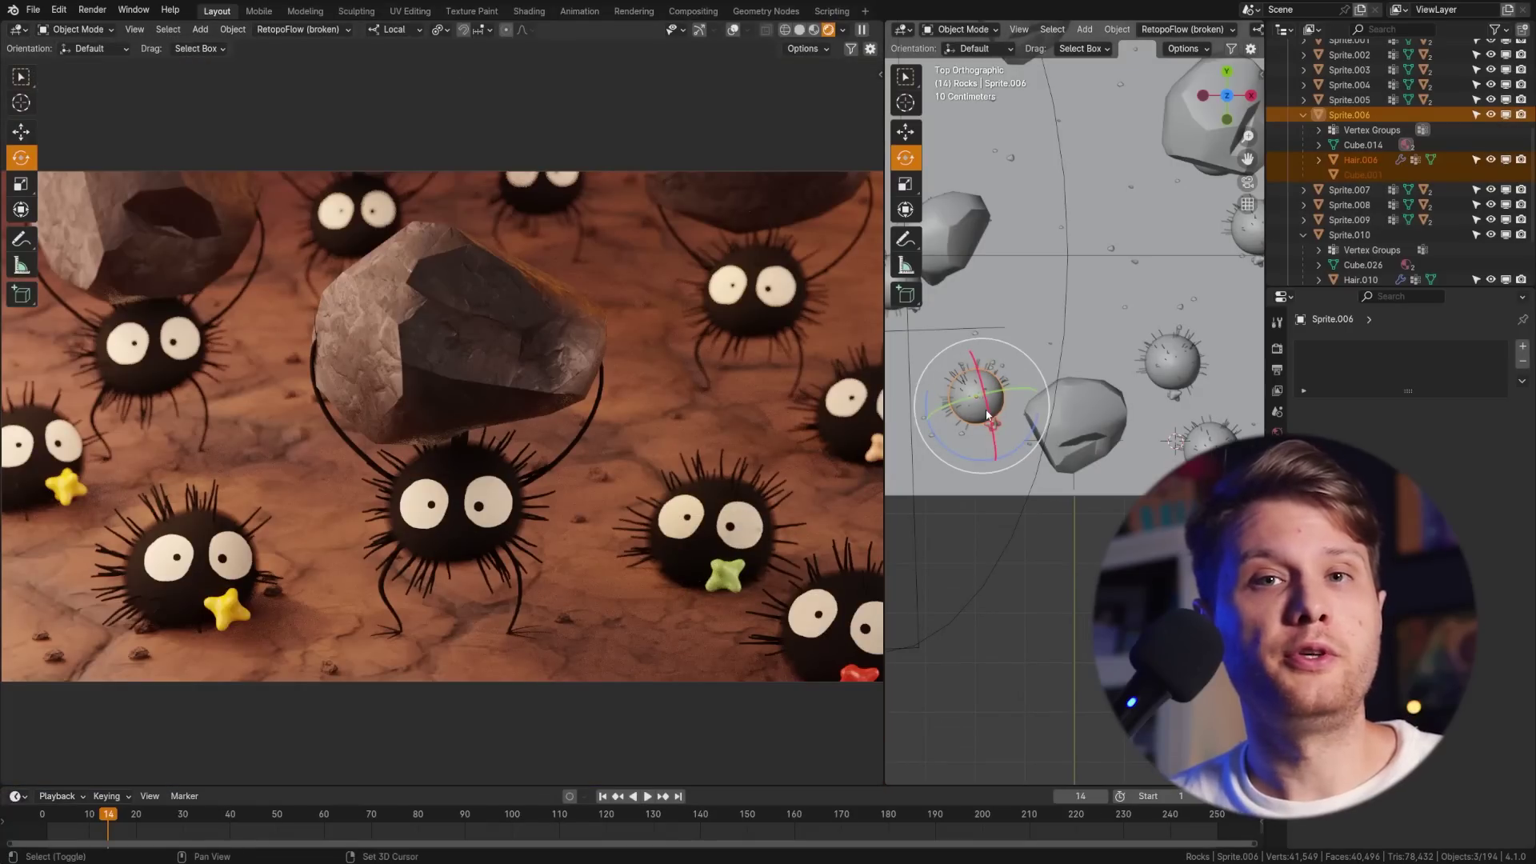
# Duplicate the selected soot sprite, place the copy about -0.87 m in X and -0.60 m in Y from it, and adjust its rotation and position.
pyautogui.hotkey('shift', 'd')
pyautogui.click(944, 444)
pyautogui.press('r')
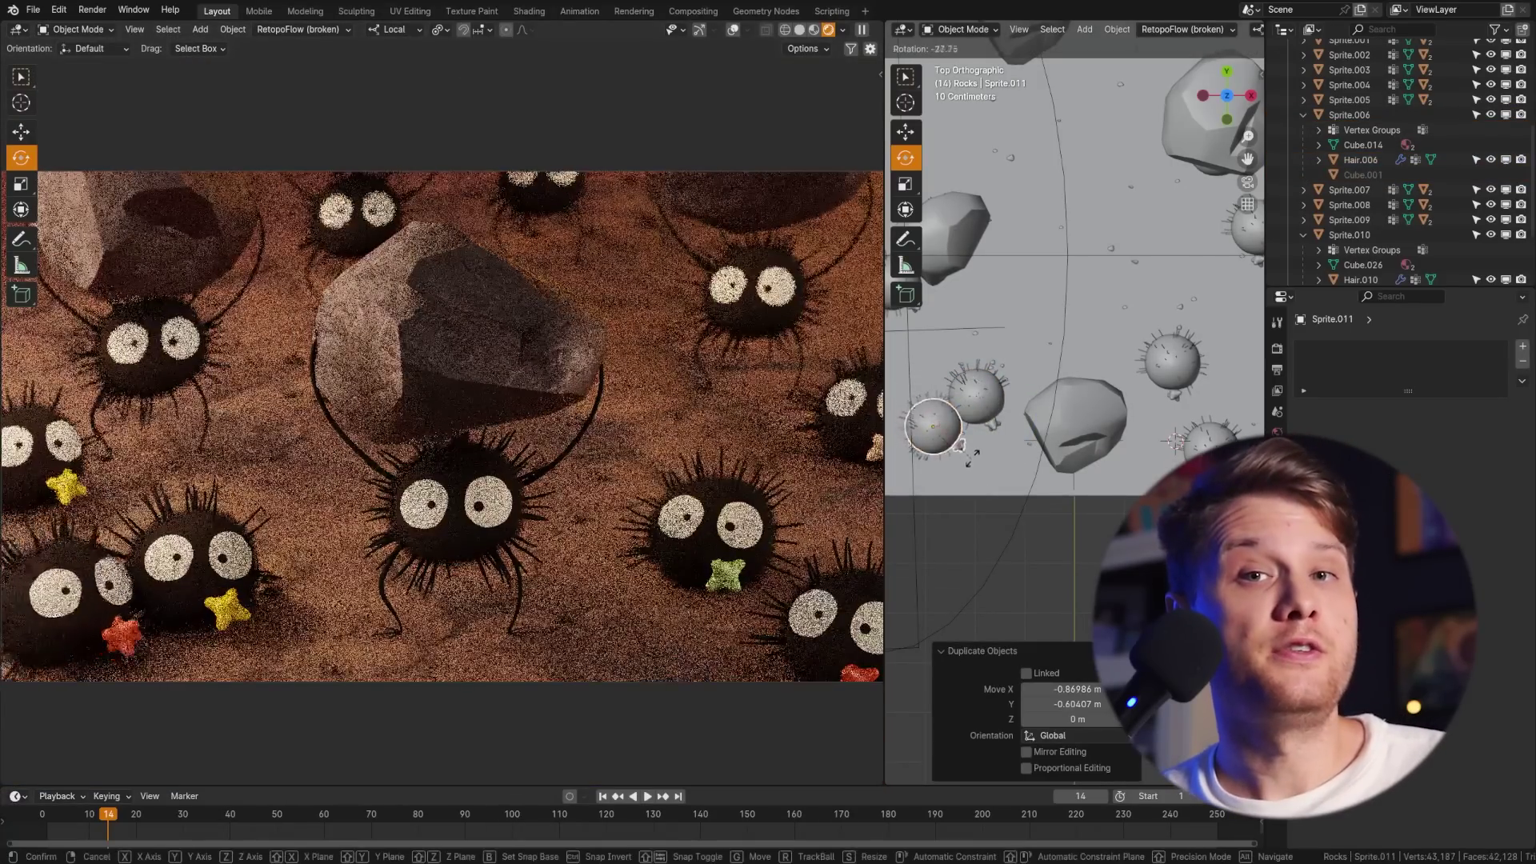
pyautogui.click(974, 456)
pyautogui.press('g')
pyautogui.click(960, 479)
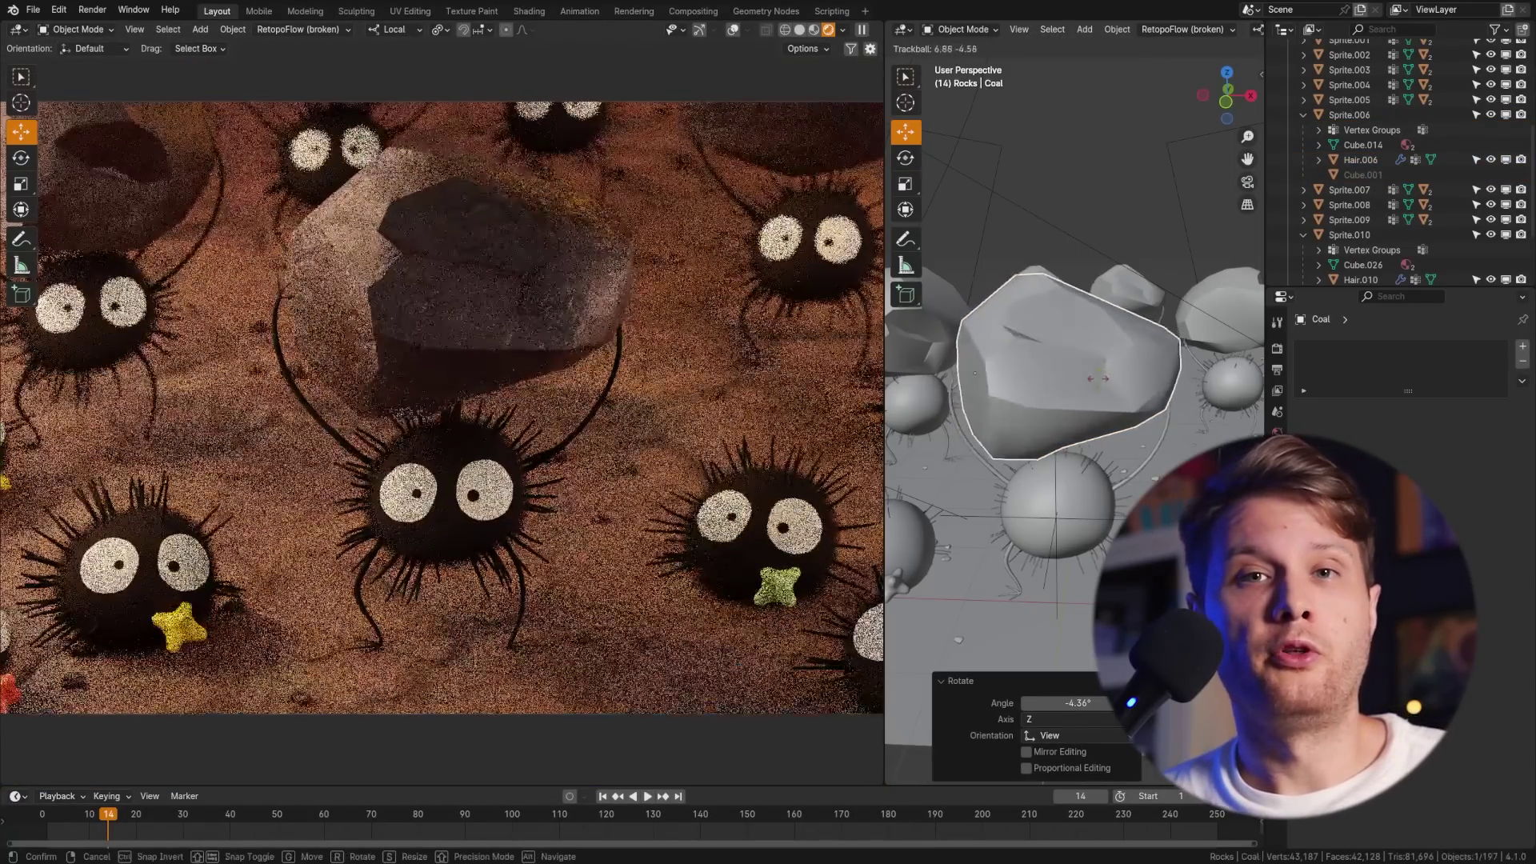
# Rotate the central sprite's coal rock freely by about 7° and -7°, and shift it slightly within the view.
pyautogui.click(1098, 386)
pyautogui.press('g')
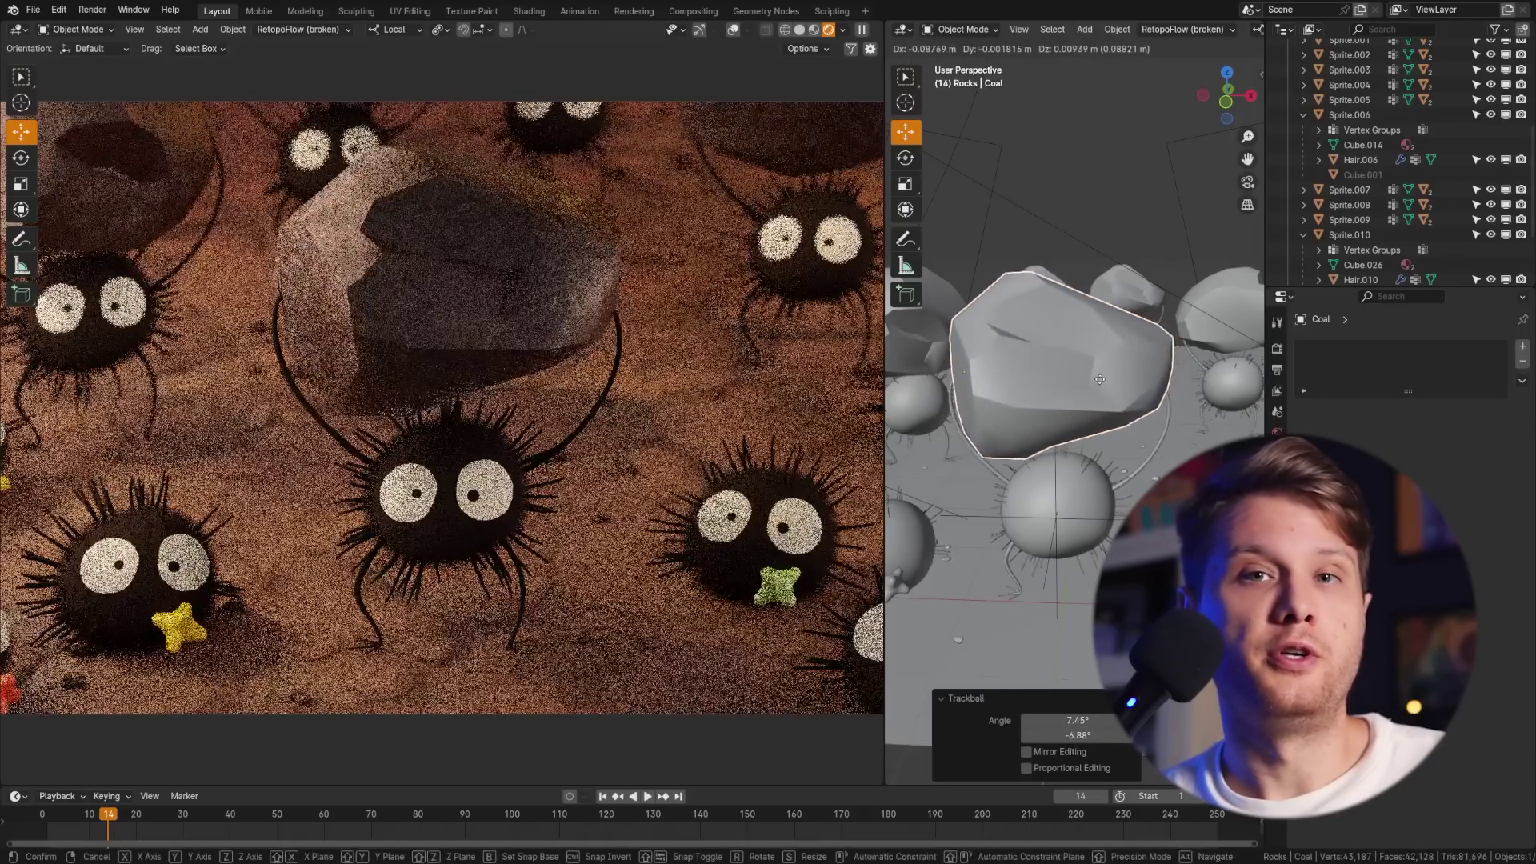
pyautogui.click(1101, 385)
# Shift the sprite beneath the central rock slightly along its local X and Y axes.
pyautogui.click(1086, 545)
pyautogui.keyDown('shift'); pyautogui.moveTo(1101, 514); pyautogui.dragTo(1057, 497, button='middle'); pyautogui.keyUp('shift')
pyautogui.moveTo(1081, 488); pyautogui.dragTo(1084, 489)
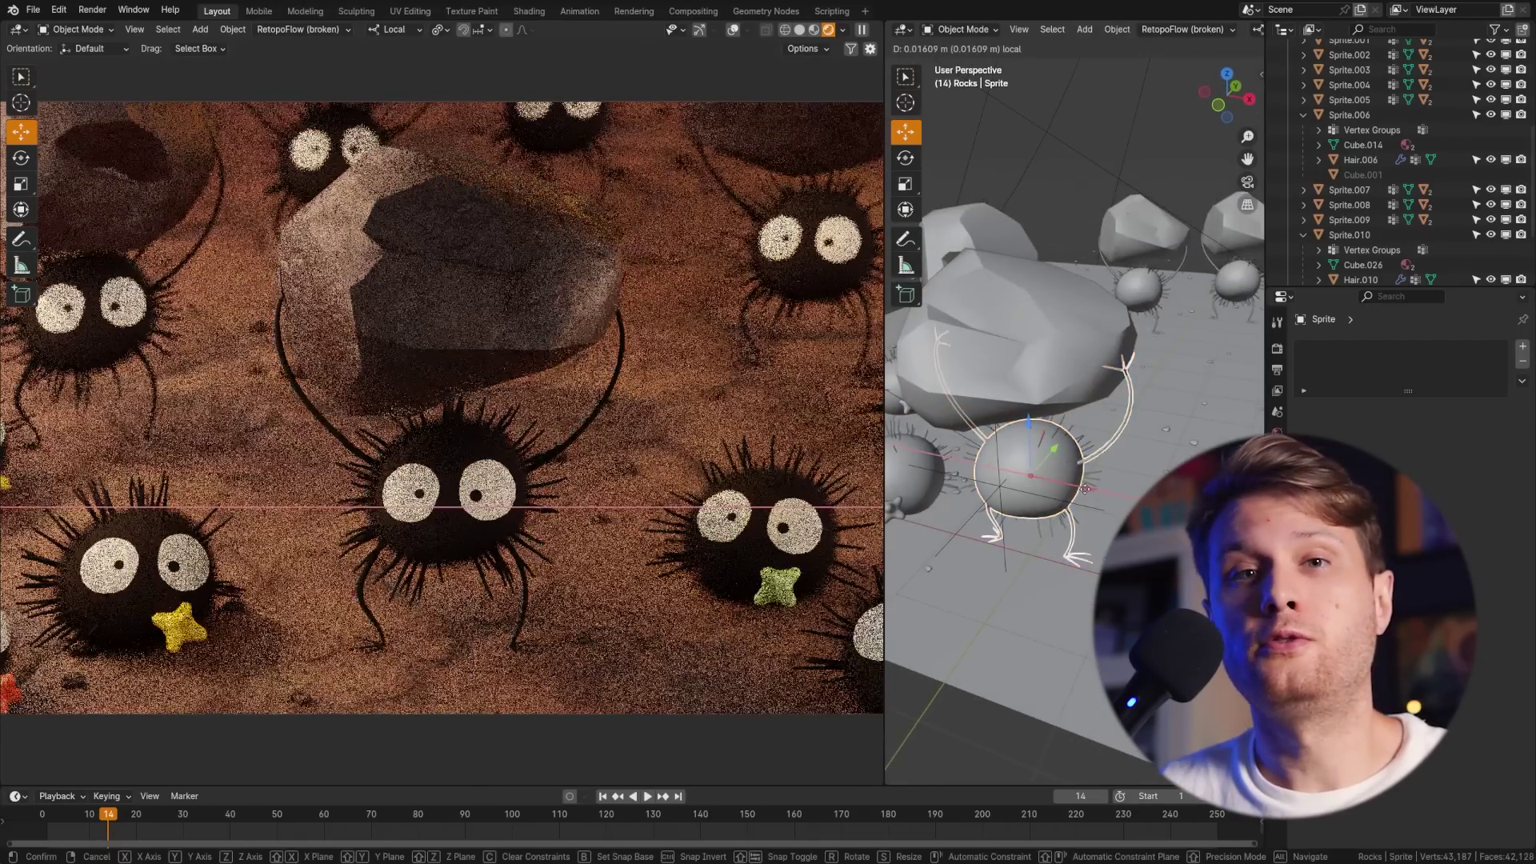
pyautogui.click(1040, 480)
pyautogui.press('g')
pyautogui.press('y')
pyautogui.press('y')
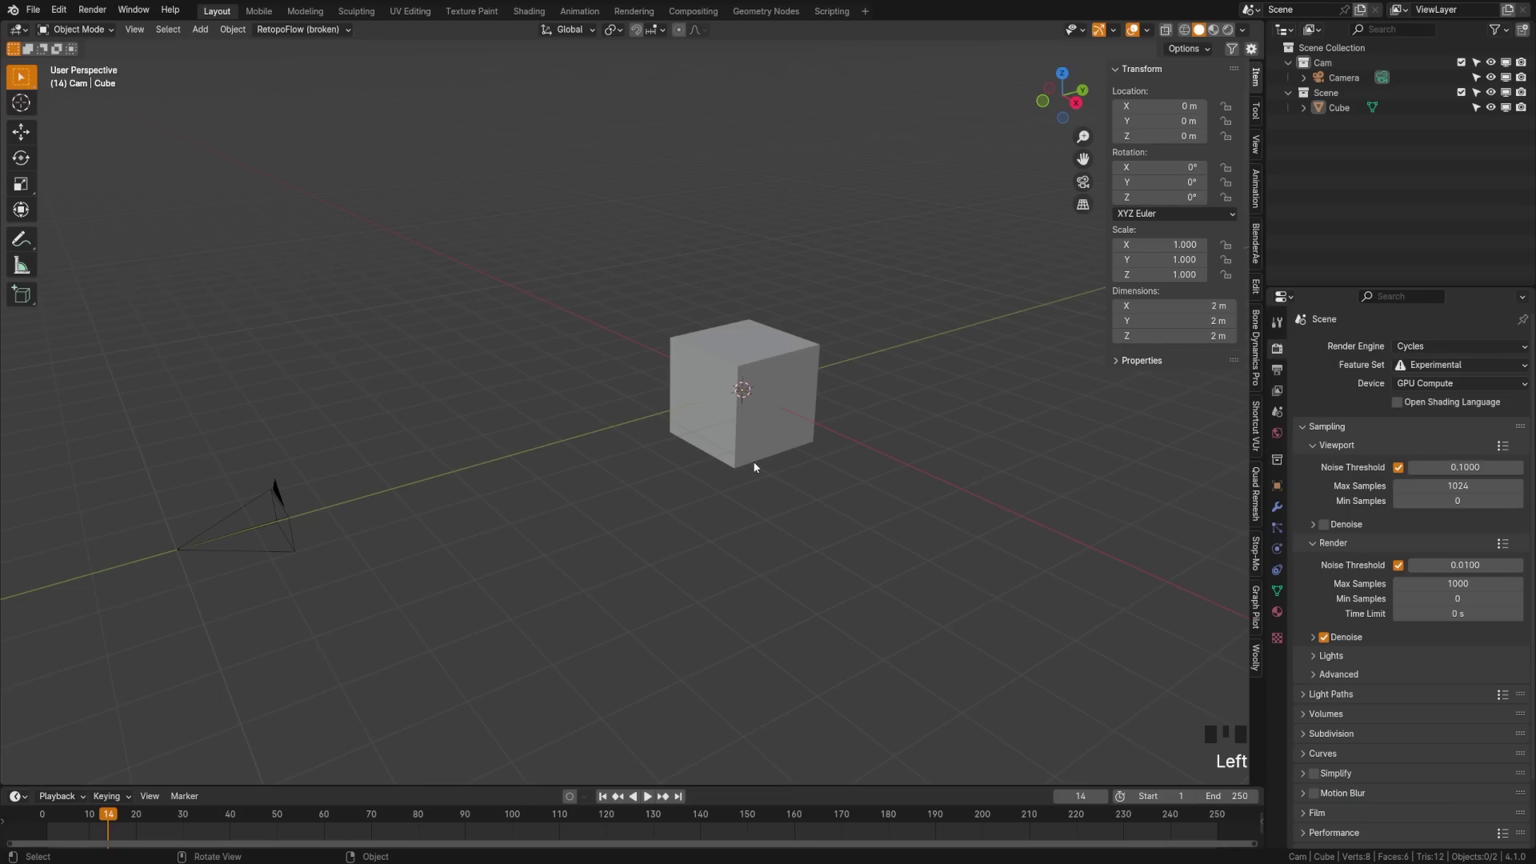
# Add a level 3 Subdivision modifier to the cube and exclude the Cam collection from the view layer.
pyautogui.click(717, 436)
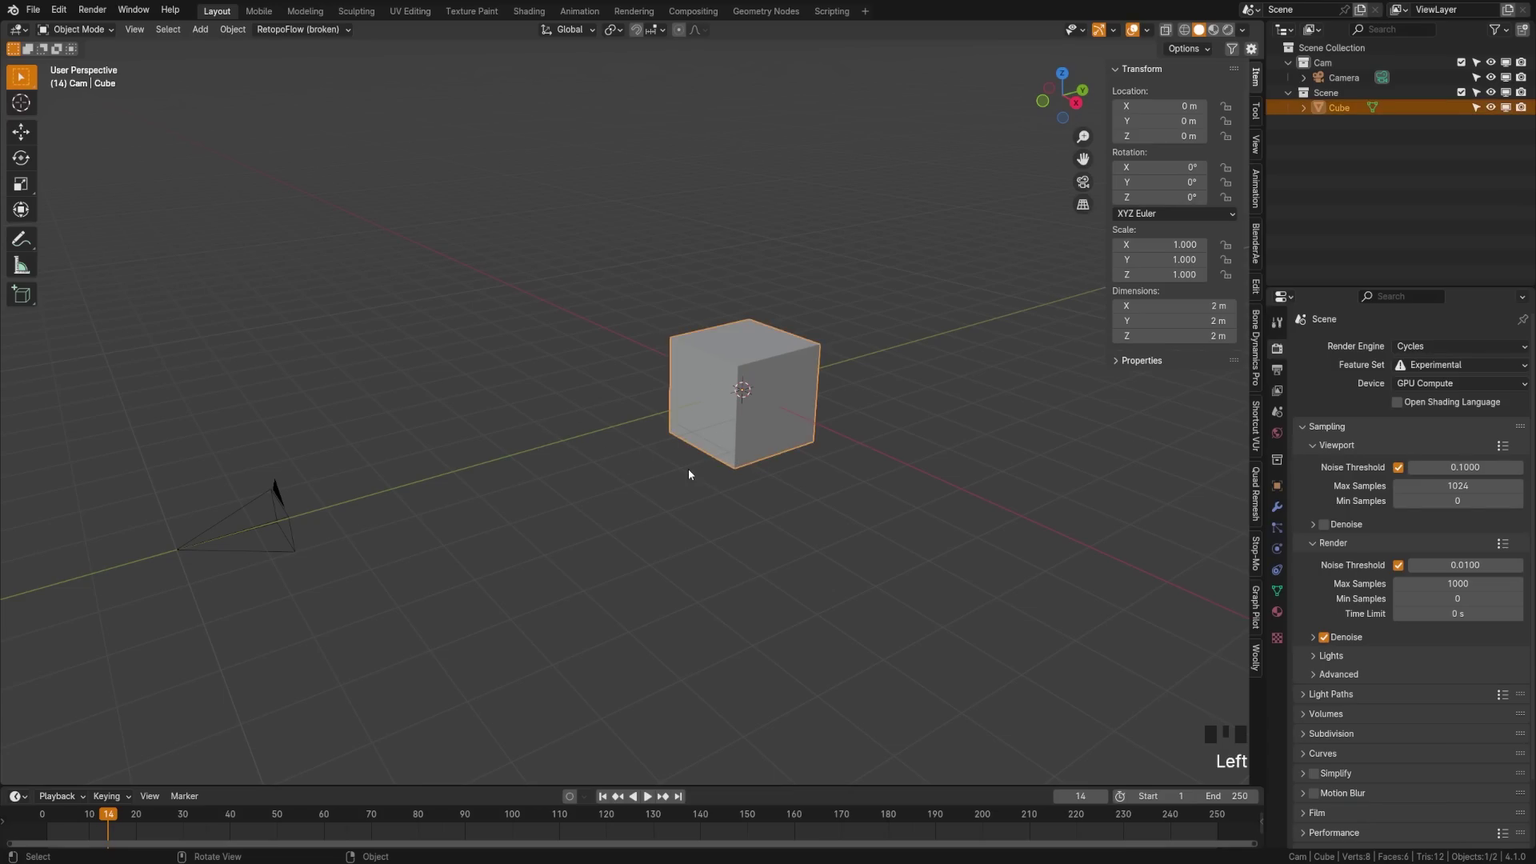
pyautogui.hotkey('ctrl', '3')
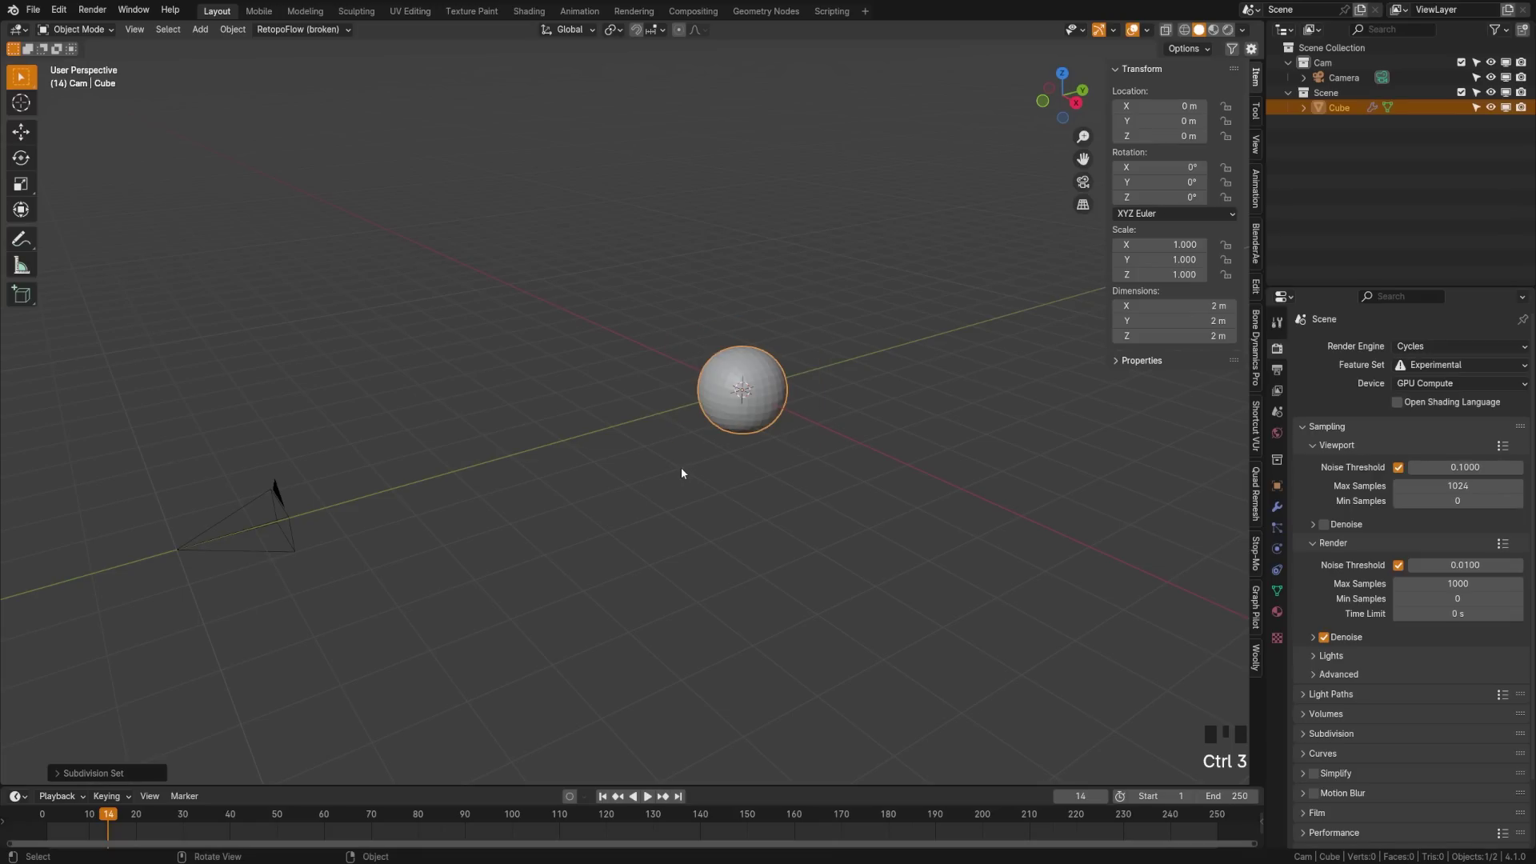
pyautogui.click(721, 390)
pyautogui.click(722, 391)
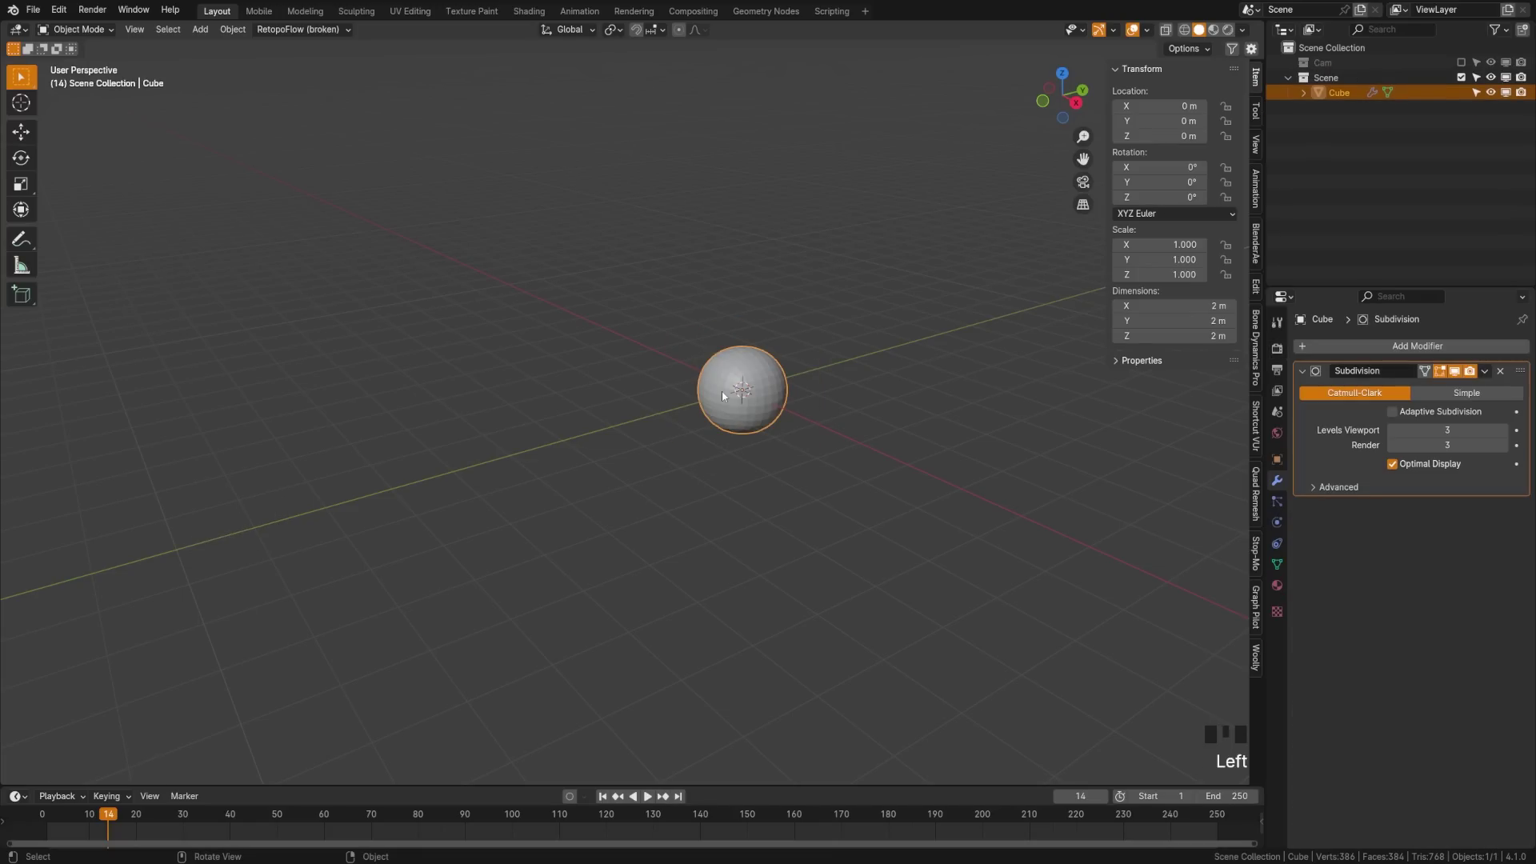
# Apply the cube's Subdivision modifier to turn it into a real sphere mesh.
pyautogui.press('KP_Decimal')
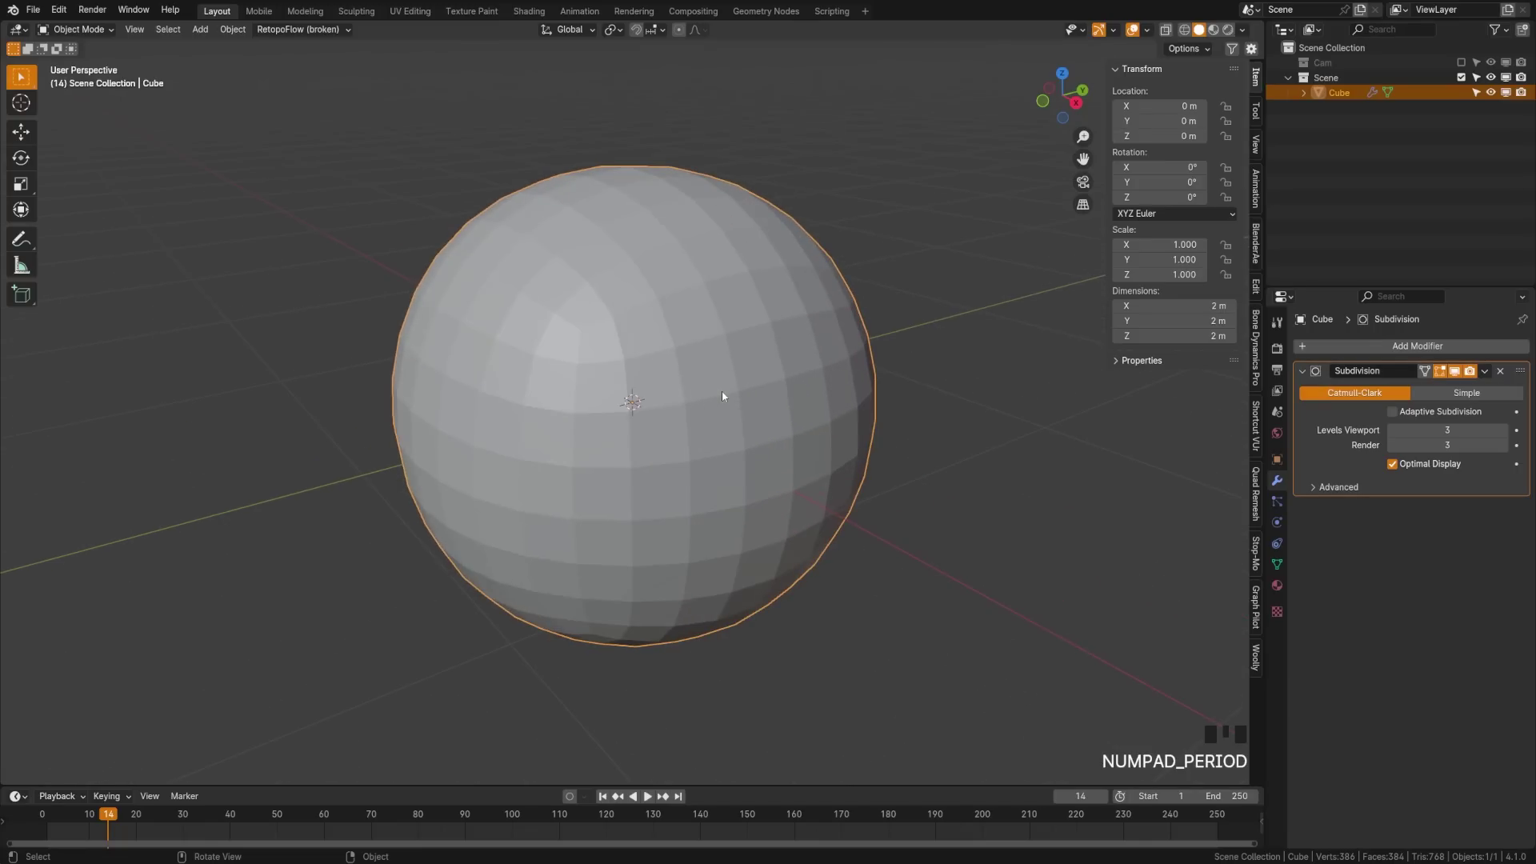
pyautogui.press('KP_1')
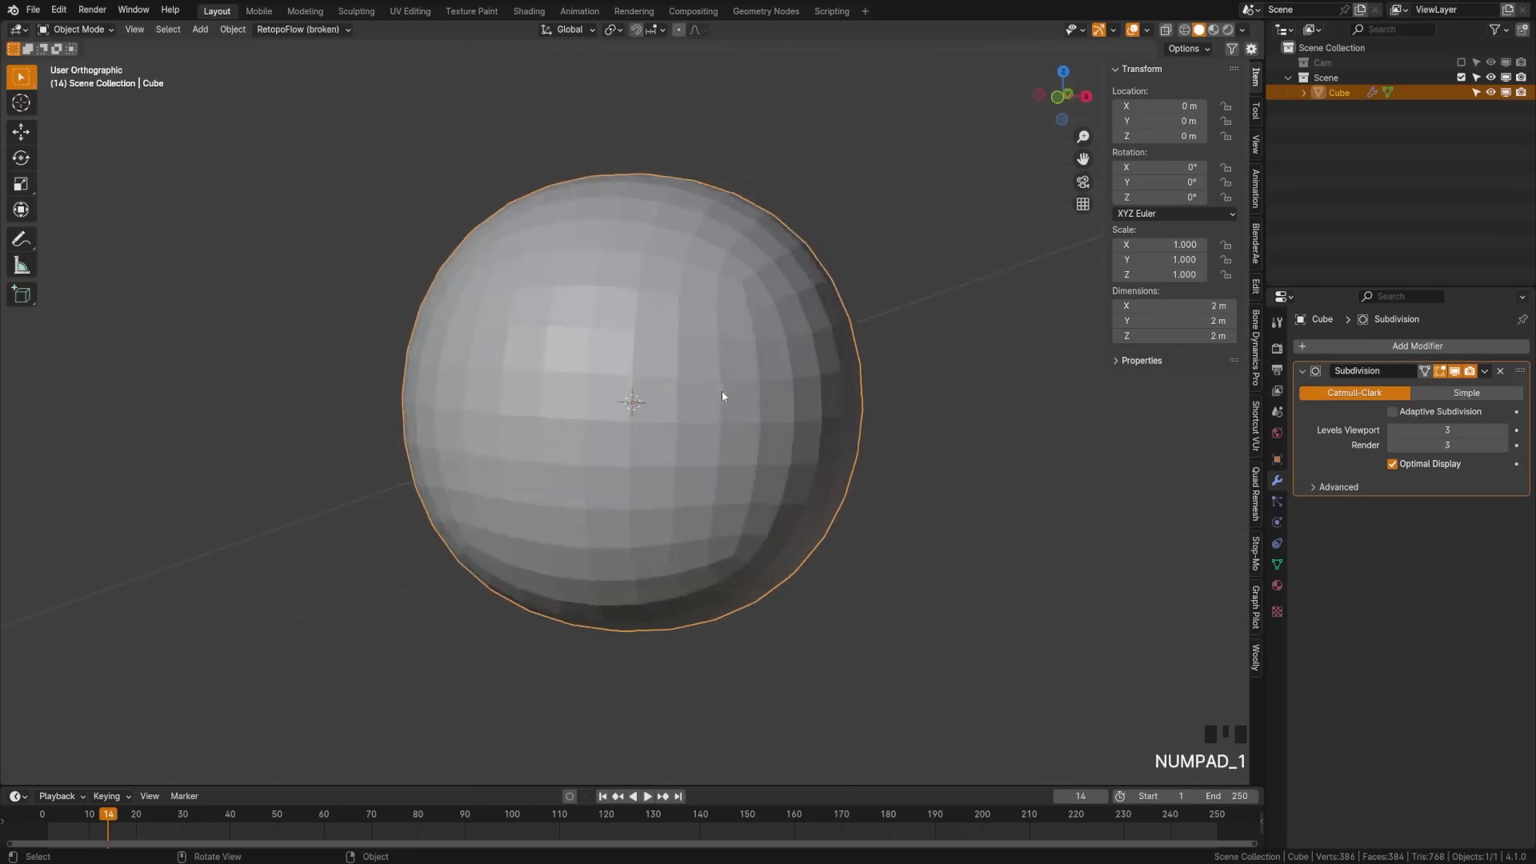
pyautogui.click(1486, 372)
pyautogui.click(1461, 387)
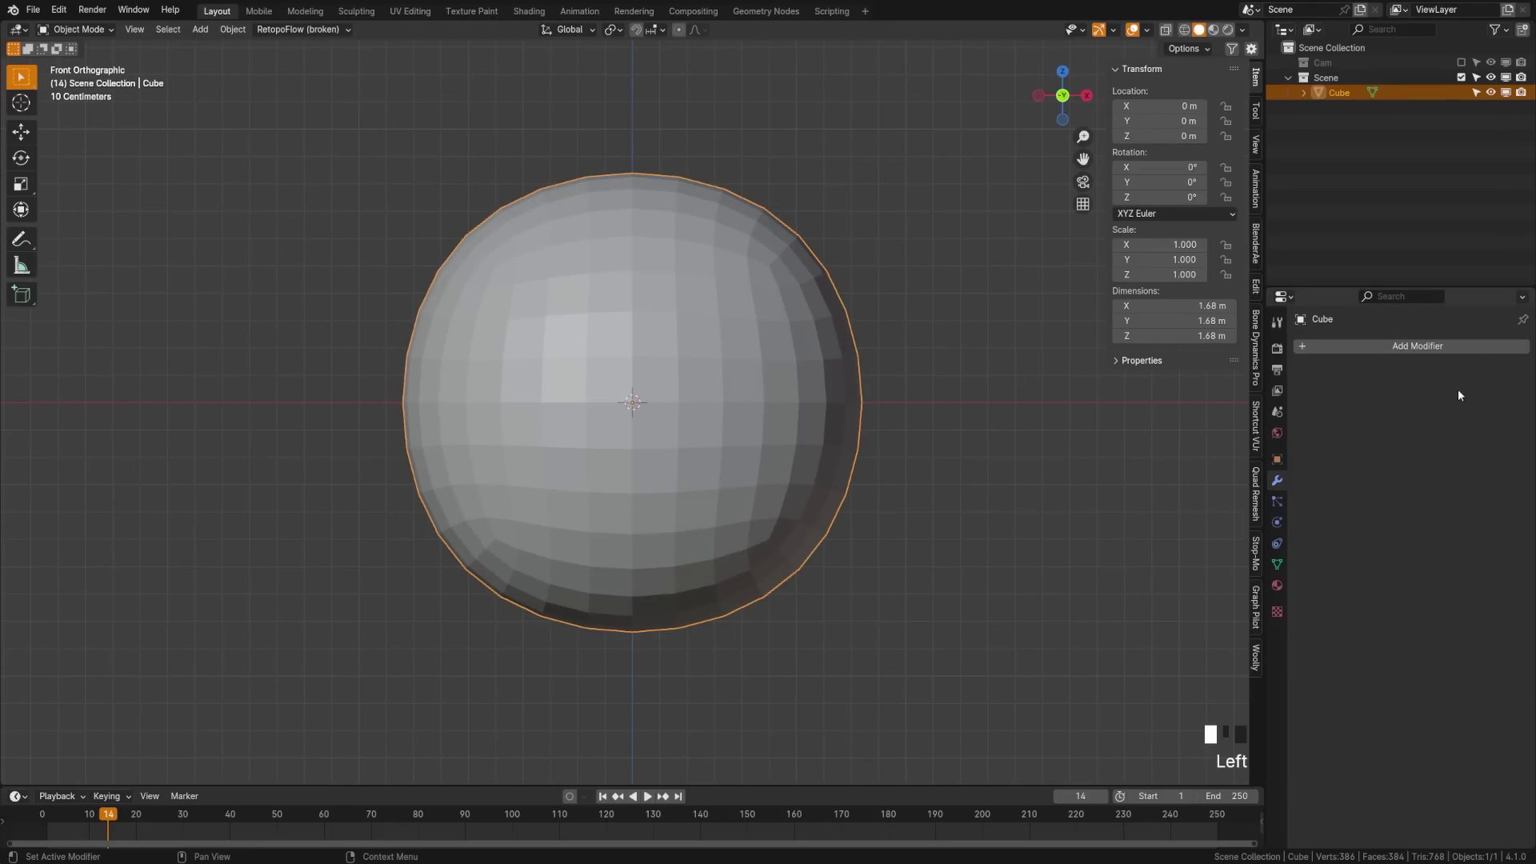
# Switch the sphere to Sculpt Mode and enlarge the Grab brush radius to about 457 px.
pyautogui.press('Tab')
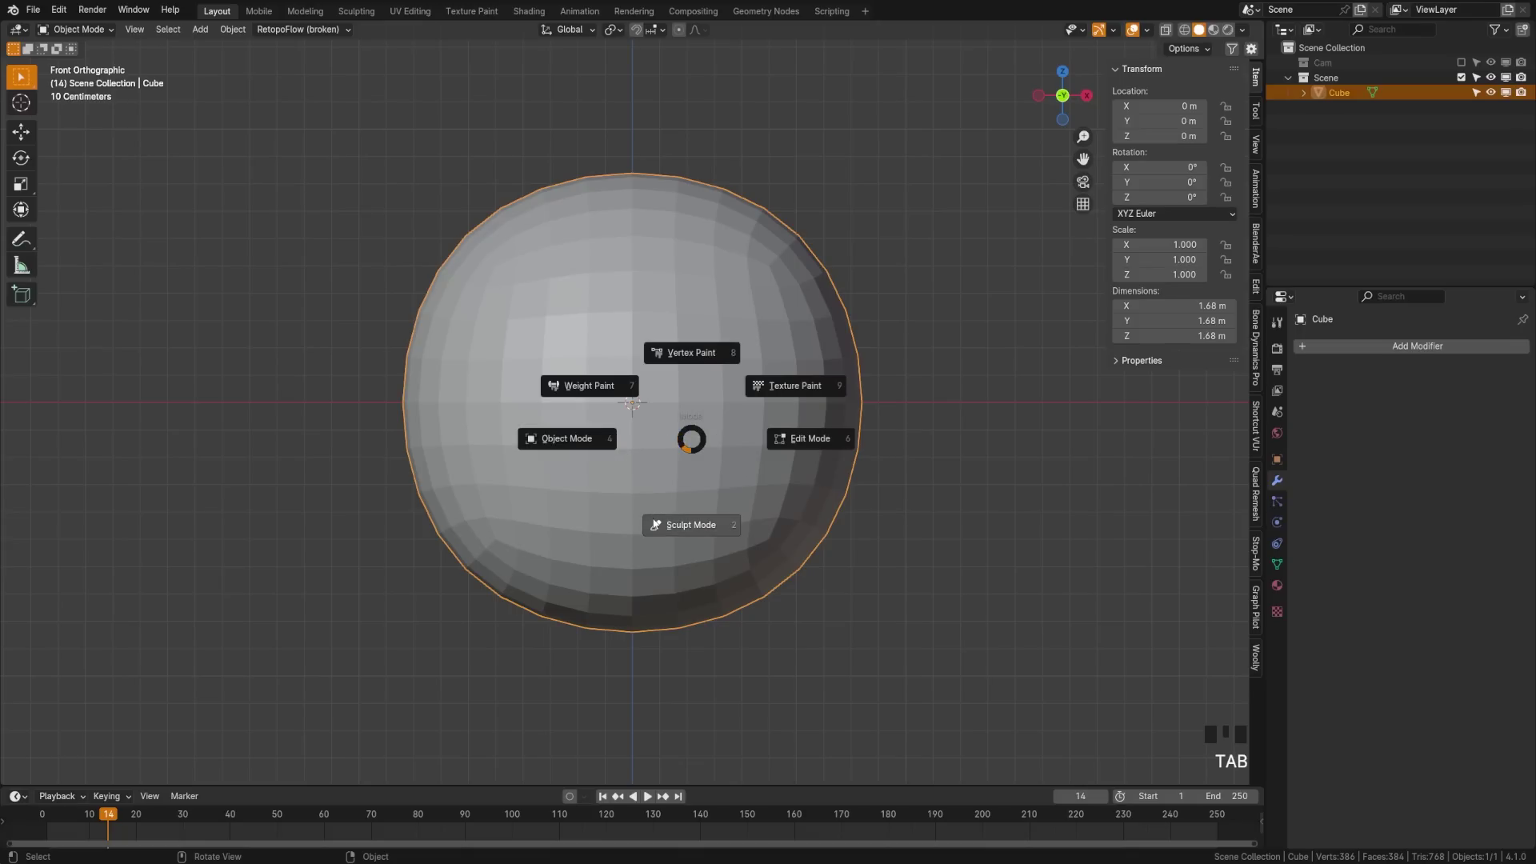
pyautogui.click(654, 525)
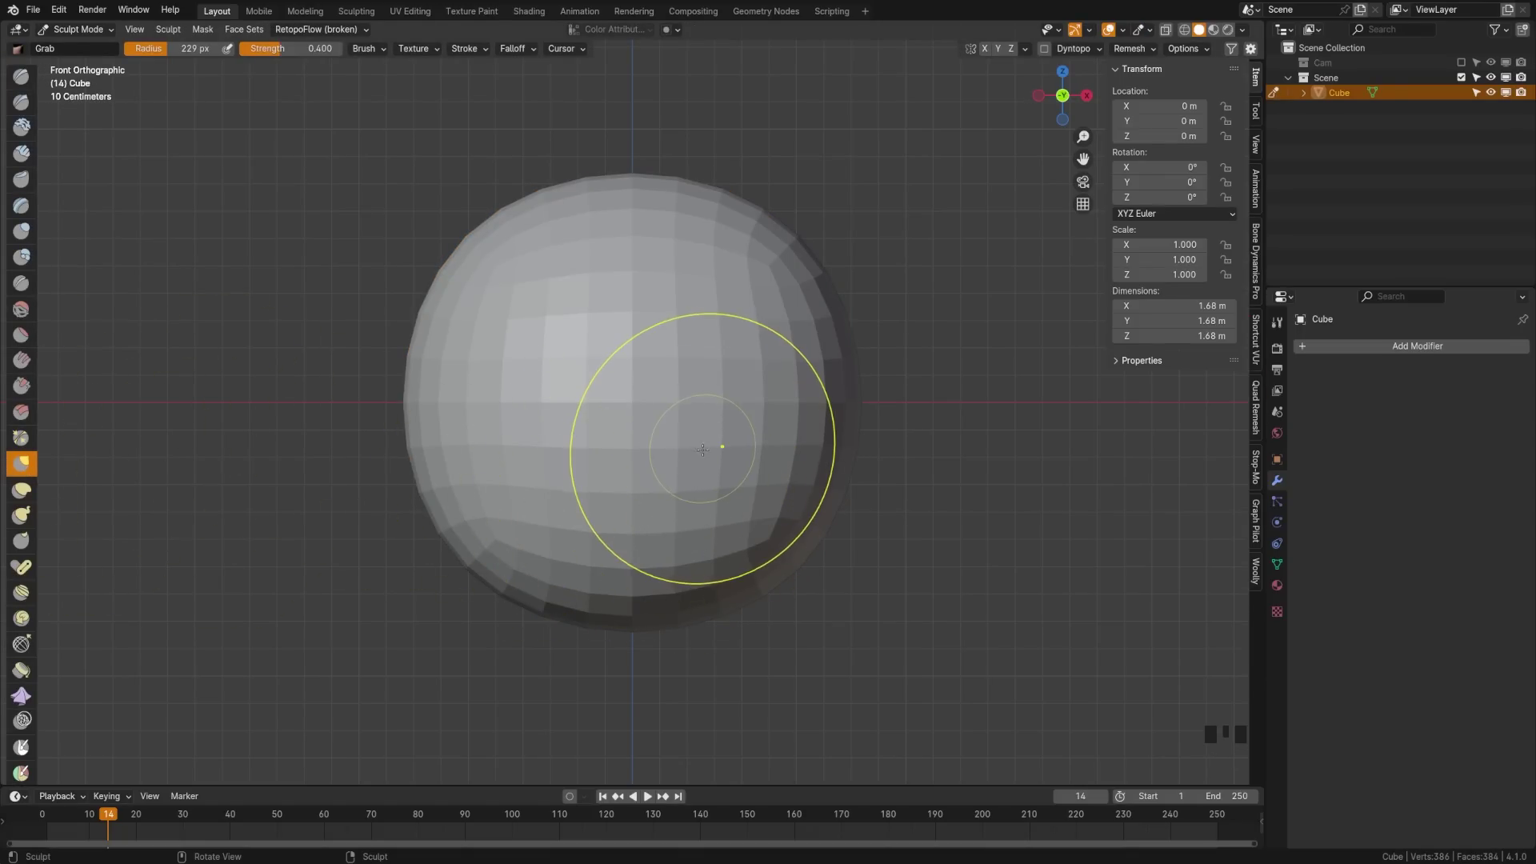
pyautogui.press('f')
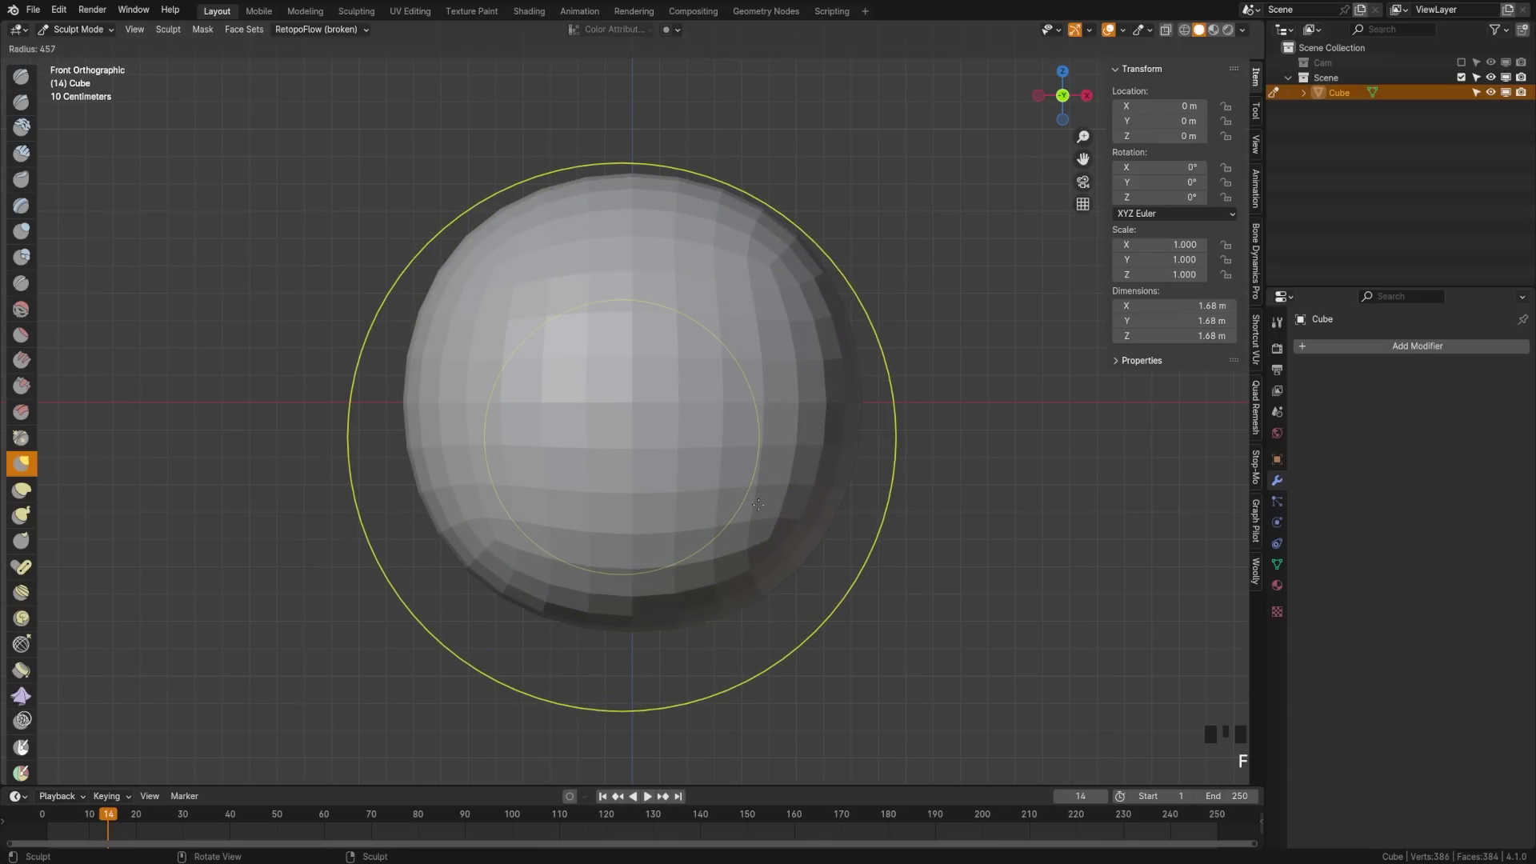
pyautogui.click(759, 504)
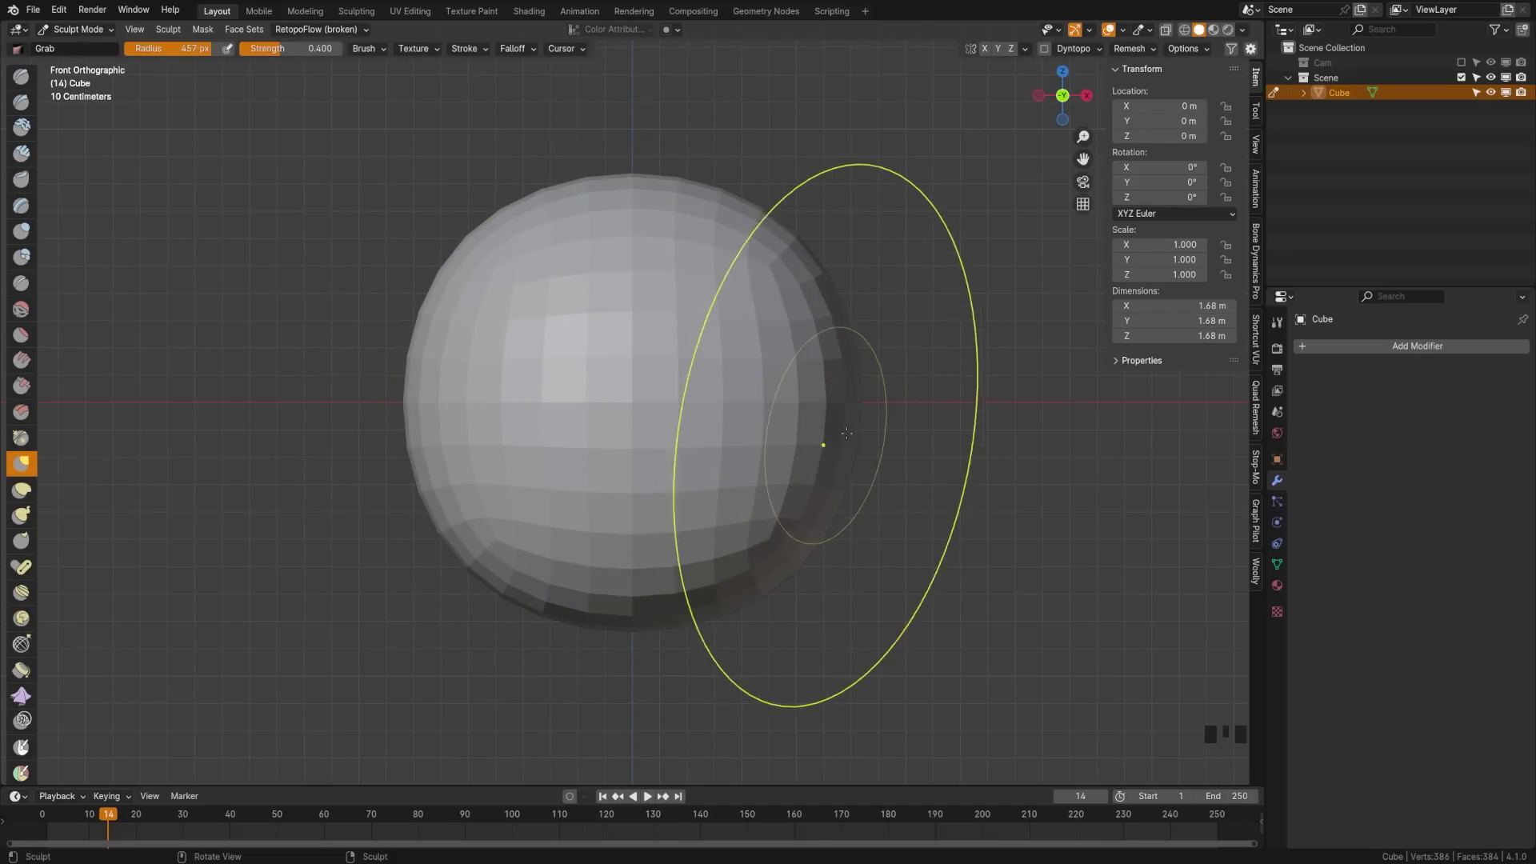
# Expand the Symmetry settings in the sculpting tool options.
pyautogui.click(1255, 118)
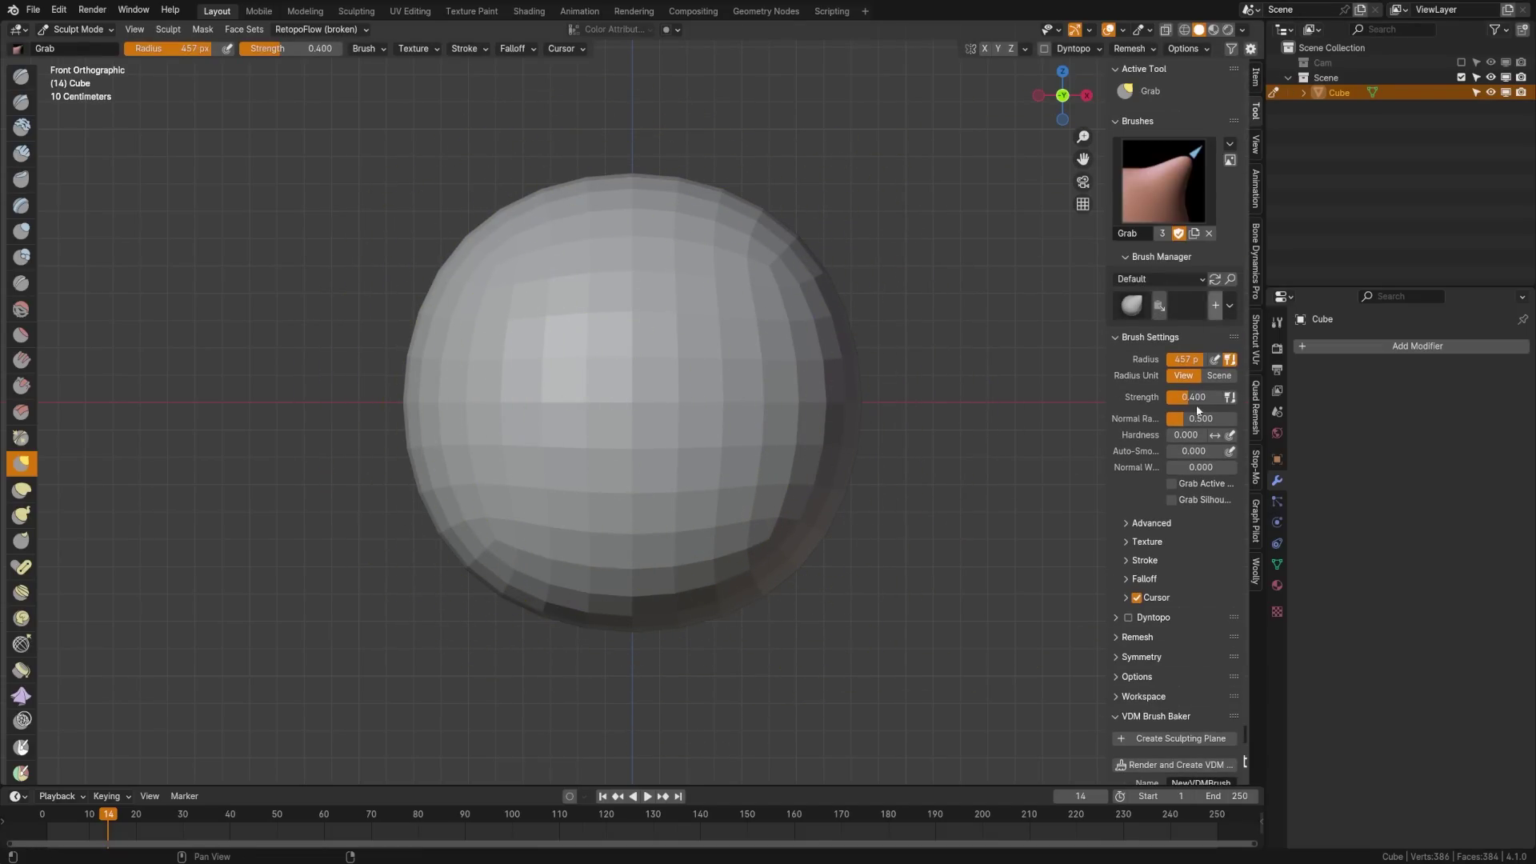
pyautogui.scroll(-1, 1164, 666)
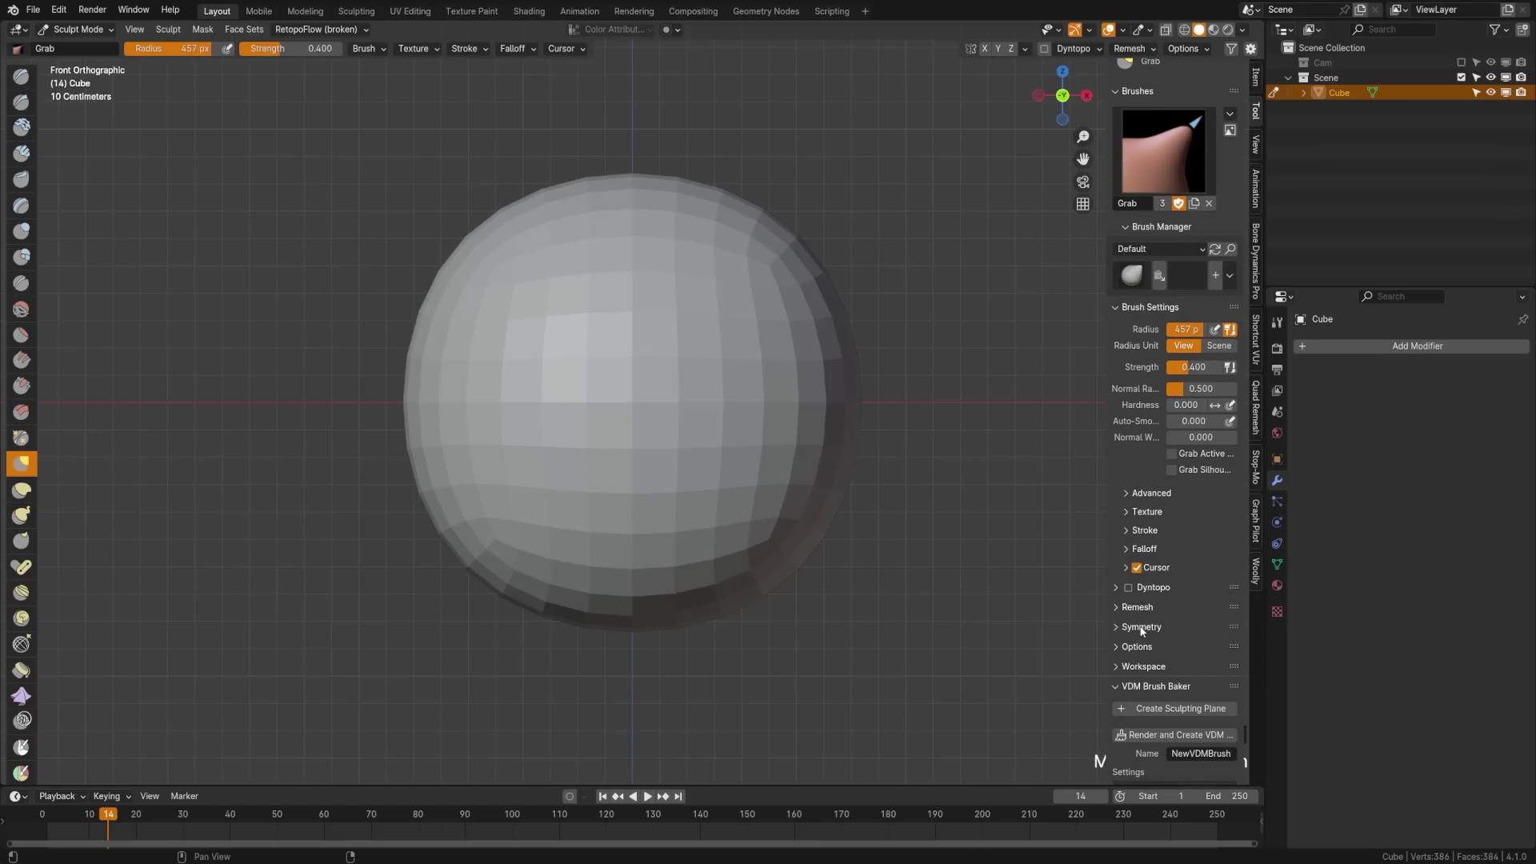
pyautogui.click(1141, 627)
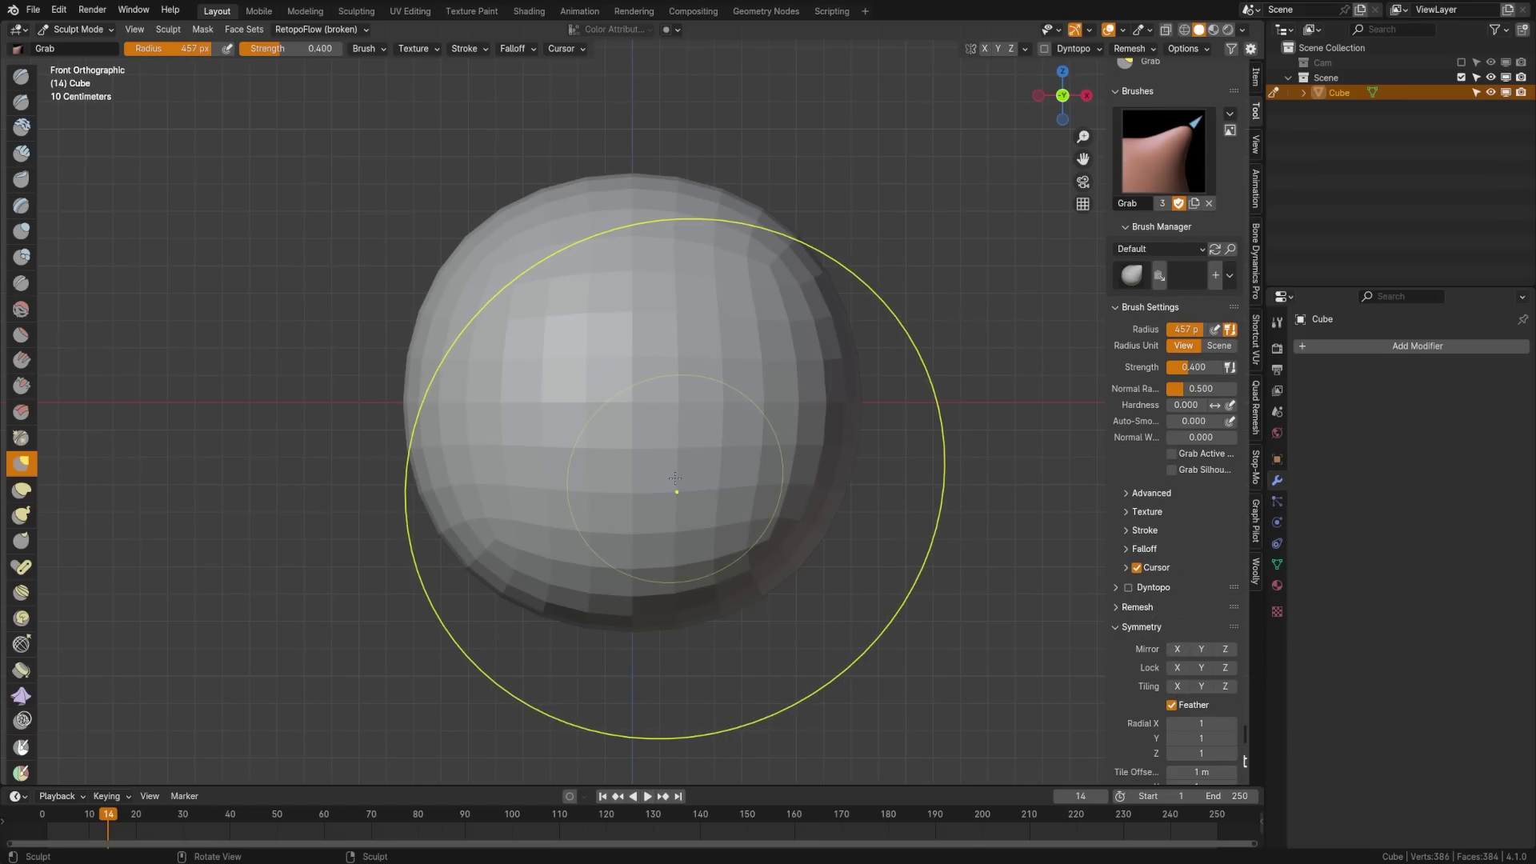
# Sculpt the sphere with the Grab brush into a squat body with a narrower upper part and wide, flattened base, and return to Object Mode.
pyautogui.moveTo(513, 567); pyautogui.dragTo(442, 601)
pyautogui.moveTo(778, 550); pyautogui.dragTo(849, 589)
pyautogui.moveTo(475, 264); pyautogui.dragTo(519, 311)
pyautogui.moveTo(840, 276); pyautogui.dragTo(818, 307)
pyautogui.moveTo(634, 178); pyautogui.dragTo(634, 276)
pyautogui.moveTo(634, 634); pyautogui.dragTo(635, 600)
pyautogui.moveTo(475, 293); pyautogui.dragTo(526, 326)
pyautogui.moveTo(784, 432); pyautogui.dragTo(556, 482, button='middle')
pyautogui.moveTo(489, 338); pyautogui.dragTo(538, 361)
pyautogui.moveTo(644, 570); pyautogui.dragTo(644, 536)
pyautogui.moveTo(708, 445); pyautogui.dragTo(524, 482, button='middle')
pyautogui.moveTo(512, 456); pyautogui.dragTo(543, 459)
pyautogui.moveTo(709, 274); pyautogui.dragTo(689, 293)
pyautogui.hotkey('ctrl', 'Tab')
pyautogui.click(529, 480)
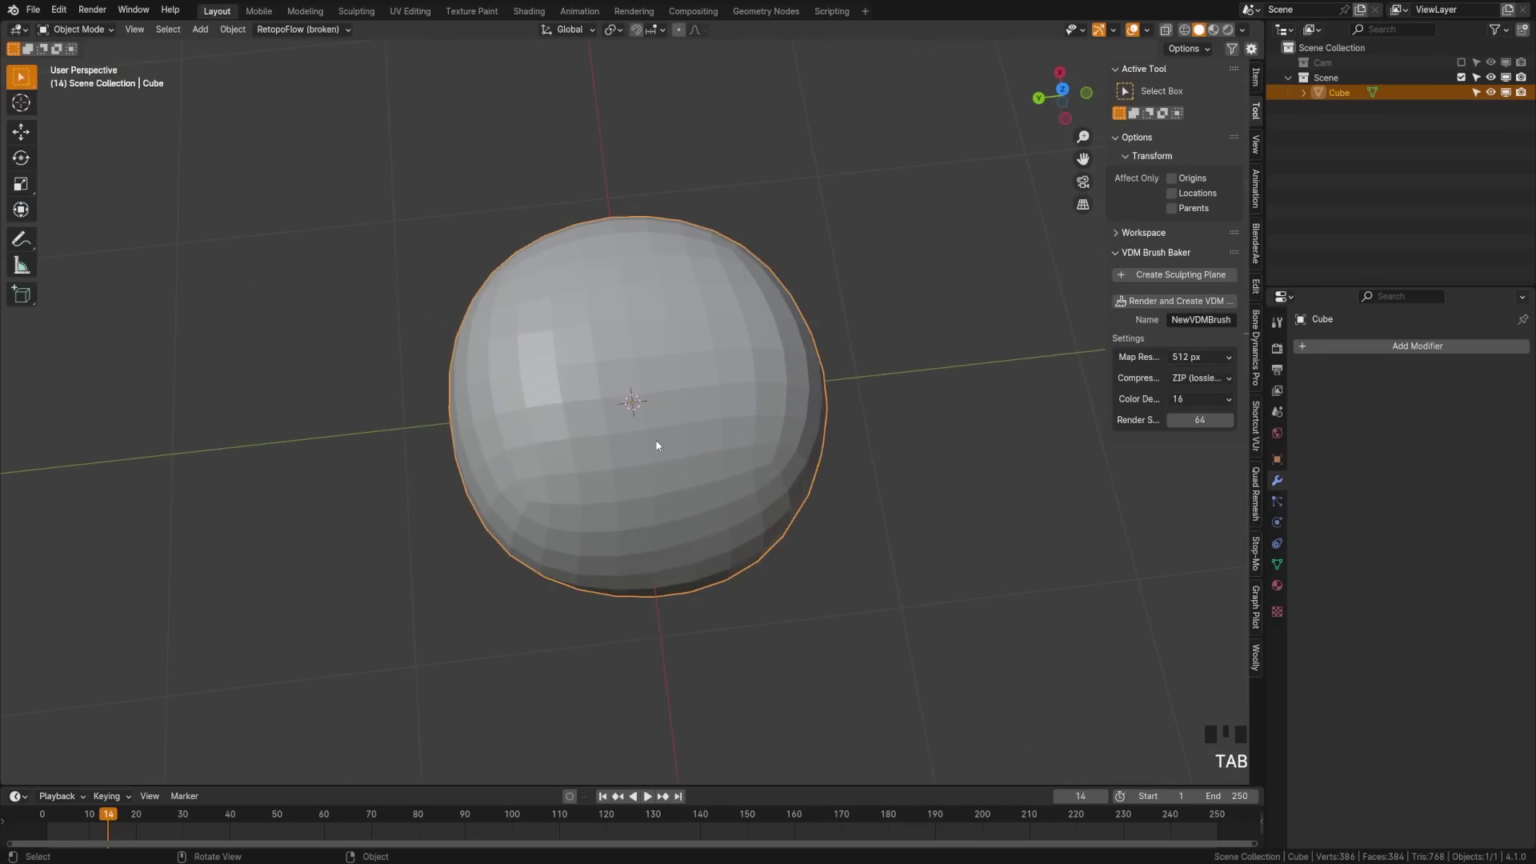
# Add a Smooth by Angle modifier to the sculpted body and apply Shade Smooth to it.
pyautogui.press('KP_1')
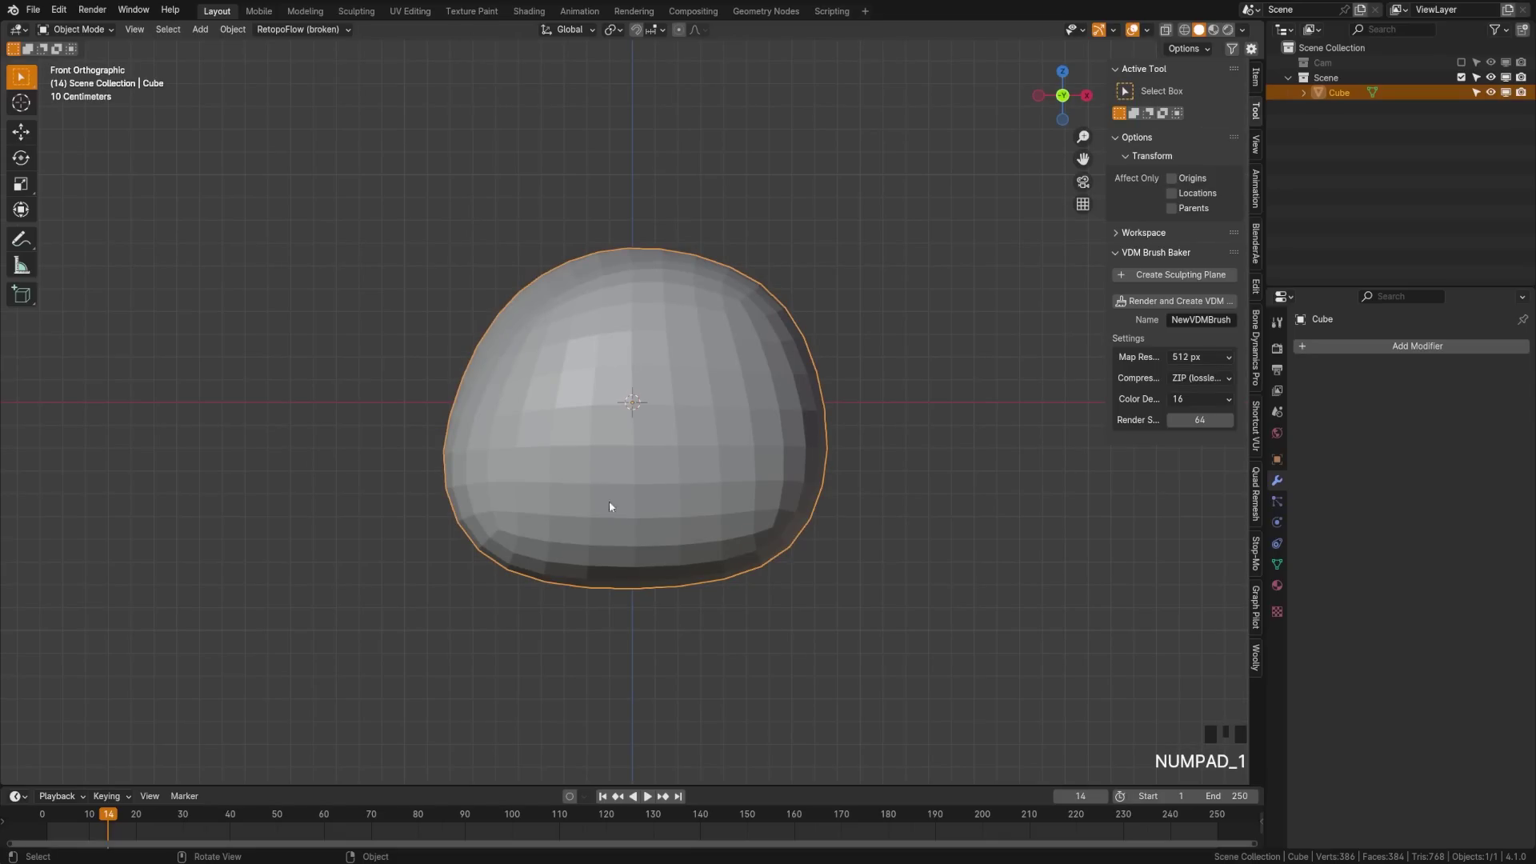
pyautogui.click(1346, 346)
pyautogui.write('smoot')
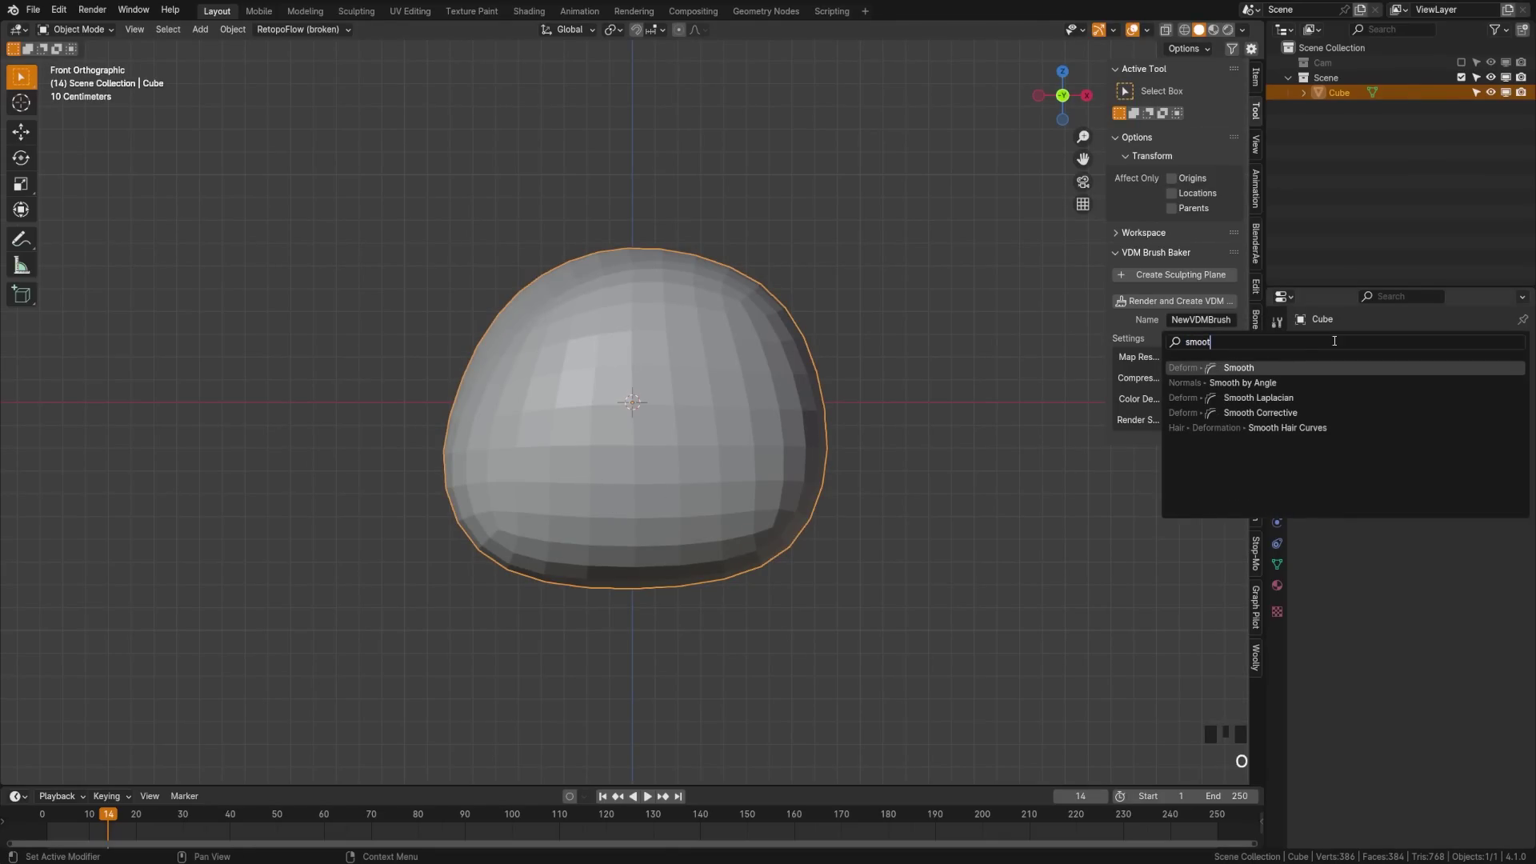
pyautogui.press('Down')
pyautogui.press('Return')
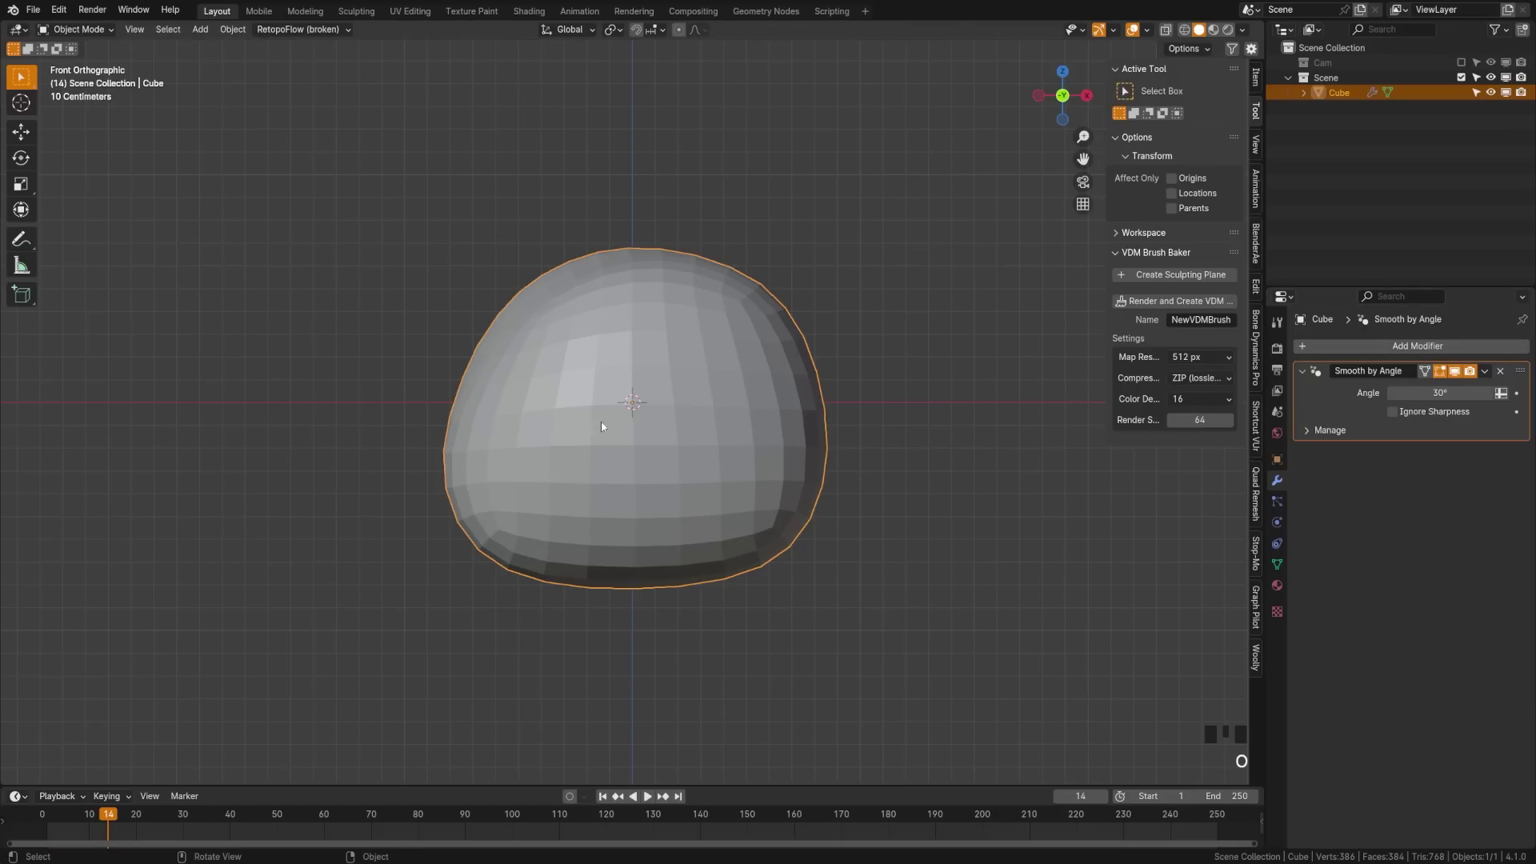
pyautogui.rightClick(603, 416)
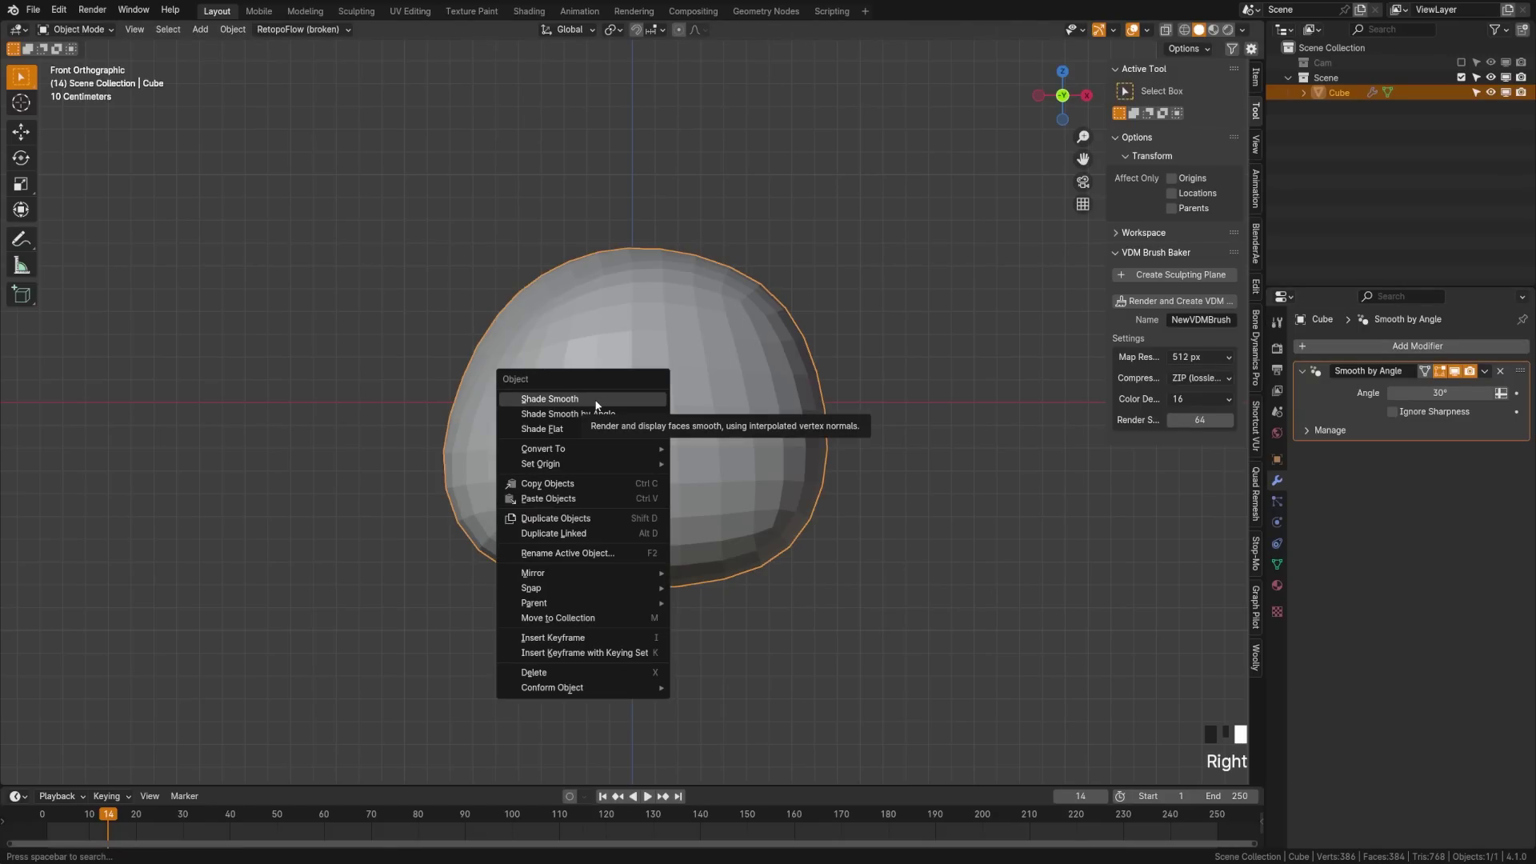
pyautogui.click(596, 400)
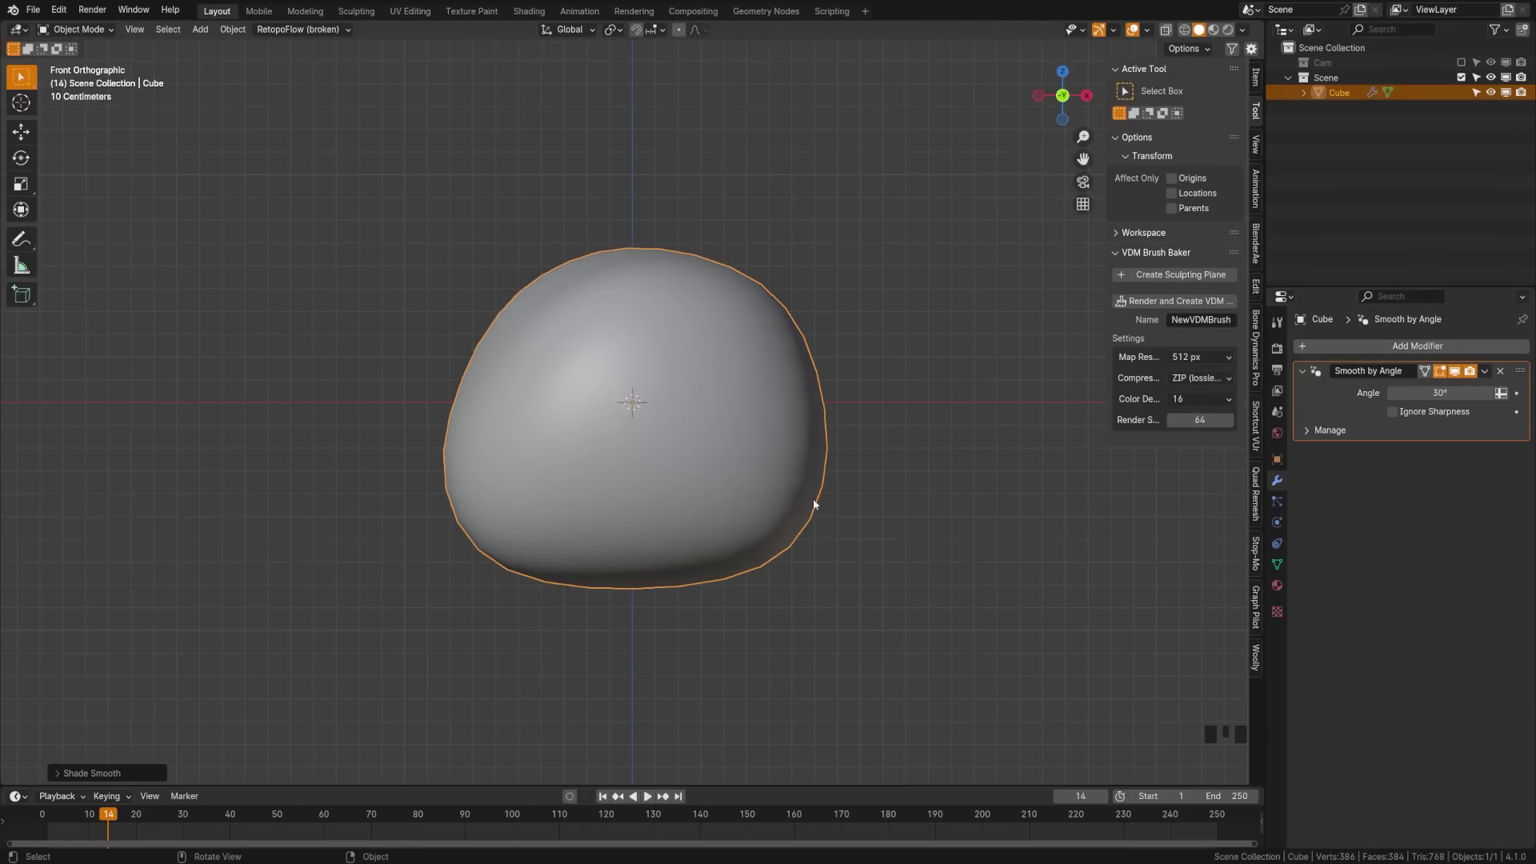
# Split the 3D viewport into two side-by-side areas and turn the left one into a Shader Editor.
pyautogui.click(4, 27)
pyautogui.moveTo(4, 26); pyautogui.dragTo(651, 168)
pyautogui.click(17, 29)
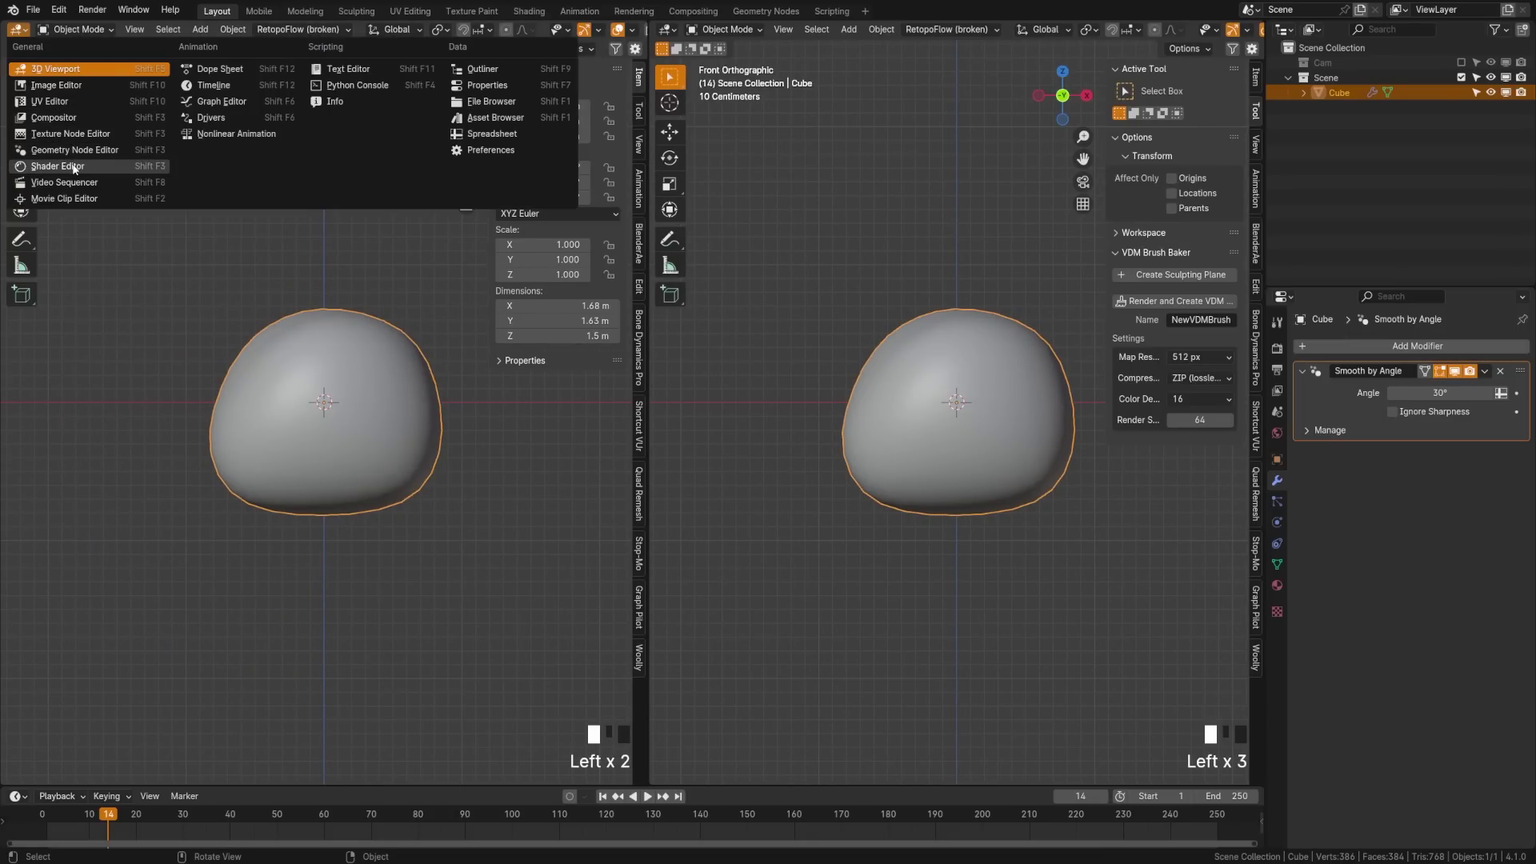
pyautogui.click(58, 166)
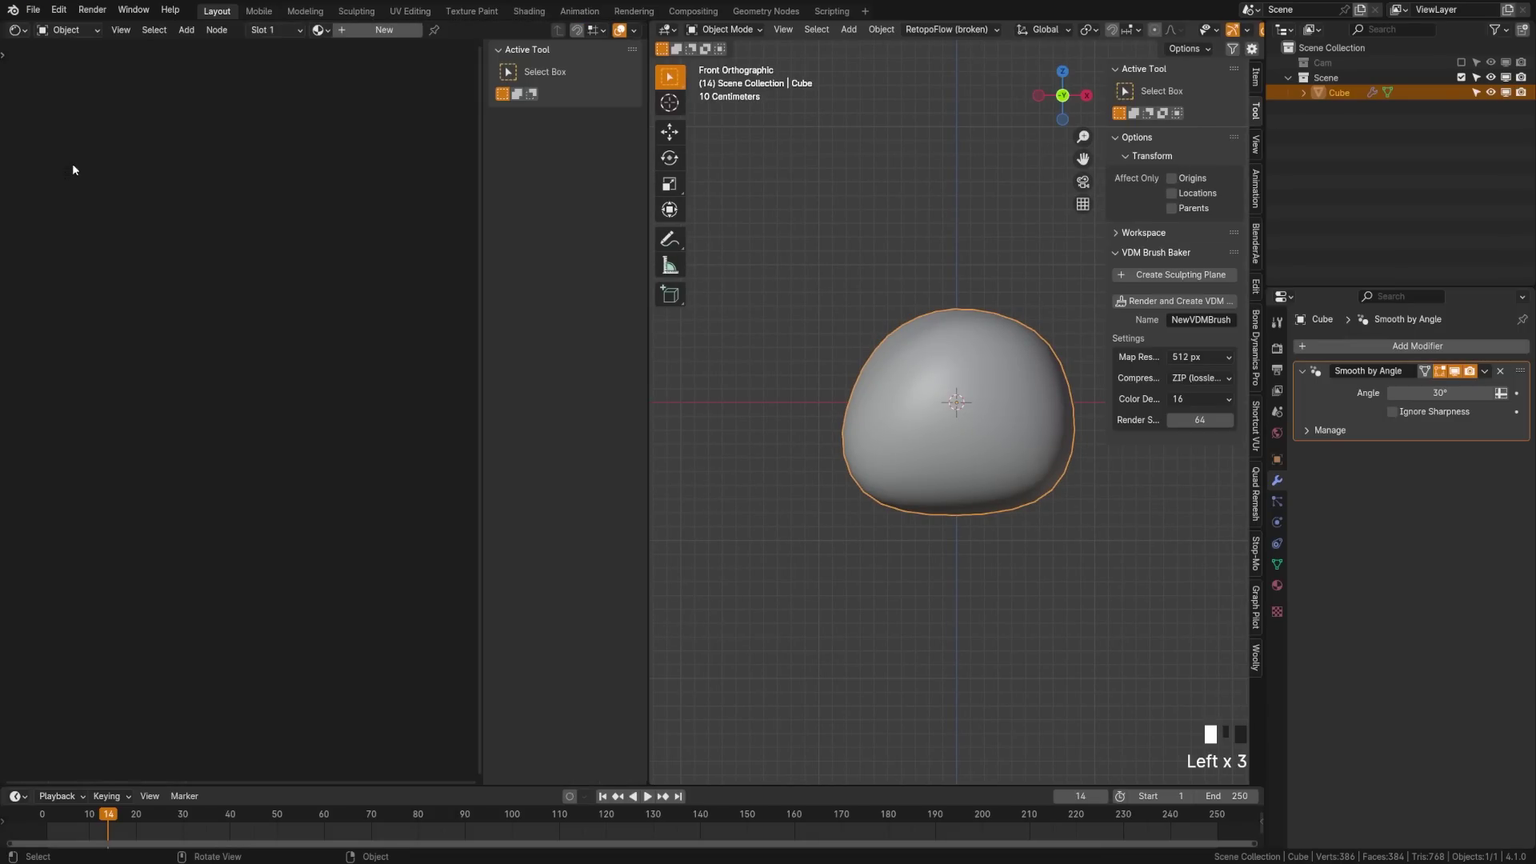
# Create a new material for the body and name it Sprite.
pyautogui.click(382, 32)
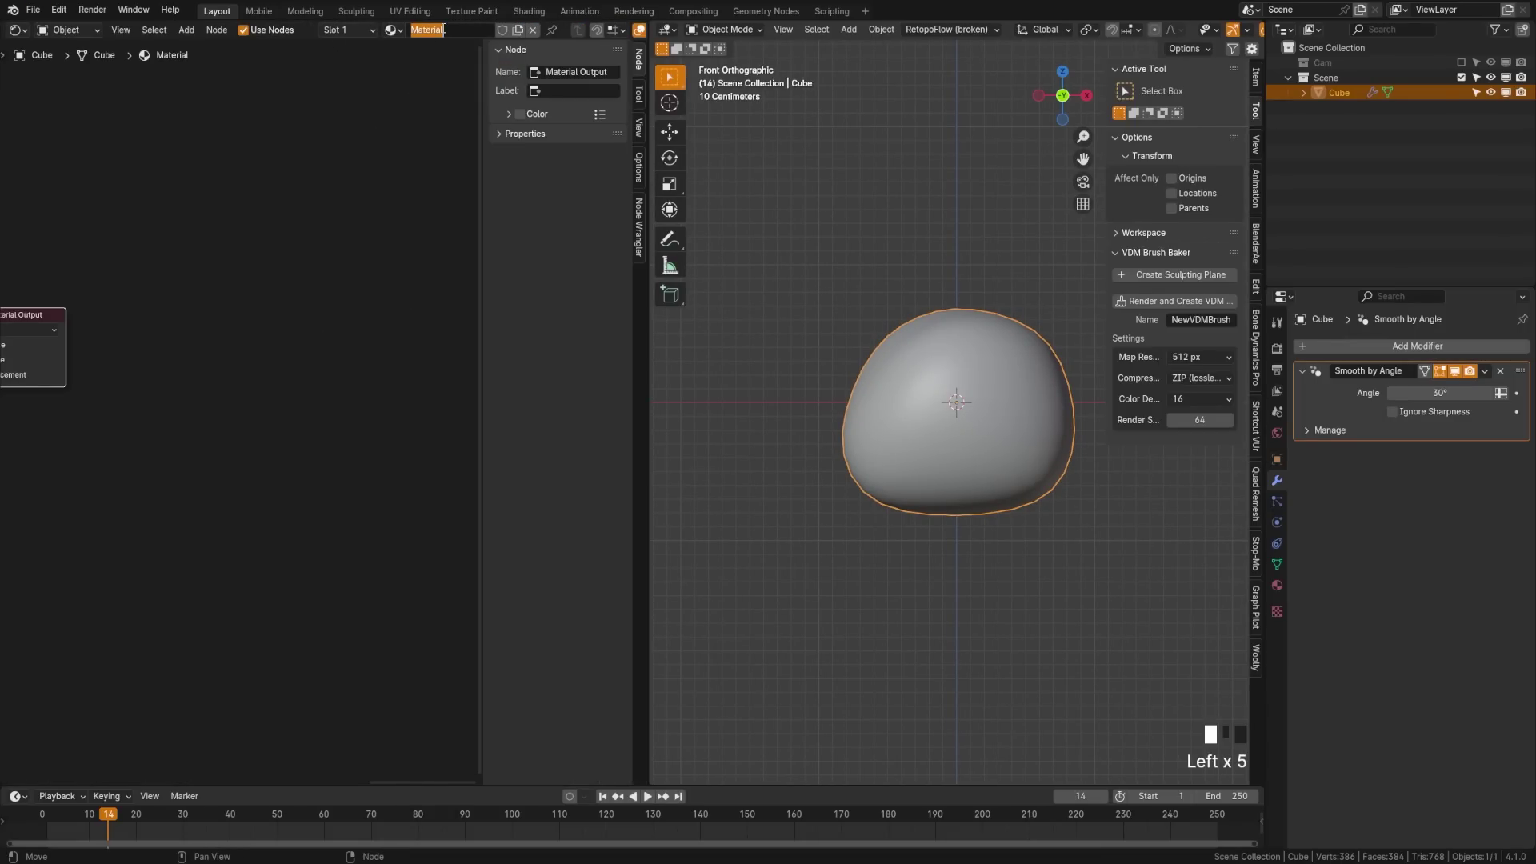
pyautogui.write('Sprite')
pyautogui.press('Return')
# Add an Image Texture node linked to the Base Color of the Principled BSDF and place it beside the shader.
pyautogui.moveTo(372, 169); pyautogui.dragTo(467, 336, button='middle')
pyautogui.moveTo(320, 354); pyautogui.dragTo(184, 354)
pyautogui.write('image')
pyautogui.press('Return')
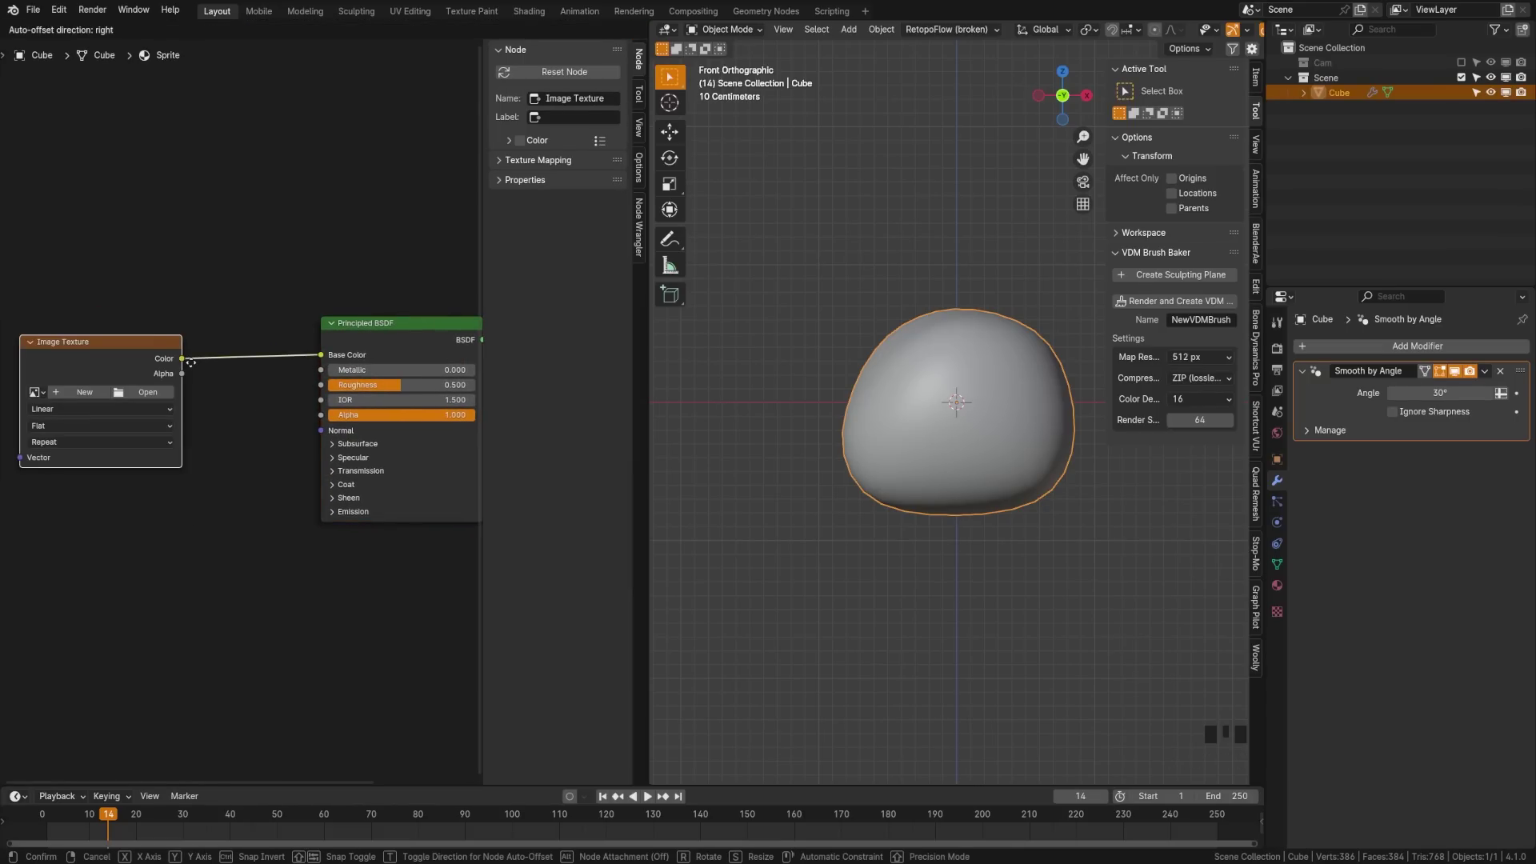
pyautogui.click(297, 350)
# Create a 2048 × 2048 px image named Sprite-Tex in the Image Texture node.
pyautogui.click(181, 380)
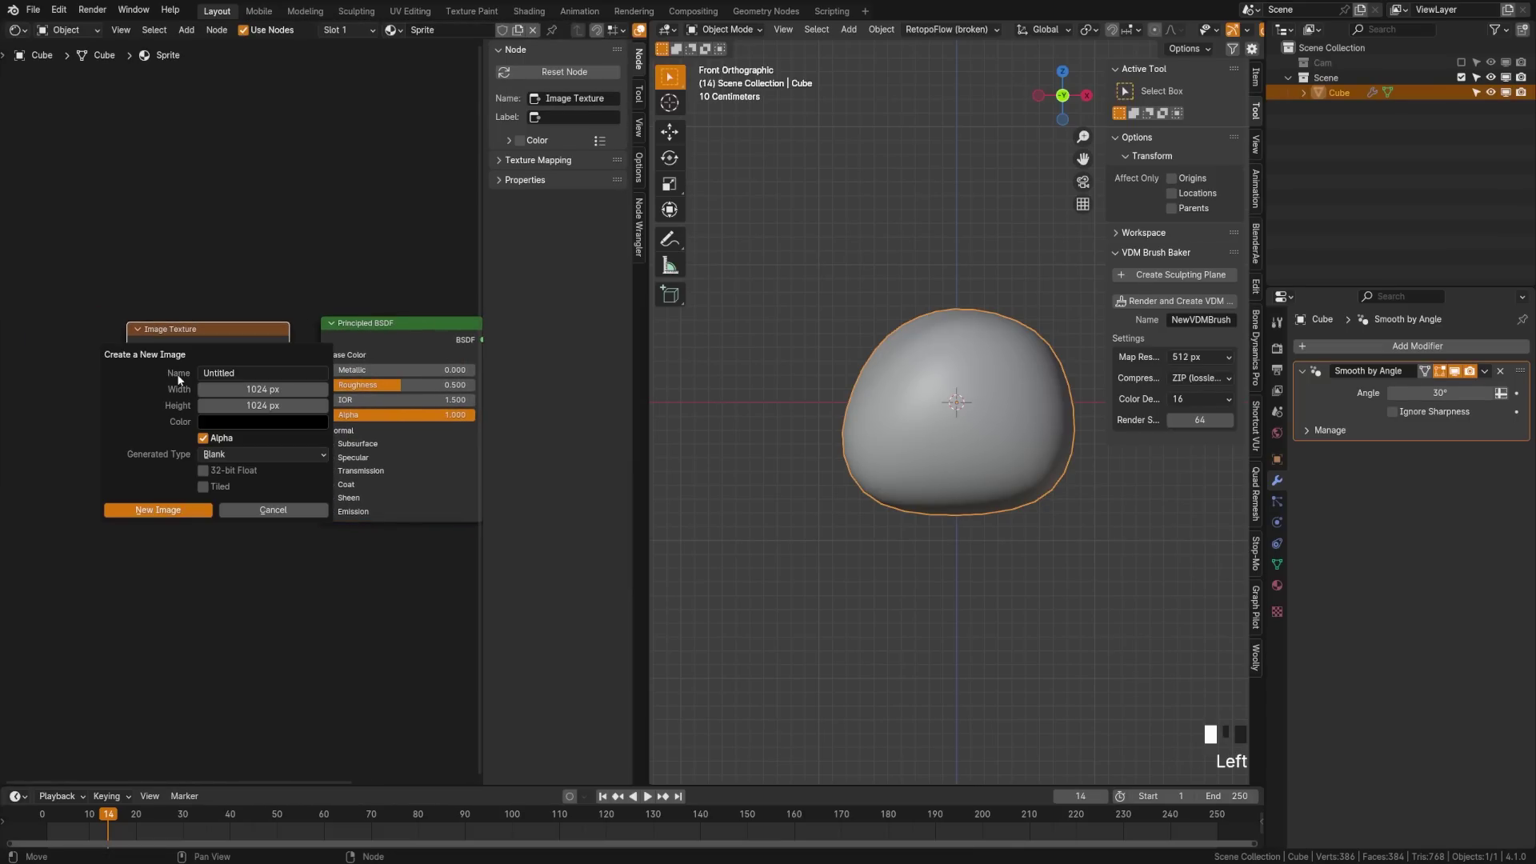
pyautogui.click(269, 390)
pyautogui.write('2048')
pyautogui.press('Tab')
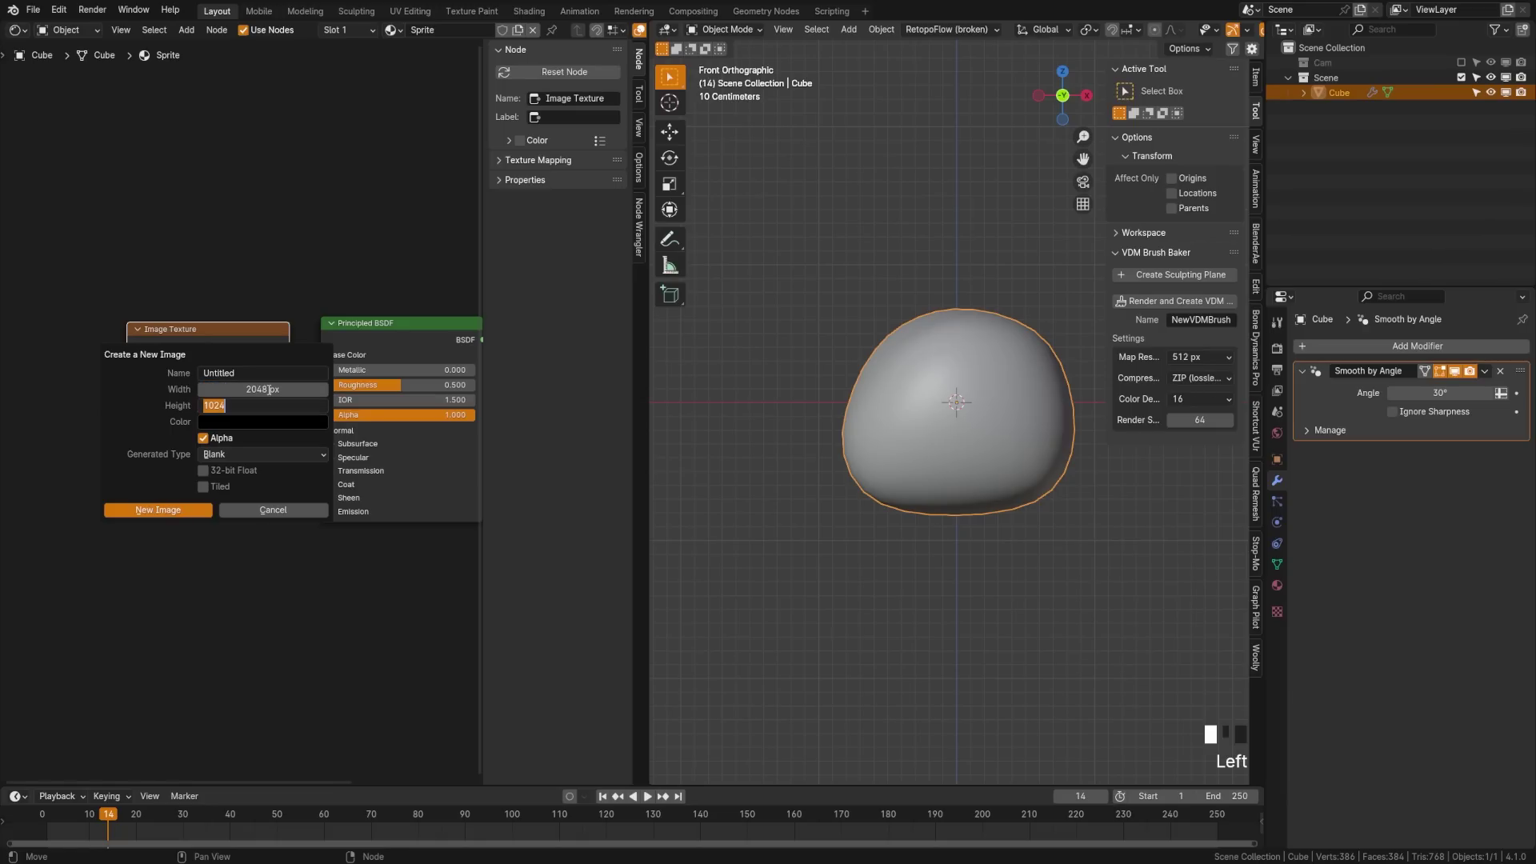
pyautogui.click(248, 372)
pyautogui.write('Sprite-Tex')
pyautogui.press('Return')
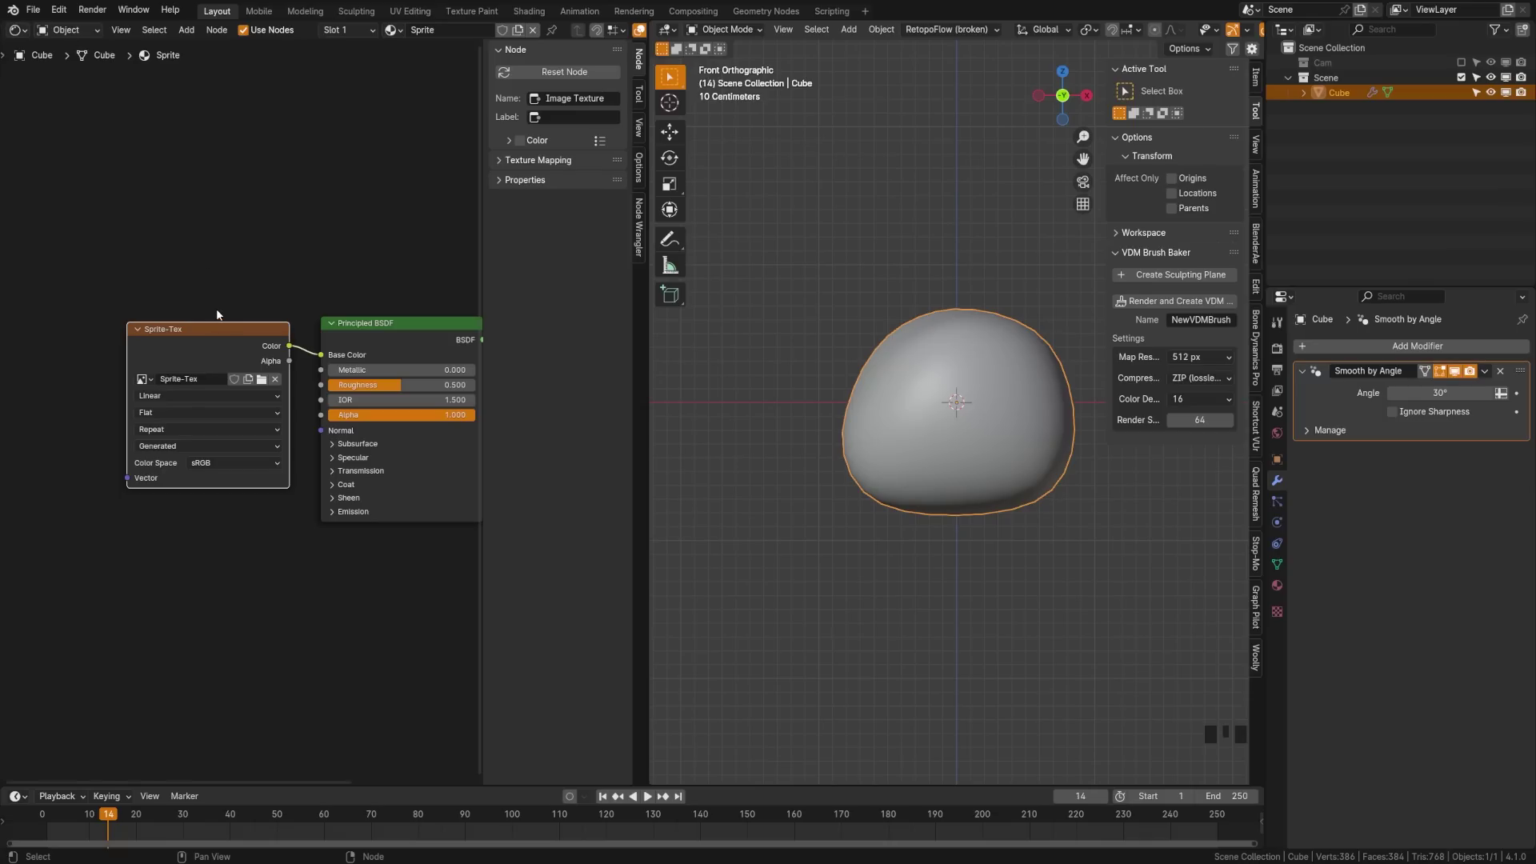
# Display Sprite-Tex in an Image Editor in place of the Shader Editor and save it as an image file.
pyautogui.click(18, 30)
pyautogui.click(103, 104)
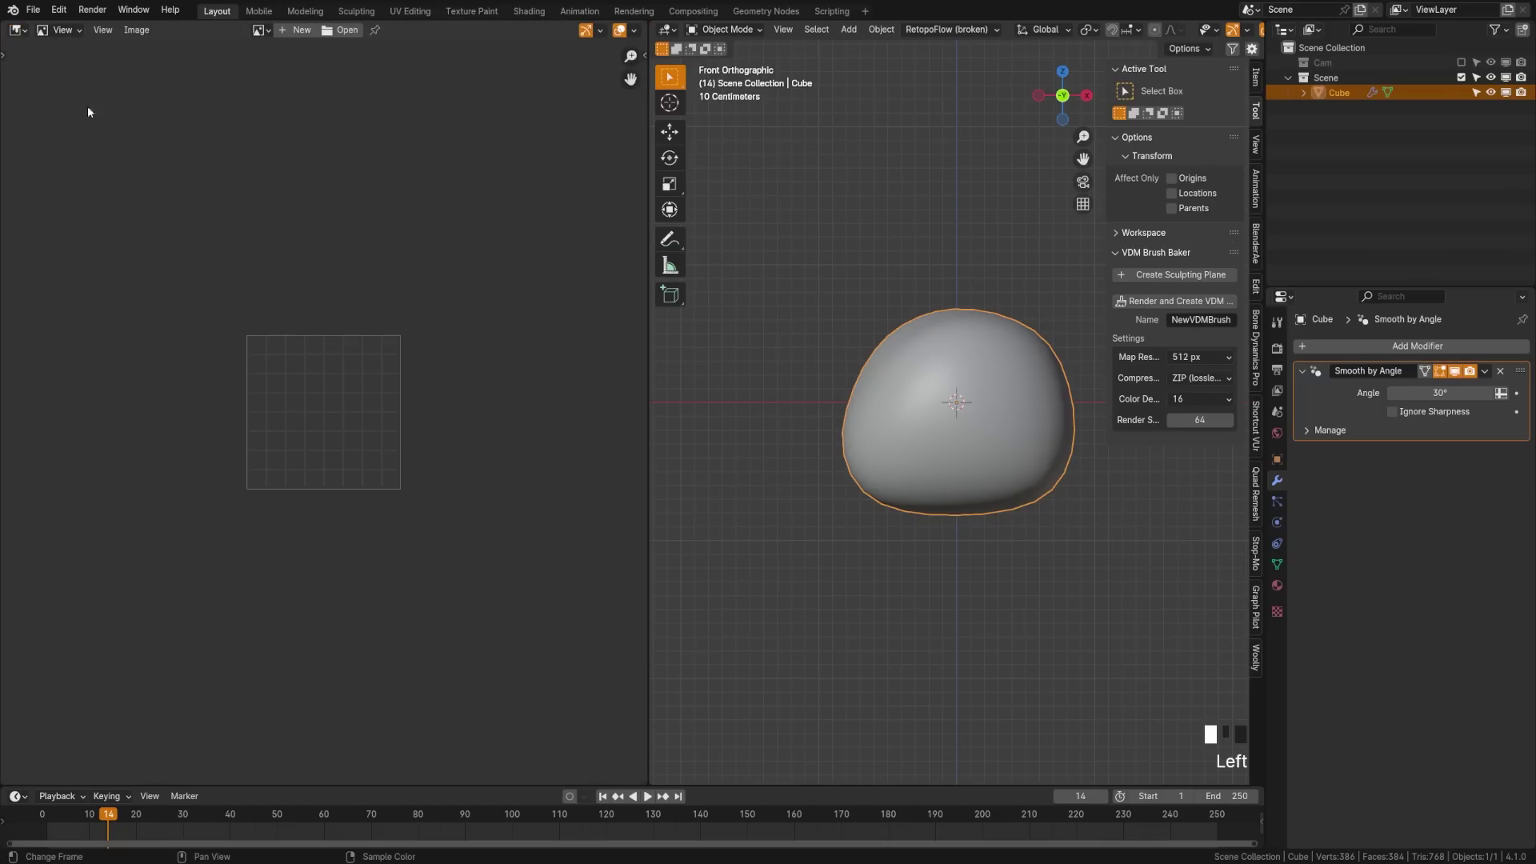
pyautogui.click(260, 30)
pyautogui.click(290, 53)
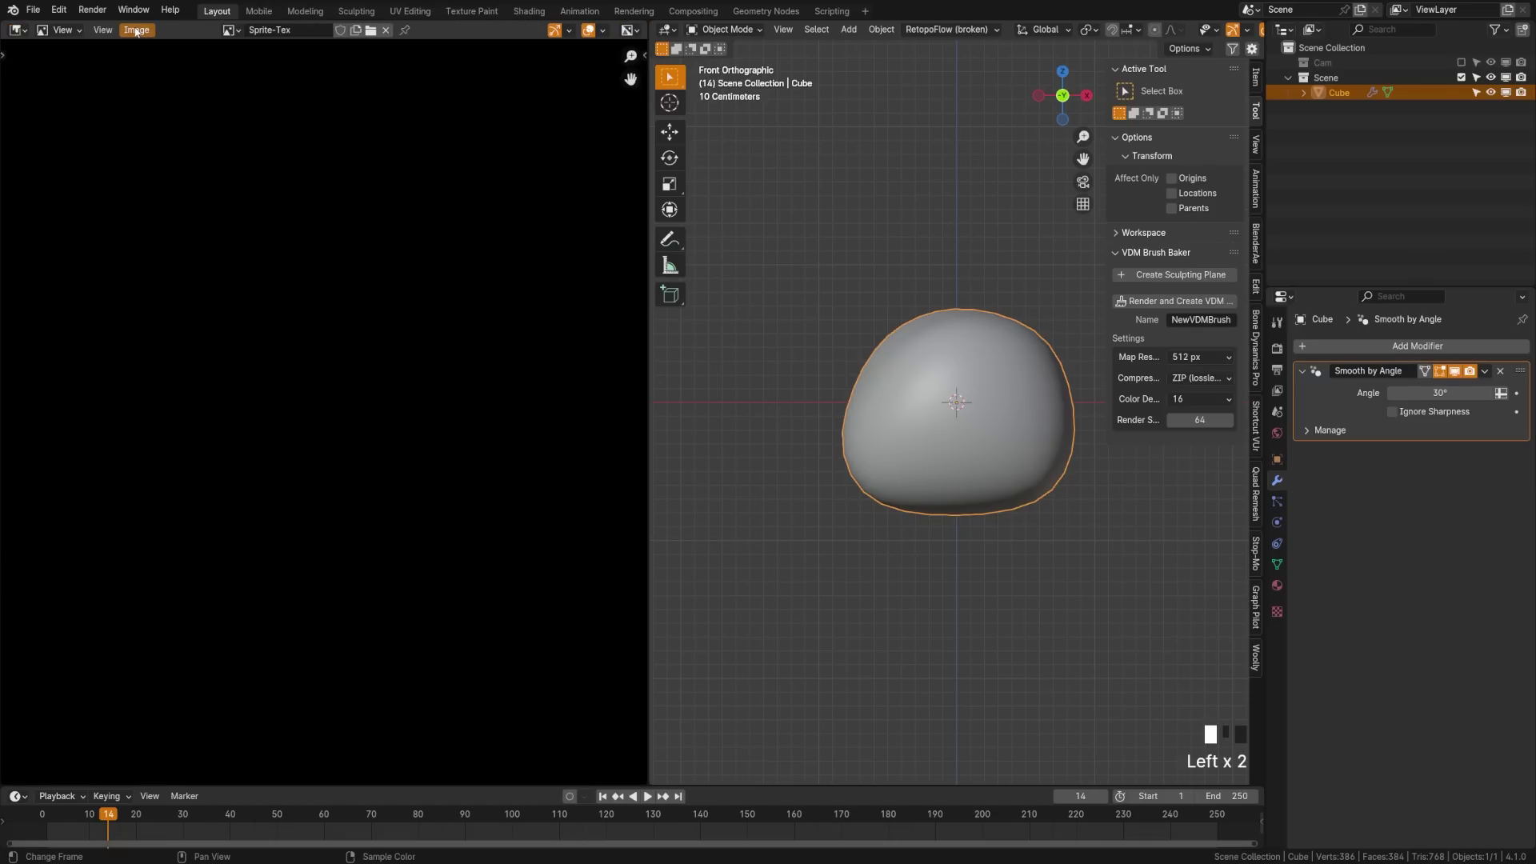
pyautogui.click(136, 29)
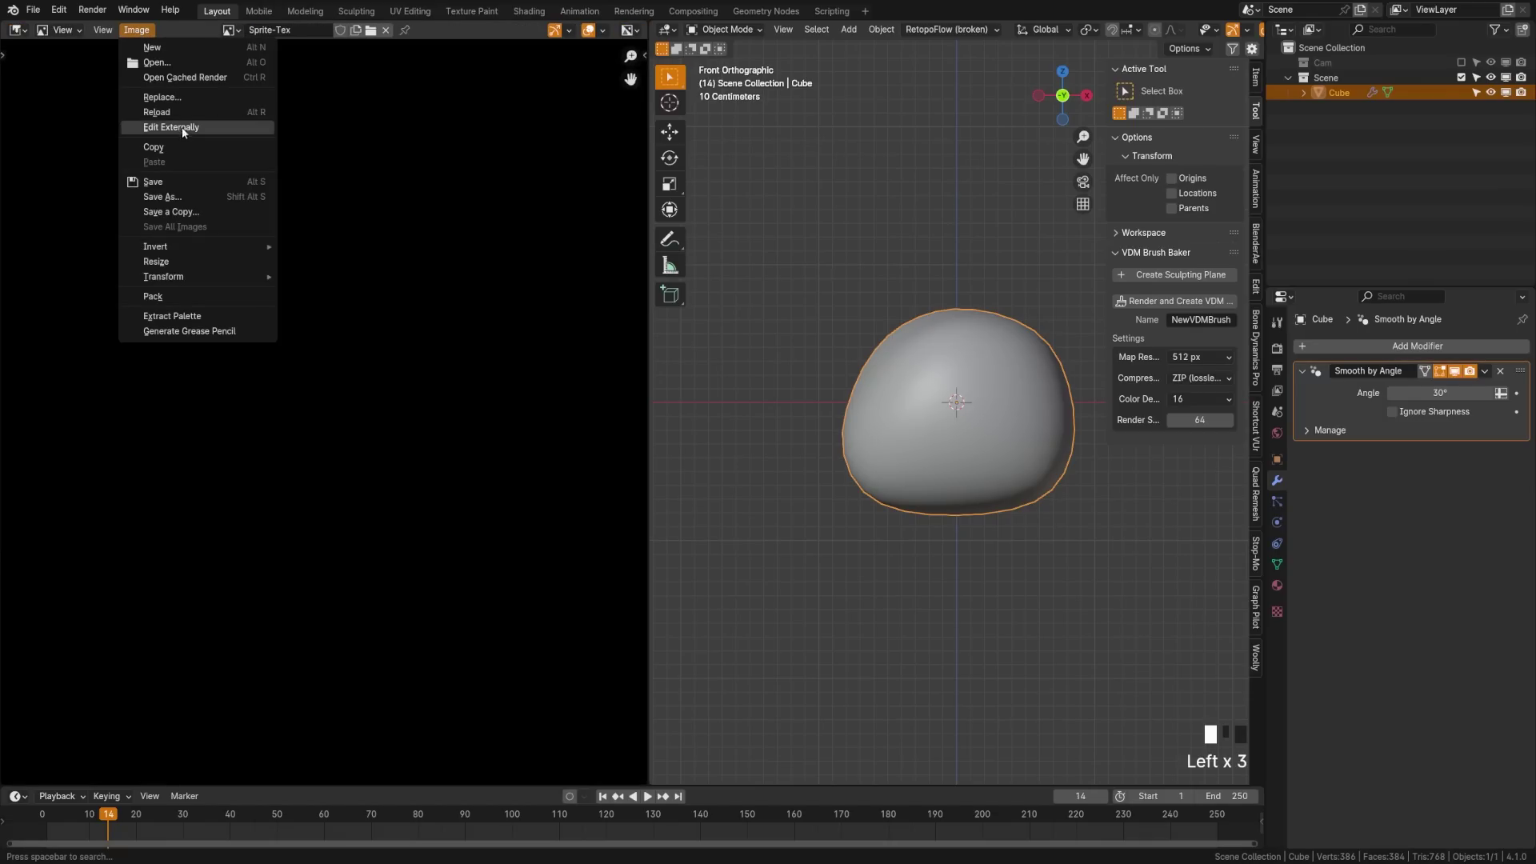
pyautogui.click(164, 196)
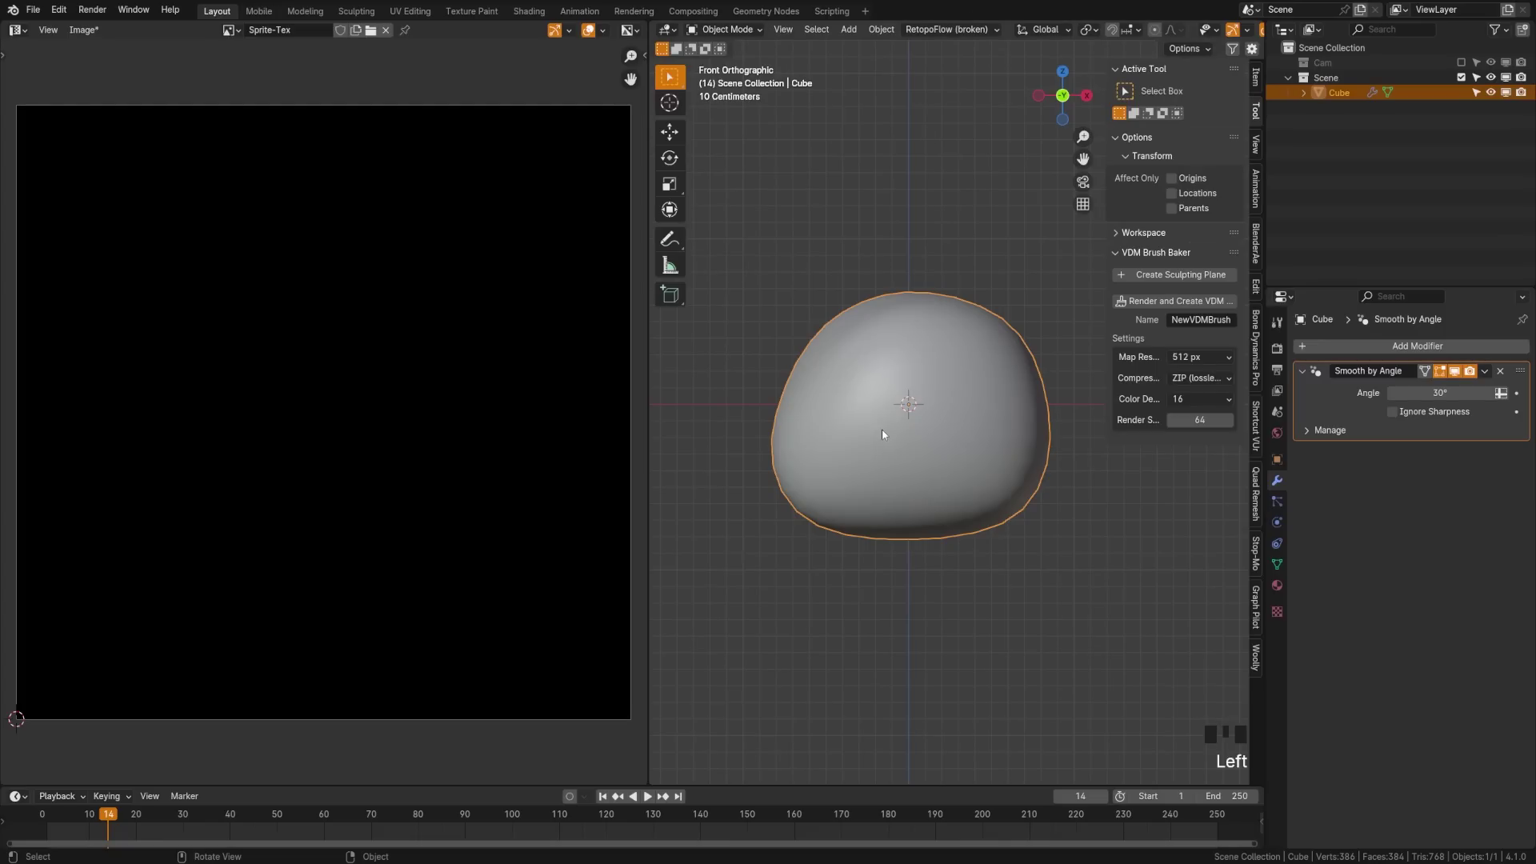
# Enter Texture Paint mode and fill the body with a near-black colour of value 0.081.
pyautogui.press('Tab')
pyautogui.click(1000, 358)
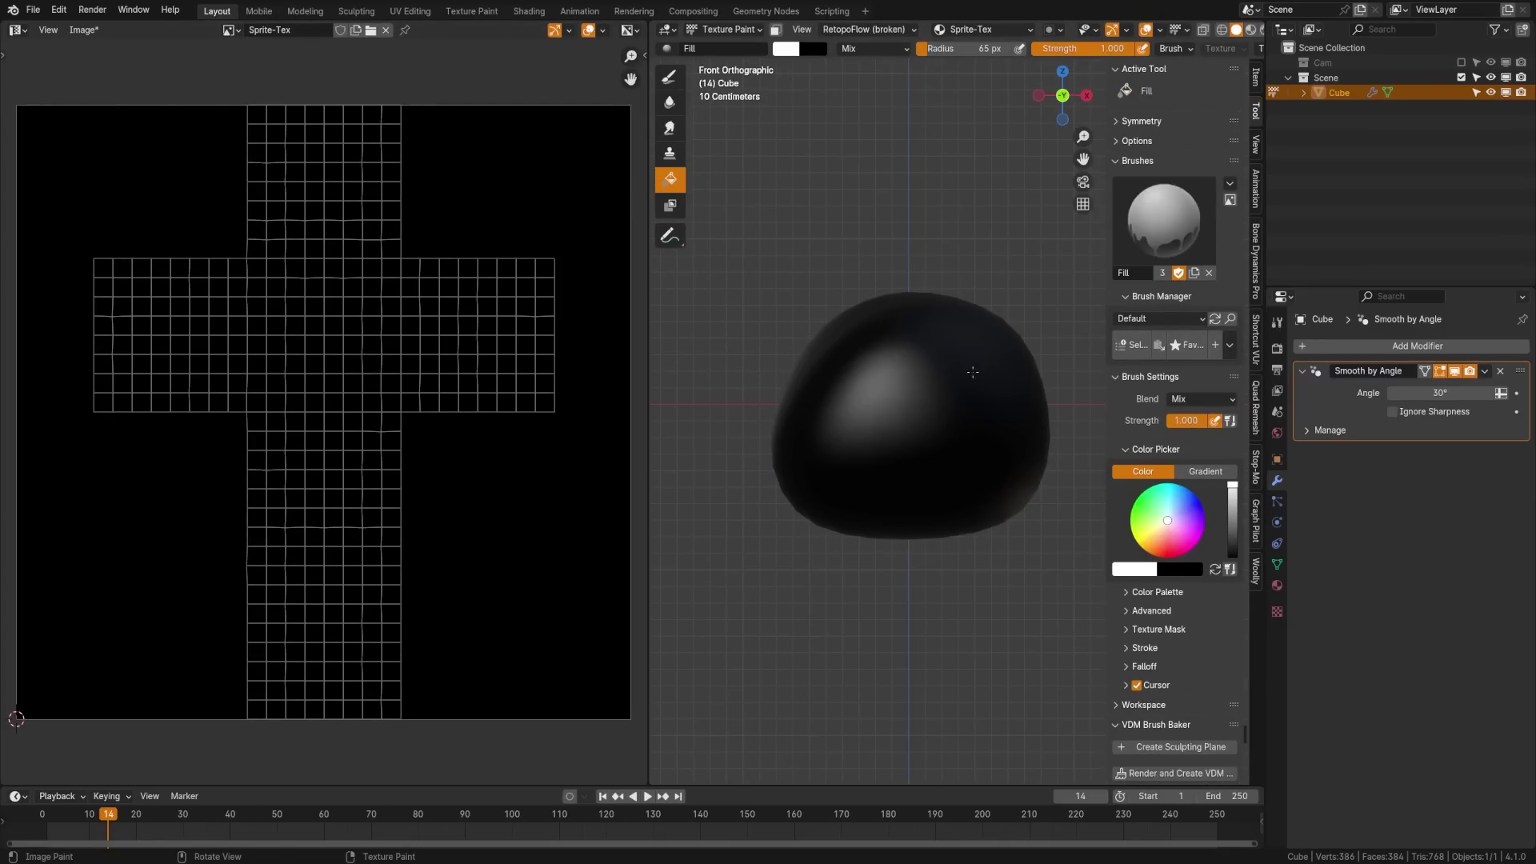
pyautogui.click(1135, 570)
pyautogui.moveTo(1264, 440); pyautogui.dragTo(1263, 471)
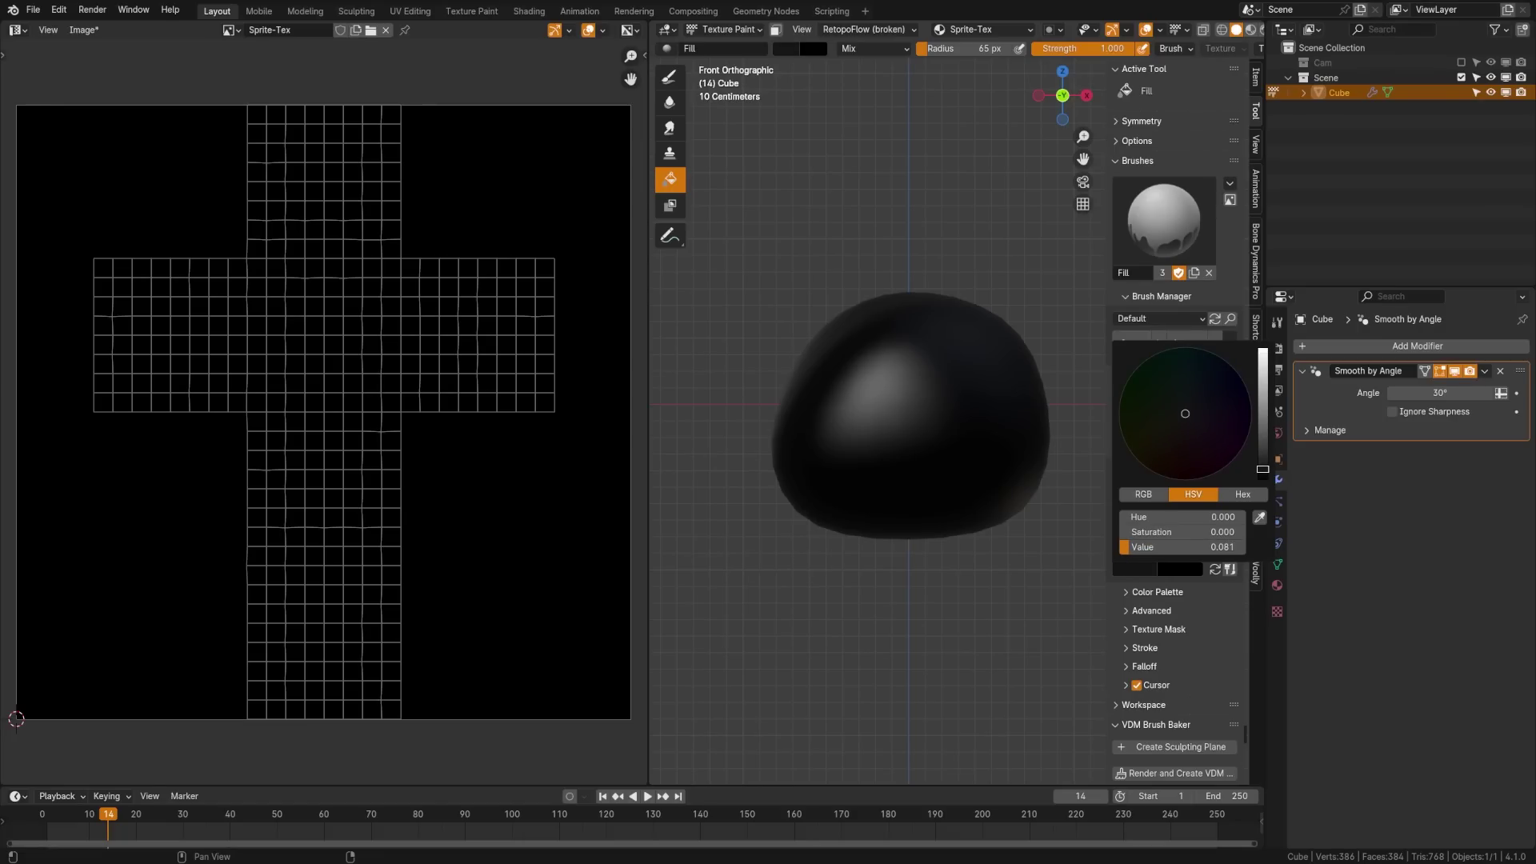
pyautogui.click(884, 381)
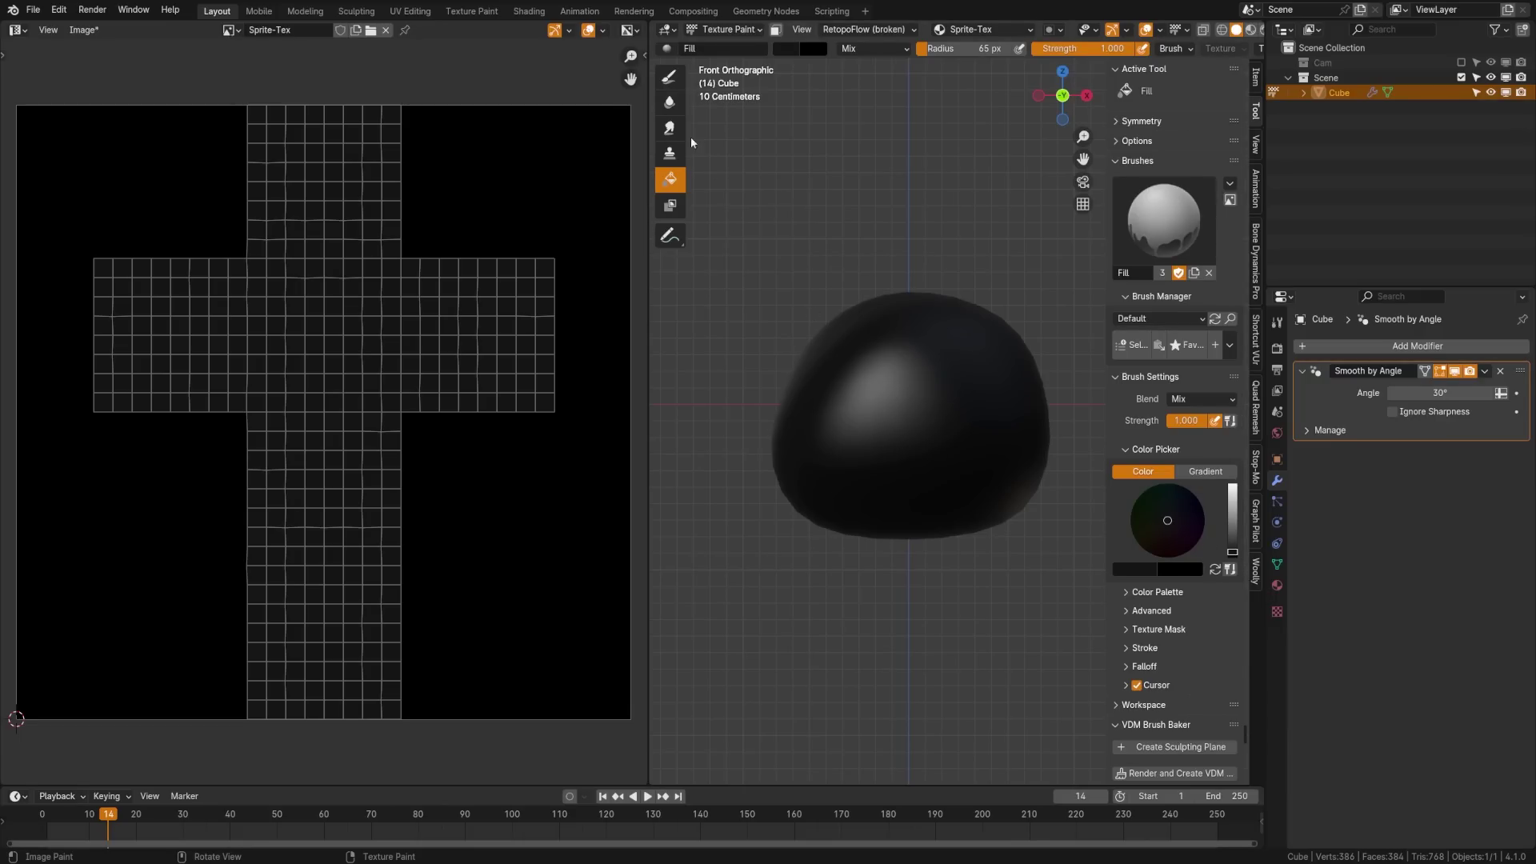
# Switch to the Draw brush and enable mirror symmetry on the X axis.
pyautogui.click(670, 77)
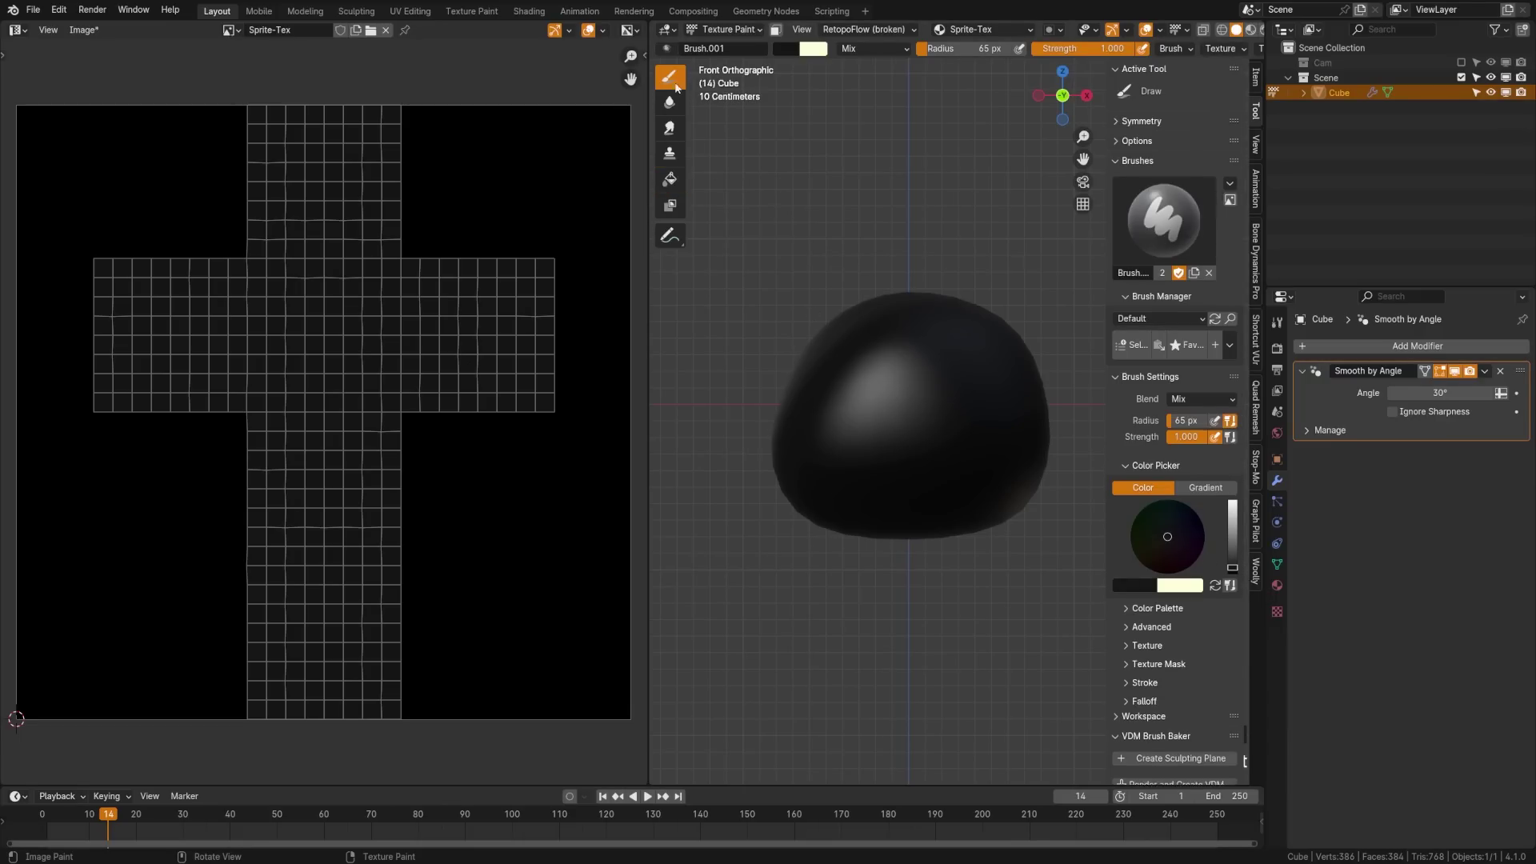
pyautogui.scroll(-4, 1173, 701)
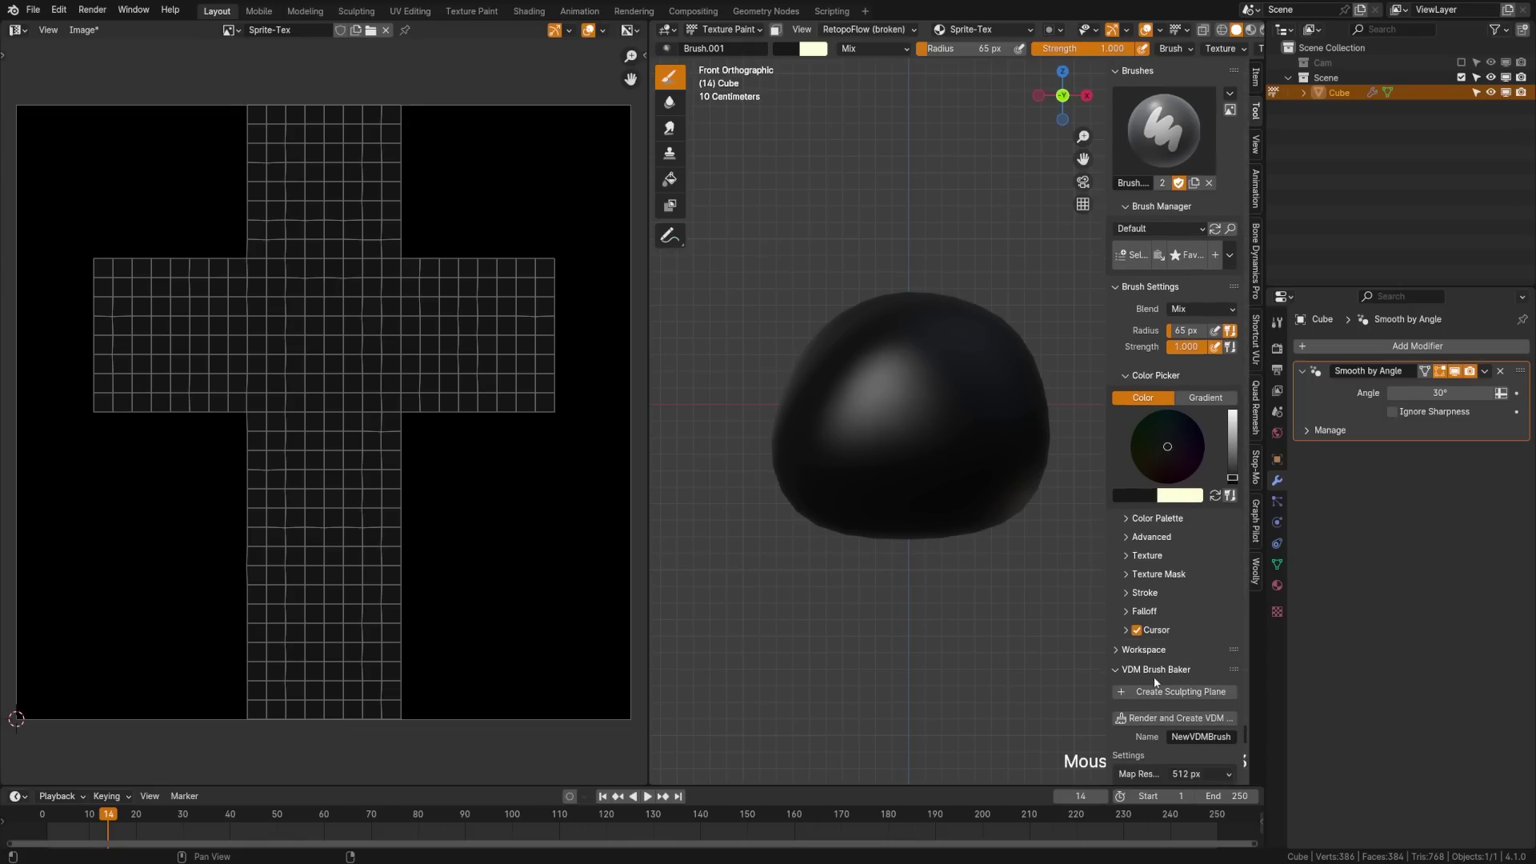
pyautogui.scroll(-2, 1155, 661)
pyautogui.click(1131, 592)
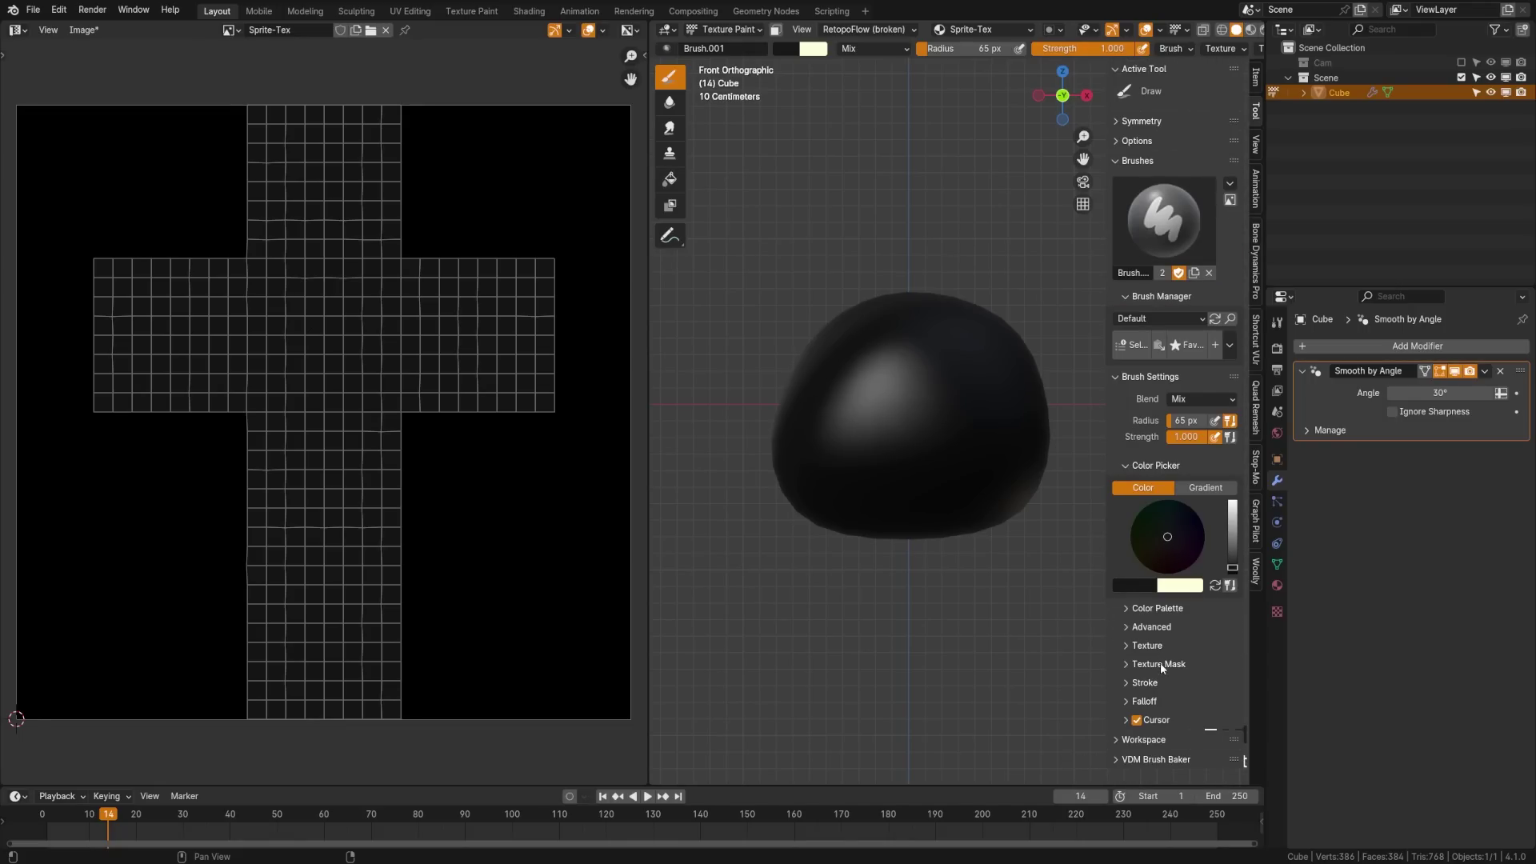
pyautogui.click(1131, 127)
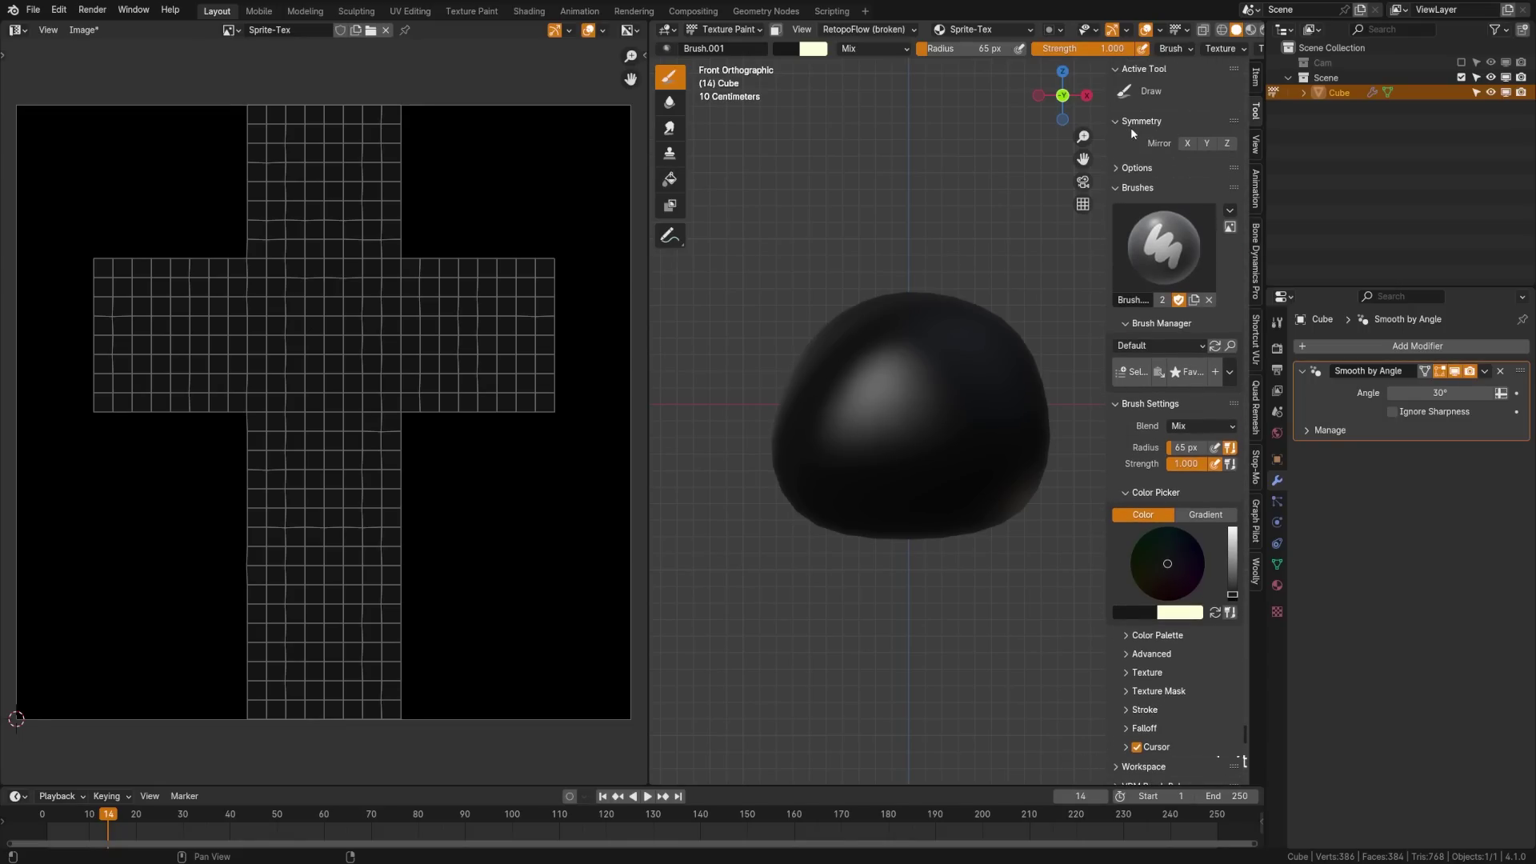
pyautogui.click(1187, 143)
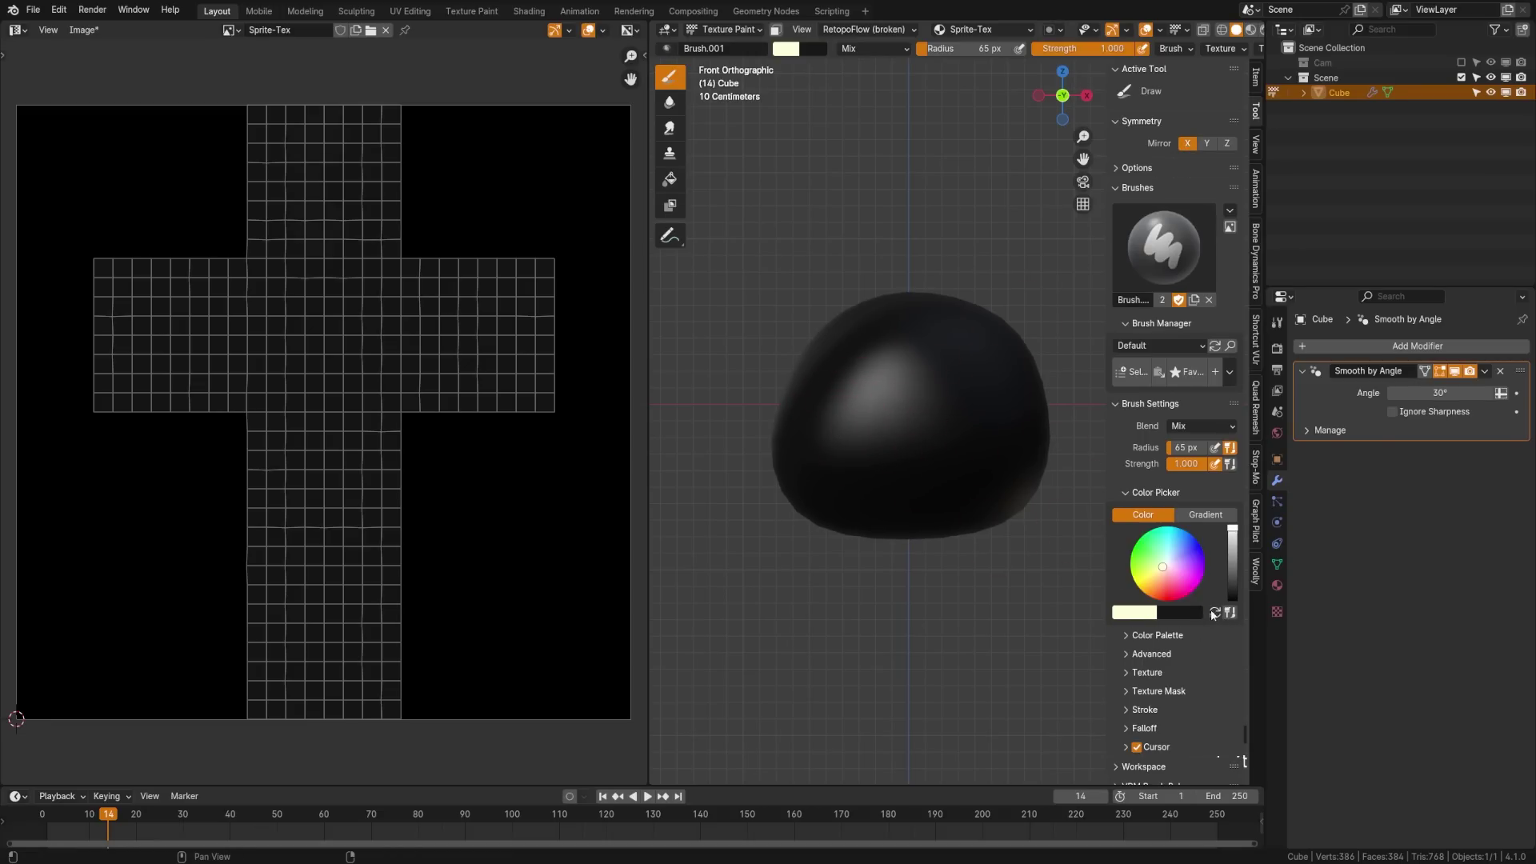
# Swap the brush colours and set the primary one to a warm off-white: hue 0.101, saturation 0.129, value 1.000.
pyautogui.press('x')
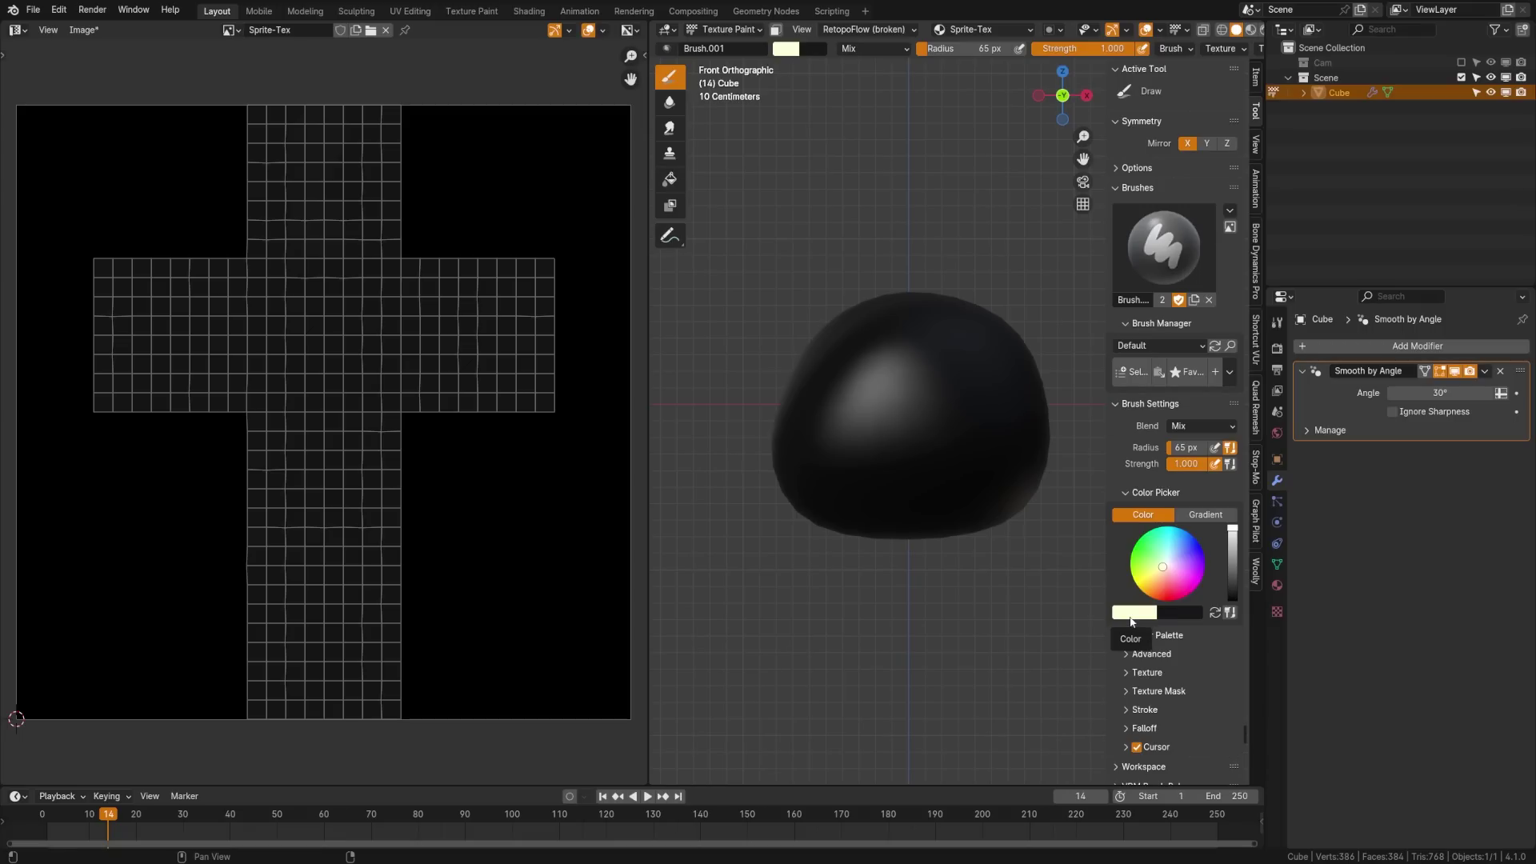
pyautogui.click(1131, 616)
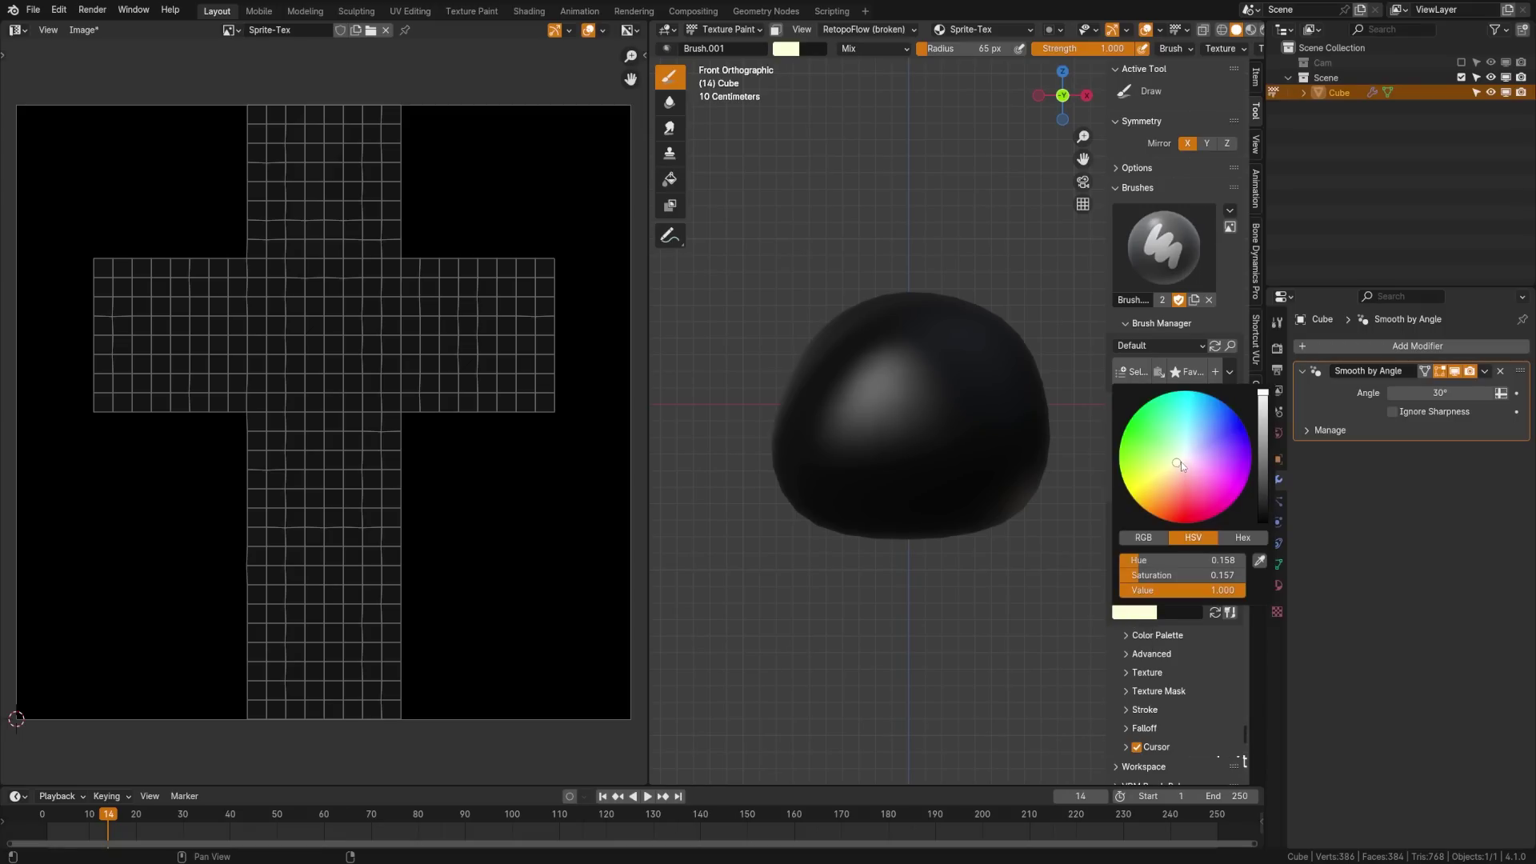
pyautogui.moveTo(1182, 465); pyautogui.dragTo(1182, 462)
# Try painting a mirrored pair of off-white eyes on the body's front, and undo the strokes.
pyautogui.moveTo(852, 395)
pyautogui.mouseDown()
pyautogui.moveTo(872, 420)
pyautogui.moveTo(832, 385)
pyautogui.mouseUp()
pyautogui.hotkey('ctrl', 'z')
pyautogui.hotkey('ctrl', 'z')
pyautogui.hotkey('ctrl', 'z')
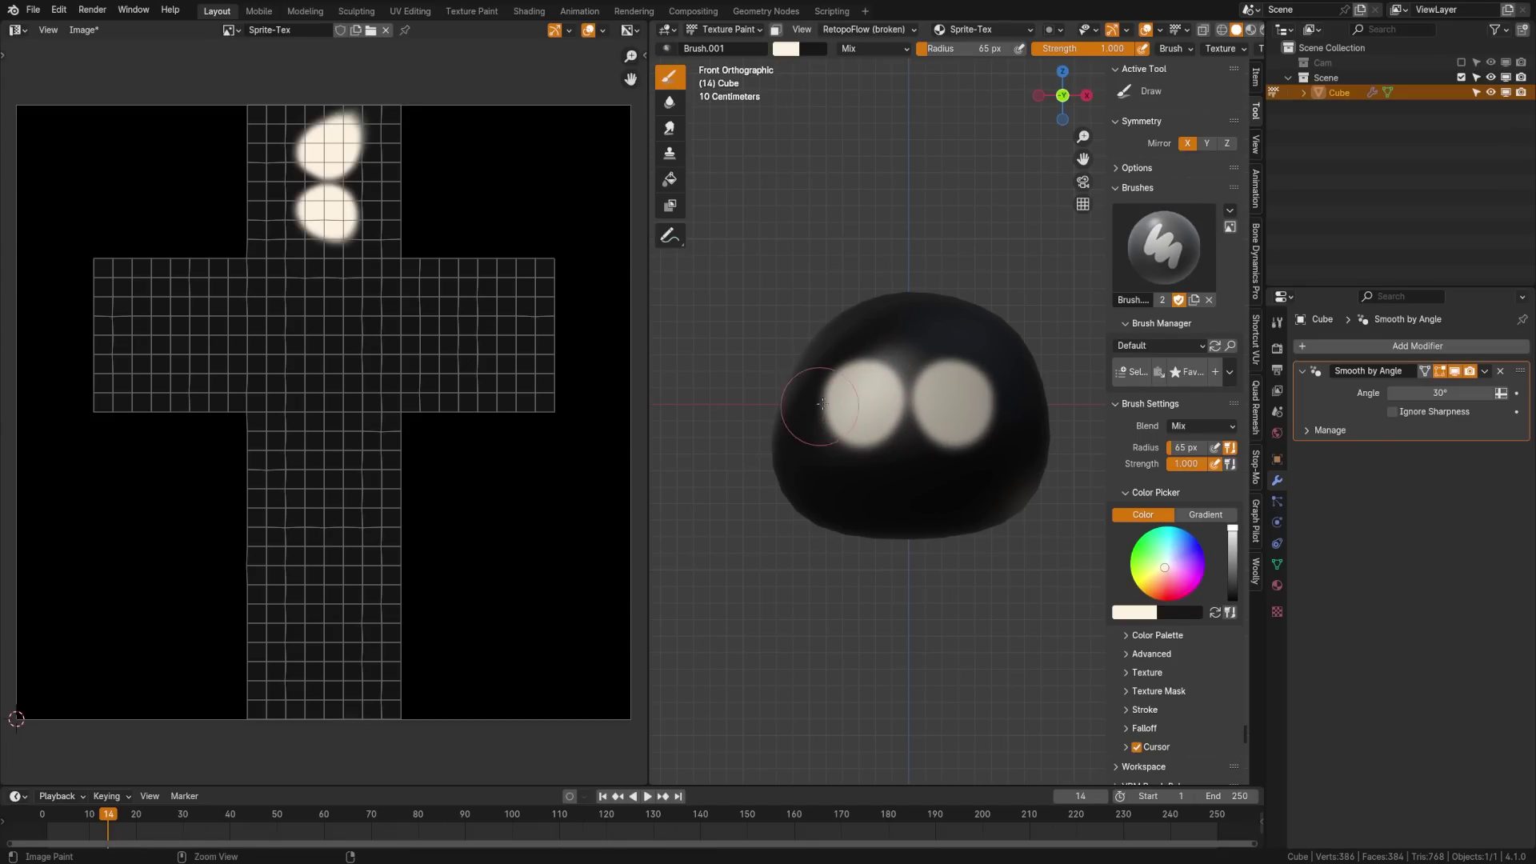
# Try a constant brush falloff with a single mirrored eye dab on the body's front, and undo the dab.
pyautogui.scroll(-1, 1170, 685)
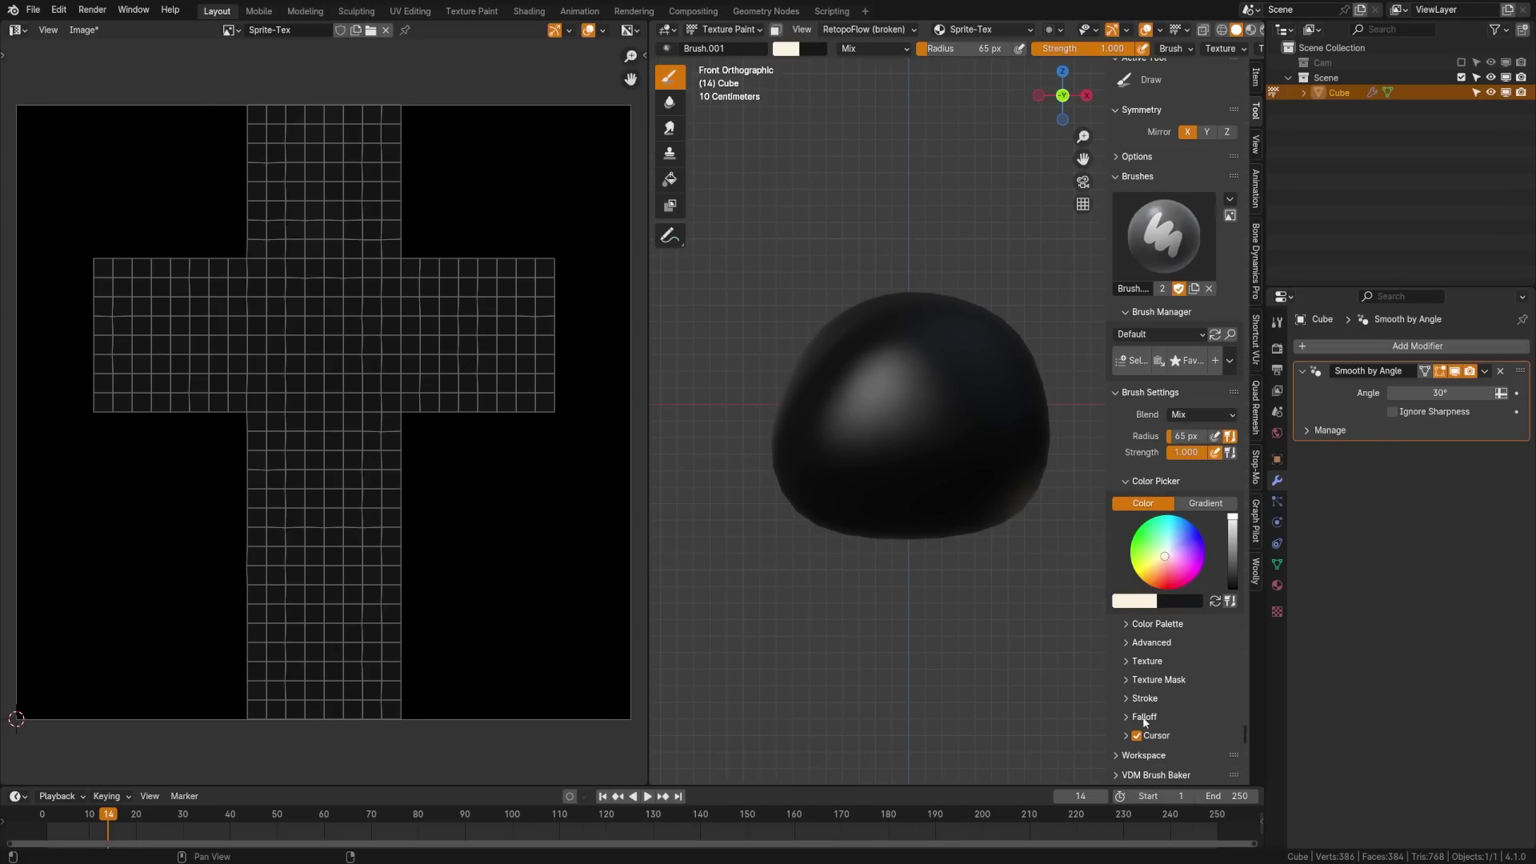
pyautogui.click(1152, 715)
pyautogui.scroll(-5, 1158, 712)
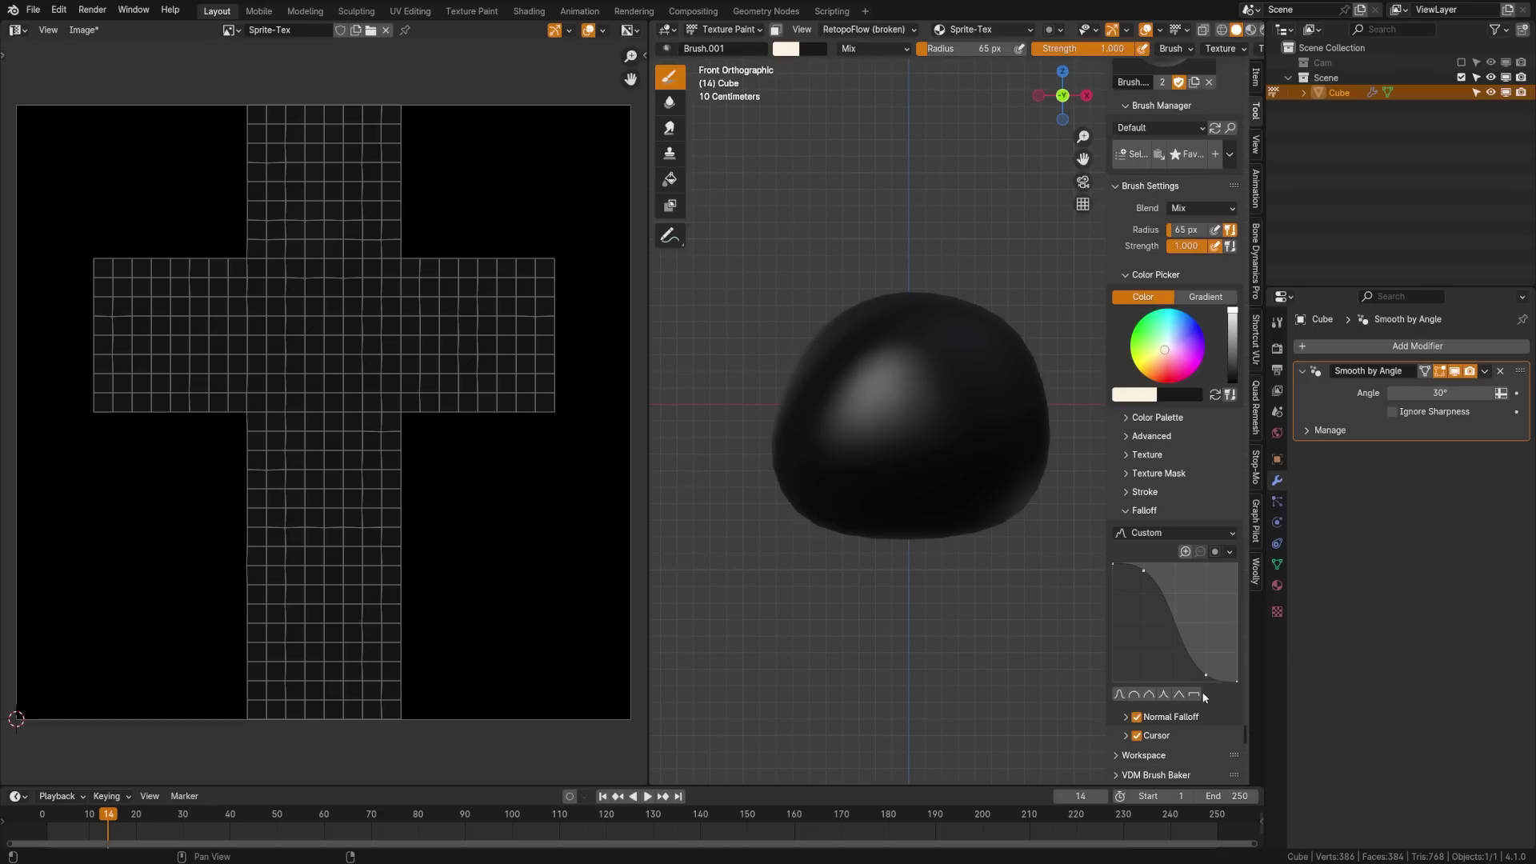
pyautogui.click(1194, 695)
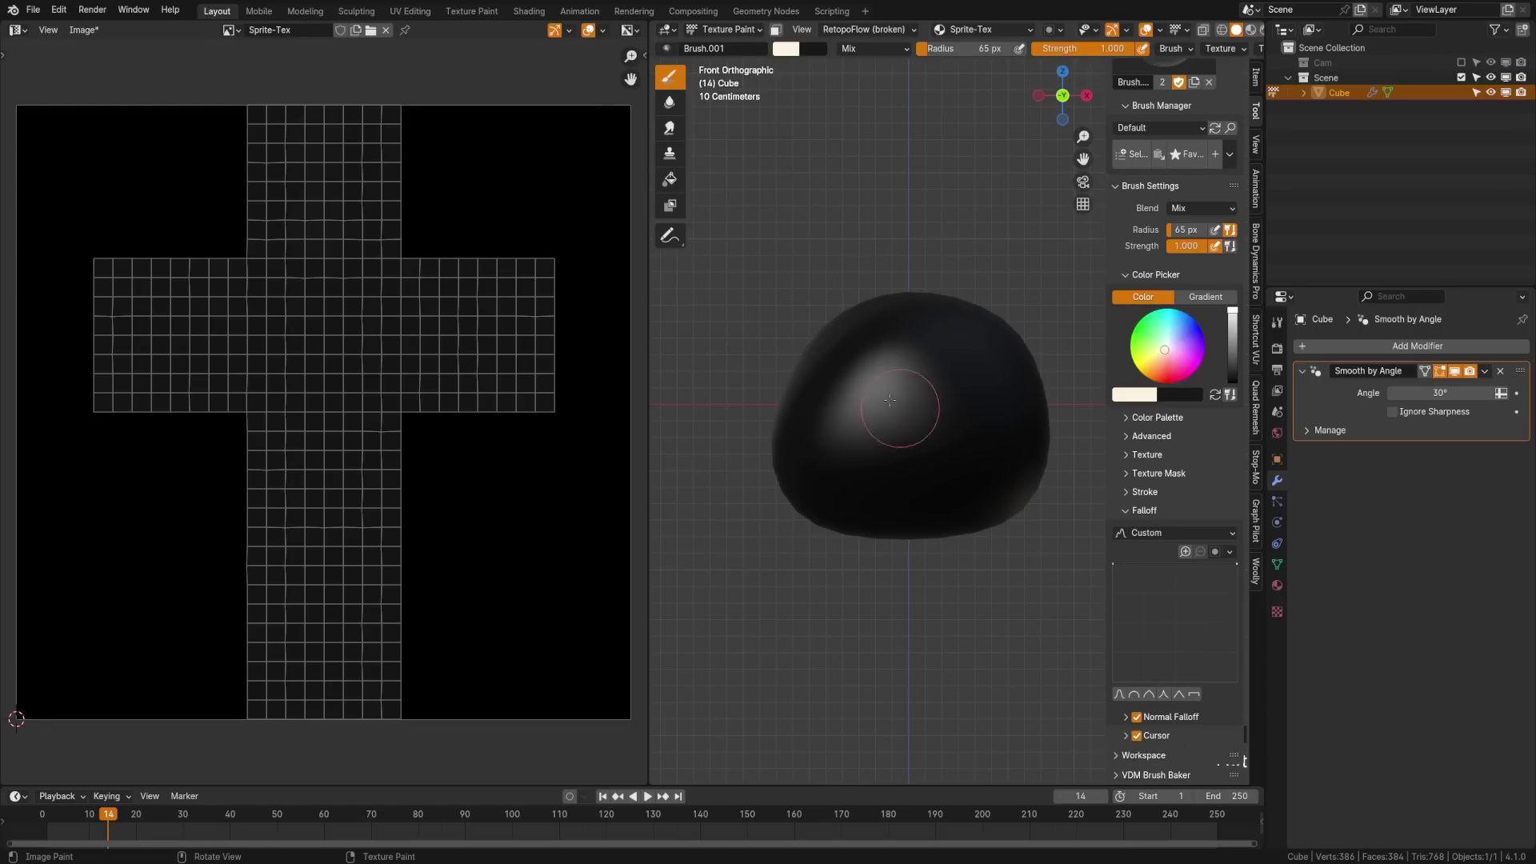
pyautogui.click(862, 386)
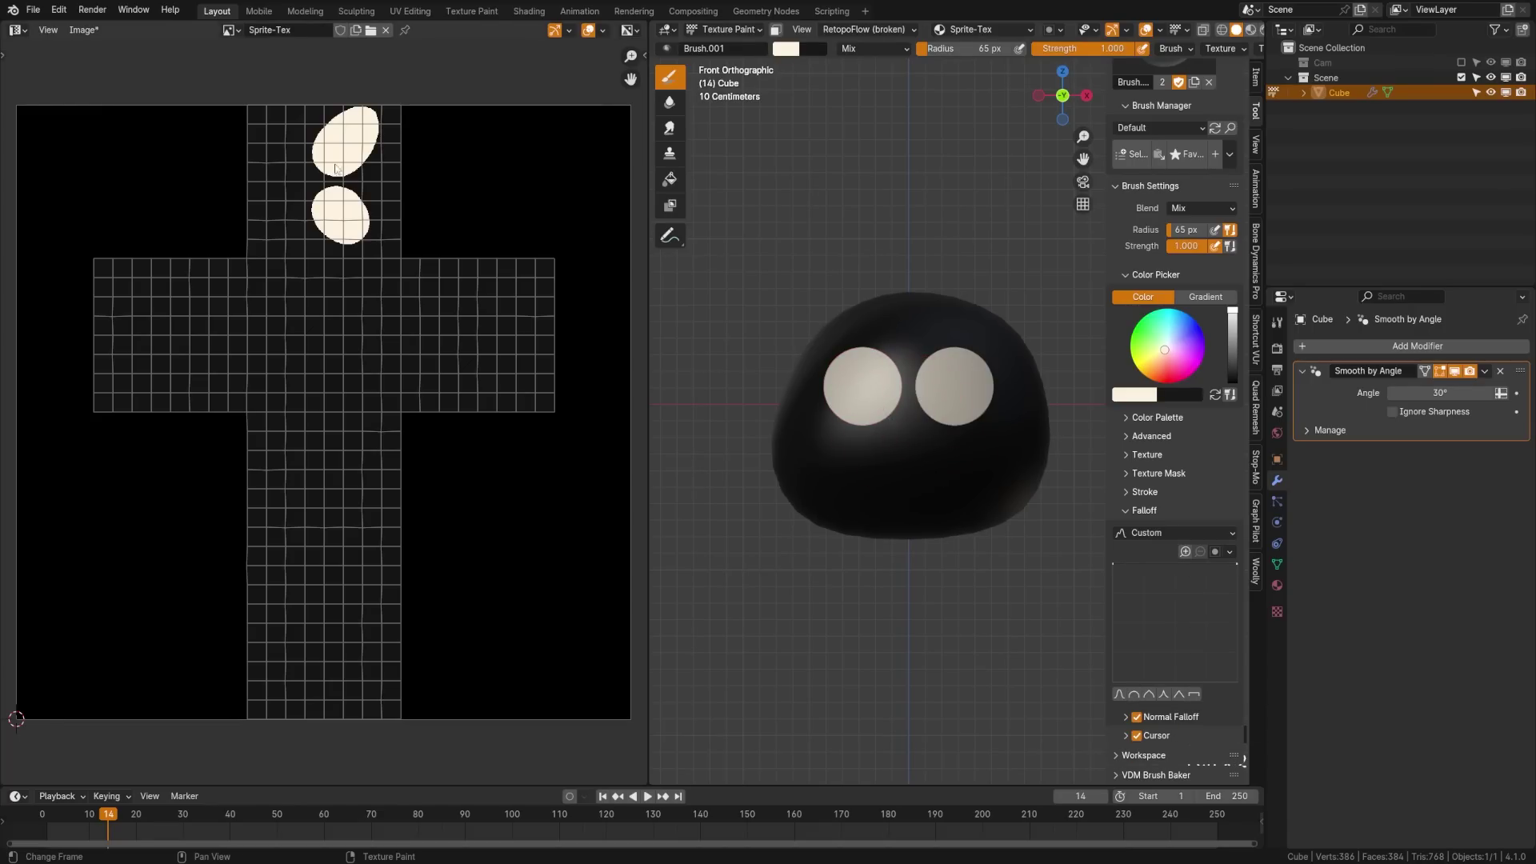
pyautogui.scroll(7, 904, 424)
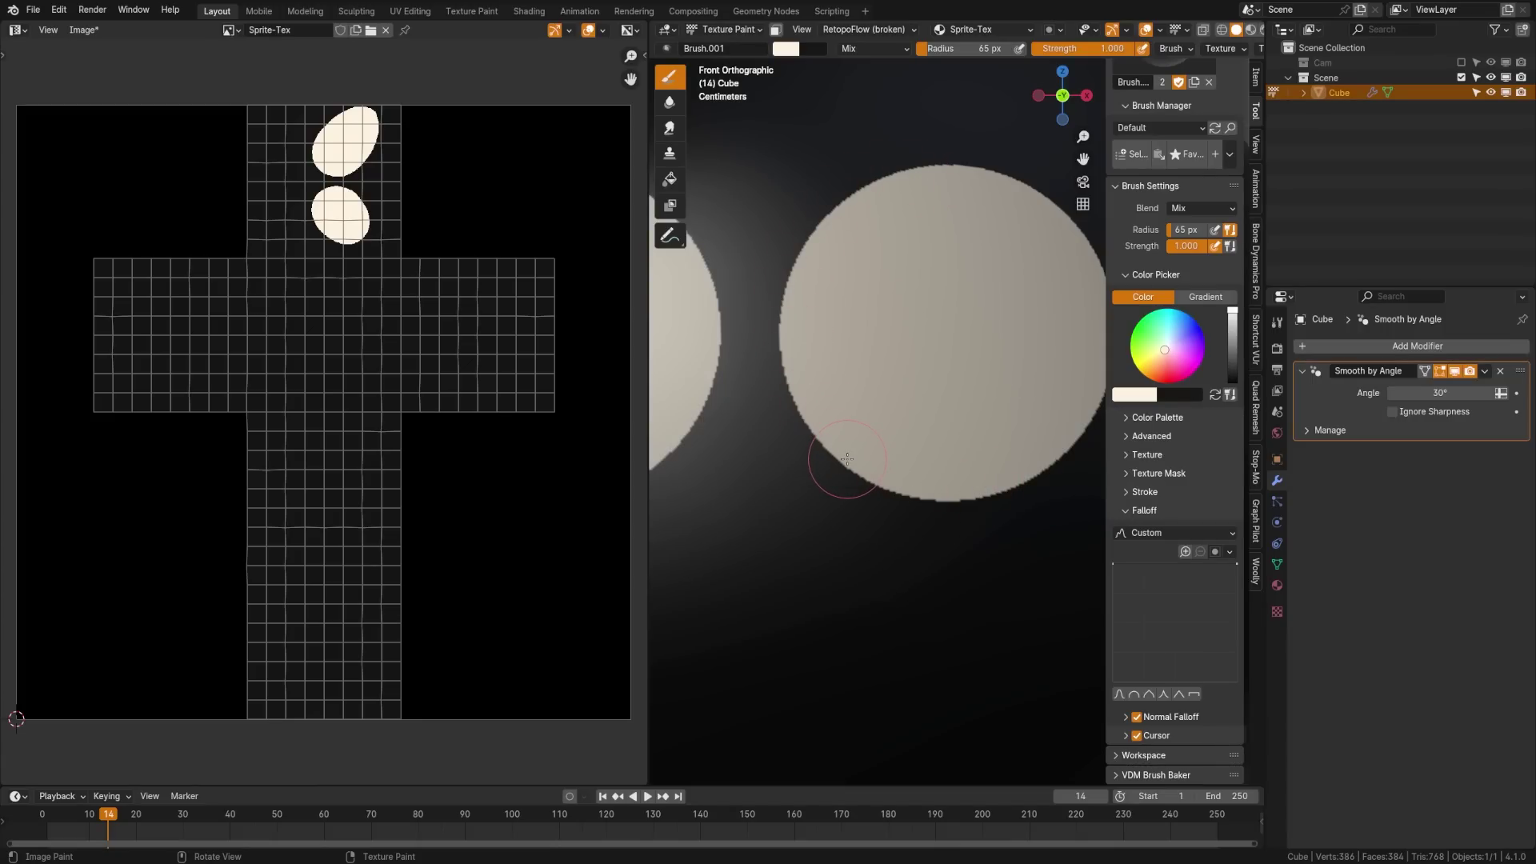
pyautogui.hotkey('ctrl', 'z')
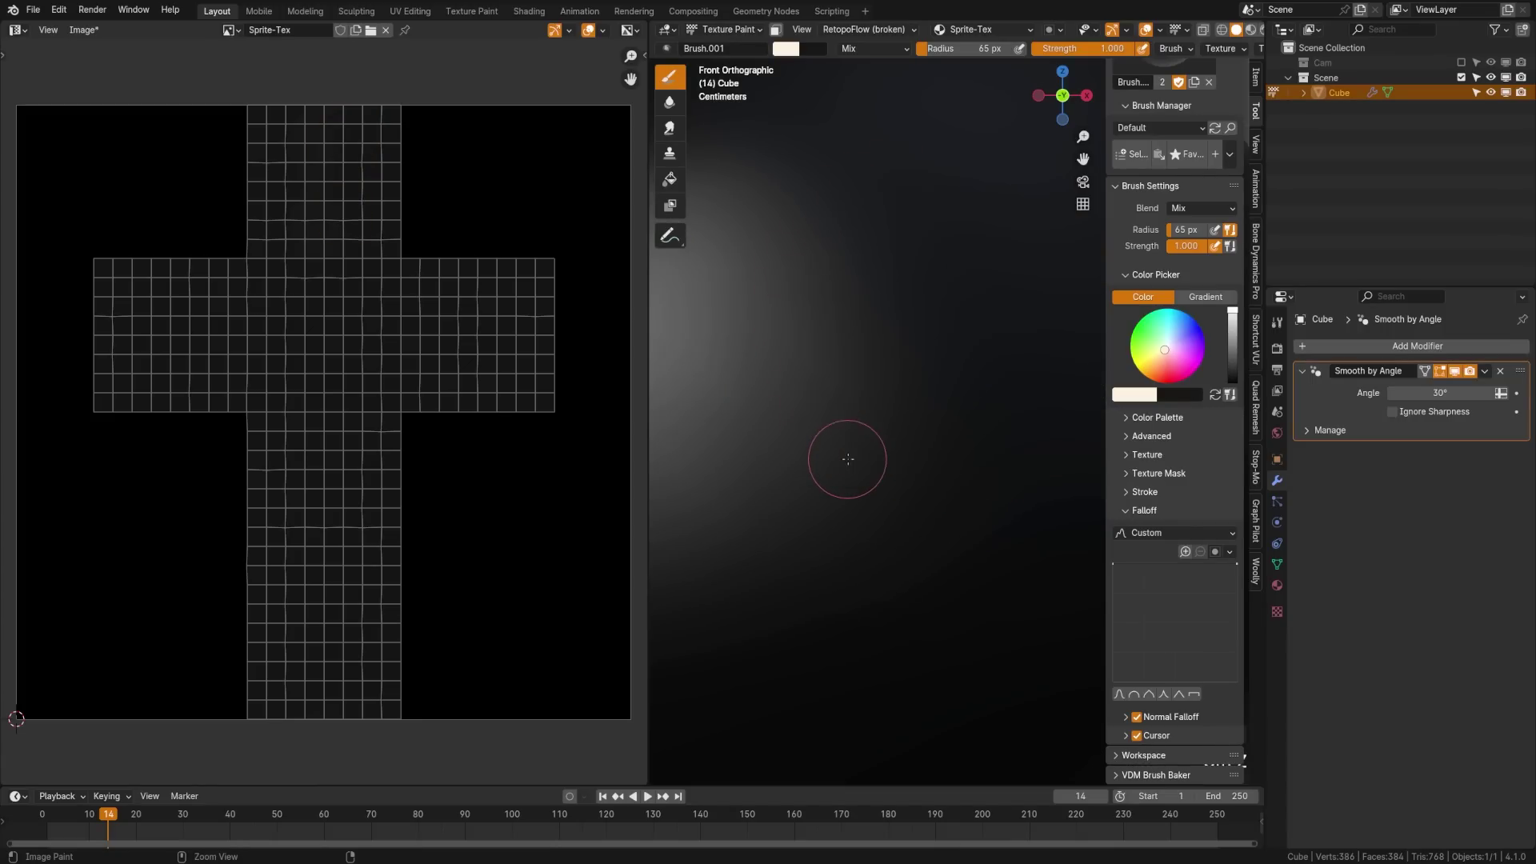
# Give the brush the rounded falloff curve preset and paint two large oval off-white eyes on the body's front.
pyautogui.click(1133, 695)
pyautogui.scroll(-5, 888, 456)
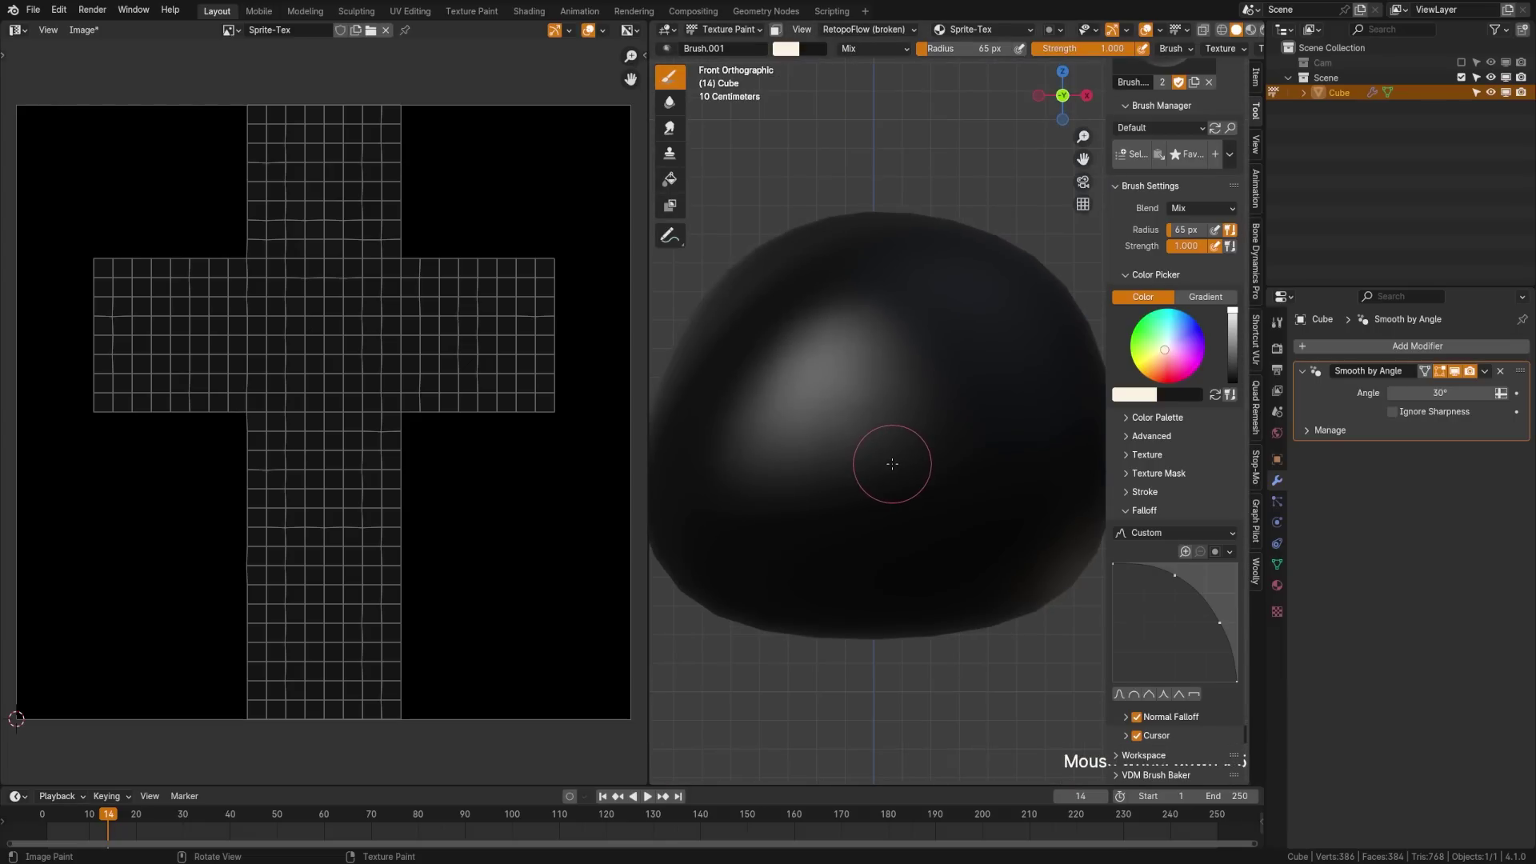
pyautogui.moveTo(782, 343)
pyautogui.mouseDown()
pyautogui.moveTo(756, 396)
pyautogui.moveTo(764, 448)
pyautogui.moveTo(821, 426)
pyautogui.moveTo(828, 352)
pyautogui.moveTo(780, 346)
pyautogui.moveTo(754, 364)
pyautogui.moveTo(749, 408)
pyautogui.moveTo(786, 442)
pyautogui.mouseUp()
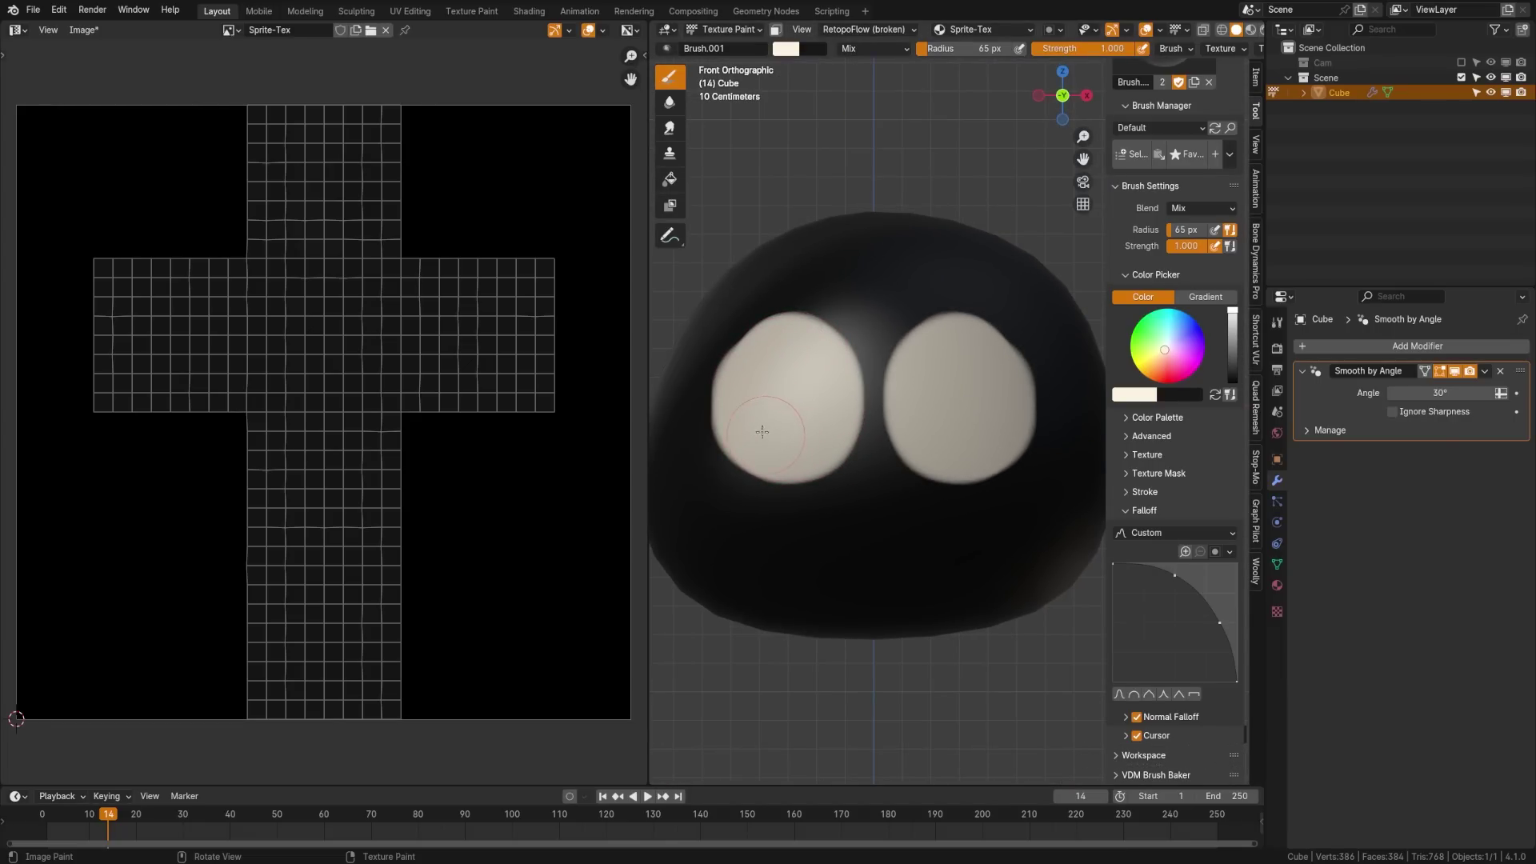
pyautogui.moveTo(753, 381); pyautogui.dragTo(779, 355)
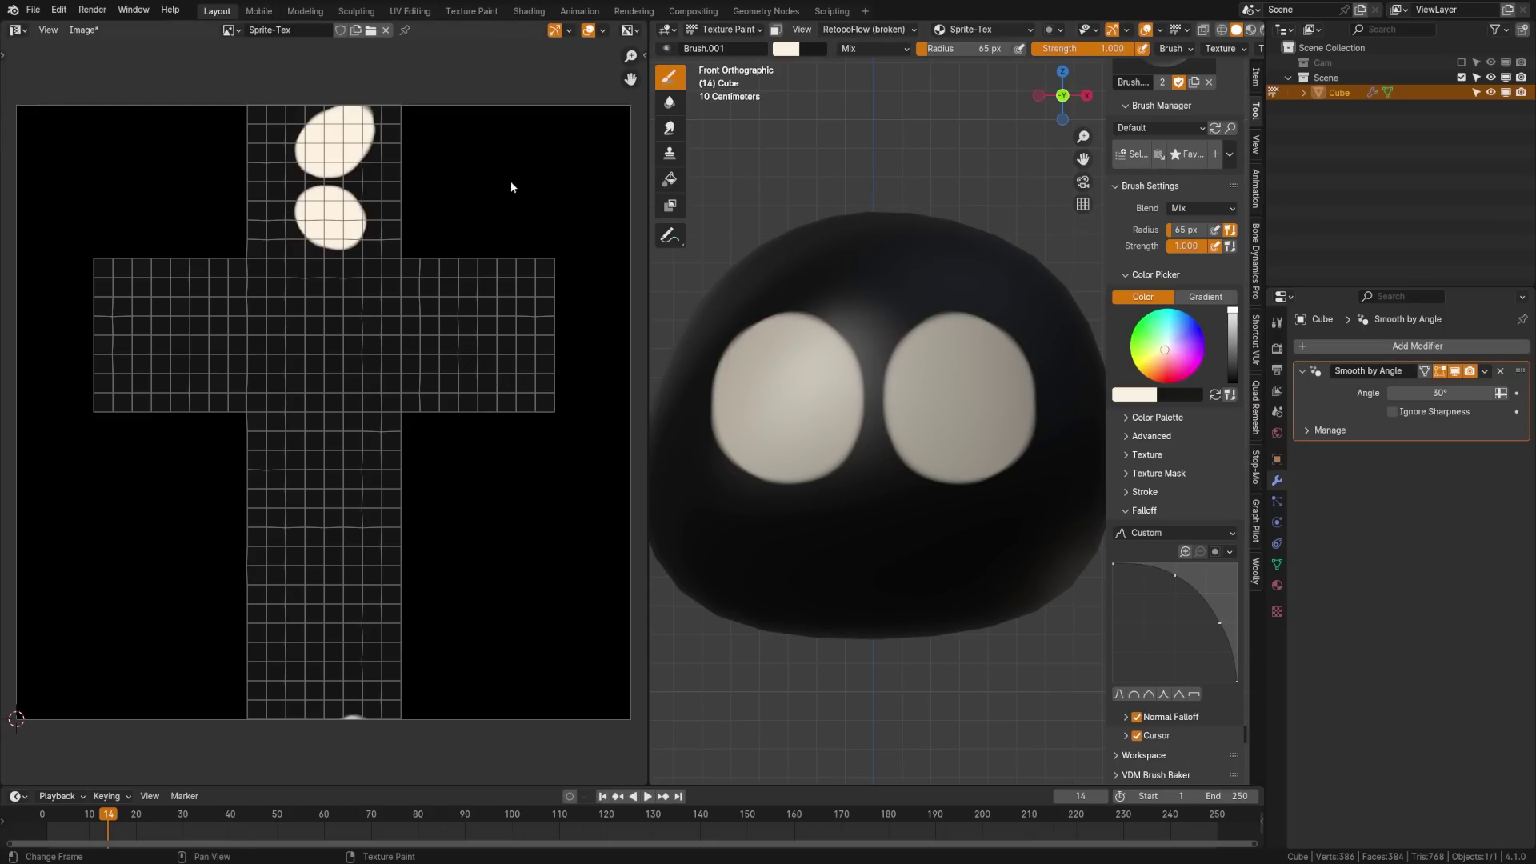
# Sample black from the texture image as the brush colour and reduce the brush radius to 25 px.
pyautogui.click(1140, 396)
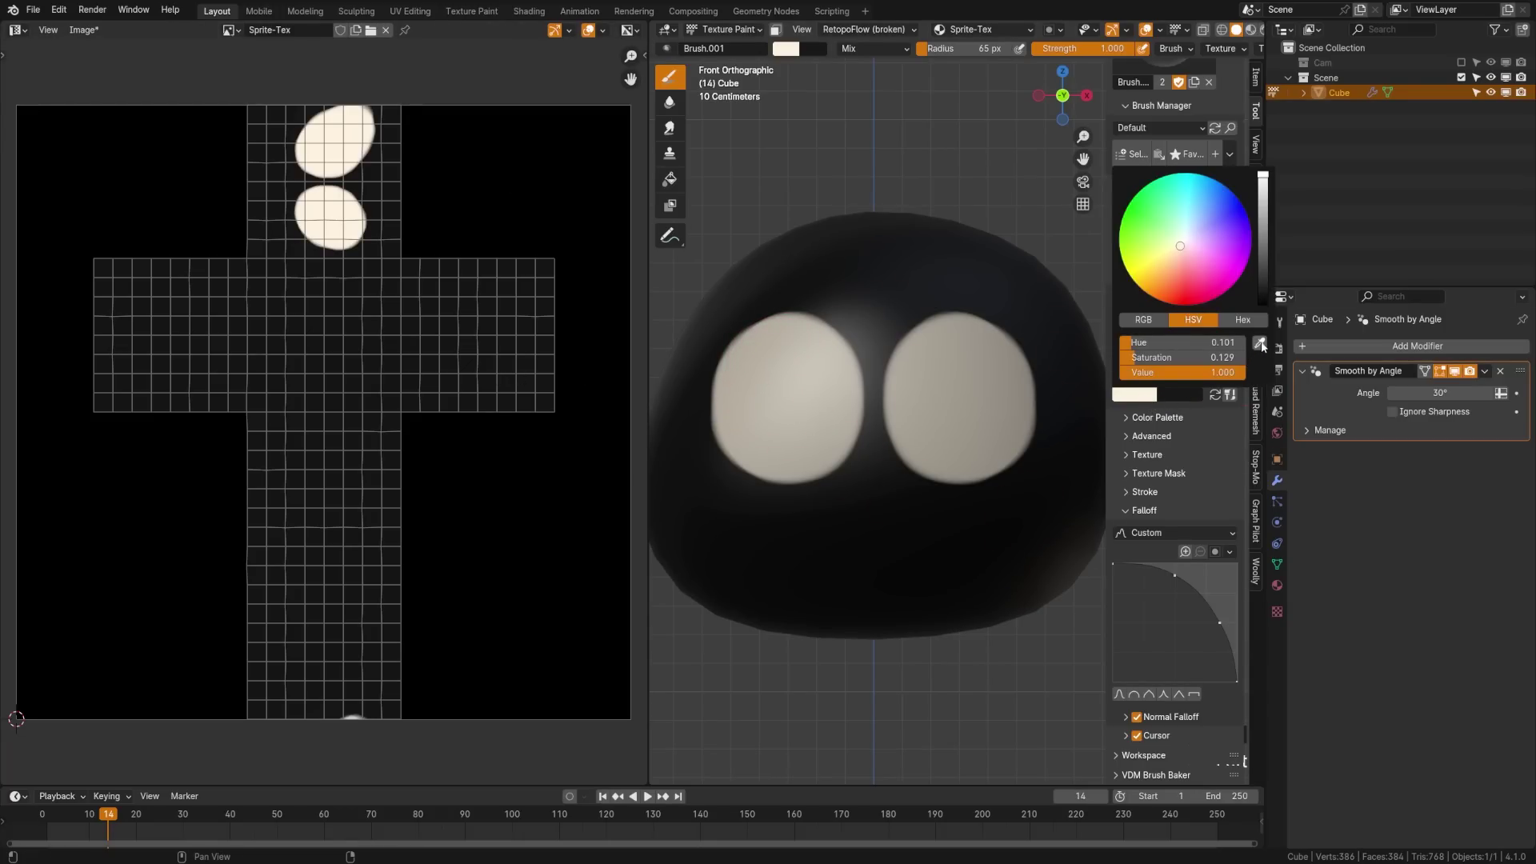
pyautogui.click(1260, 343)
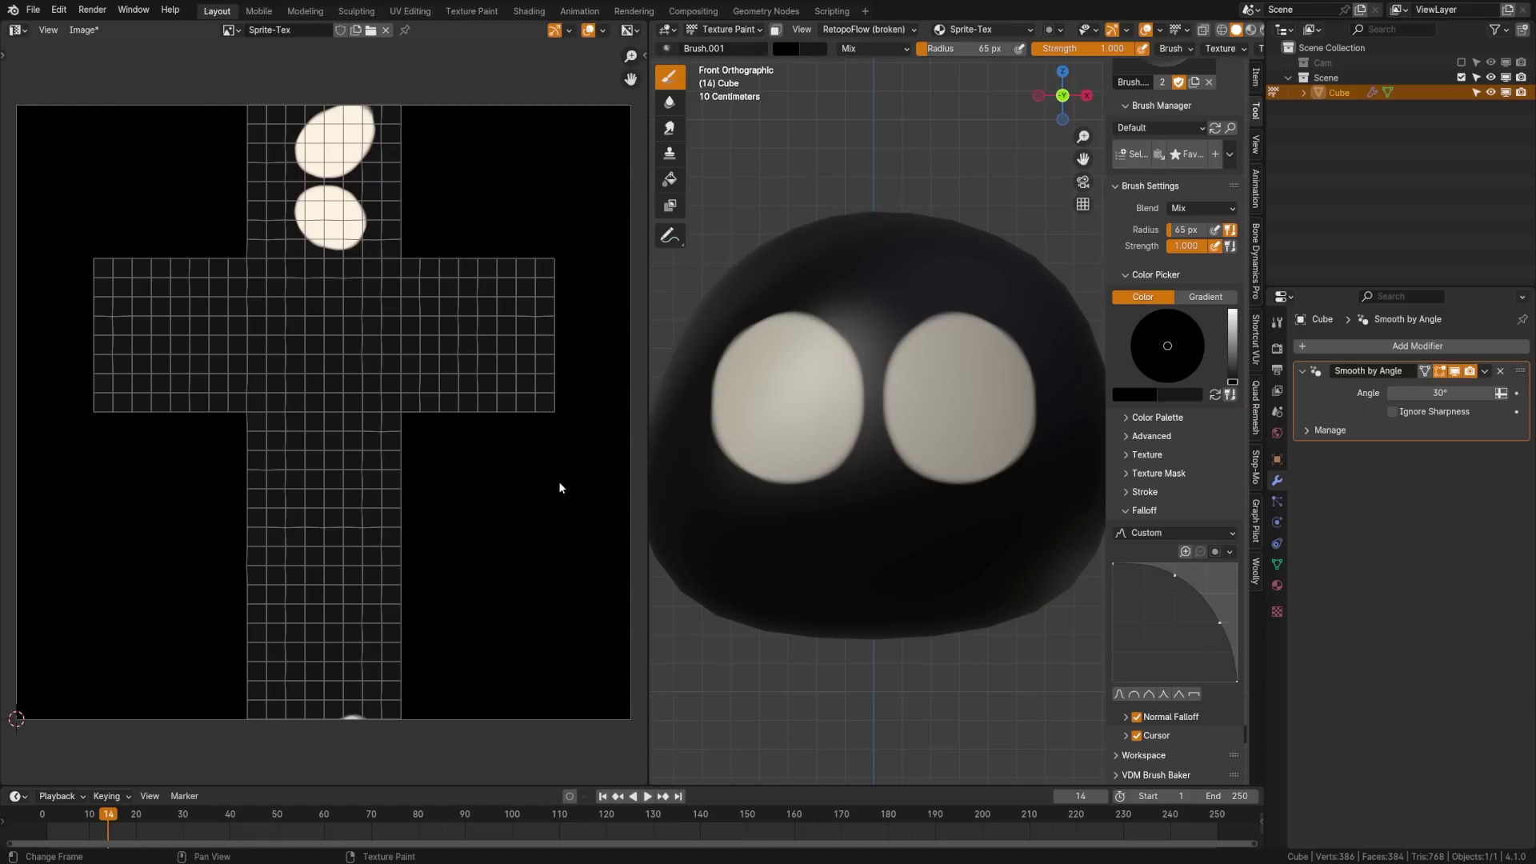
pyautogui.press('f')
pyautogui.click(801, 394)
# Turn off X mirror symmetry and dab one small black pupil near the middle of each eye.
pyautogui.scroll(6, 1183, 246)
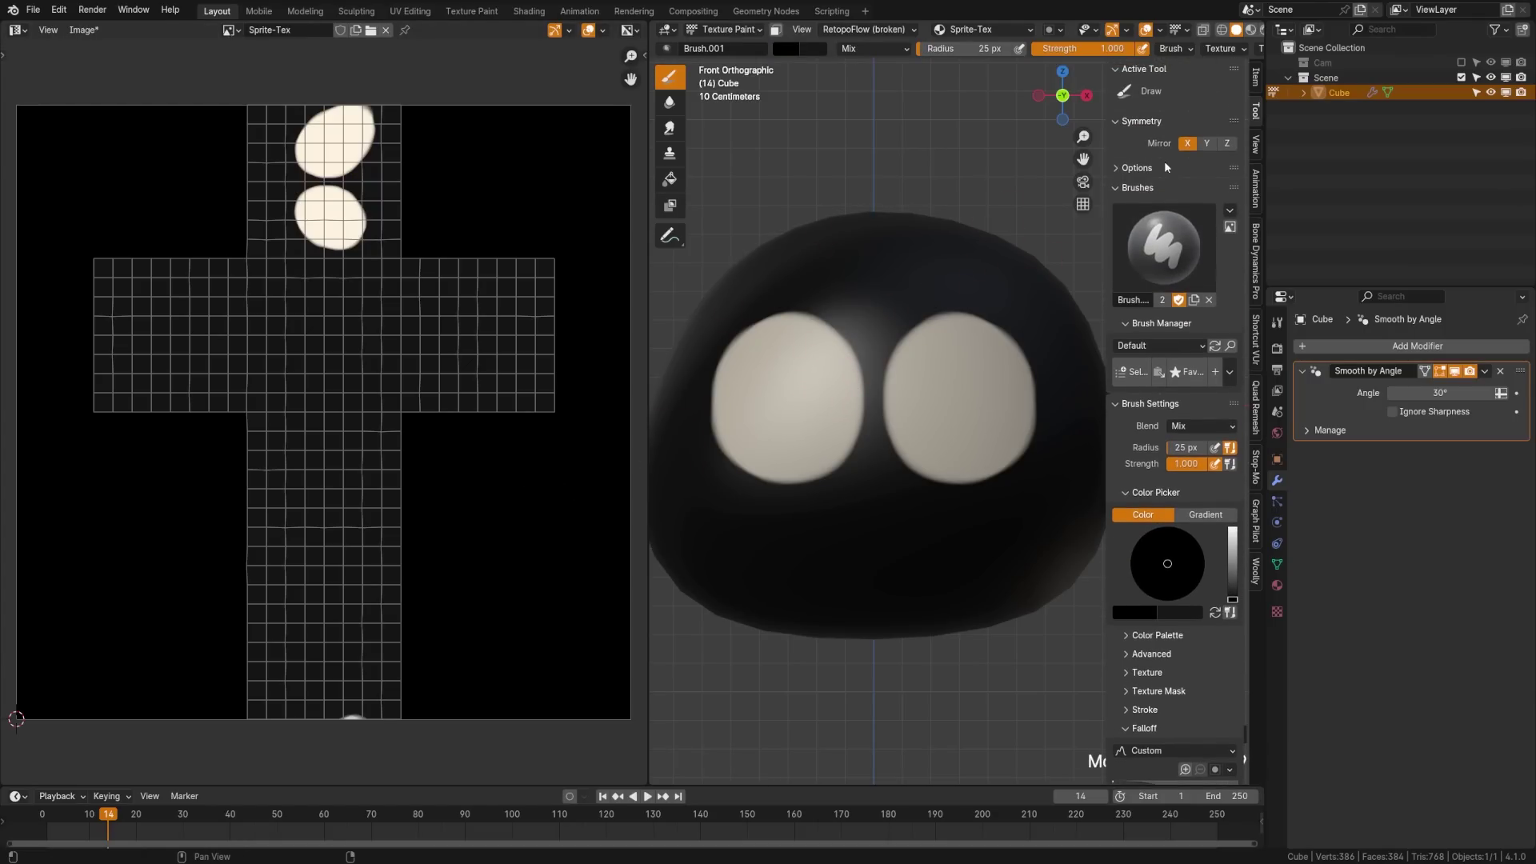
pyautogui.click(1185, 145)
pyautogui.click(944, 394)
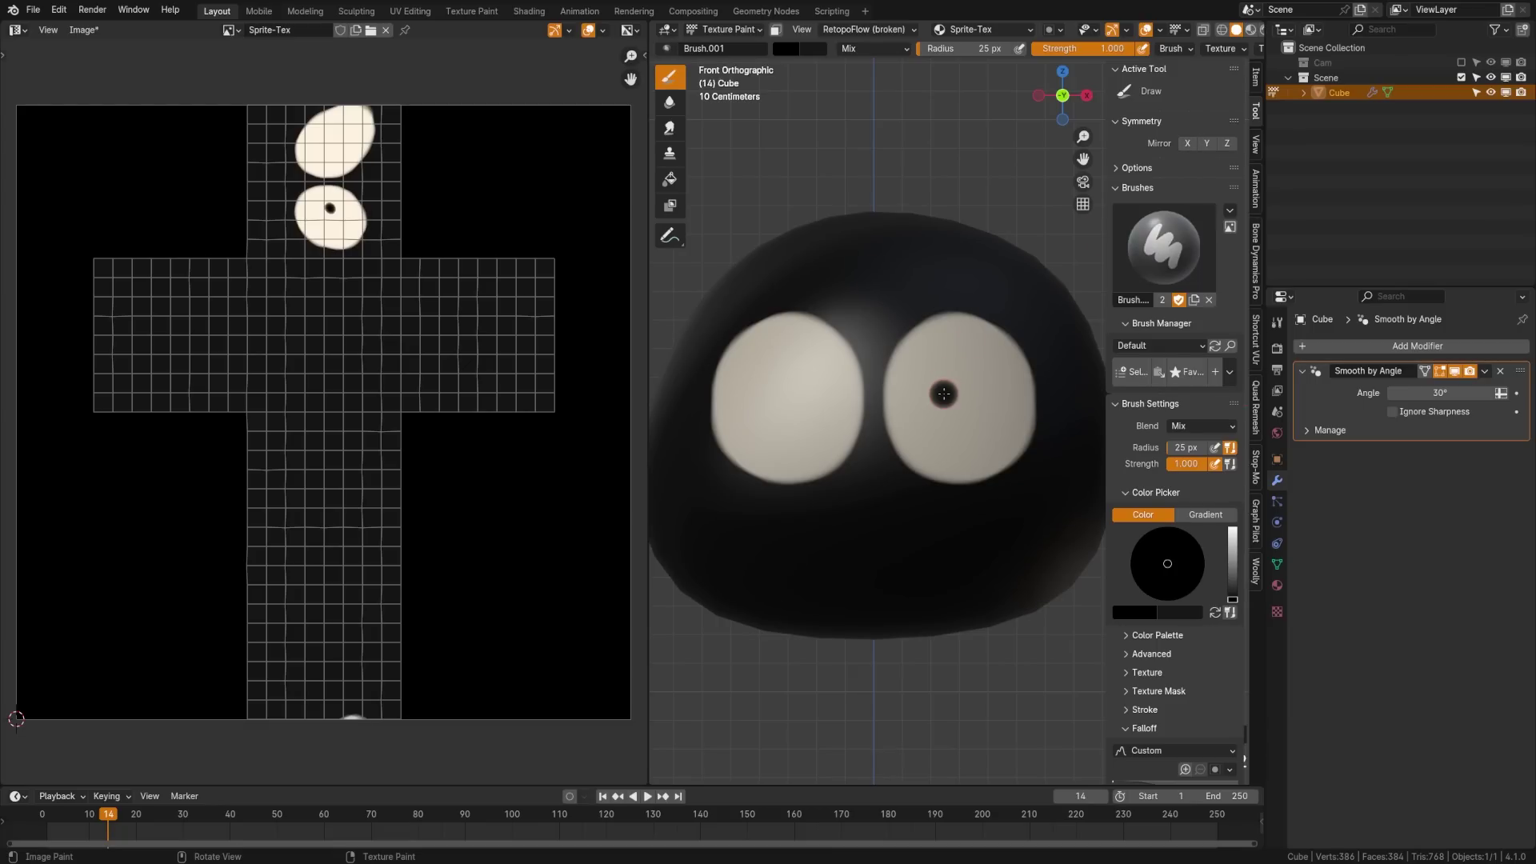
pyautogui.click(798, 402)
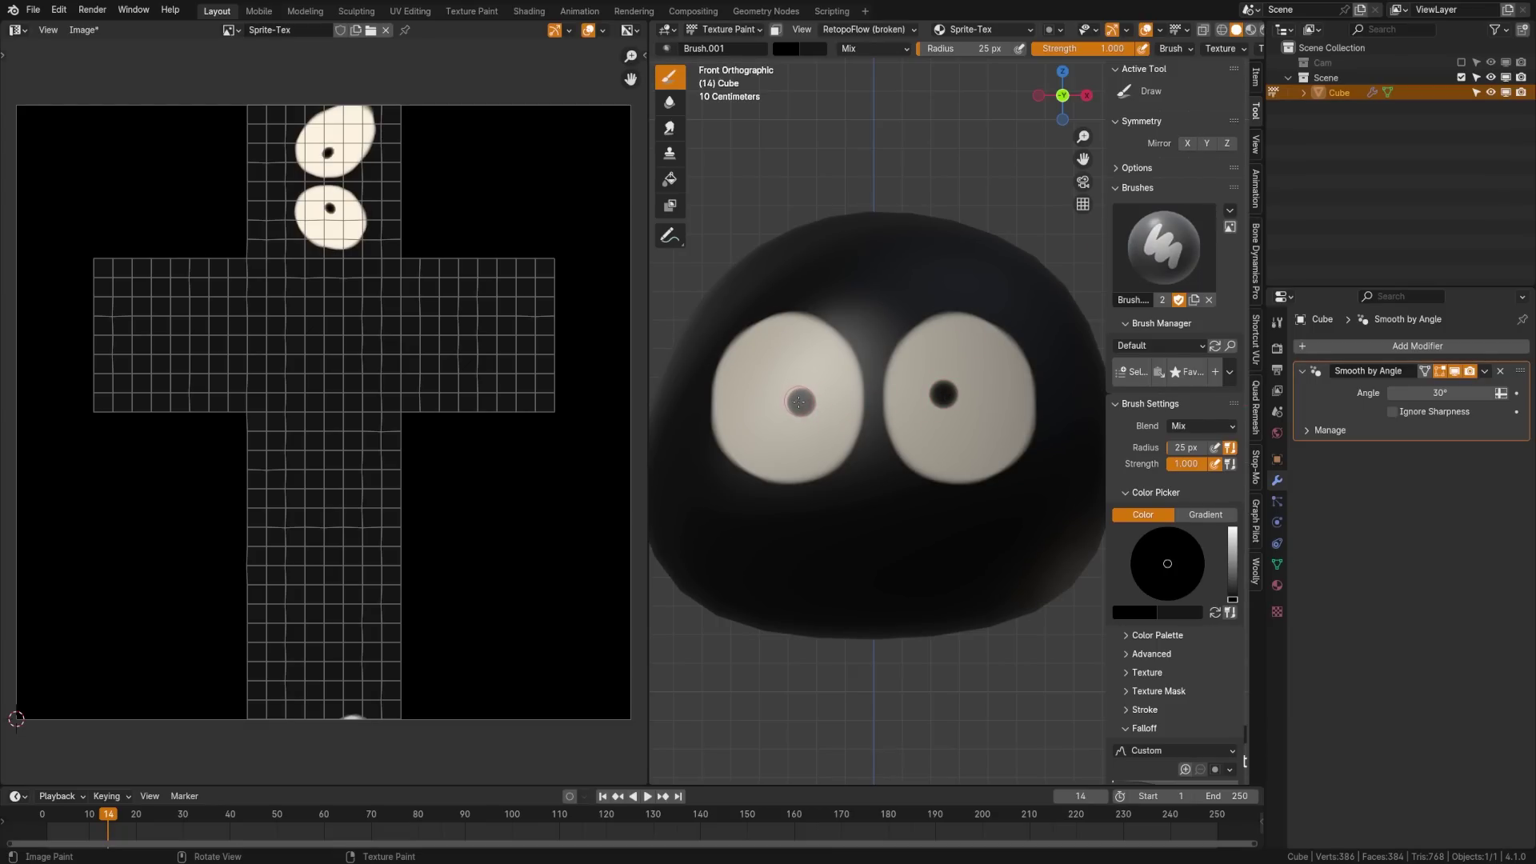
pyautogui.scroll(-4, 952, 402)
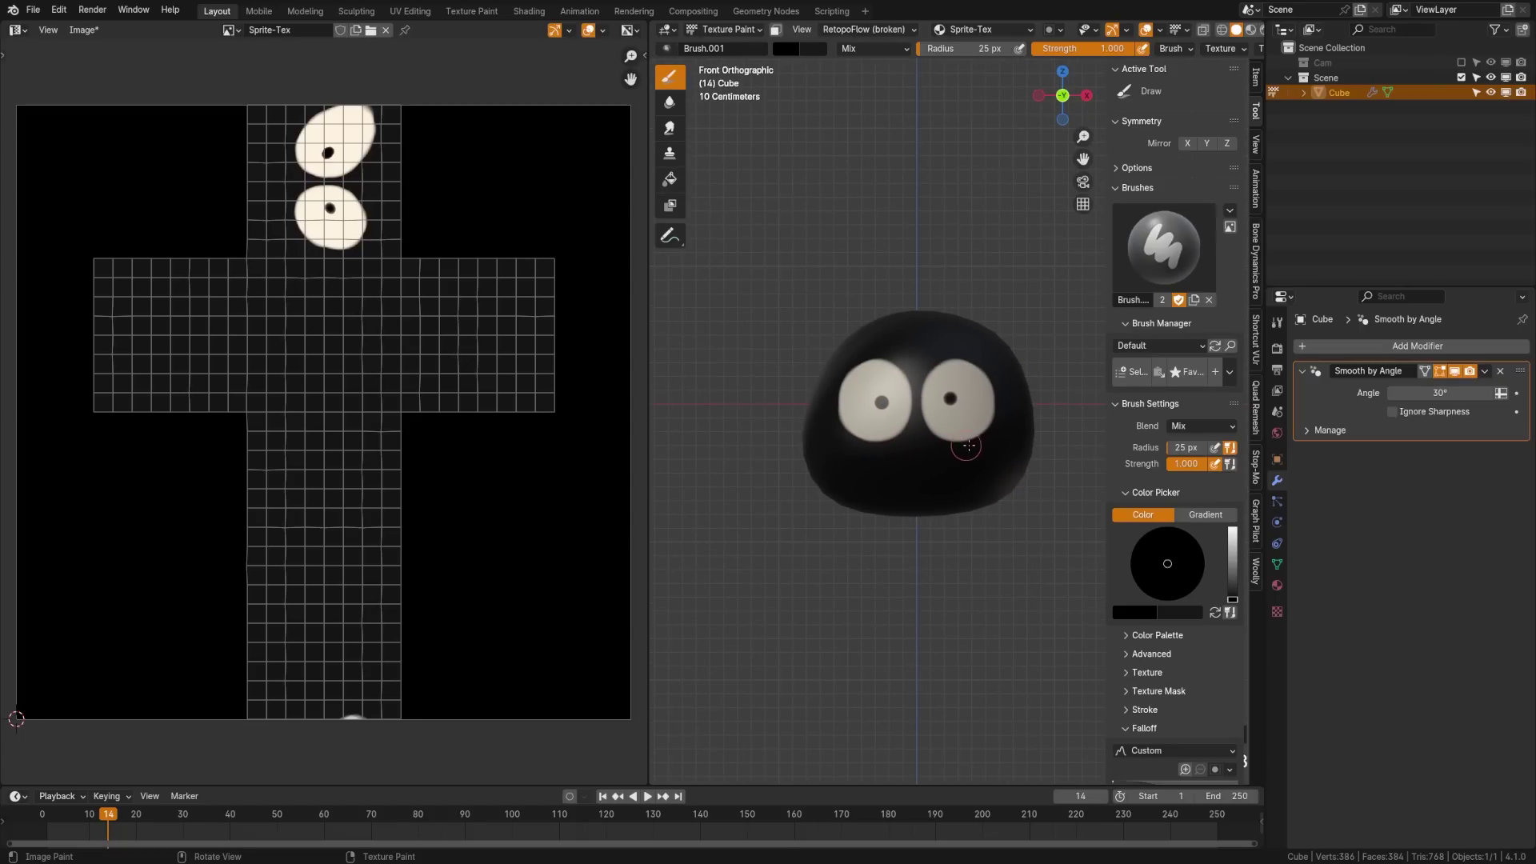
# Return to Object Mode and close the Image Editor so the 3D Viewport fills its space.
pyautogui.hotkey('ctrl', 'Tab')
pyautogui.click(808, 460)
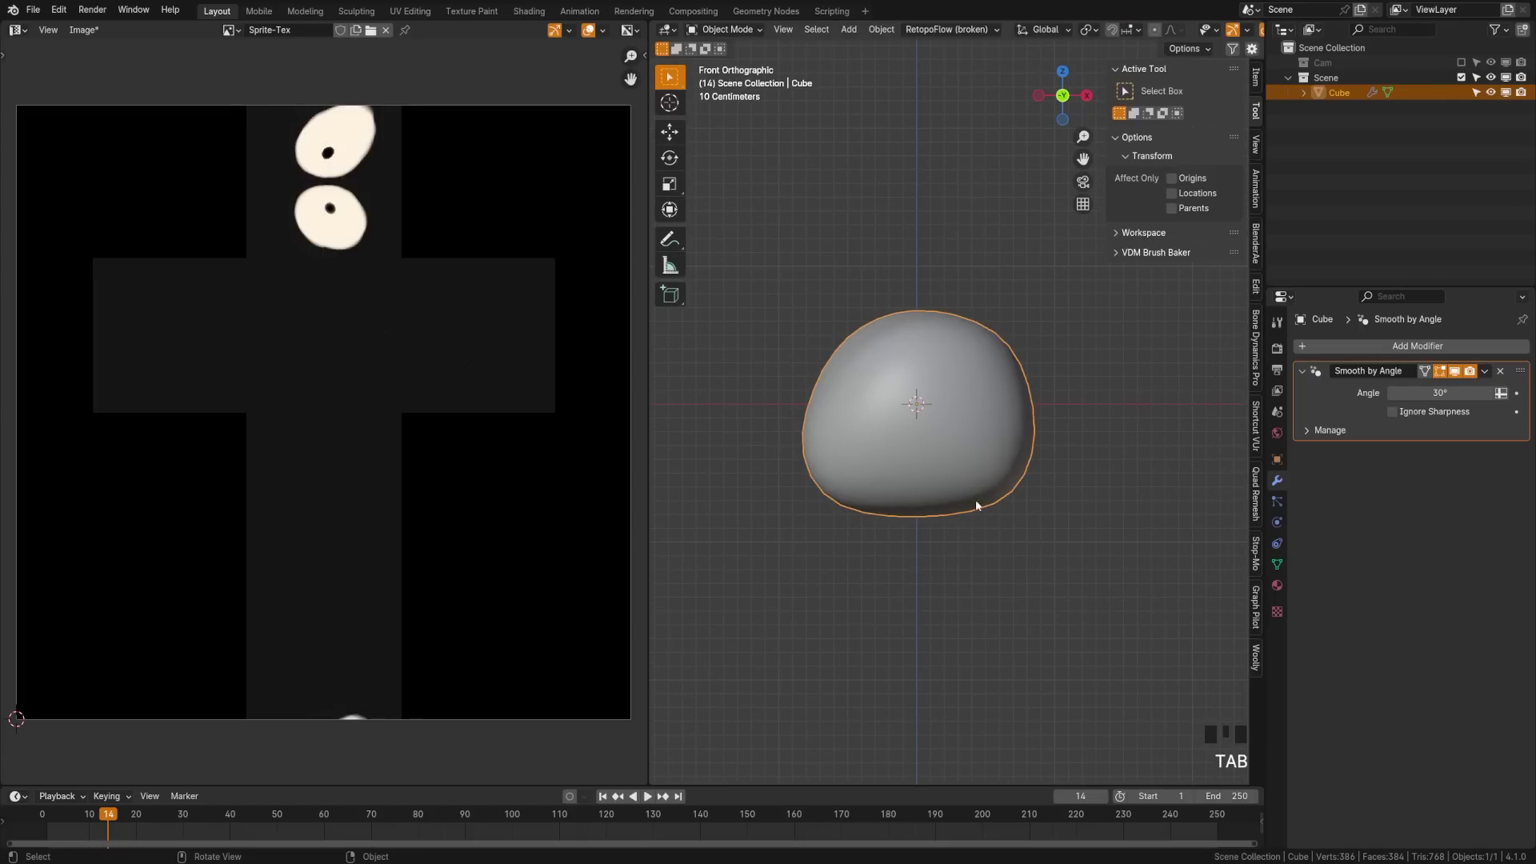
pyautogui.keyDown('shift'); pyautogui.moveTo(971, 499); pyautogui.dragTo(944, 469, button='middle'); pyautogui.keyUp('shift')
pyautogui.moveTo(654, 783); pyautogui.dragTo(563, 744)
pyautogui.scroll(-2, 566, 562)
pyautogui.keyDown('shift'); pyautogui.moveTo(567, 562); pyautogui.dragTo(598, 491, button='middle'); pyautogui.keyUp('shift')
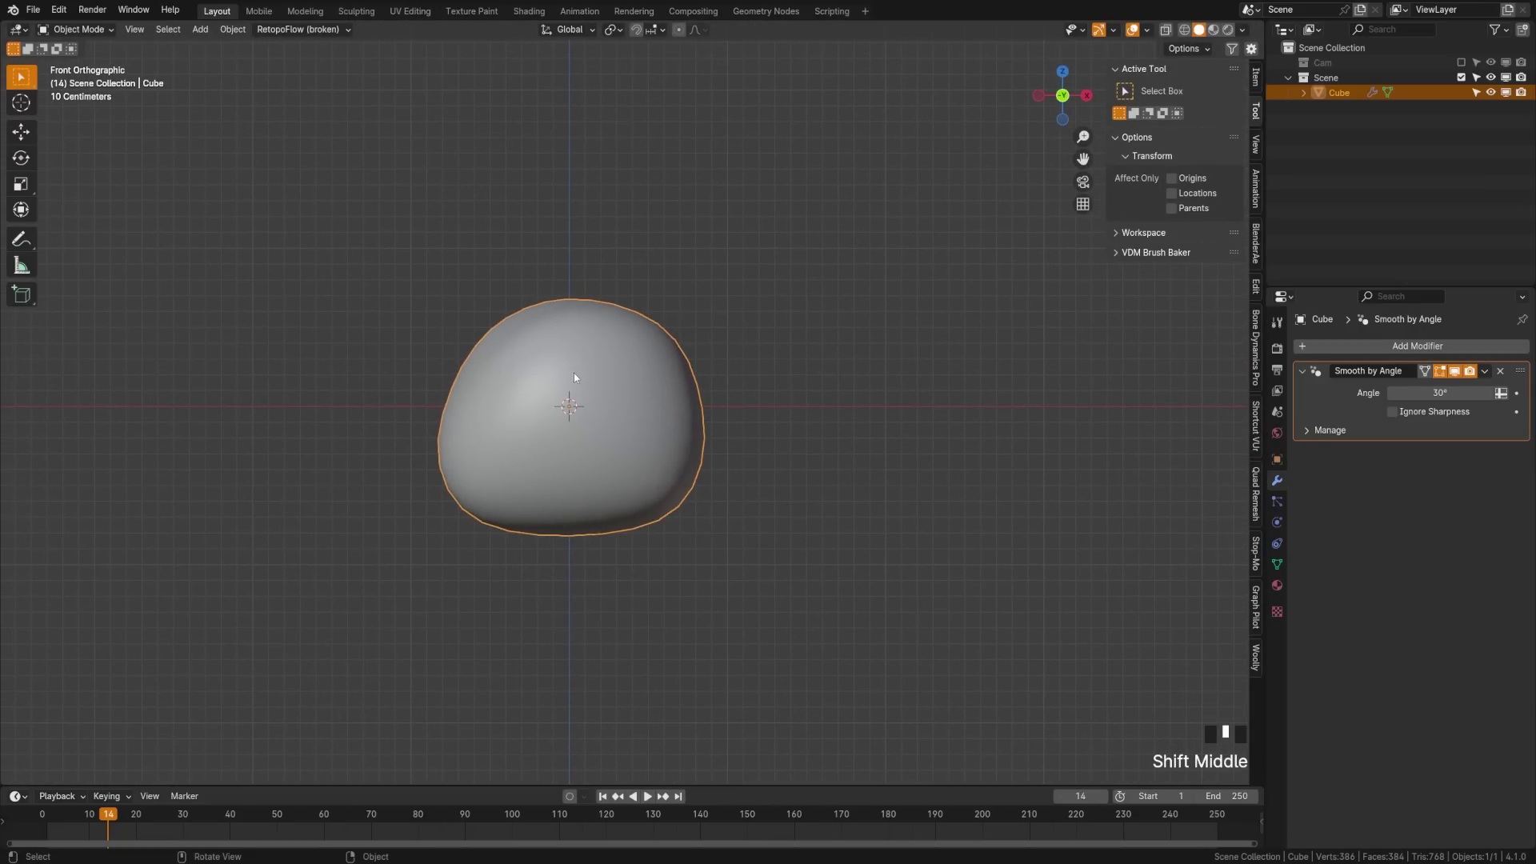
# Move the body's whole mesh up about 0.79 m along Z in Edit Mode so its base rests at the object origin.
pyautogui.press('r')
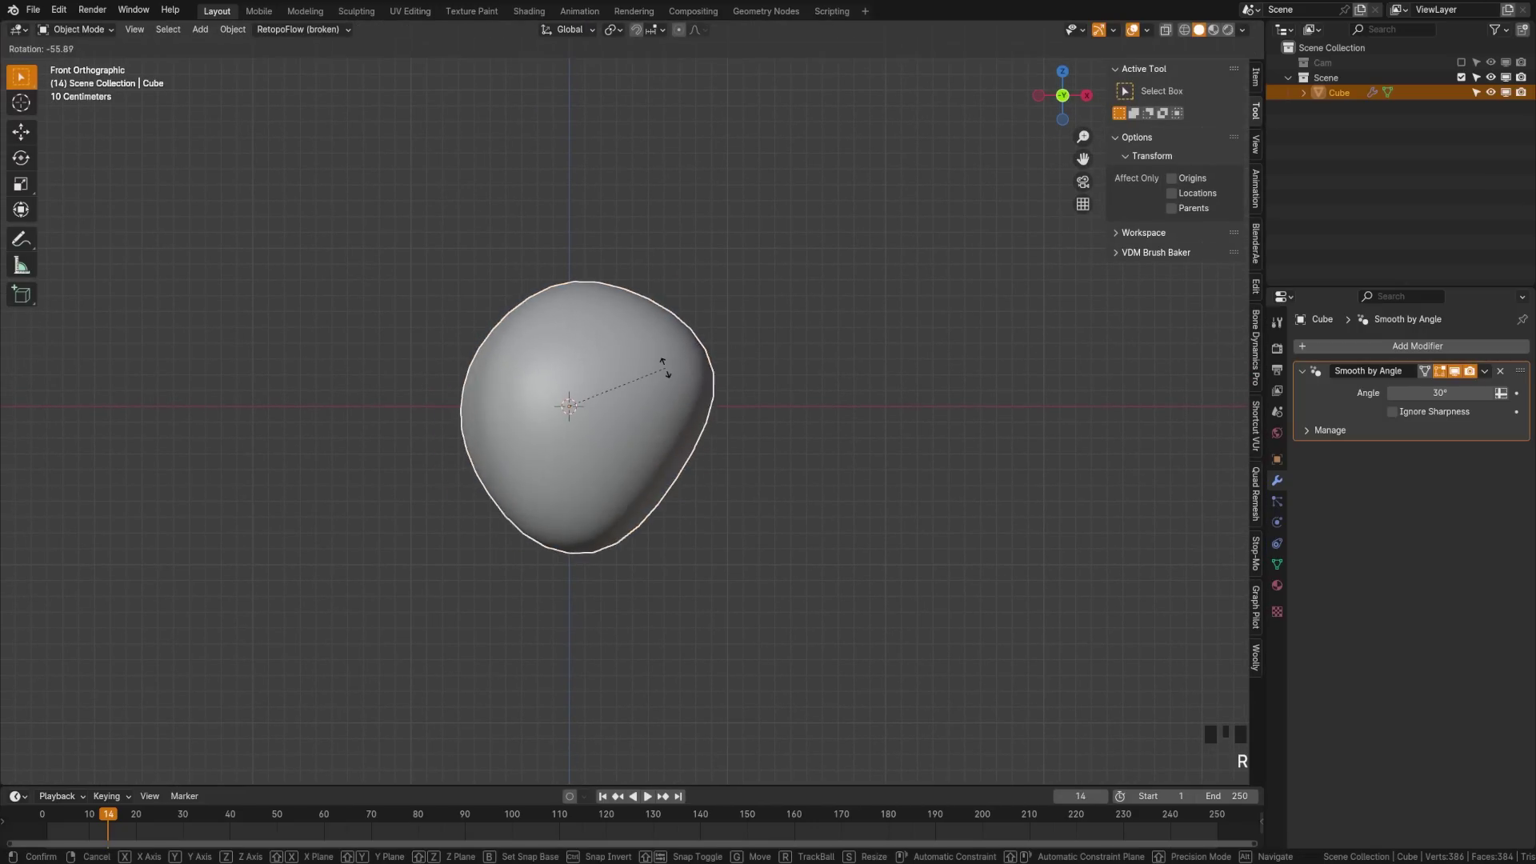
pyautogui.rightClick(490, 480)
pyautogui.press('Tab')
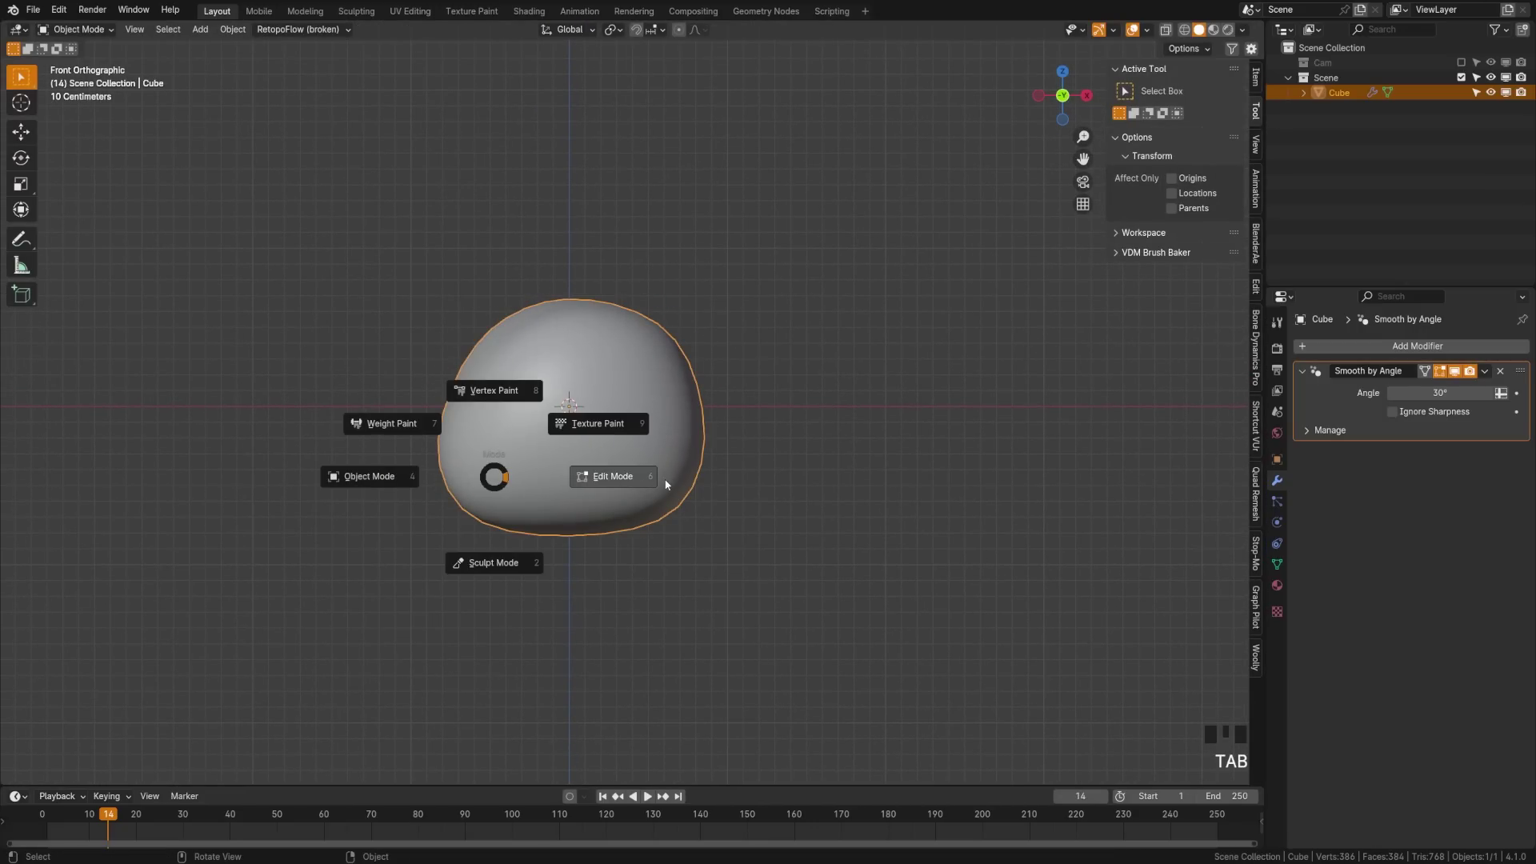
pyautogui.click(665, 484)
pyautogui.press('g')
pyautogui.press('z')
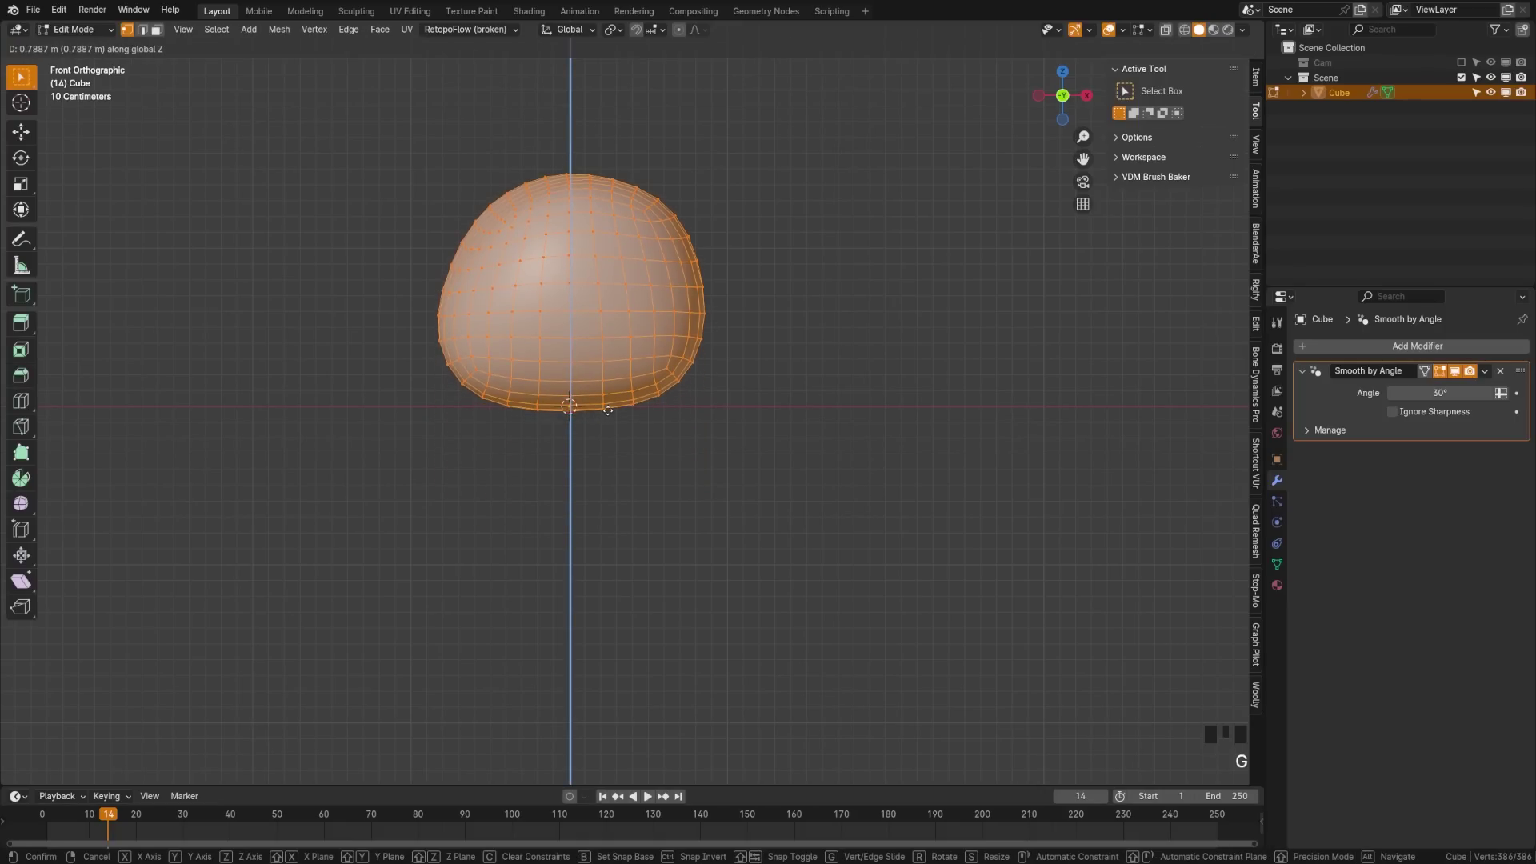
pyautogui.click(608, 411)
pyautogui.keyDown('shift'); pyautogui.moveTo(608, 411); pyautogui.dragTo(632, 502, button='middle'); pyautogui.keyUp('shift')
pyautogui.press('Tab')
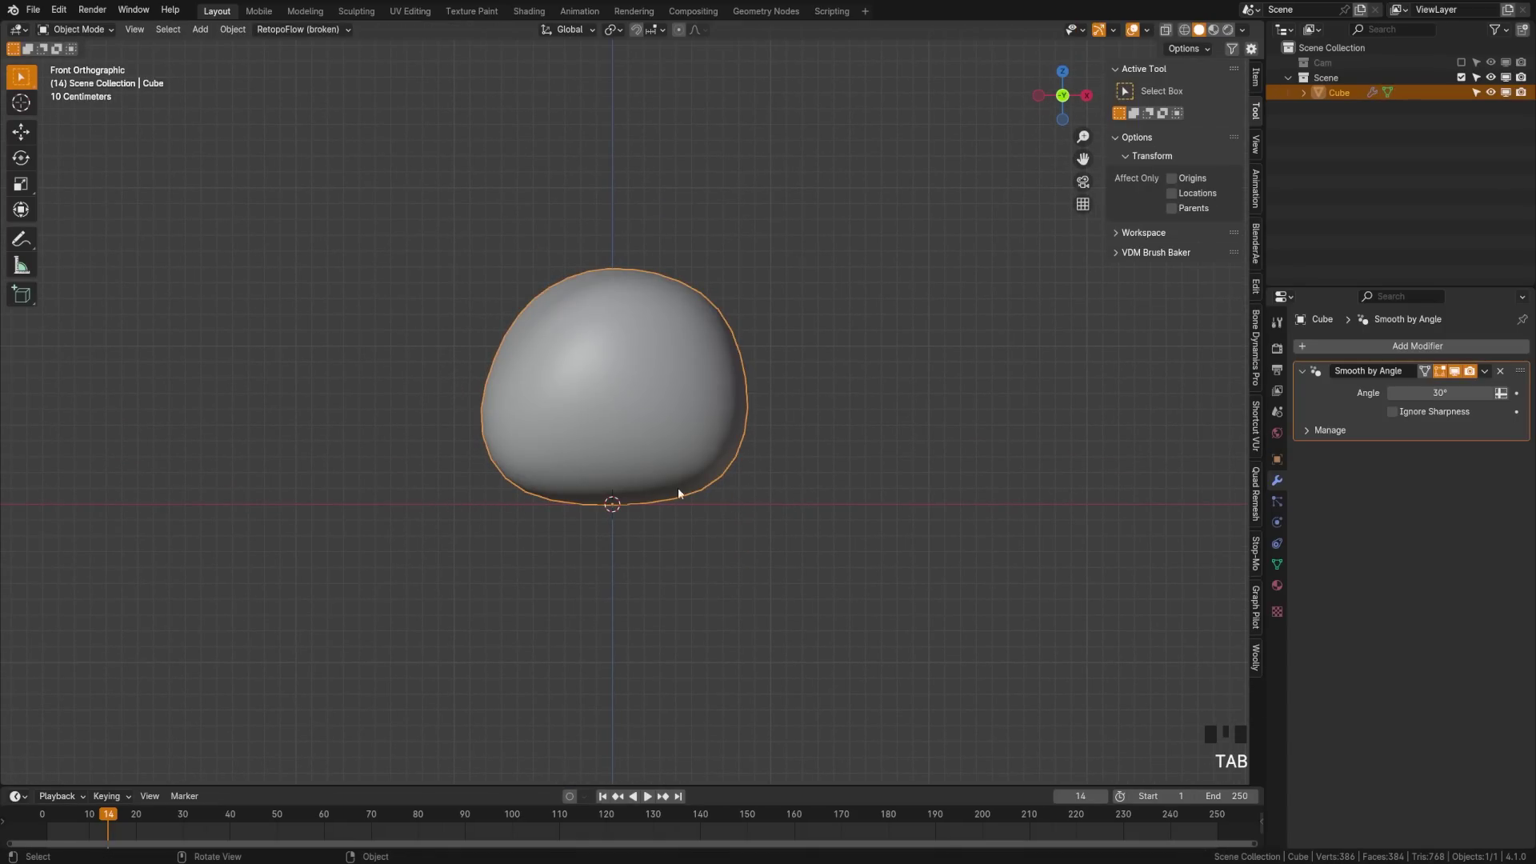
# Add a Bézier curve to the scene at the base of the body.
pyautogui.hotkey('shift', 'a')
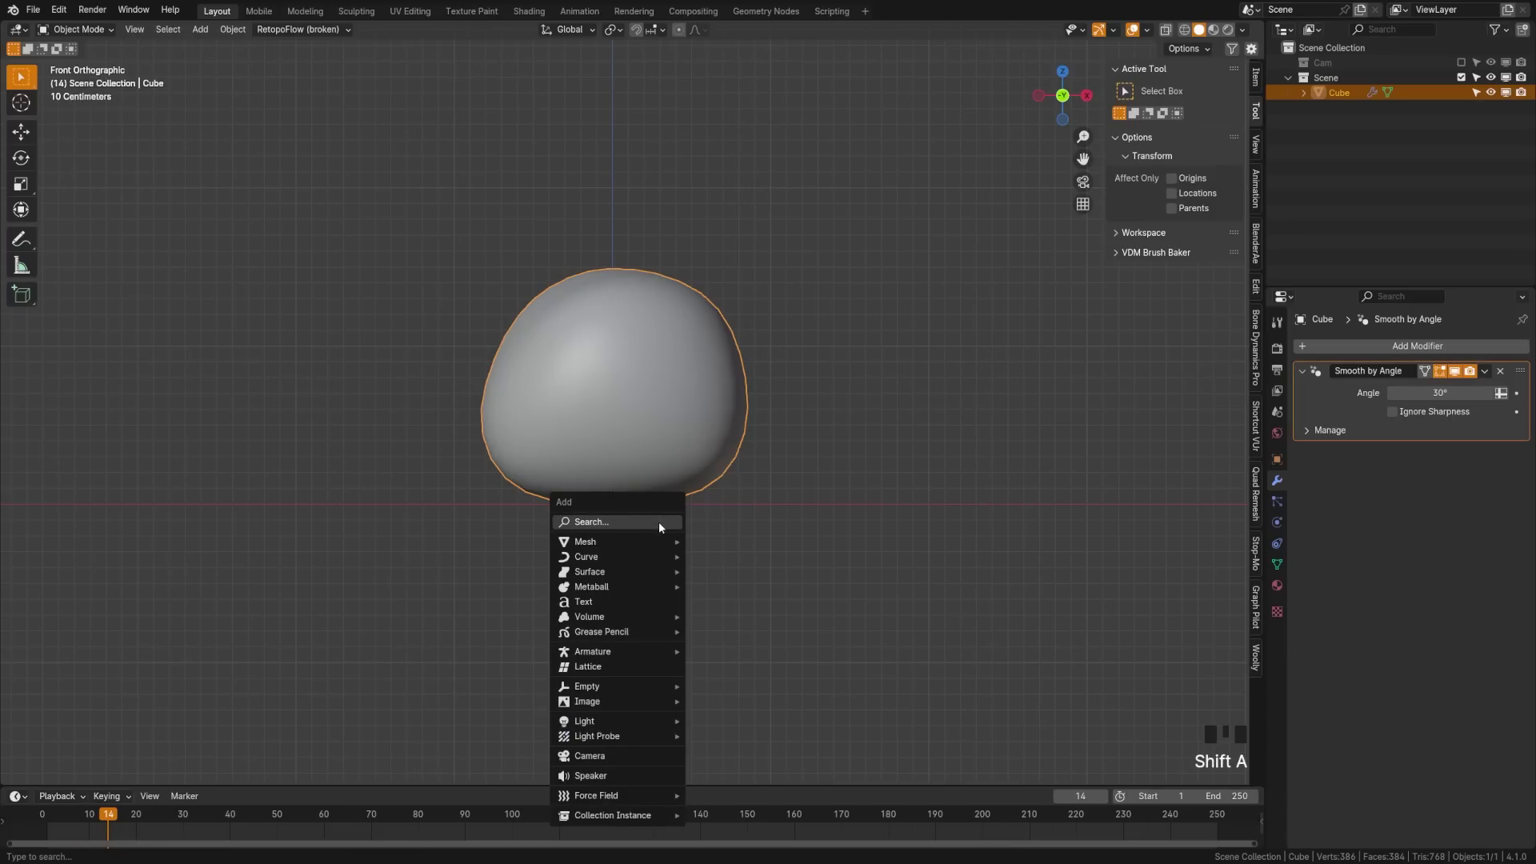
pyautogui.moveTo(624, 563)
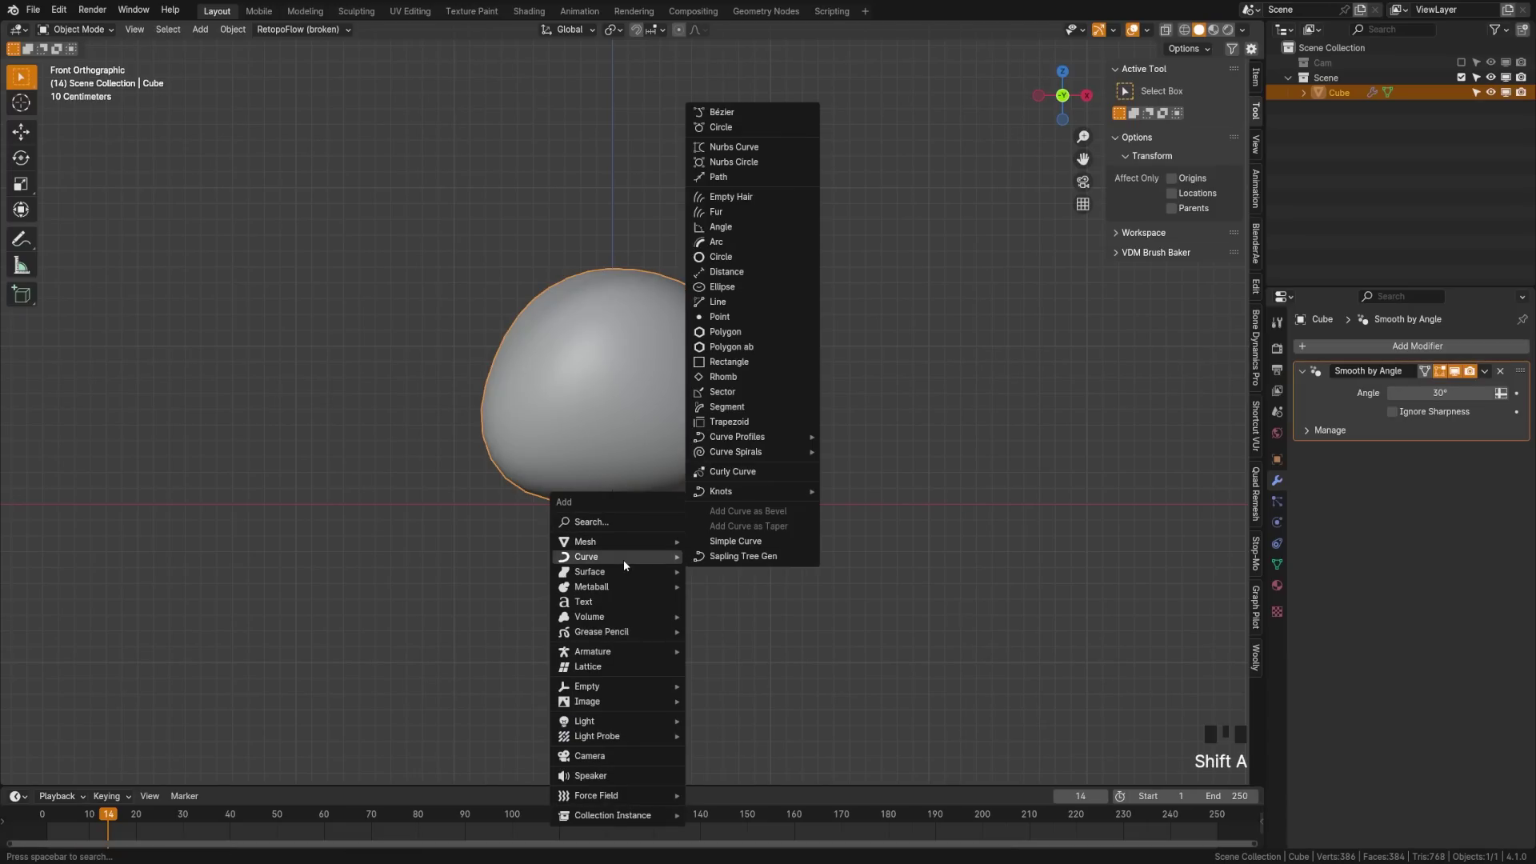
pyautogui.click(732, 114)
pyautogui.moveTo(696, 513); pyautogui.dragTo(507, 447, button='middle')
# Delete all of the new Bézier curve's default control points in Edit Mode, leaving an empty curve object.
pyautogui.press('Tab')
pyautogui.click(666, 461)
pyautogui.press('x')
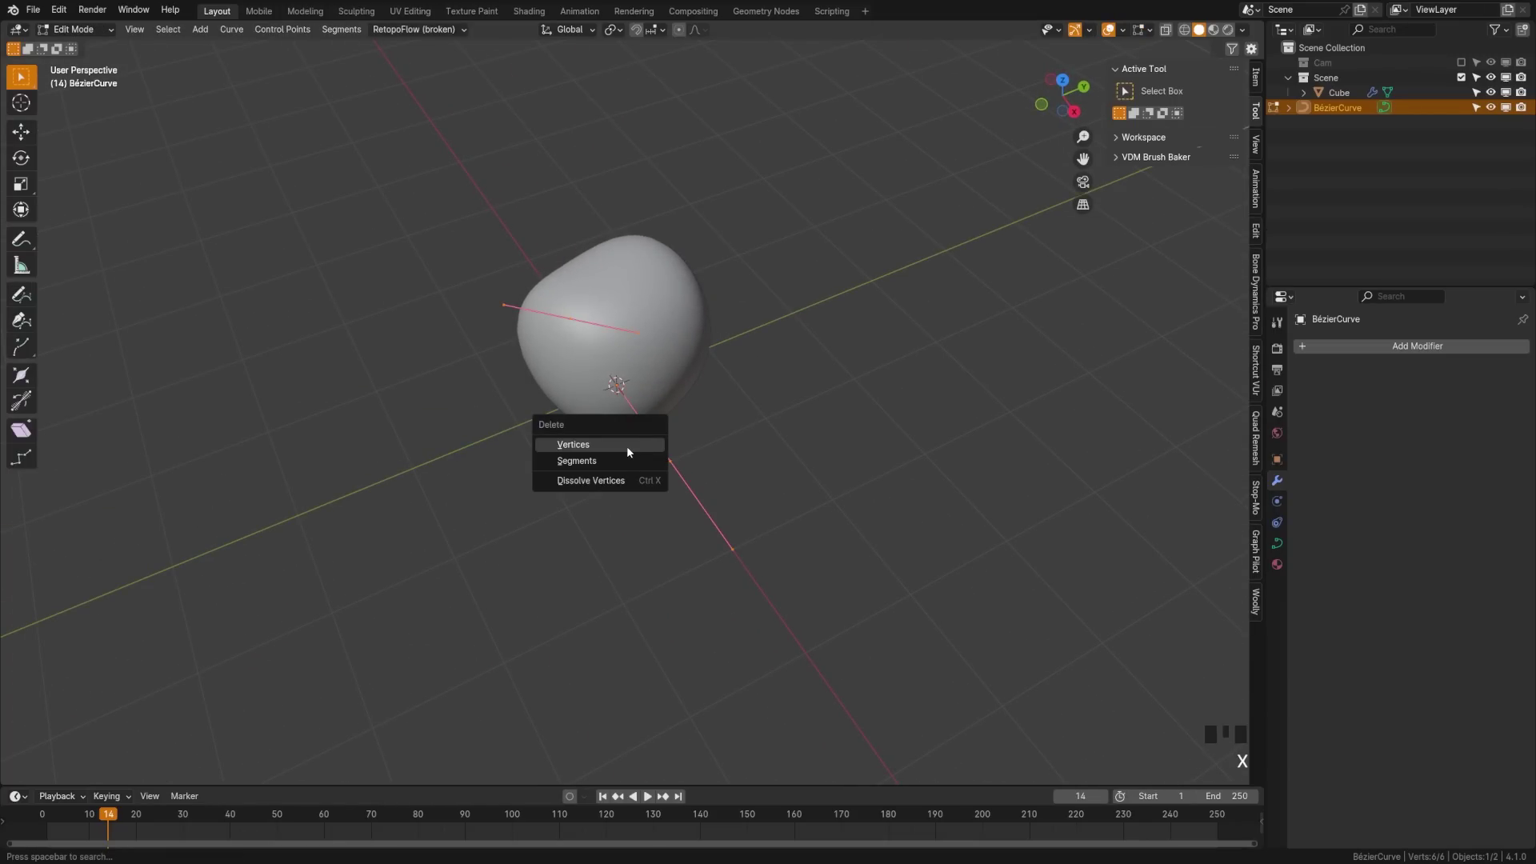
pyautogui.click(627, 445)
# Draw two freehand leg curves in front view, starting inside the body's lower edge and bowing down on either side.
pyautogui.press('KP_1')
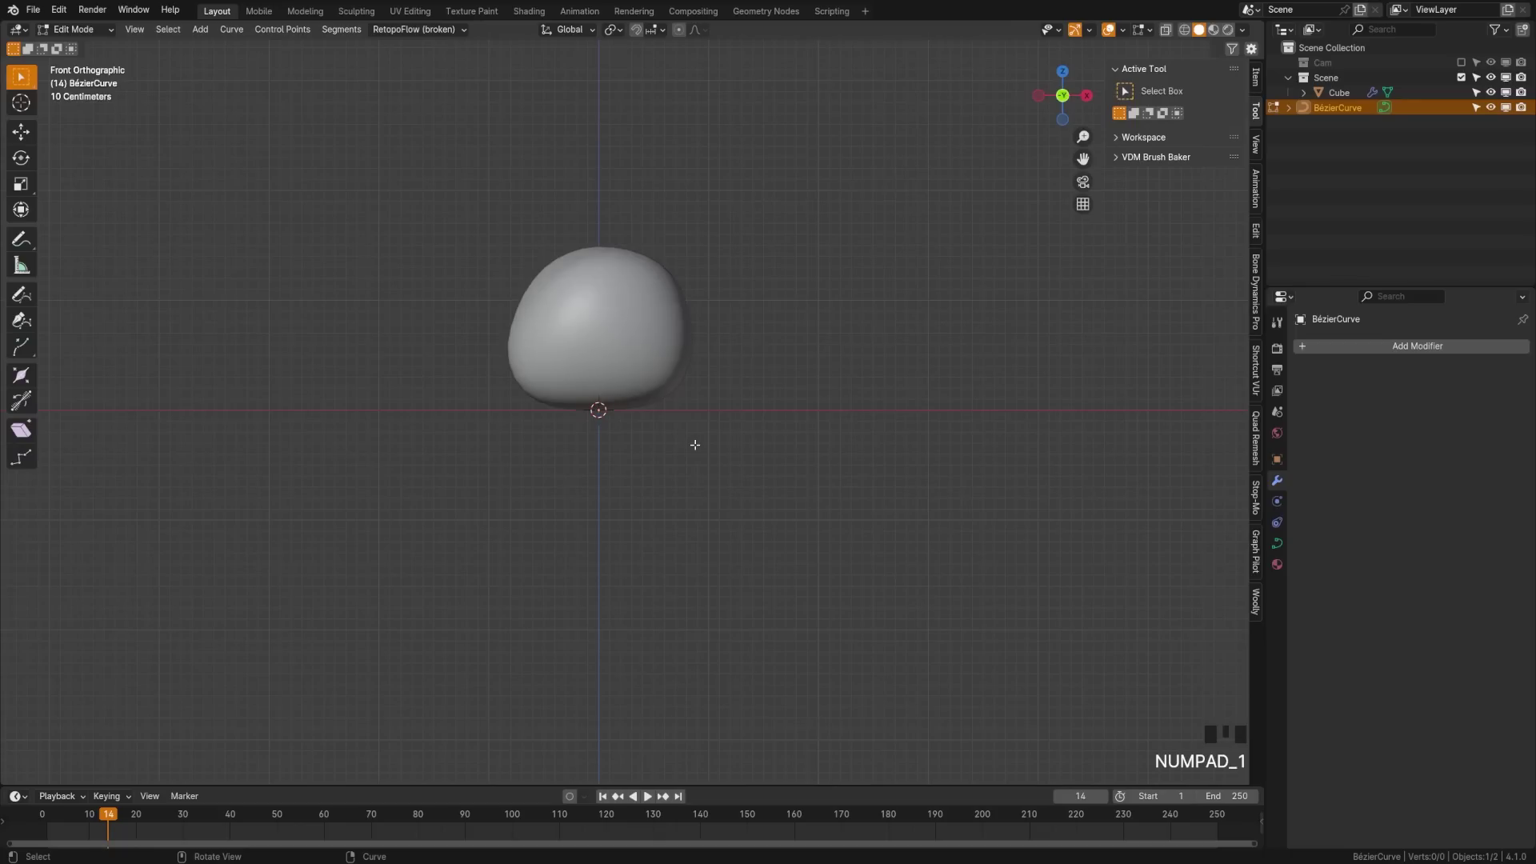
pyautogui.scroll(4, 695, 445)
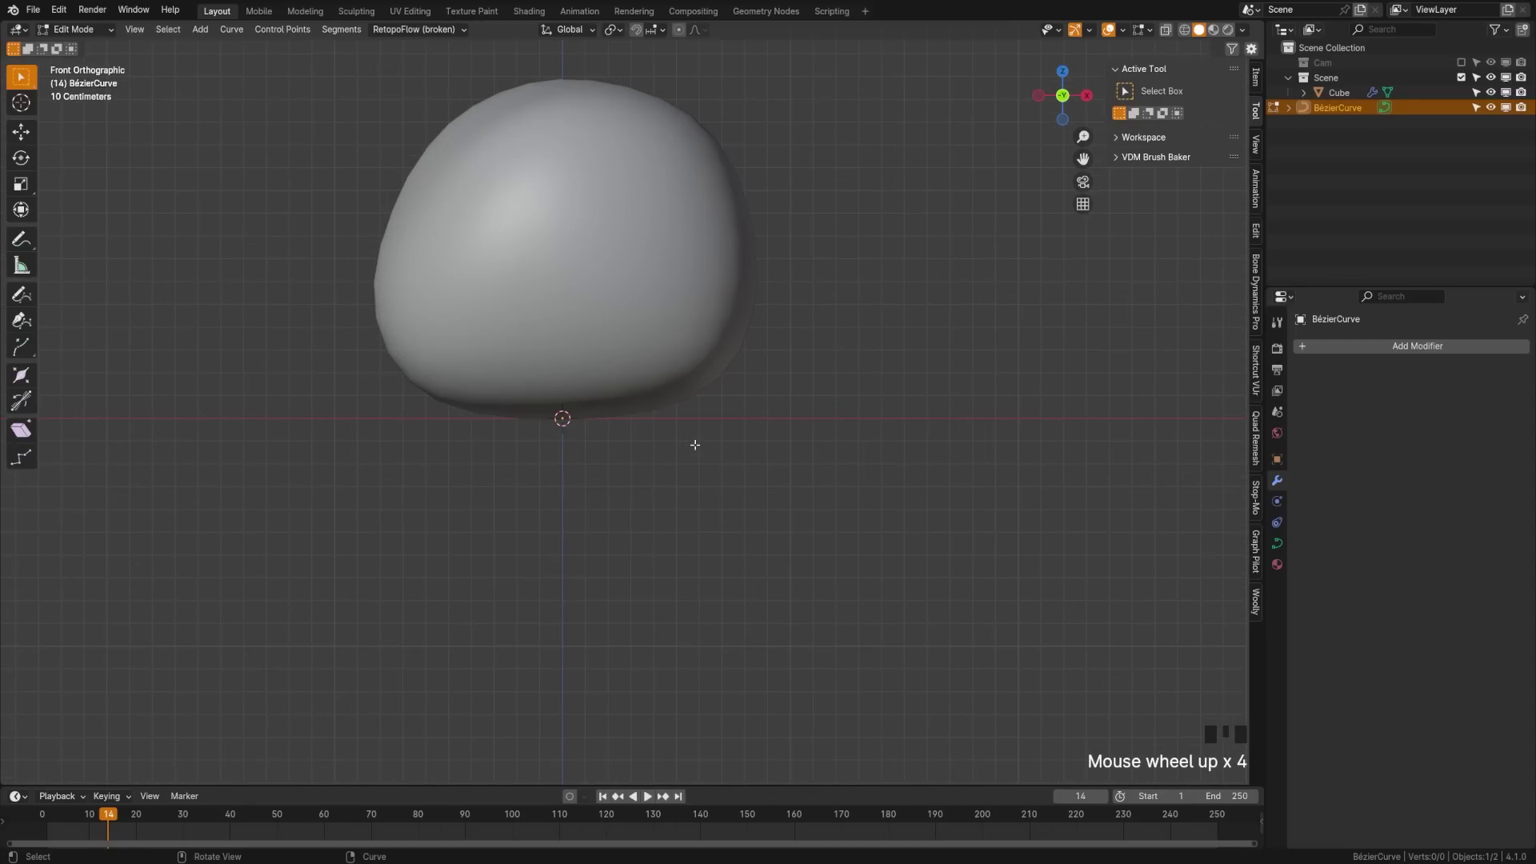
pyautogui.moveTo(652, 405); pyautogui.dragTo(598, 431, button='middle')
pyautogui.hotkey('shift', 'c')
pyautogui.press('KP_1')
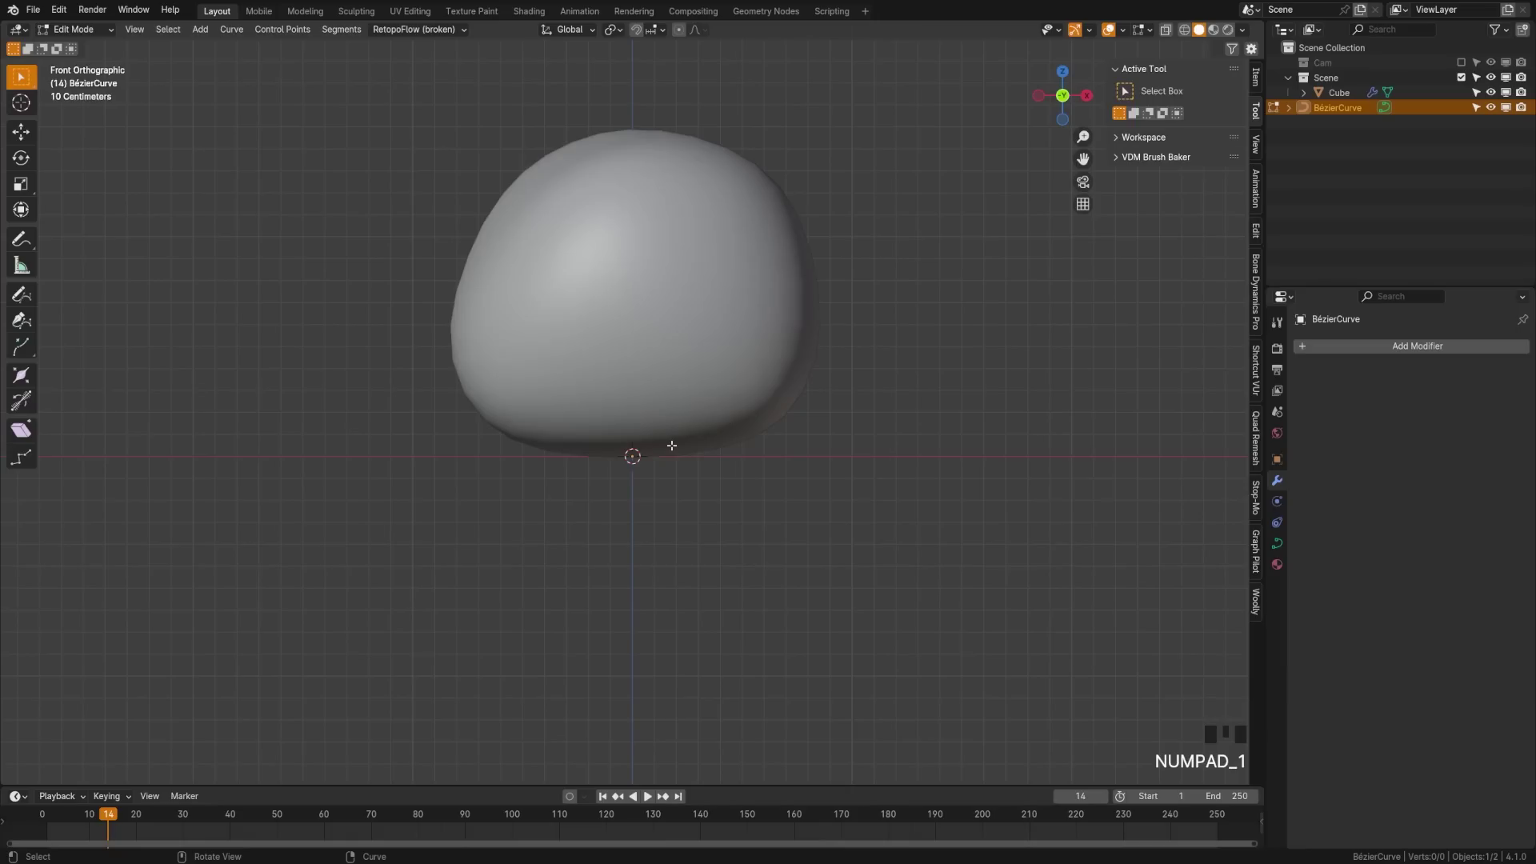
pyautogui.click(31, 297)
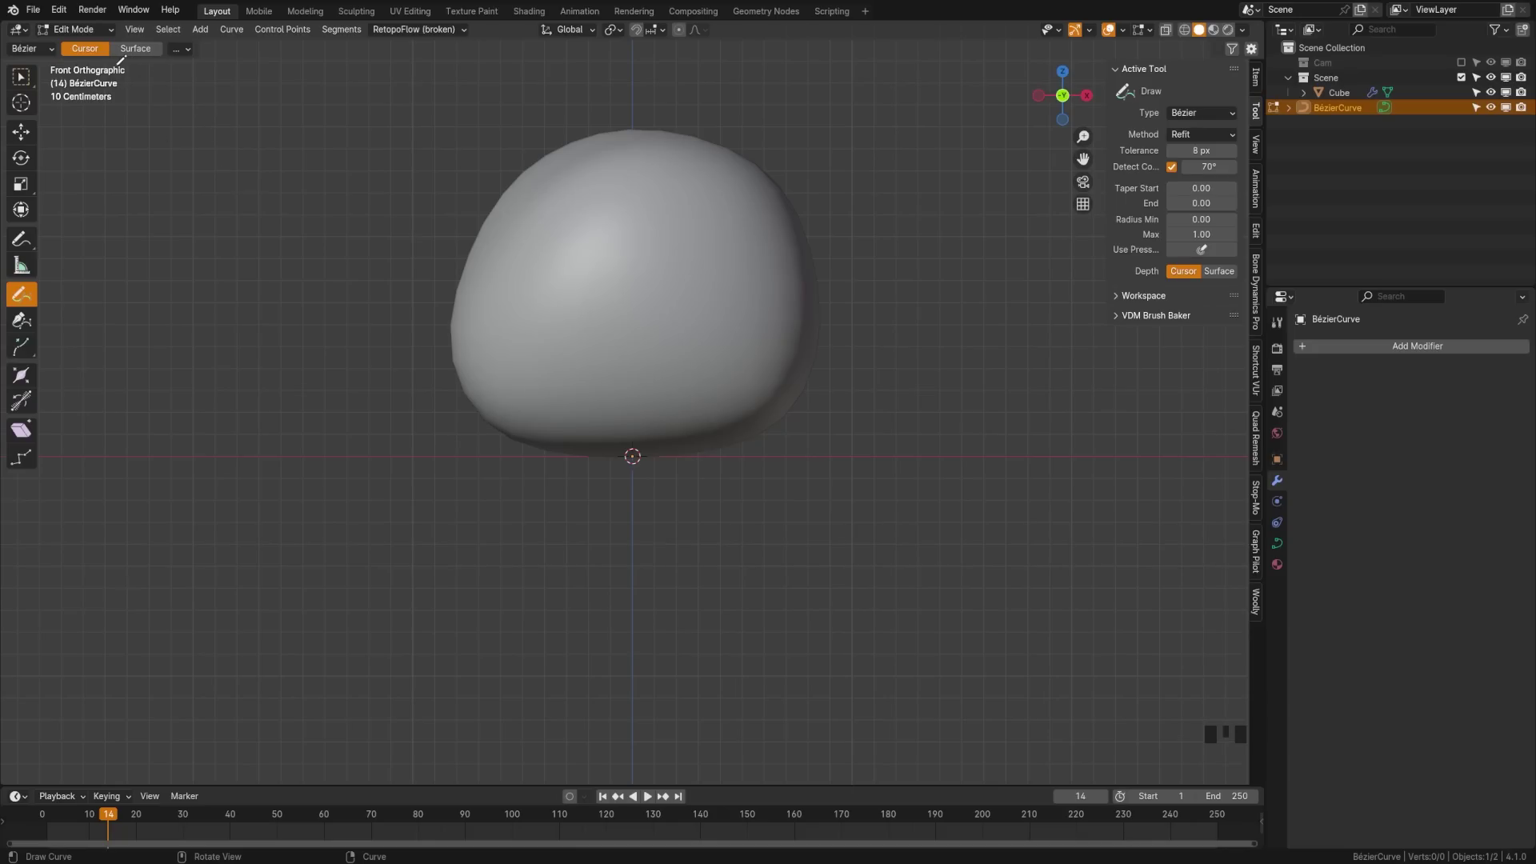
pyautogui.keyDown('shift'); pyautogui.moveTo(317, 336); pyautogui.dragTo(623, 430, button='middle'); pyautogui.keyUp('shift')
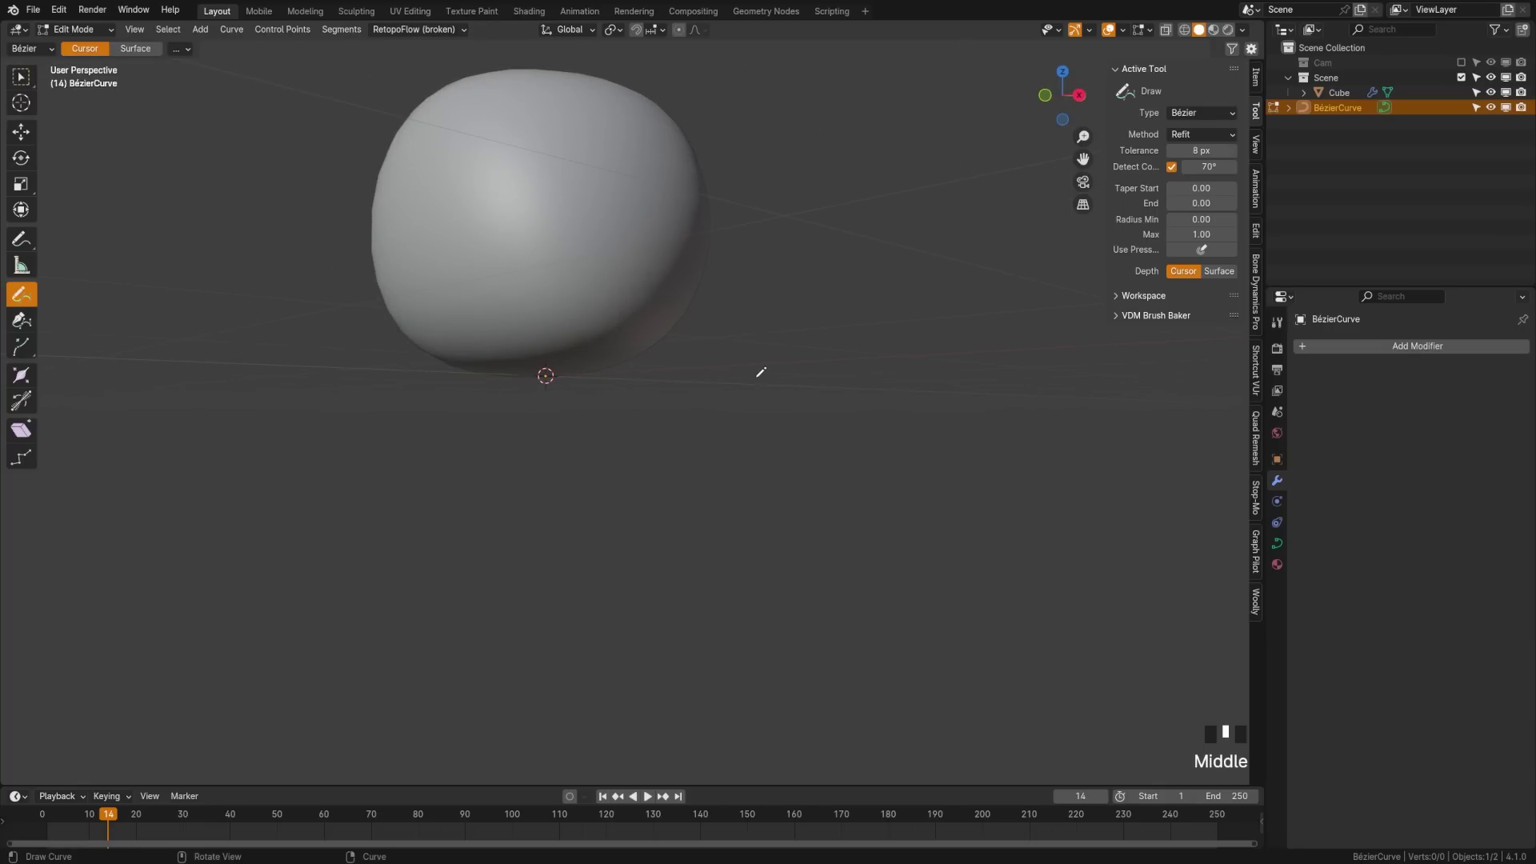
pyautogui.press('KP_1')
pyautogui.scroll(-2, 646, 386)
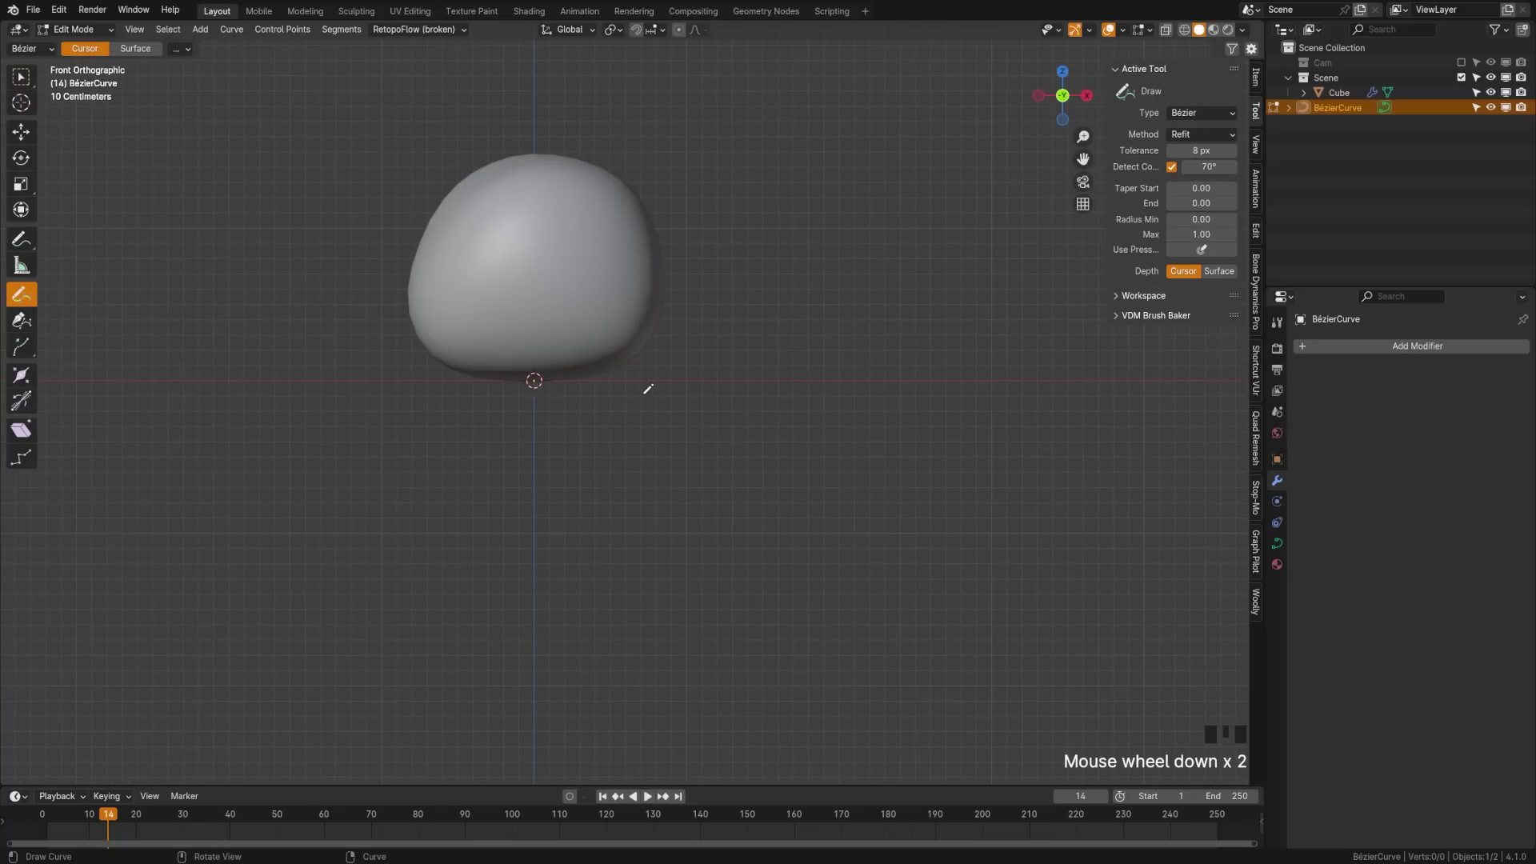
pyautogui.moveTo(645, 384)
pyautogui.keyDown('shift'); pyautogui.mouseDown(button='middle')
pyautogui.moveTo(621, 388)
pyautogui.moveTo(563, 288)
pyautogui.mouseUp(button='middle'); pyautogui.keyUp('shift')
pyautogui.moveTo(557, 299); pyautogui.dragTo(592, 310)
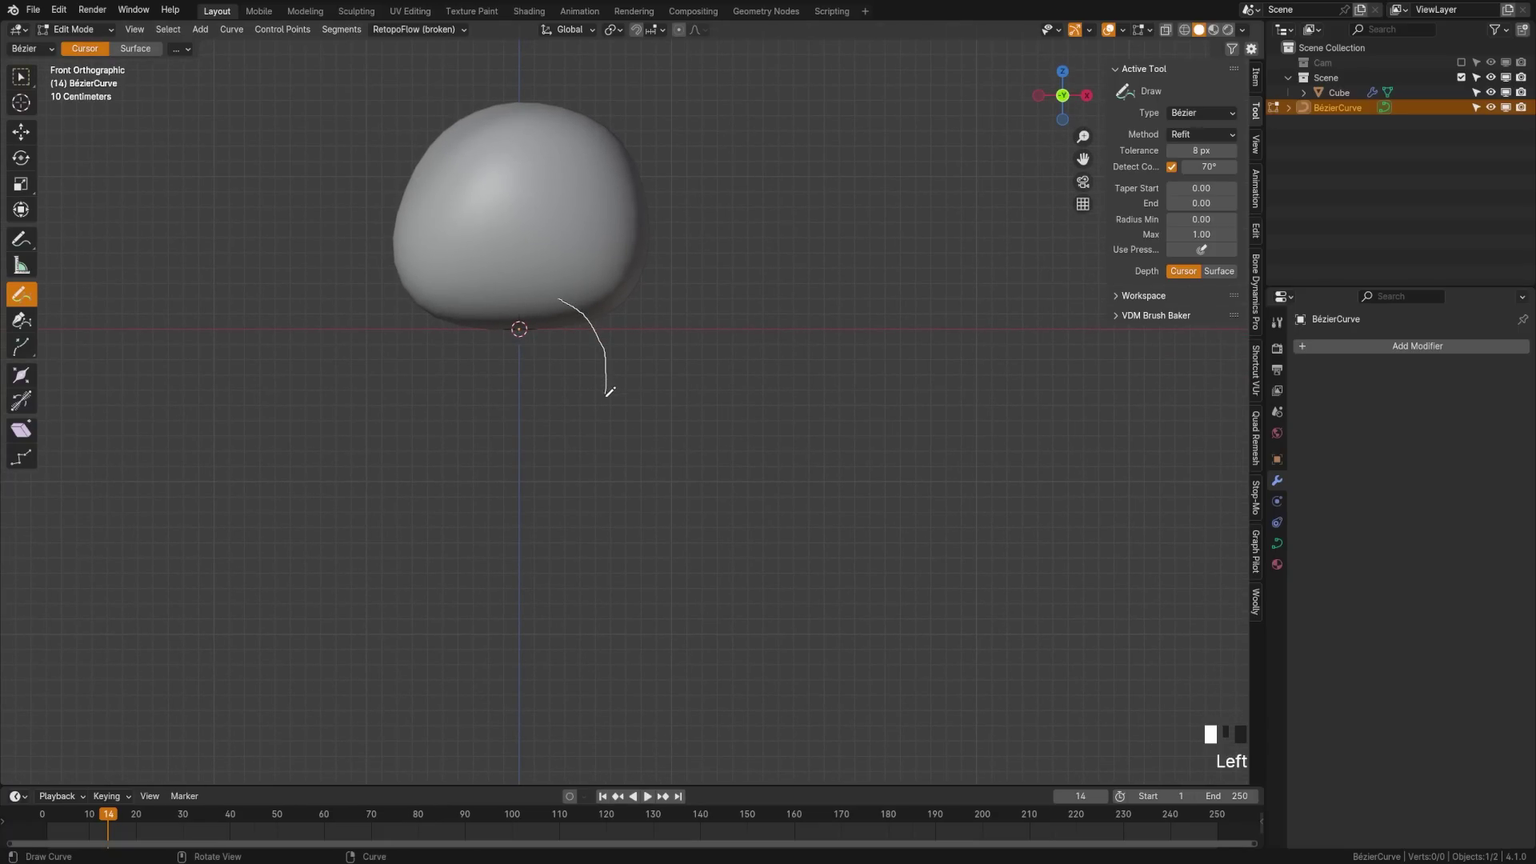
pyautogui.moveTo(579, 478); pyautogui.dragTo(576, 482)
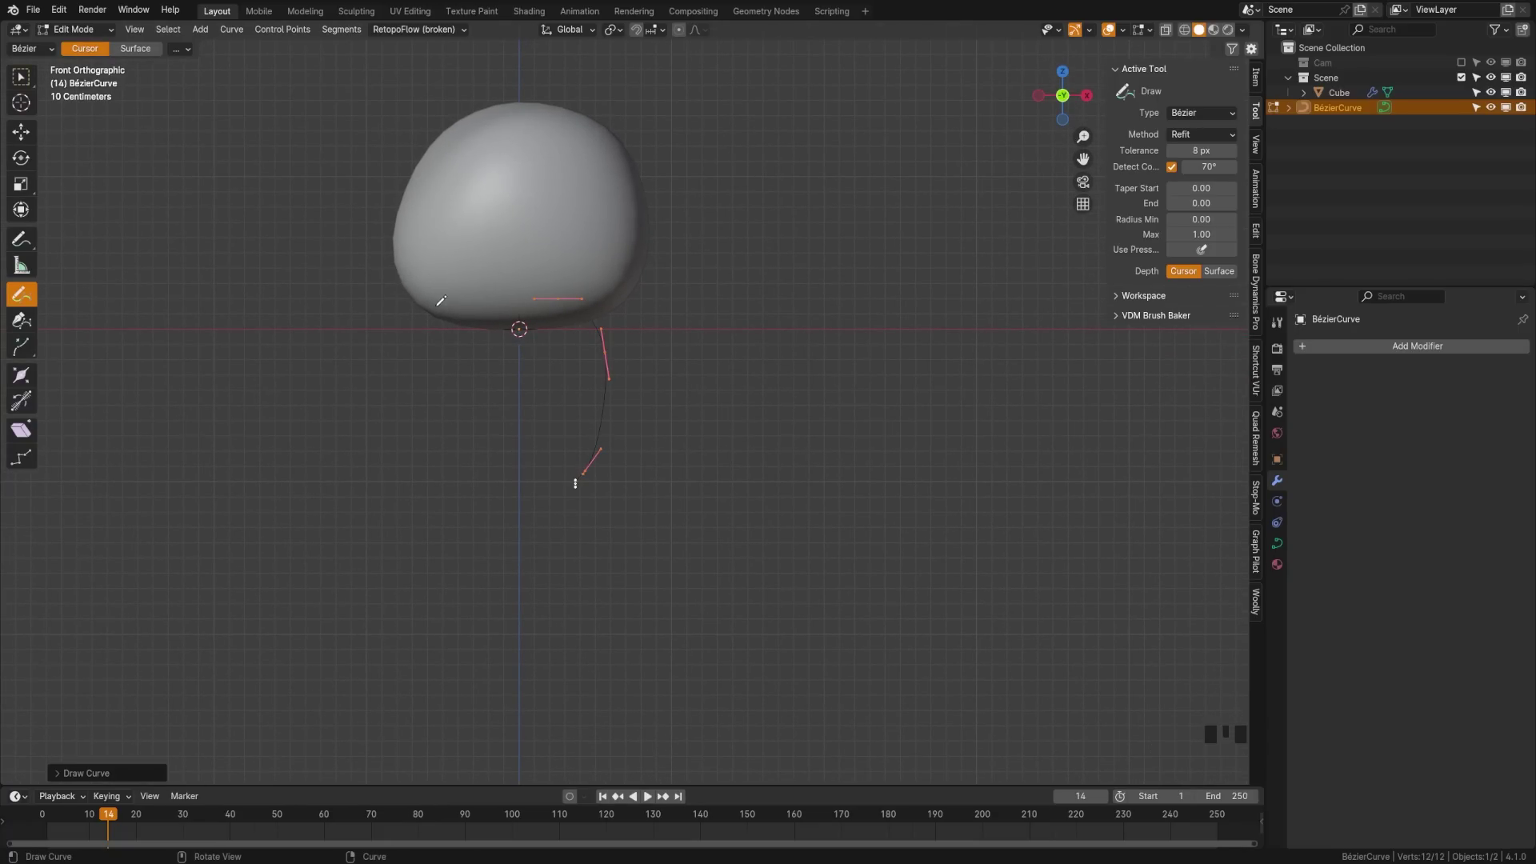
pyautogui.moveTo(440, 300); pyautogui.dragTo(433, 476)
# Draw two freehand arm curves from the body's sides, arching outward and up above the head.
pyautogui.moveTo(588, 271)
pyautogui.keyDown('shift'); pyautogui.mouseDown(button='middle')
pyautogui.moveTo(481, 423)
pyautogui.moveTo(464, 474)
pyautogui.moveTo(535, 445)
pyautogui.moveTo(536, 468)
pyautogui.mouseUp(button='middle'); pyautogui.keyUp('shift')
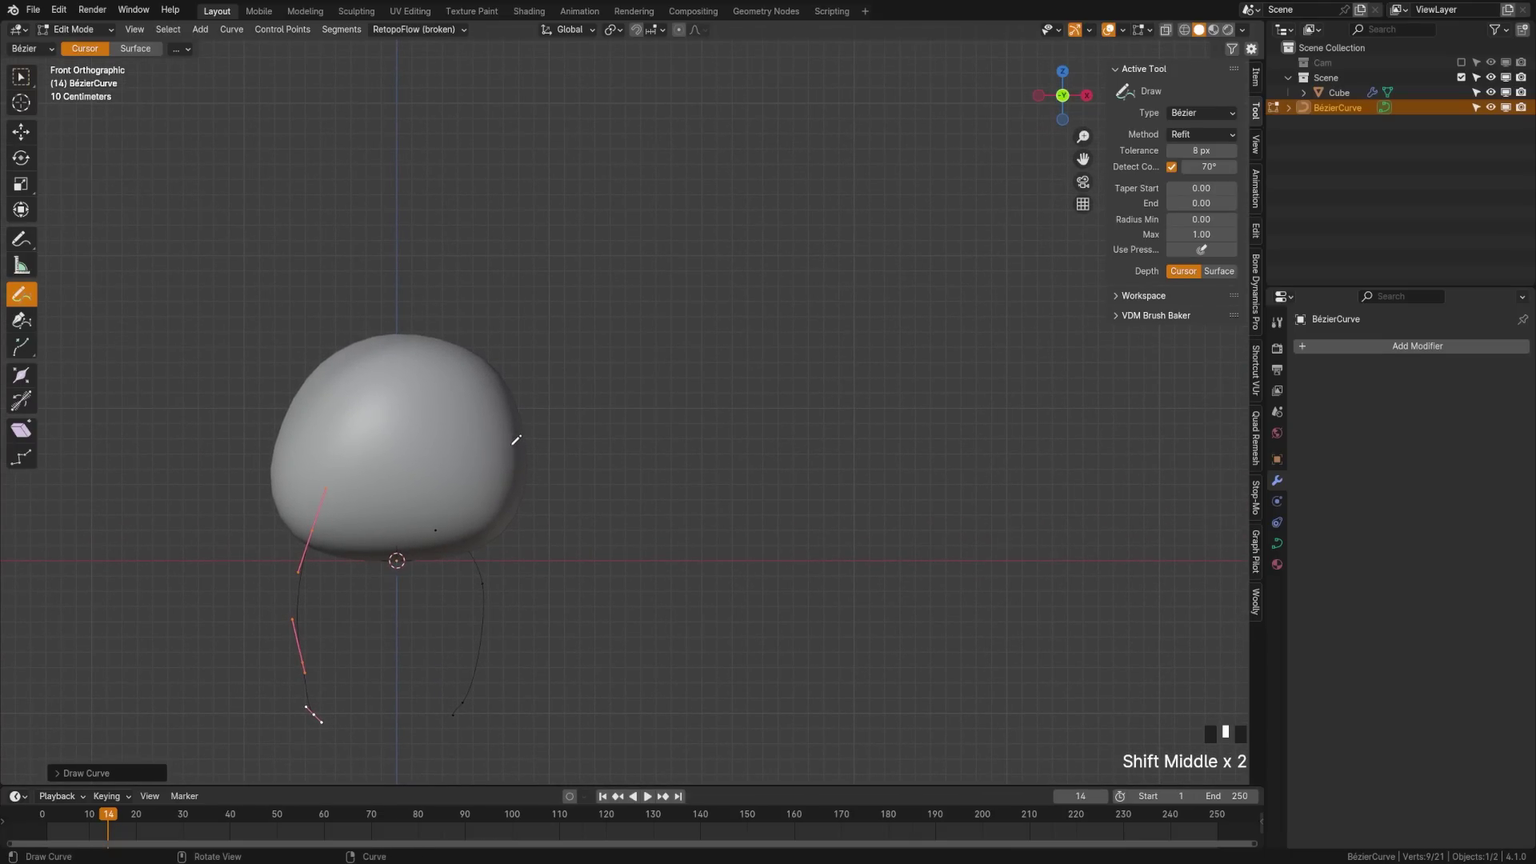
pyautogui.moveTo(504, 450); pyautogui.dragTo(551, 433)
pyautogui.moveTo(607, 233); pyautogui.dragTo(607, 232)
pyautogui.keyDown('shift'); pyautogui.moveTo(329, 432); pyautogui.dragTo(425, 441, button='middle'); pyautogui.keyUp('shift')
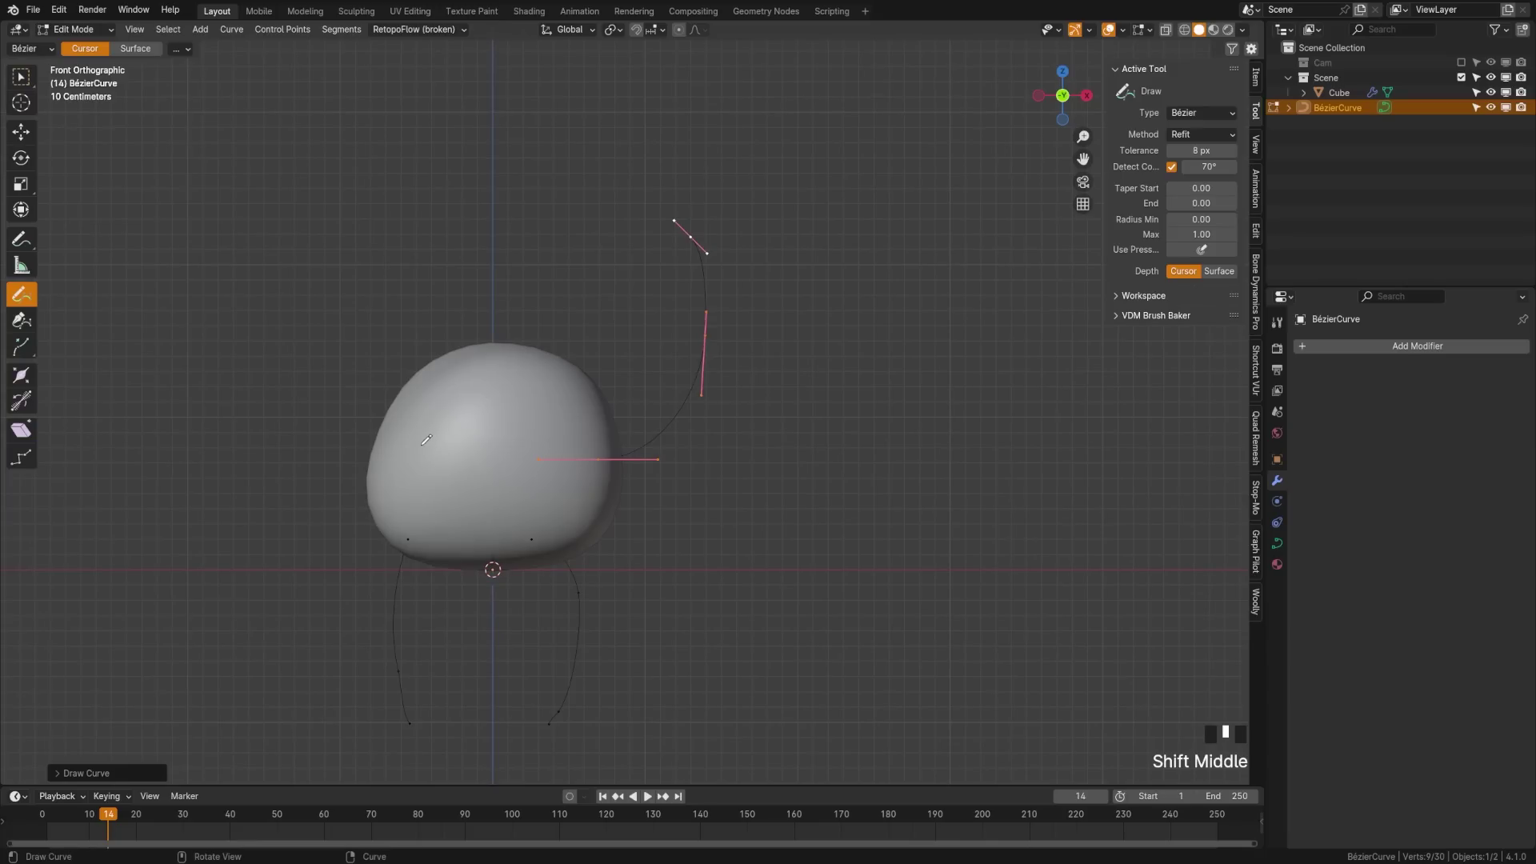
pyautogui.moveTo(372, 459); pyautogui.dragTo(344, 366)
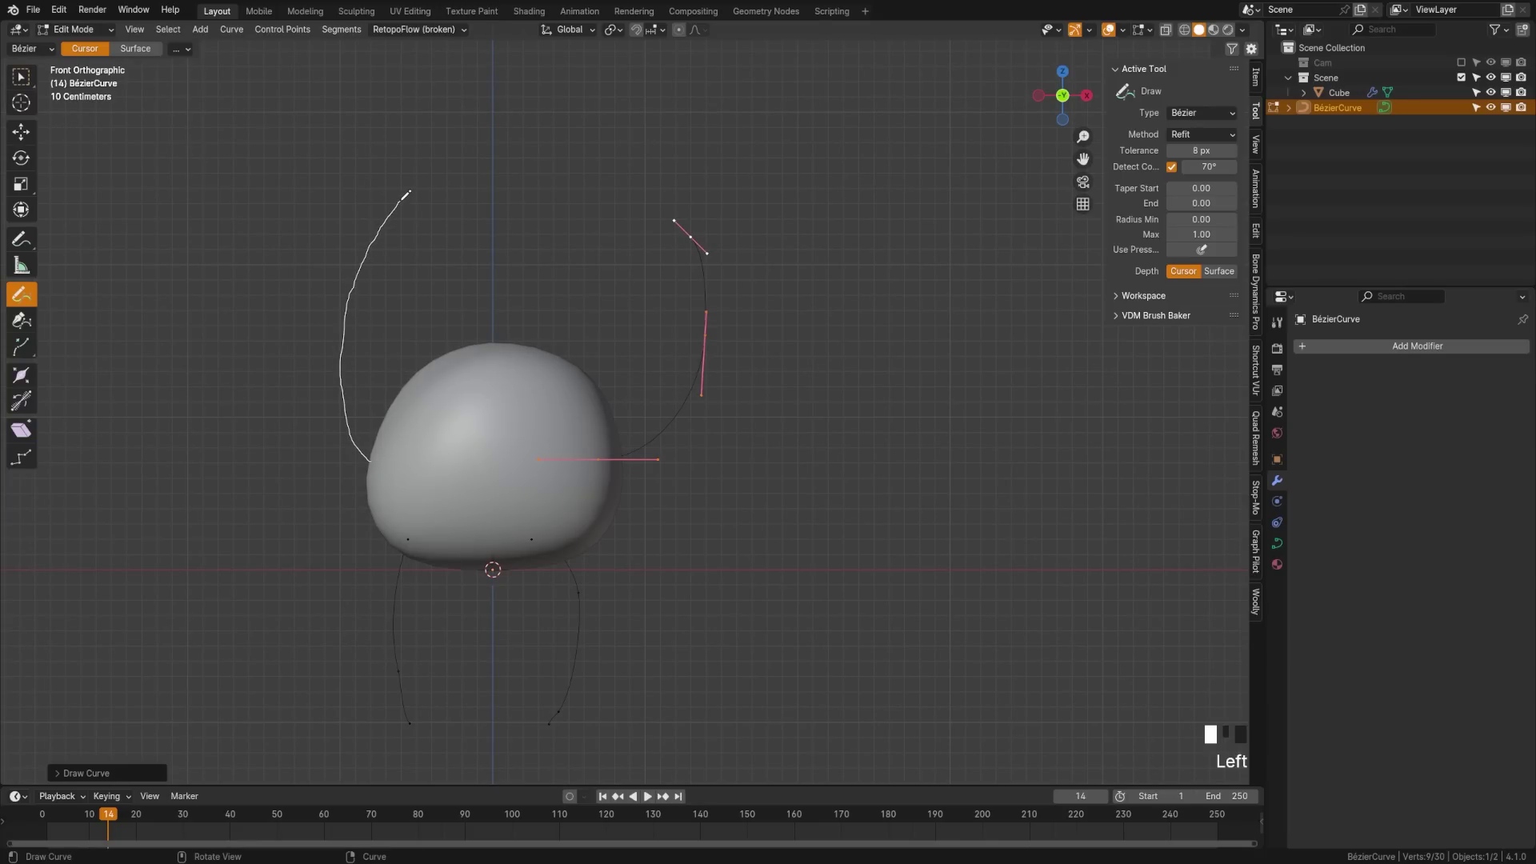
pyautogui.moveTo(402, 199); pyautogui.dragTo(402, 197)
# Draw three short toe curves fanning out from one point beside the body in top view.
pyautogui.moveTo(549, 448)
pyautogui.keyDown('shift'); pyautogui.mouseDown(button='middle')
pyautogui.moveTo(517, 312)
pyautogui.moveTo(508, 398)
pyautogui.moveTo(512, 252)
pyautogui.mouseUp(button='middle'); pyautogui.keyUp('shift')
pyautogui.moveTo(515, 331); pyautogui.dragTo(438, 381, button='middle')
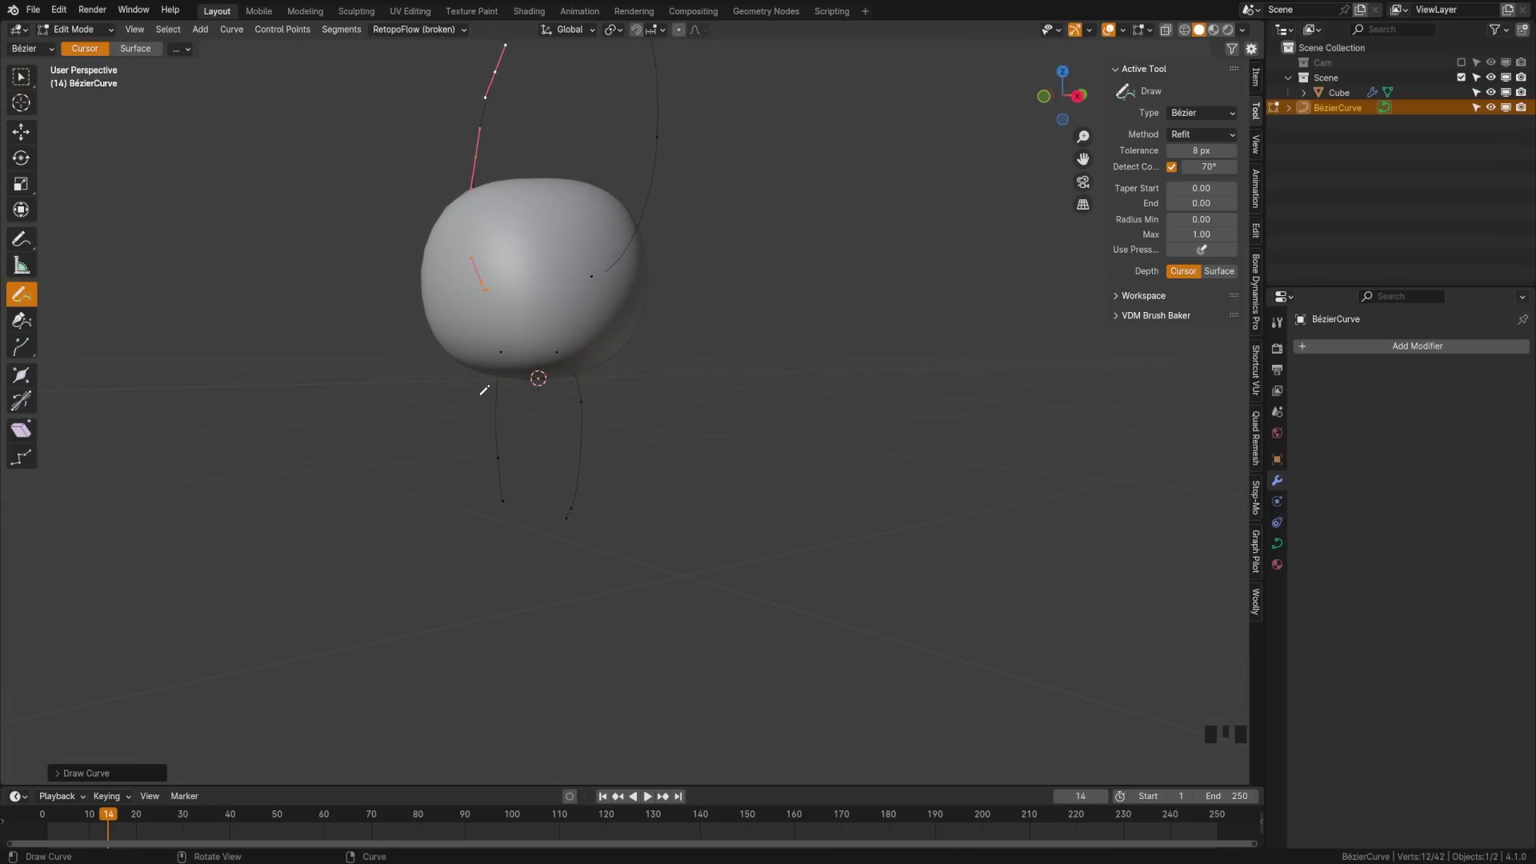
pyautogui.moveTo(486, 390); pyautogui.dragTo(538, 497, button='middle')
pyautogui.press('KP_7')
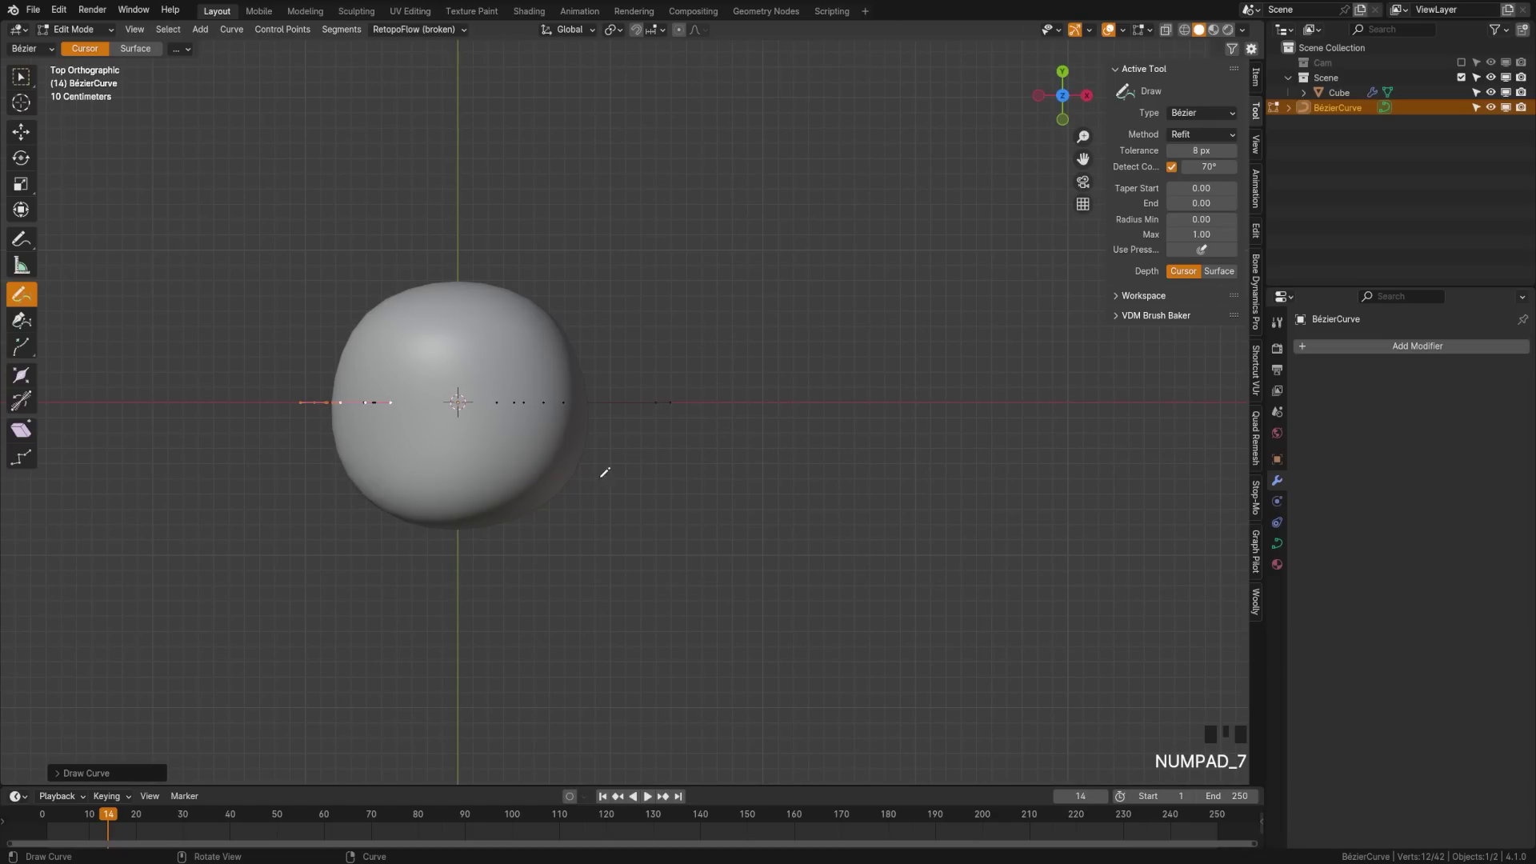
pyautogui.moveTo(682, 349); pyautogui.dragTo(724, 321)
pyautogui.moveTo(681, 348); pyautogui.dragTo(696, 349)
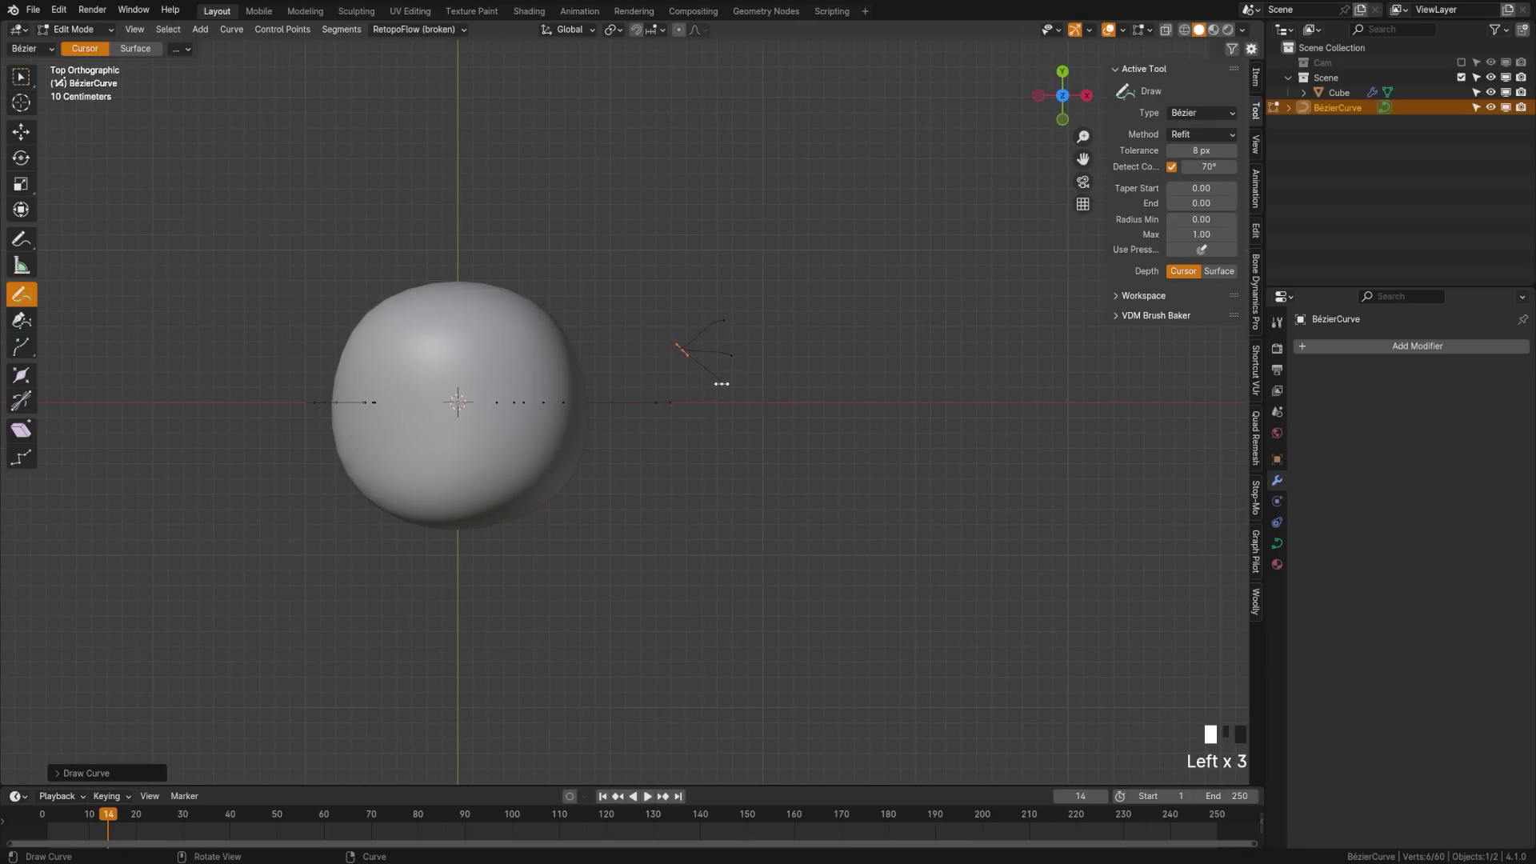
# Select the three toe curves and move them onto the lower end of the +X leg, aligning them along Y and X.
pyautogui.click(21, 76)
pyautogui.moveTo(647, 298); pyautogui.dragTo(763, 399)
pyautogui.press('KP_1')
pyautogui.press('g')
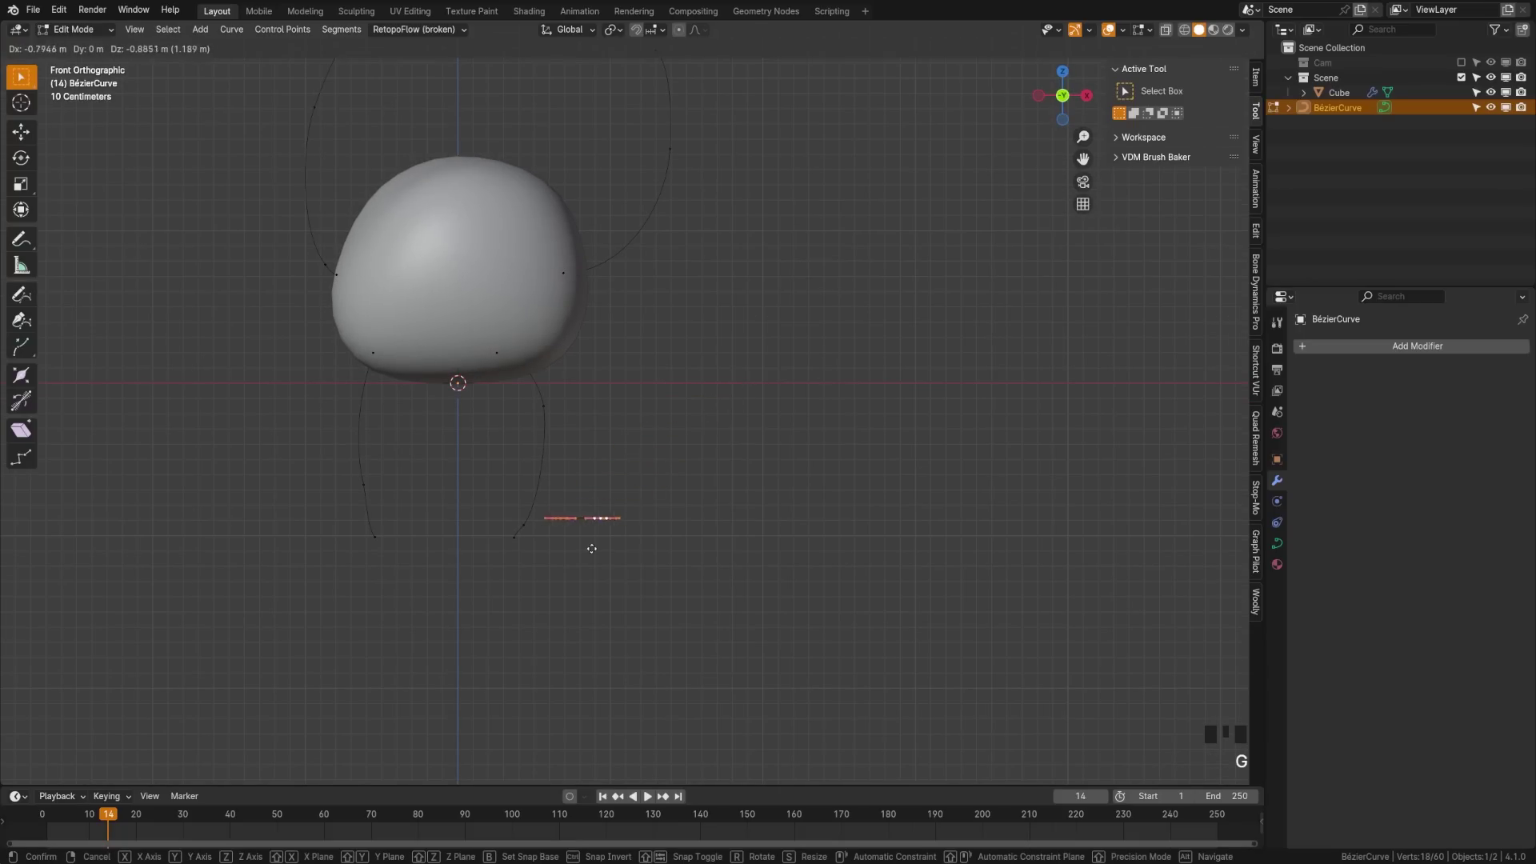
pyautogui.click(565, 560)
pyautogui.moveTo(566, 560); pyautogui.dragTo(56, 230, button='middle')
pyautogui.click(21, 132)
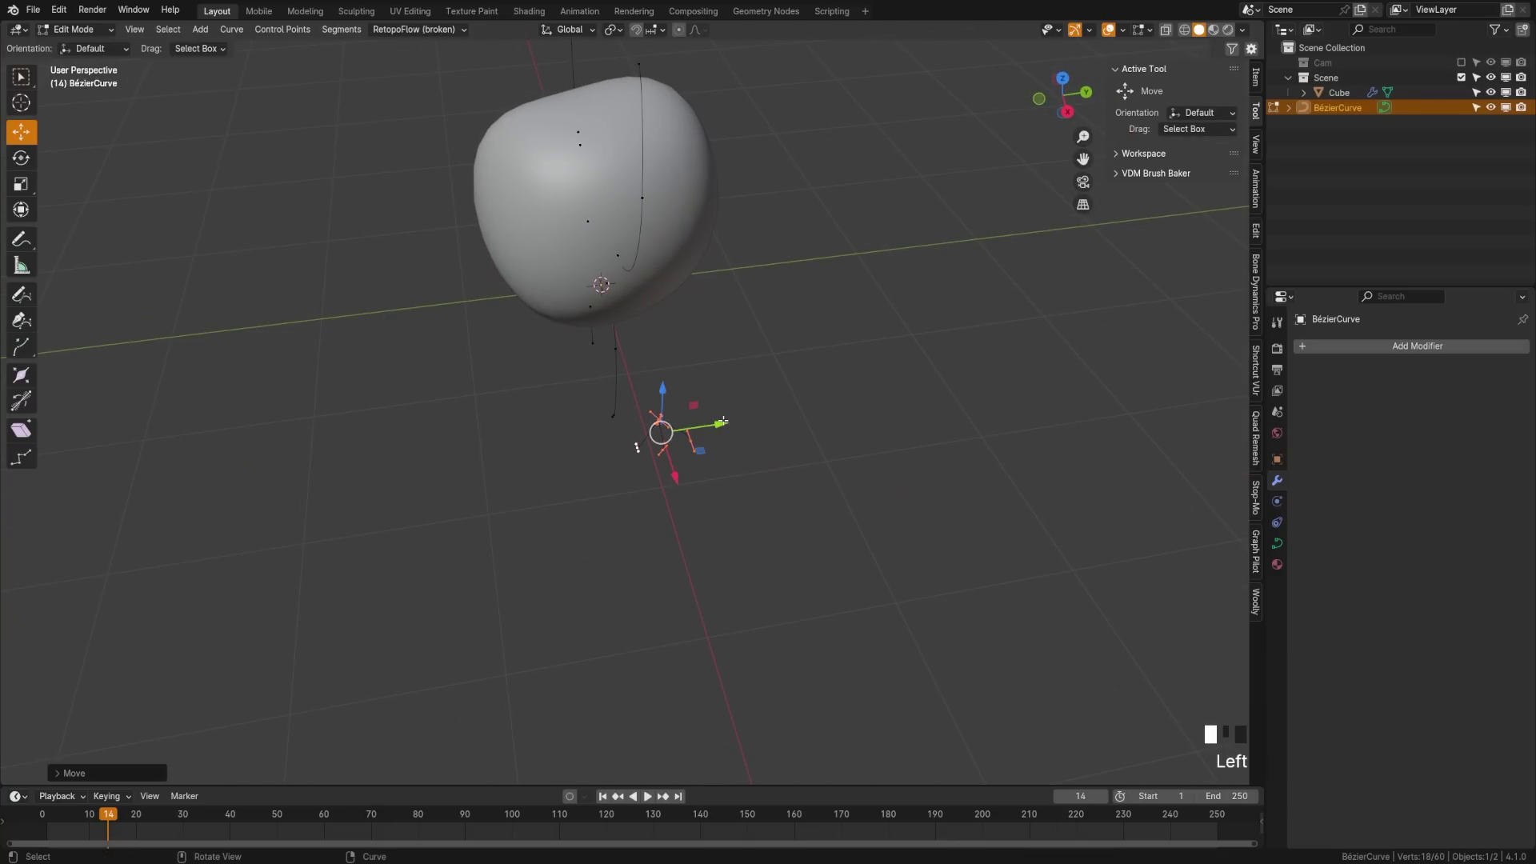
pyautogui.moveTo(723, 421); pyautogui.dragTo(672, 424)
pyautogui.moveTo(672, 424); pyautogui.dragTo(751, 438, button='middle')
pyautogui.moveTo(621, 499); pyautogui.dragTo(604, 499)
# Duplicate the toe curves, rotate the copy 180° about Z, and move it along X to the other leg's end.
pyautogui.hotkey('shift', 'd')
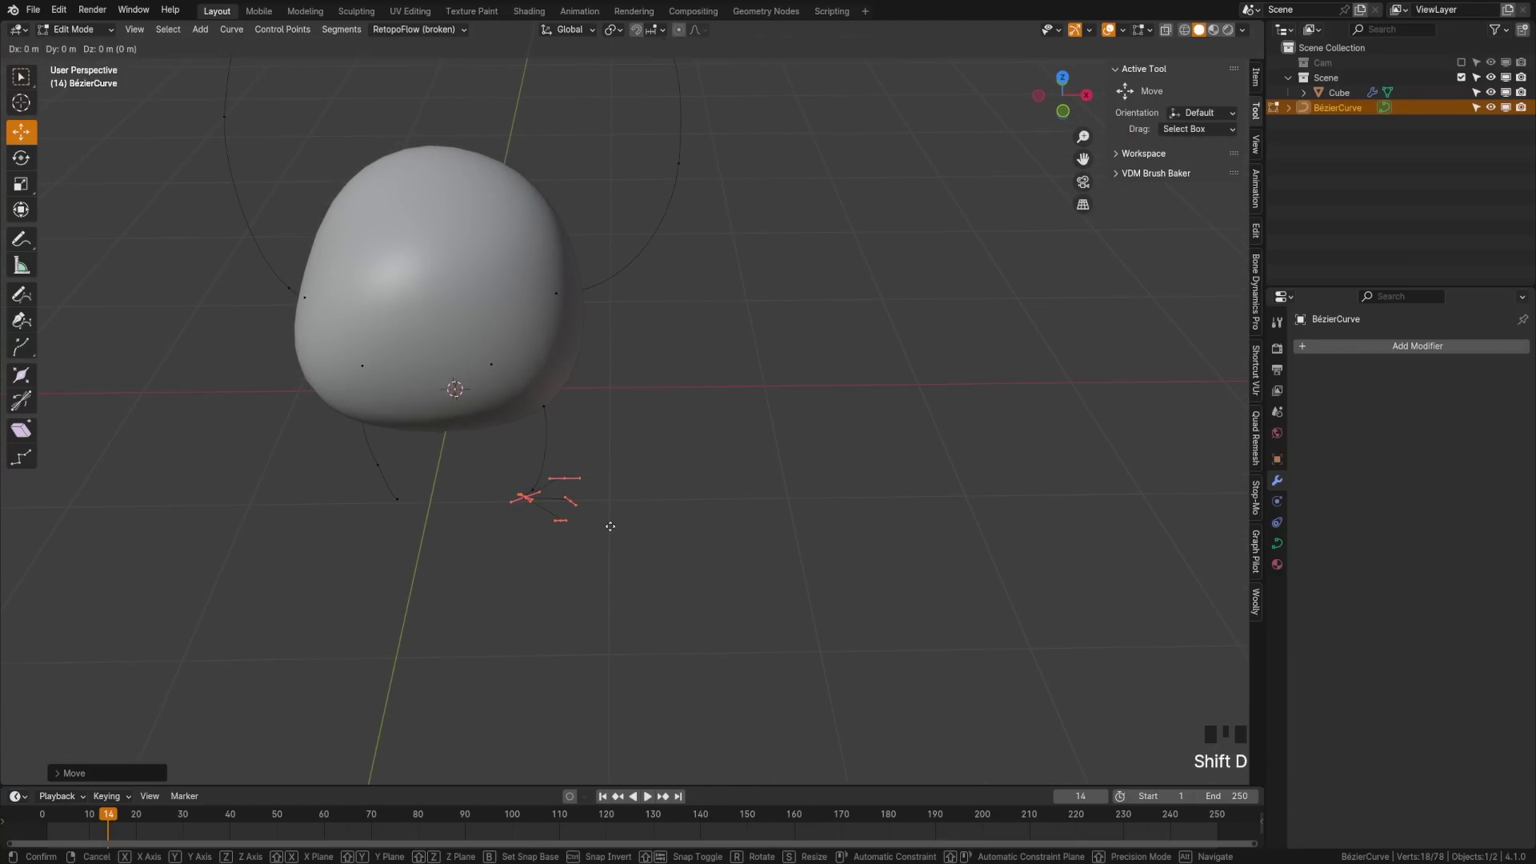
pyautogui.write('rz180')
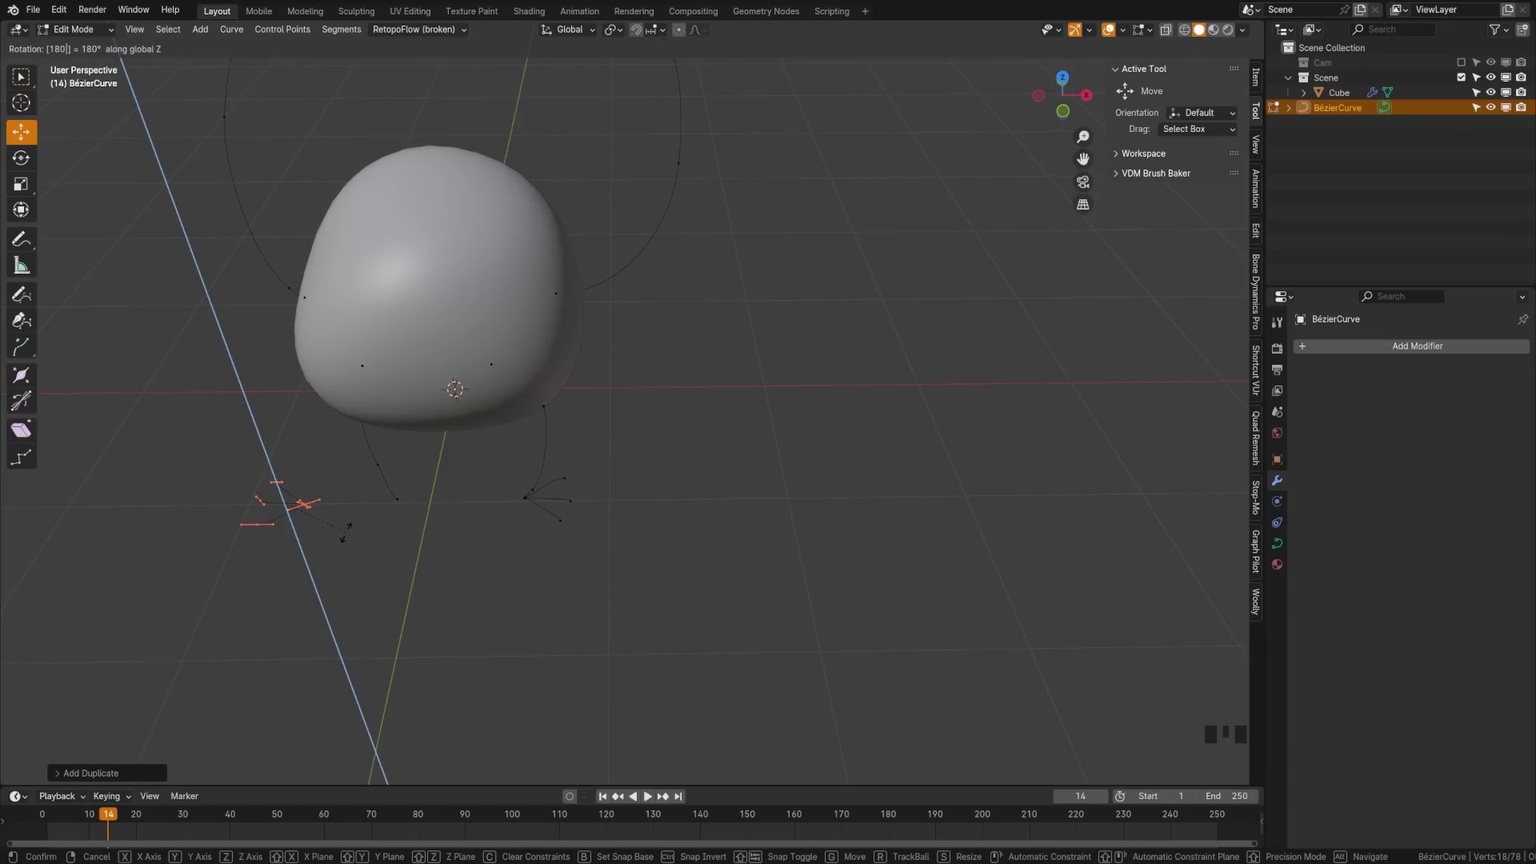
pyautogui.press('Return')
pyautogui.moveTo(352, 503); pyautogui.dragTo(440, 509)
# Duplicate the toe curves up to the +X arm's tip as fingers and tilt them to follow the arm's direction.
pyautogui.press('KP_1')
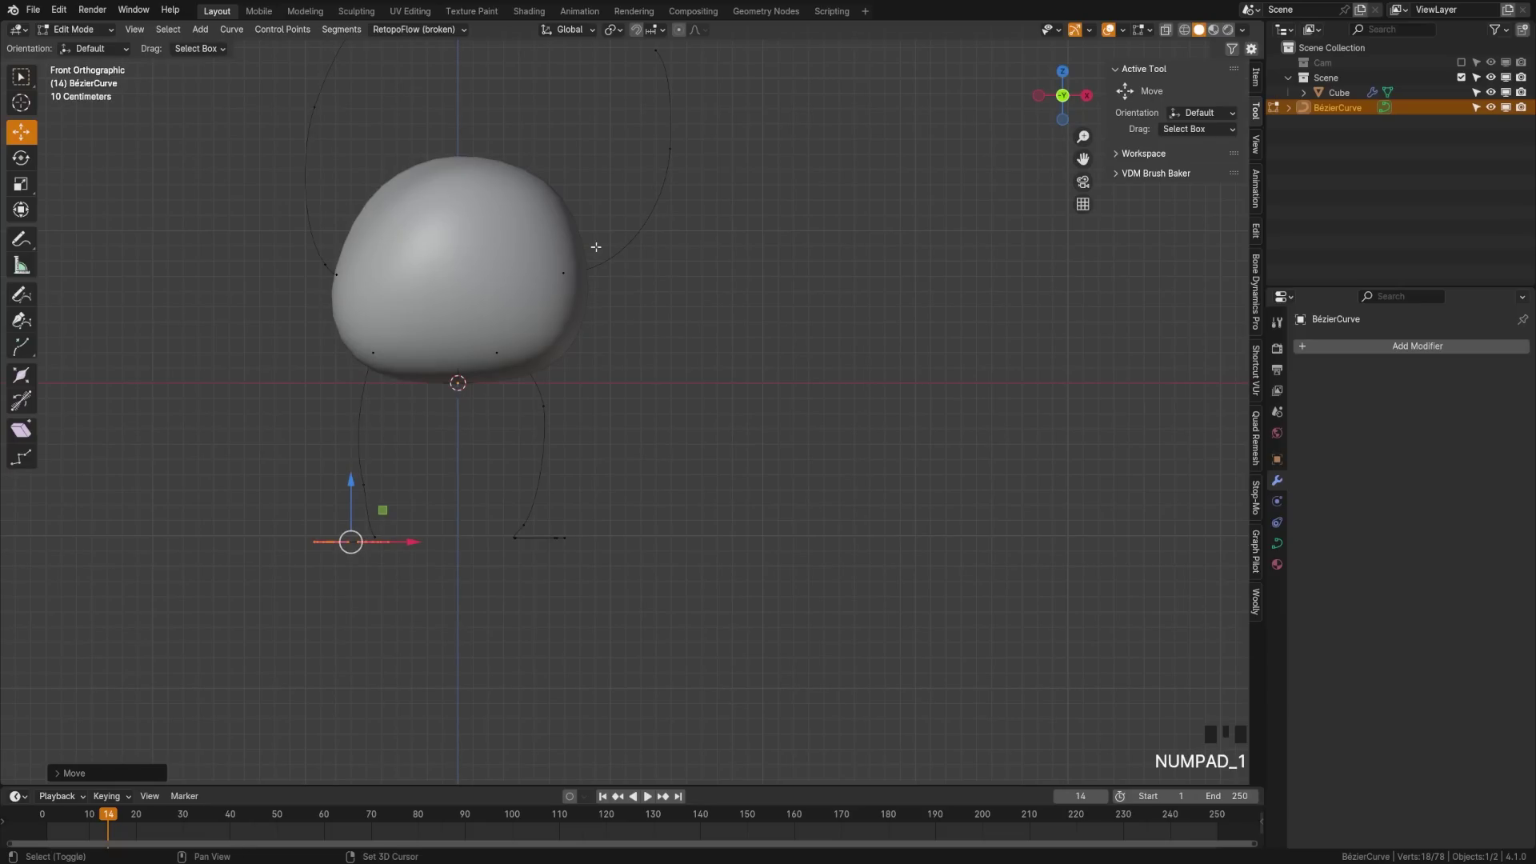
pyautogui.keyDown('shift'); pyautogui.moveTo(596, 239); pyautogui.dragTo(578, 338, button='middle'); pyautogui.keyUp('shift')
pyautogui.hotkey('shift', 'd')
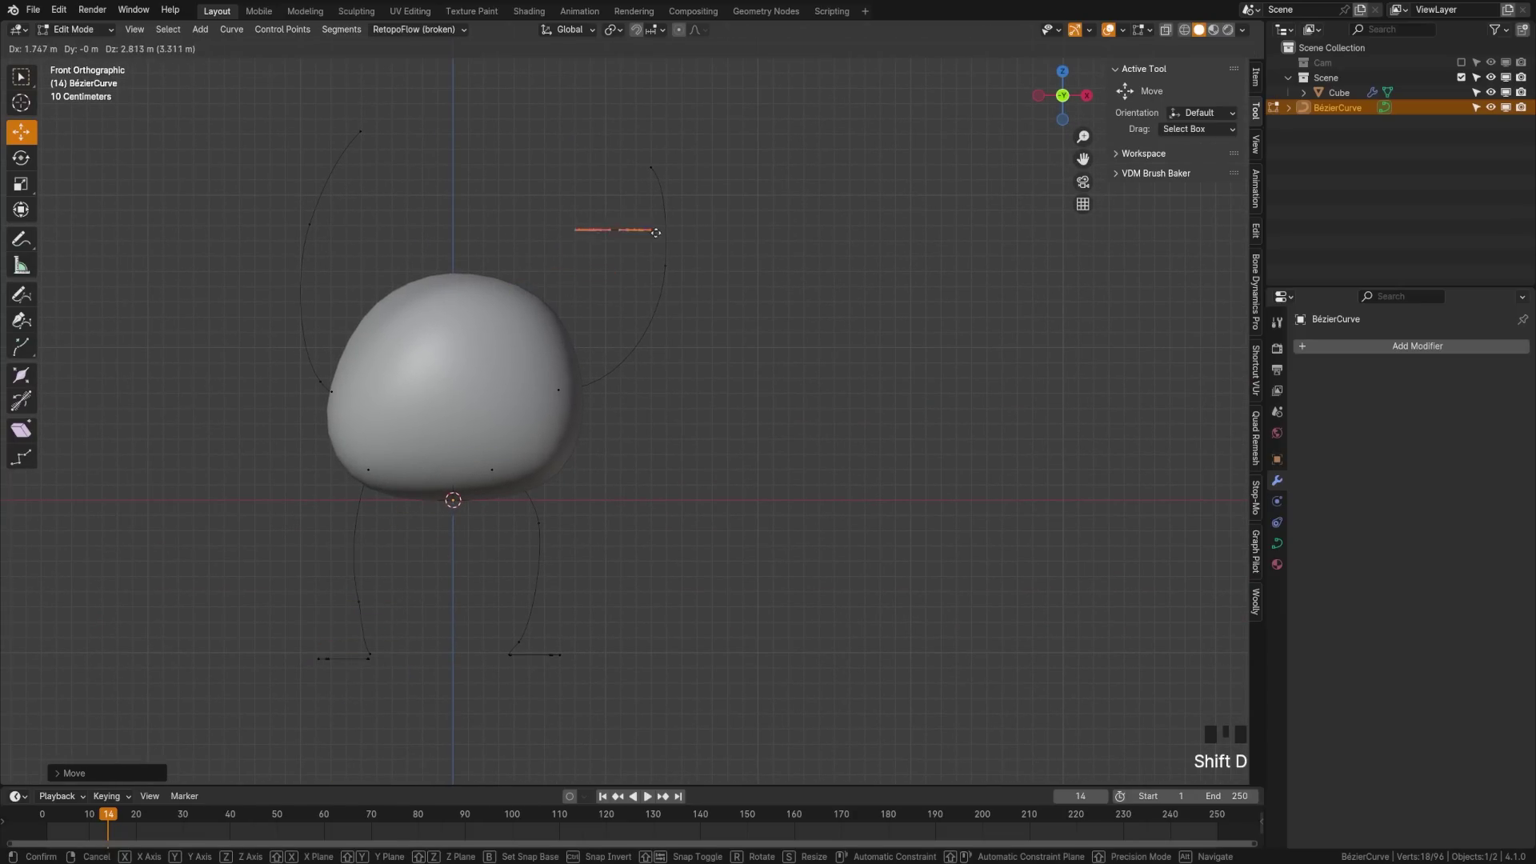
pyautogui.click(685, 146)
pyautogui.press('r')
pyautogui.click(684, 212)
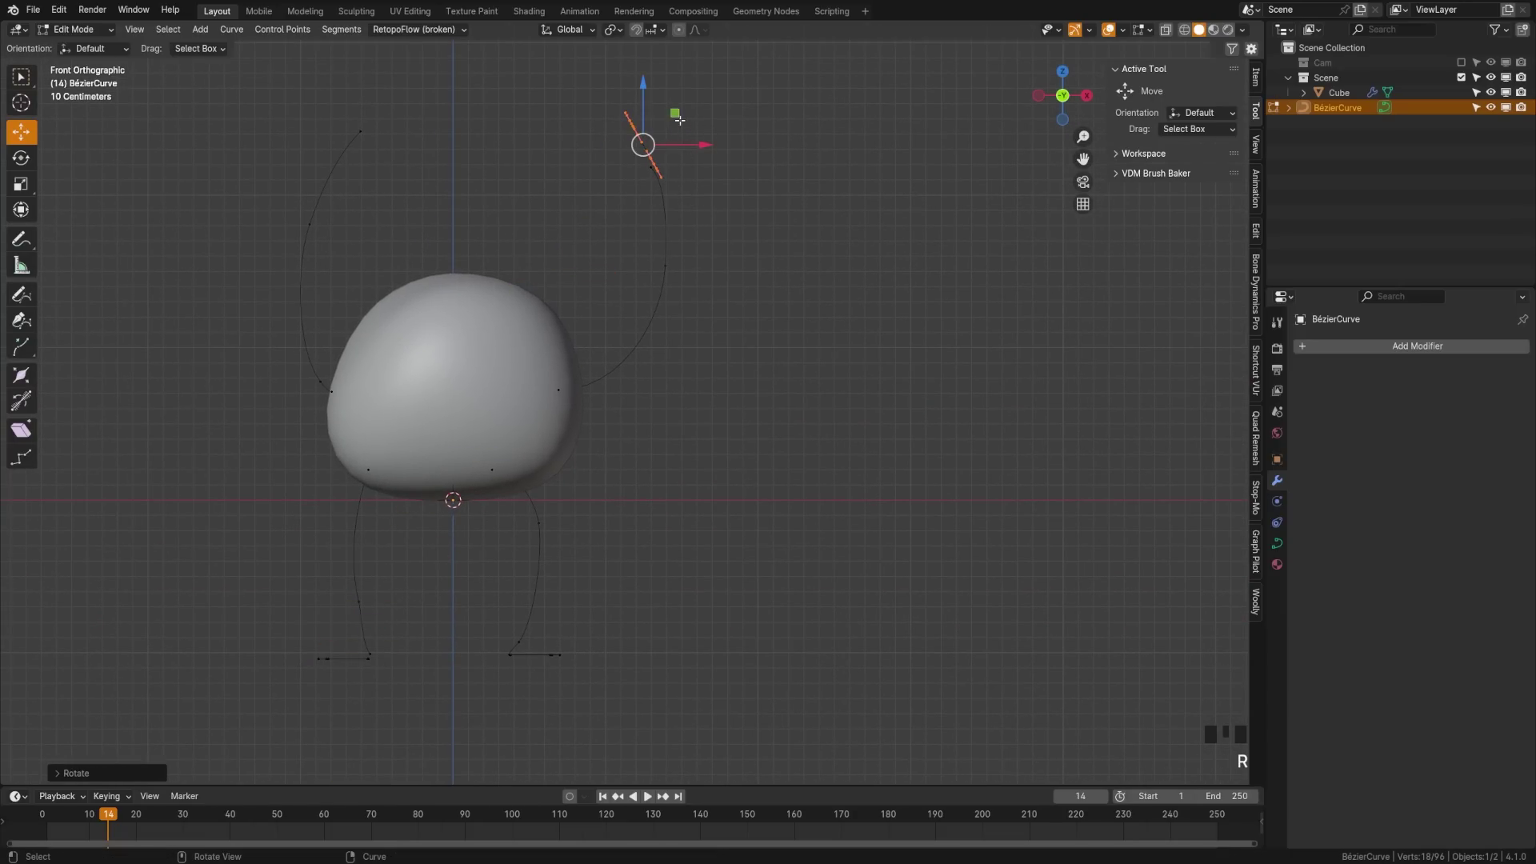
pyautogui.moveTo(716, 178); pyautogui.dragTo(665, 374, button='middle')
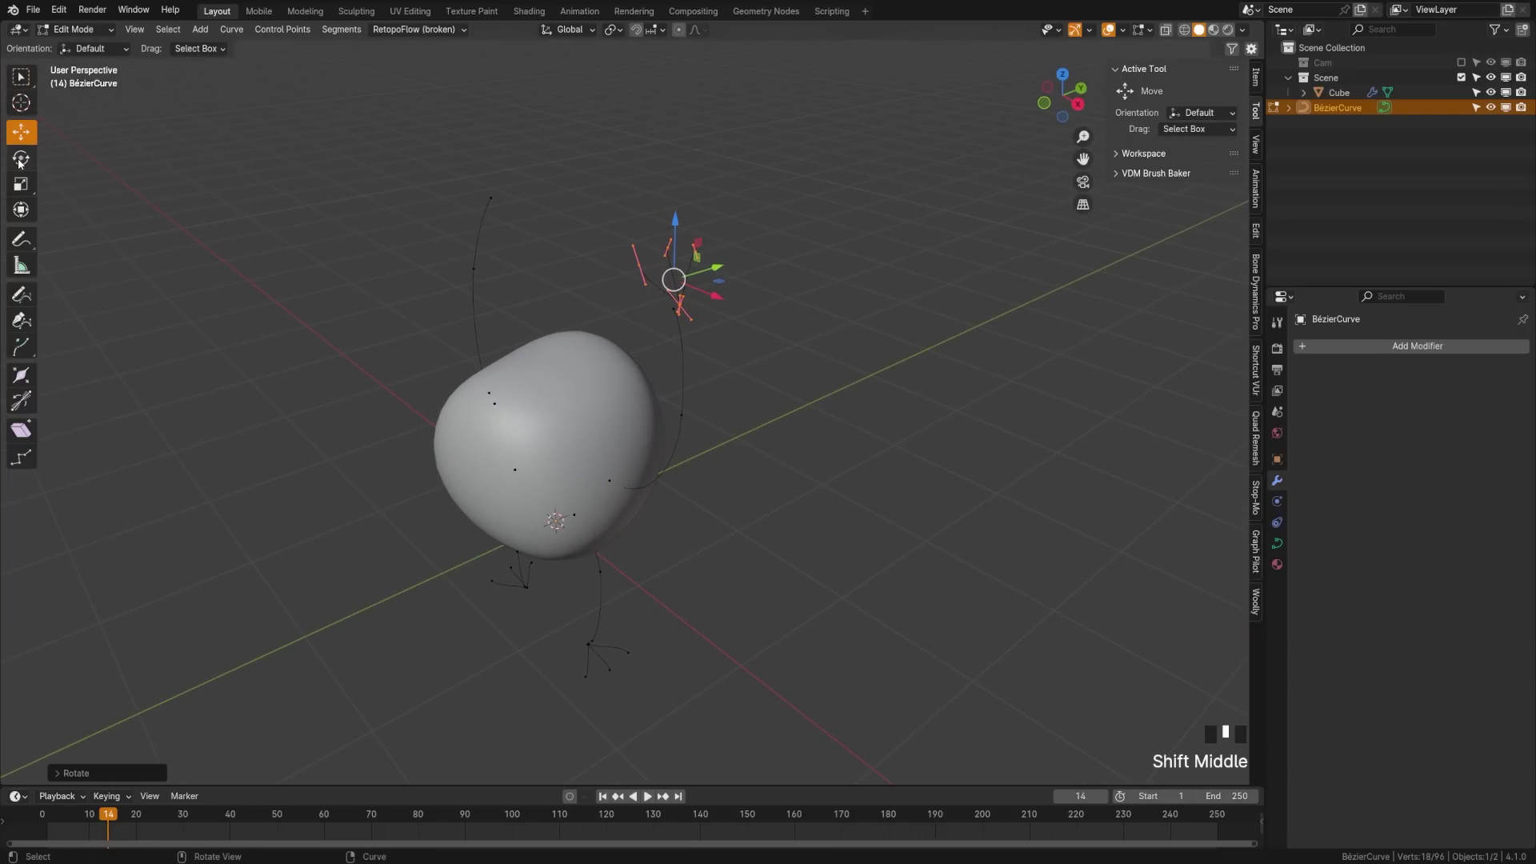
# Duplicate the finger curves for the other arm and position the copy at its tip.
pyautogui.click(20, 163)
pyautogui.hotkey('shift', 'd')
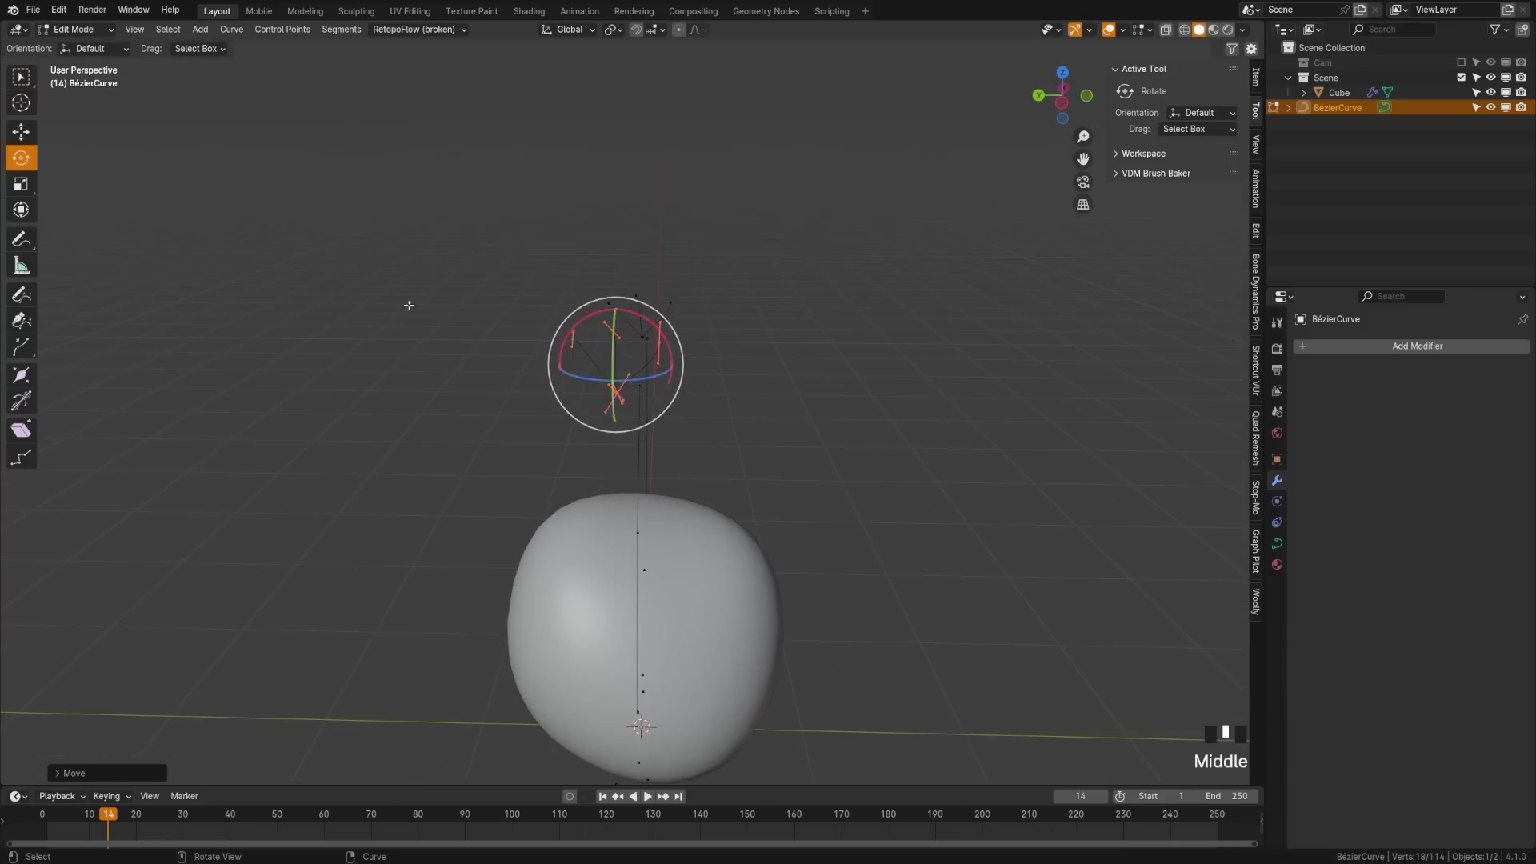
pyautogui.click(21, 132)
pyautogui.moveTo(555, 363); pyautogui.dragTo(573, 361)
# Select the linked toe curves of the -X foot and move them to meet the end of their leg.
pyautogui.moveTo(573, 361); pyautogui.dragTo(680, 320, button='middle')
pyautogui.press('l')
pyautogui.press('l')
pyautogui.scroll(-3, 538, 422)
pyautogui.moveTo(538, 422); pyautogui.dragTo(588, 344, button='middle')
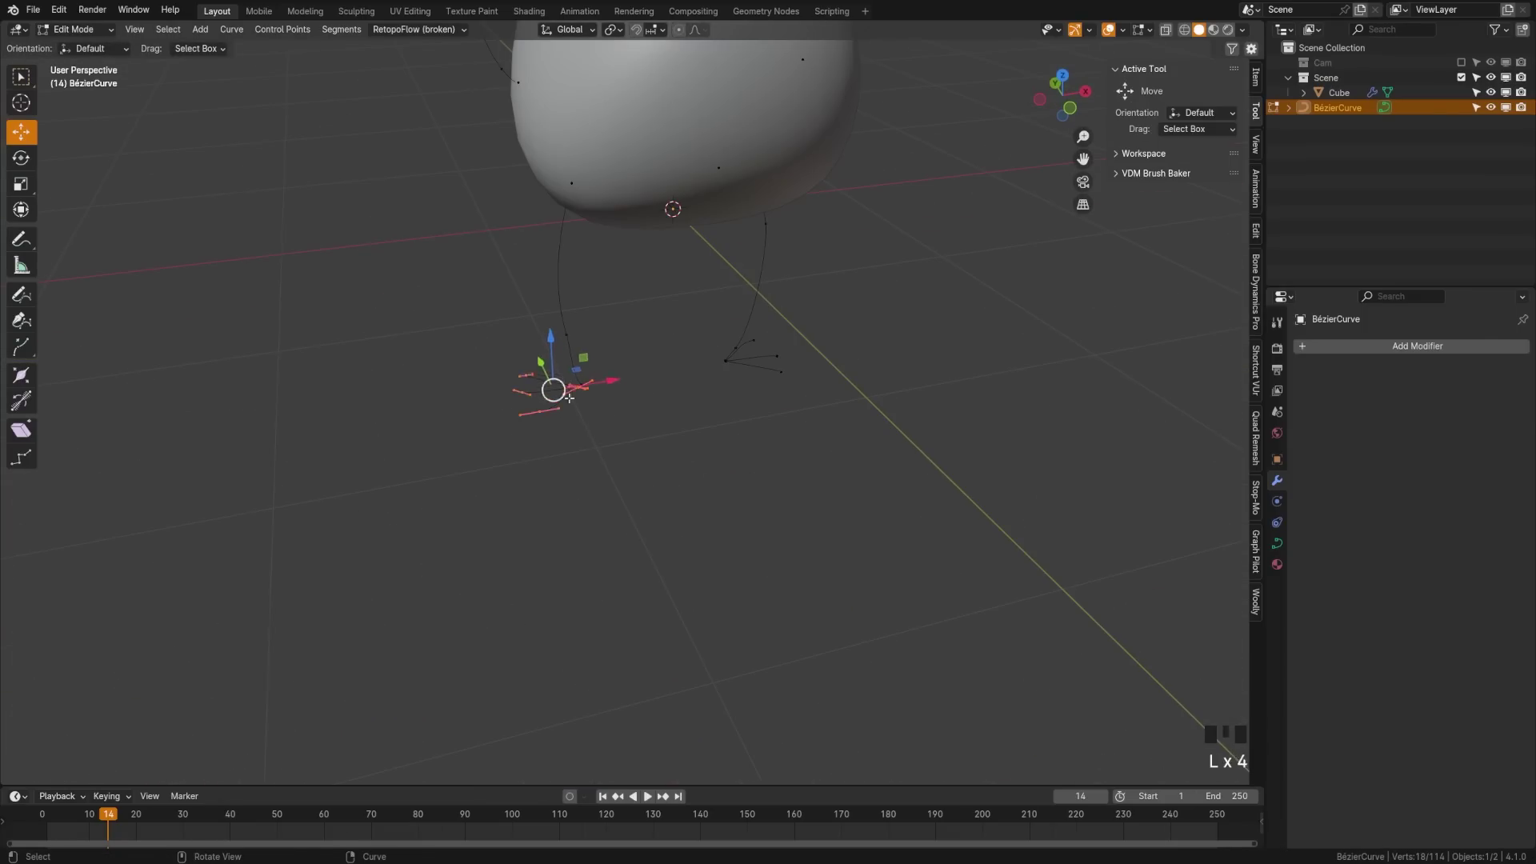
pyautogui.moveTo(588, 344); pyautogui.dragTo(572, 320)
# Select both feet together with the legs' end points in front view and move them down to lengthen the legs.
pyautogui.scroll(-6, 576, 336)
pyautogui.scroll(4, 576, 336)
pyautogui.moveTo(600, 352)
pyautogui.mouseDown(button='middle')
pyautogui.moveTo(648, 288)
pyautogui.moveTo(624, 360)
pyautogui.mouseUp(button='middle')
pyautogui.scroll(-4, 648, 288)
pyautogui.moveTo(96, 472); pyautogui.dragTo(576, 457, button='middle')
pyautogui.press('KP_1')
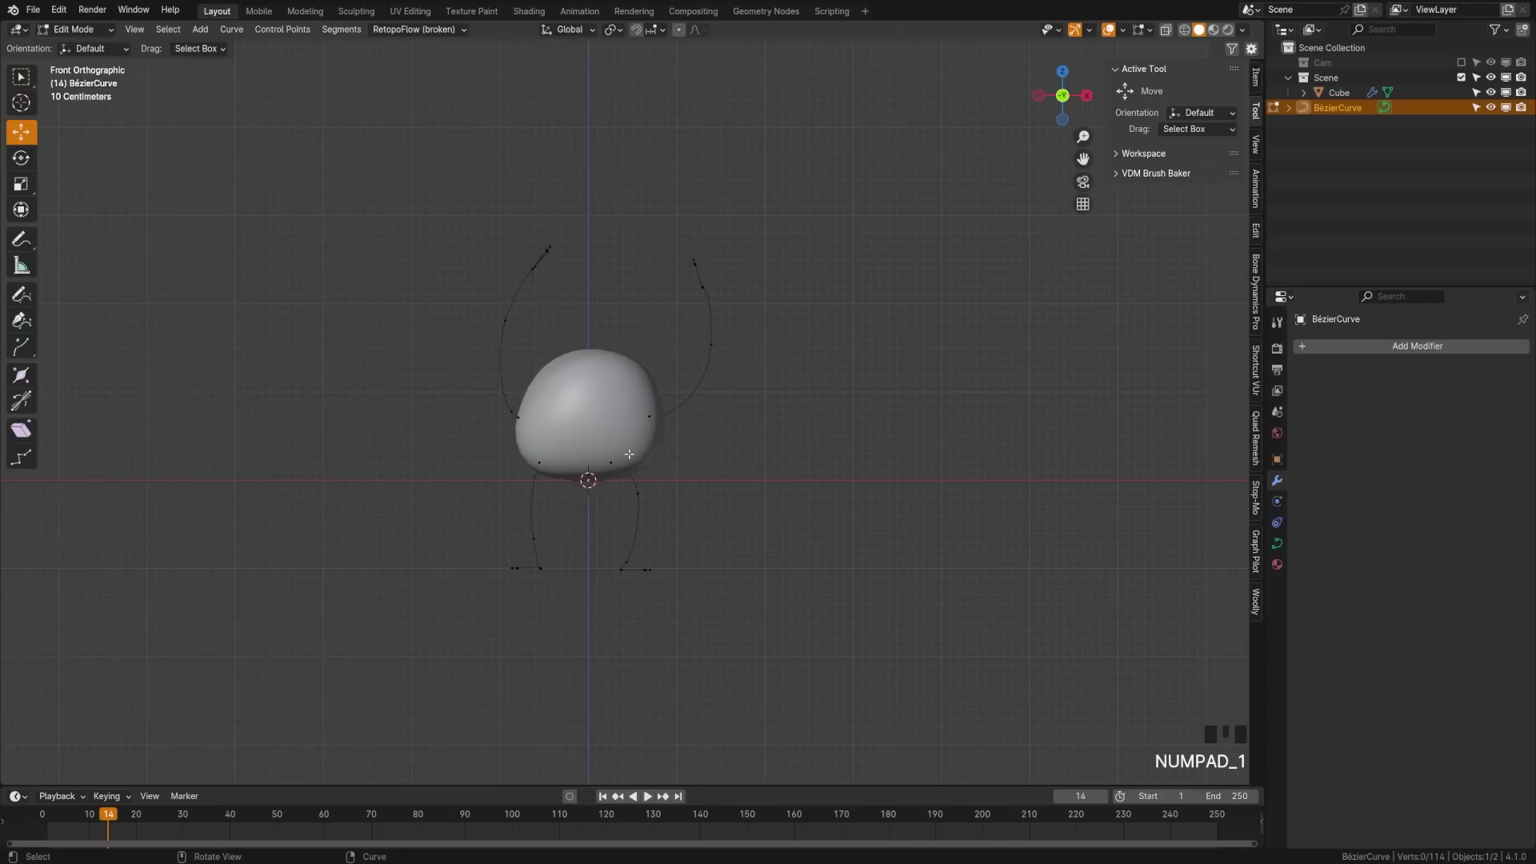
pyautogui.moveTo(382, 613); pyautogui.dragTo(747, 545)
pyautogui.press('g')
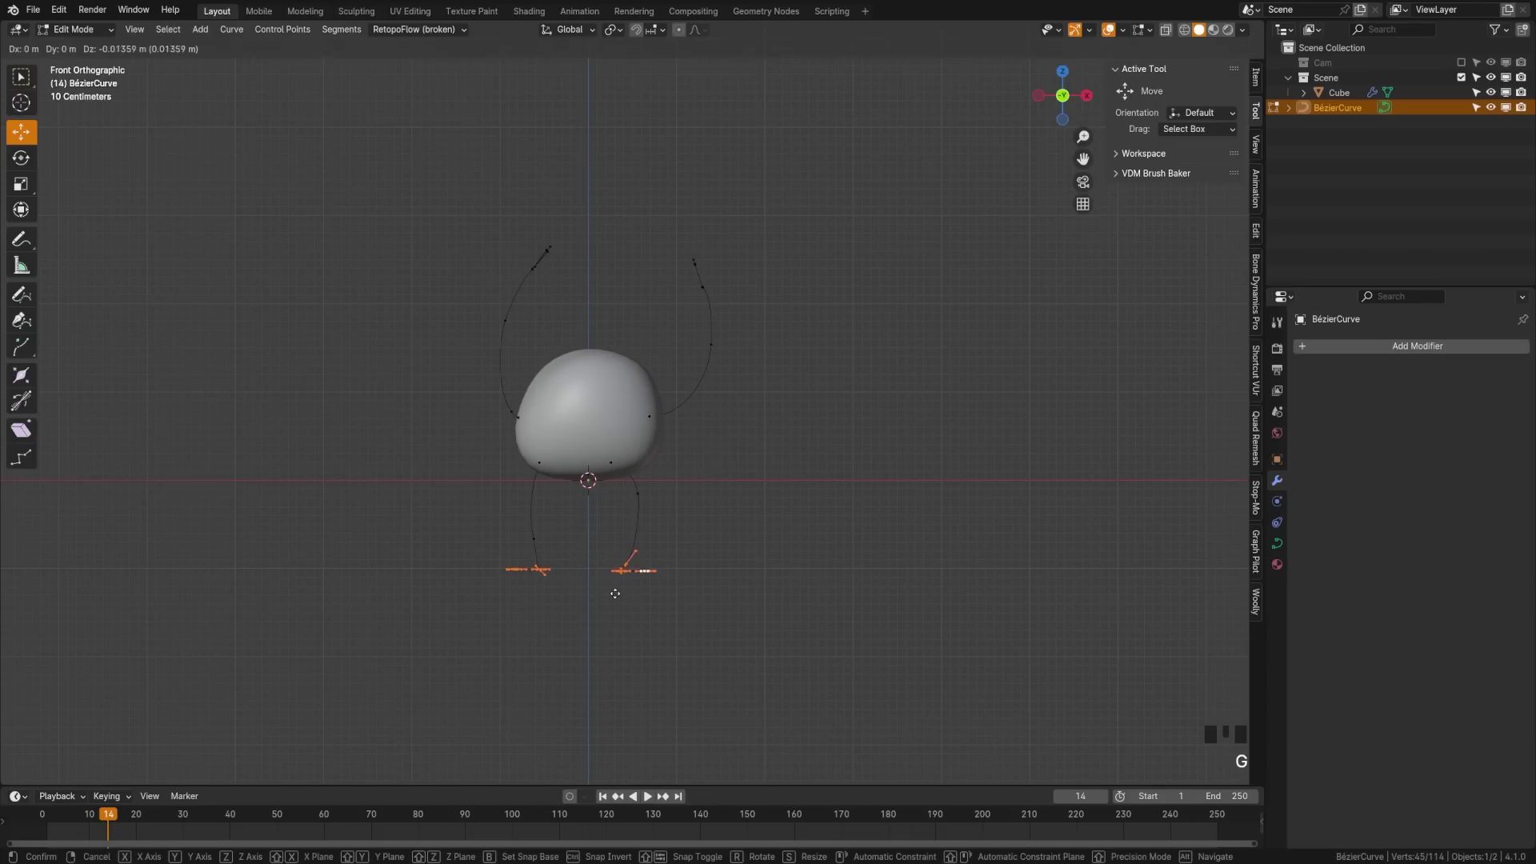
pyautogui.click(616, 612)
# Delete the control point just above the ankle on the -X leg.
pyautogui.moveTo(506, 533); pyautogui.dragTo(583, 561)
pyautogui.press('x')
pyautogui.click(541, 593)
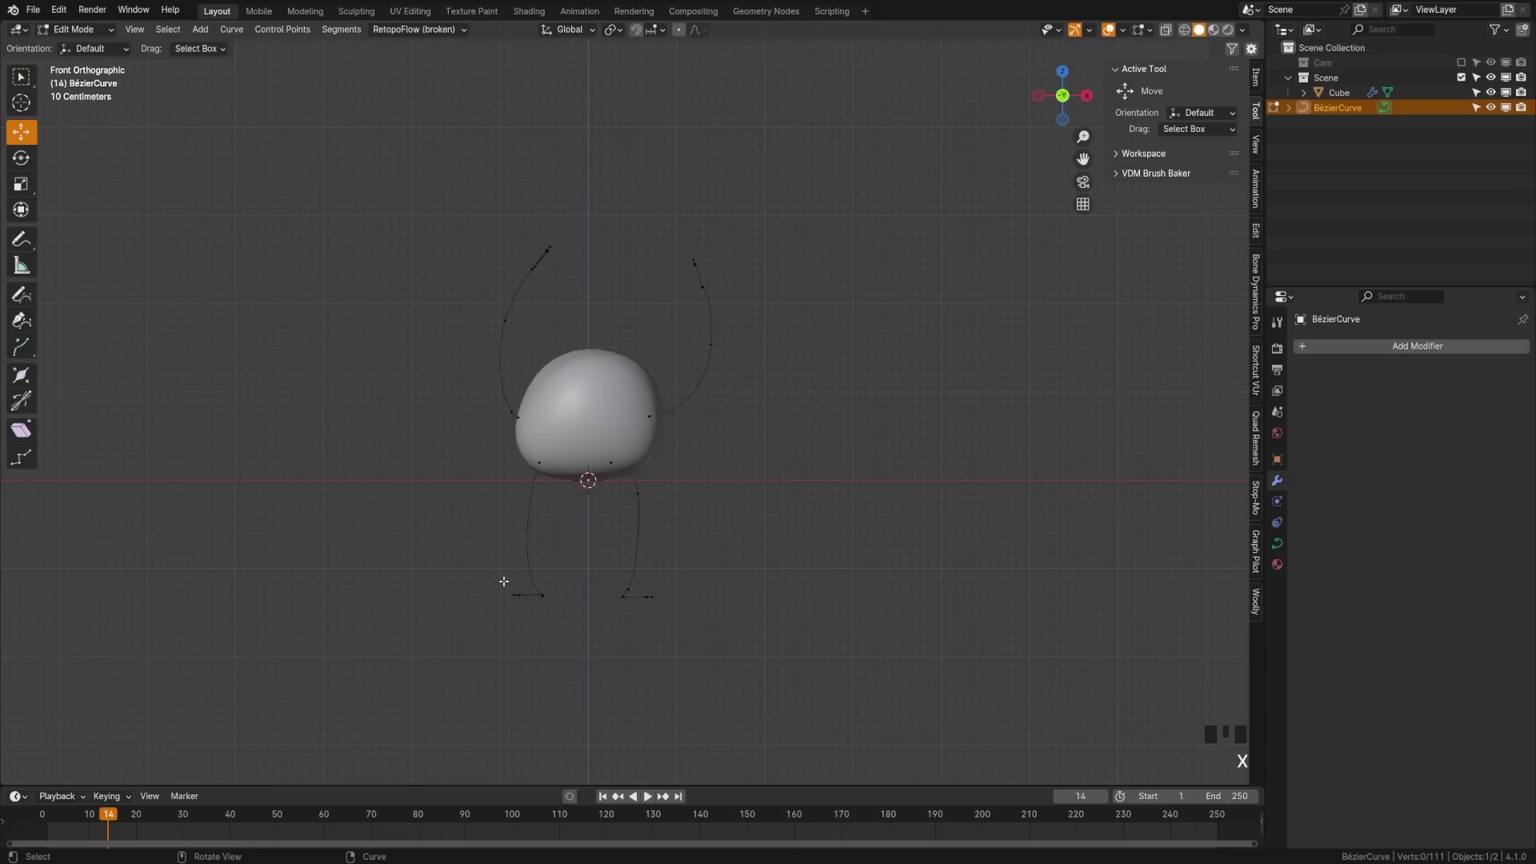
# Return to Object Mode and give the limb curves a round bevel with a depth of 0.05 m.
pyautogui.keyDown('shift'); pyautogui.moveTo(503, 580); pyautogui.dragTo(472, 594, button='middle'); pyautogui.keyUp('shift')
pyautogui.scroll(1, 598, 567)
pyautogui.press('Tab')
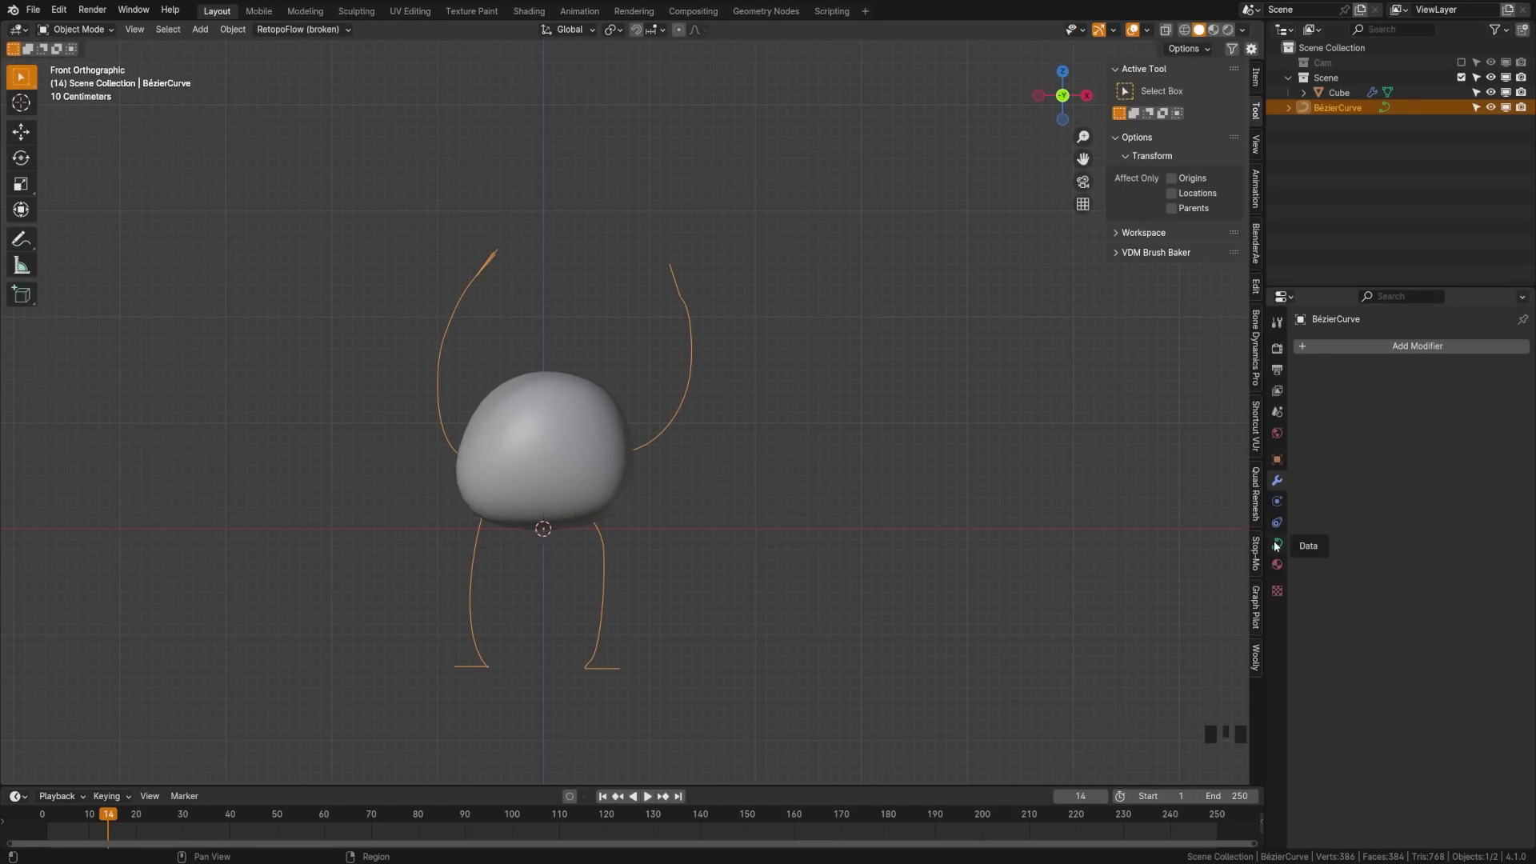
pyautogui.click(1277, 547)
pyautogui.click(1327, 588)
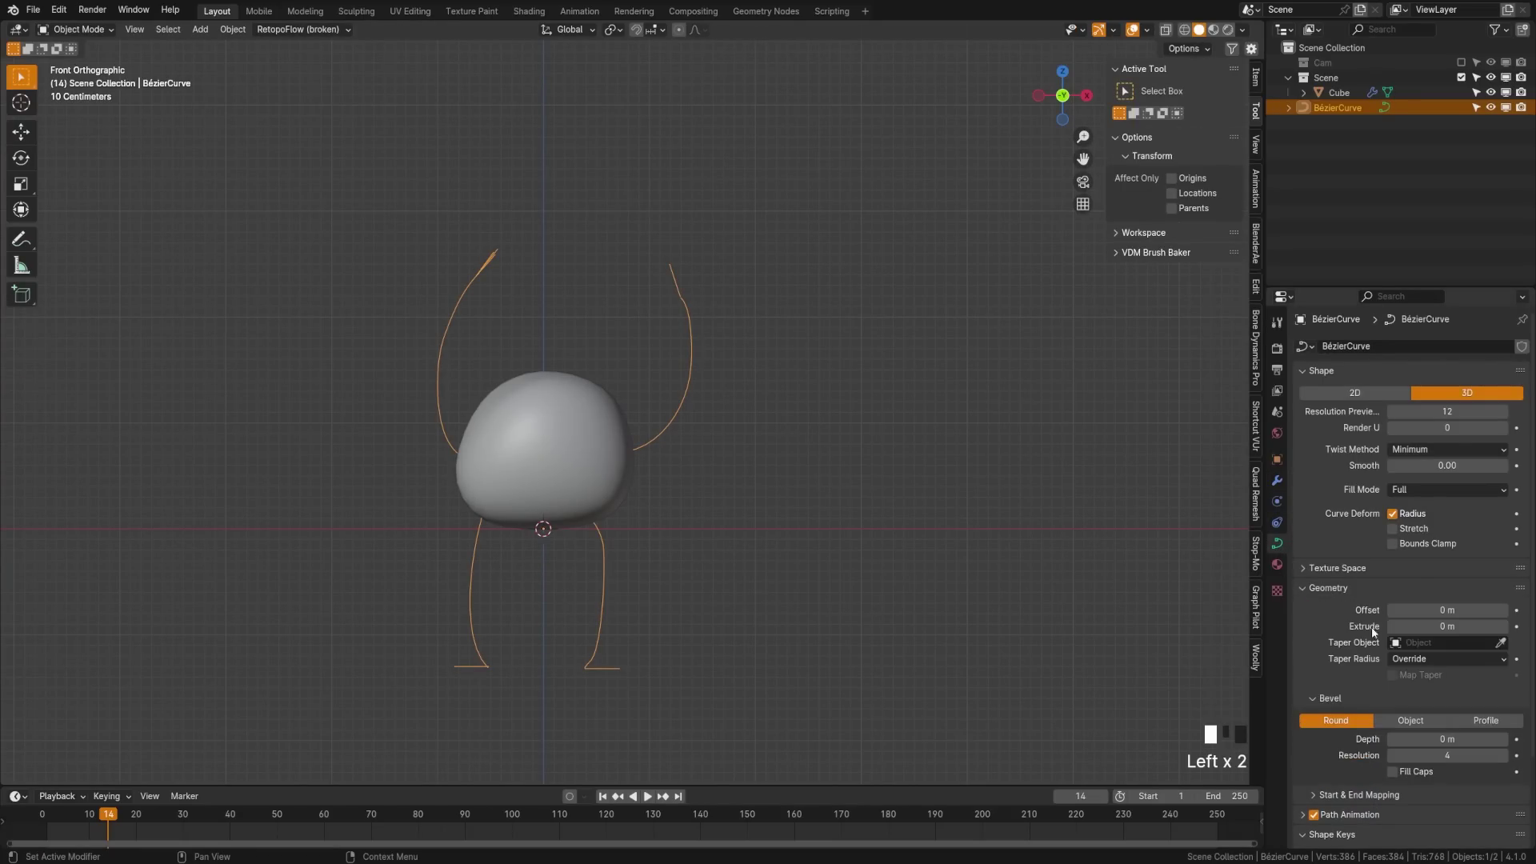
pyautogui.scroll(-3, 1410, 699)
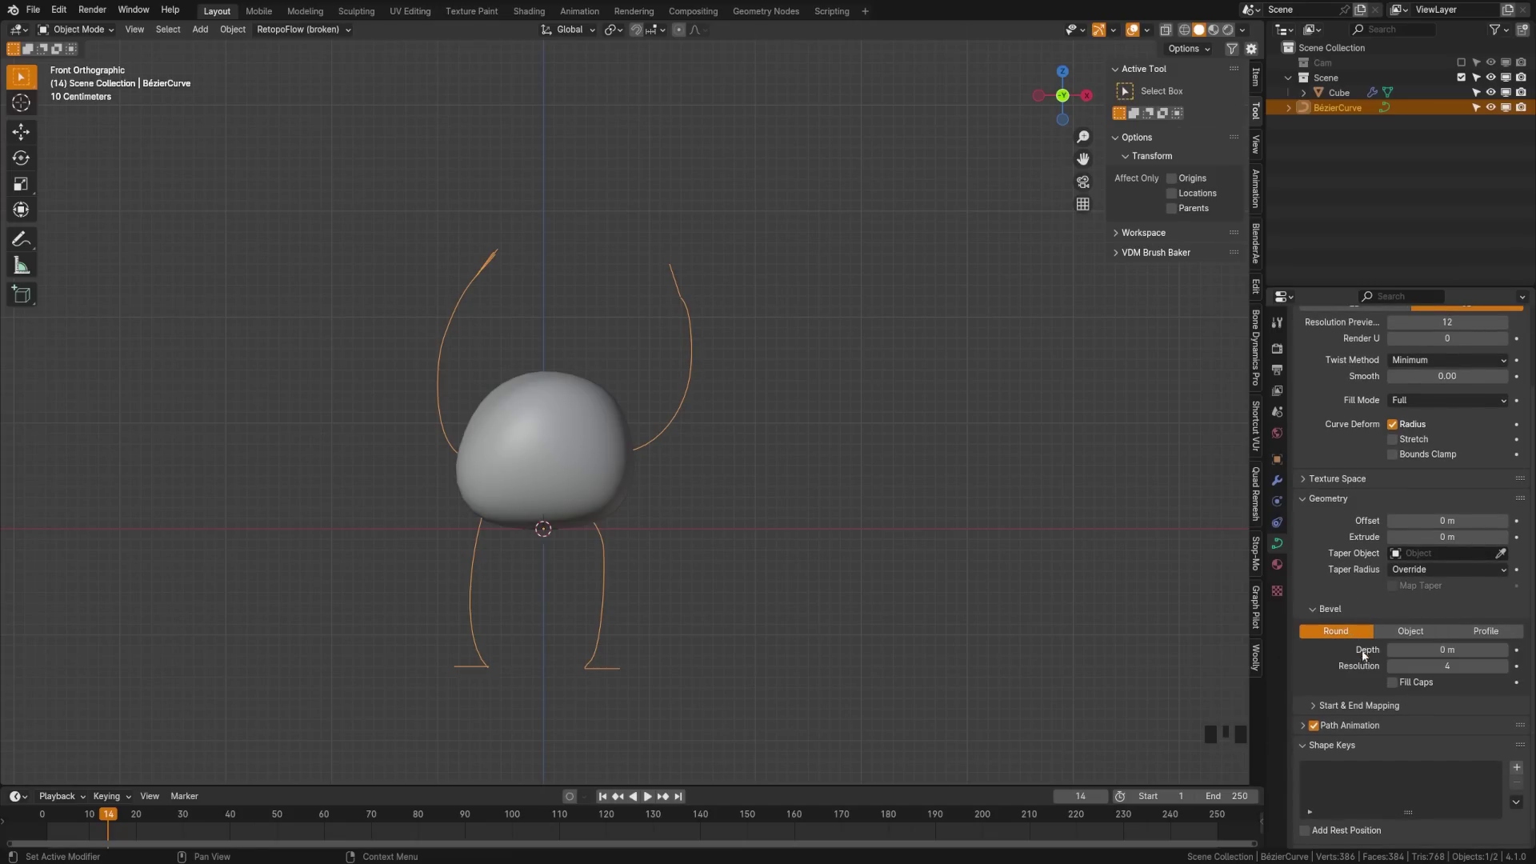
pyautogui.click(1438, 650)
pyautogui.moveTo(1438, 651); pyautogui.dragTo(1476, 650)
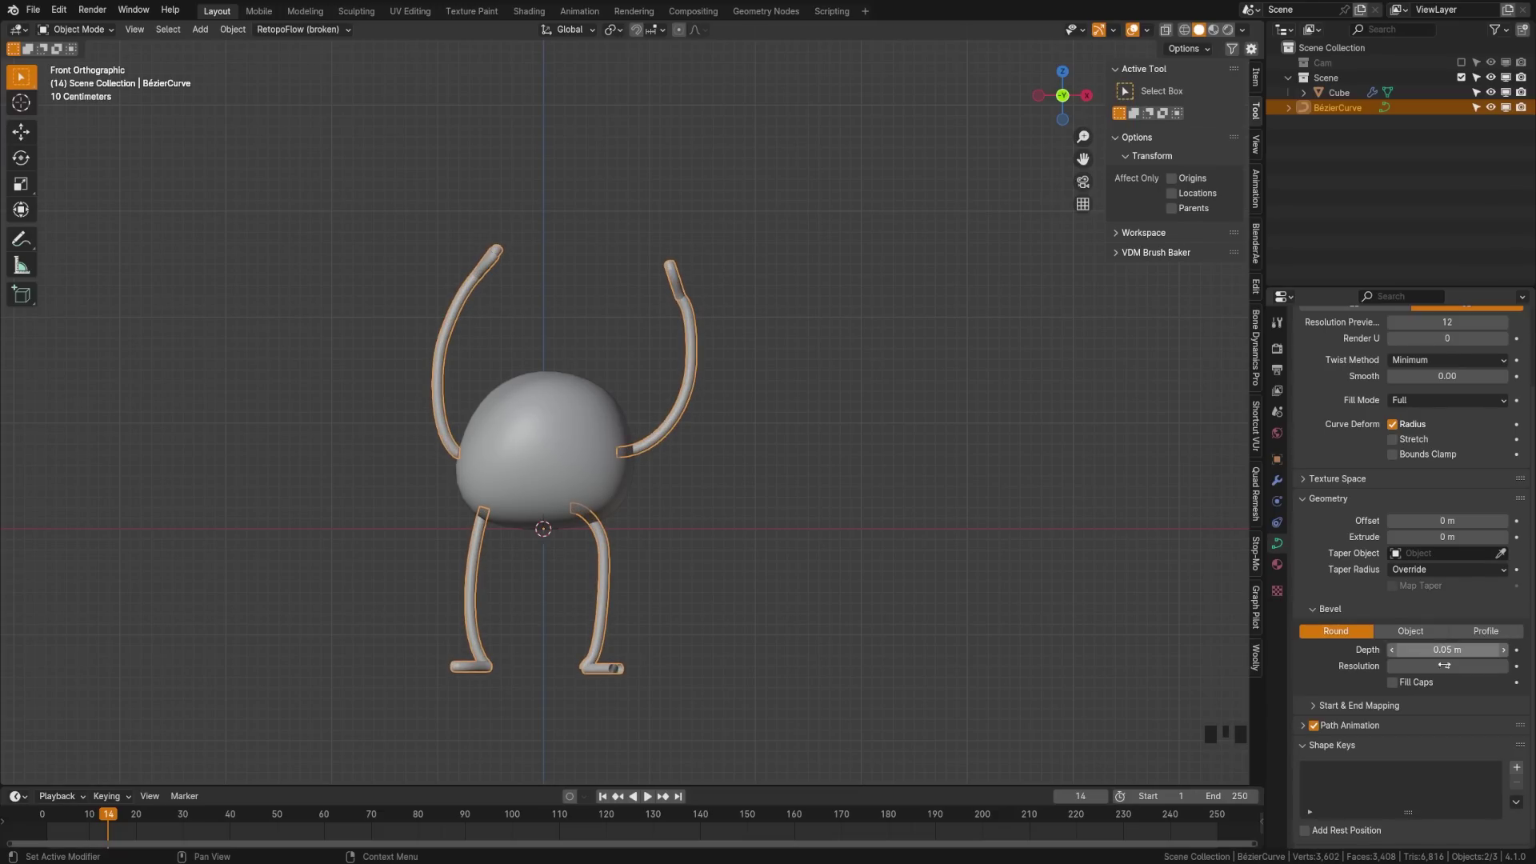
# Turn on Fill Caps for the limb curves' bevel and inspect the hands and feet up close.
pyautogui.moveTo(720, 638); pyautogui.dragTo(781, 433, button='middle')
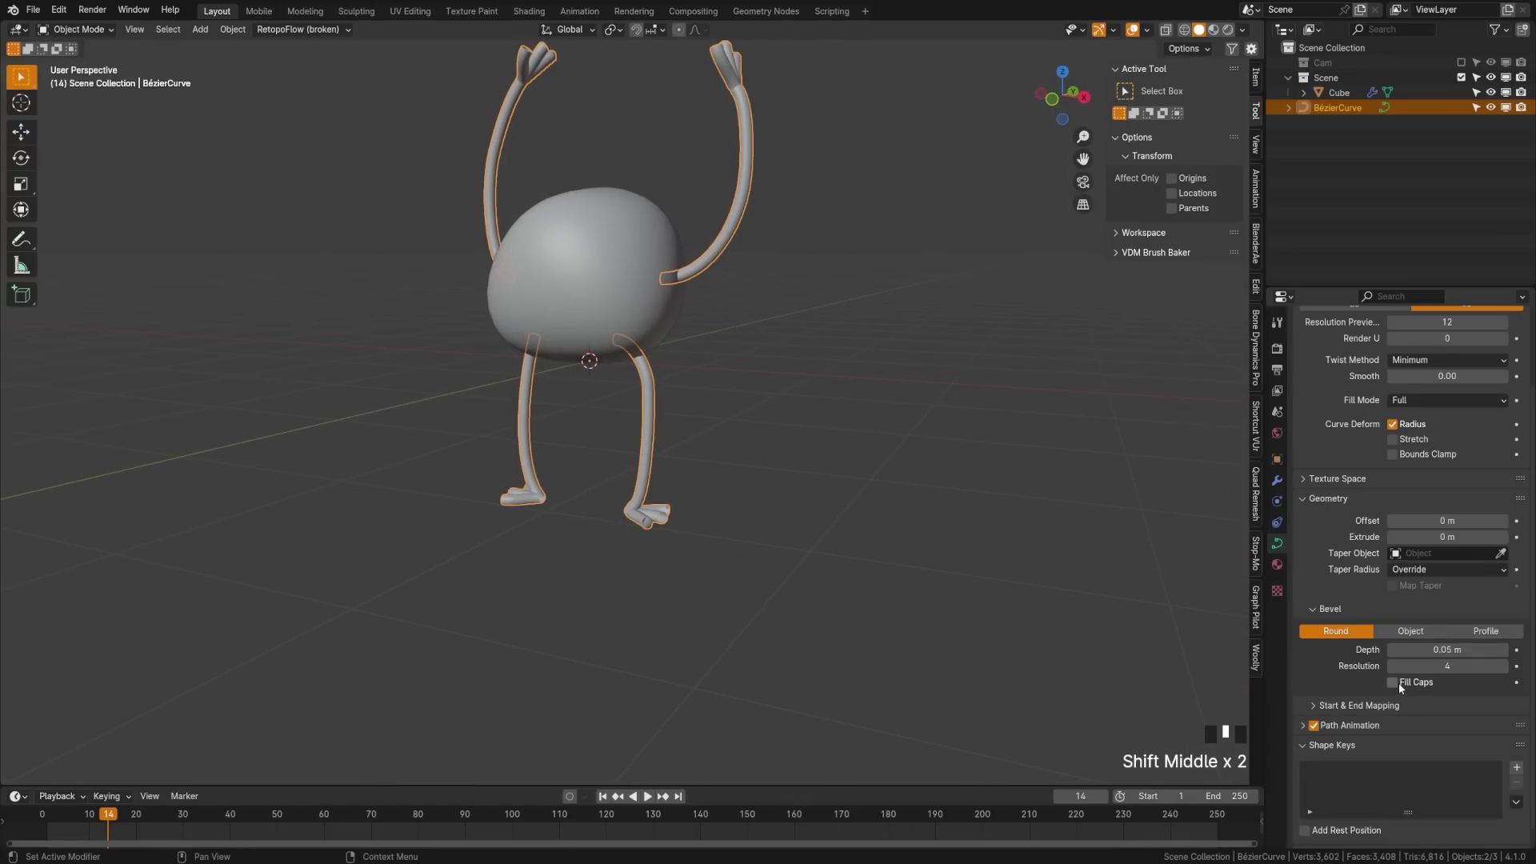
pyautogui.click(1394, 683)
pyautogui.moveTo(741, 78); pyautogui.dragTo(740, 192, button='middle')
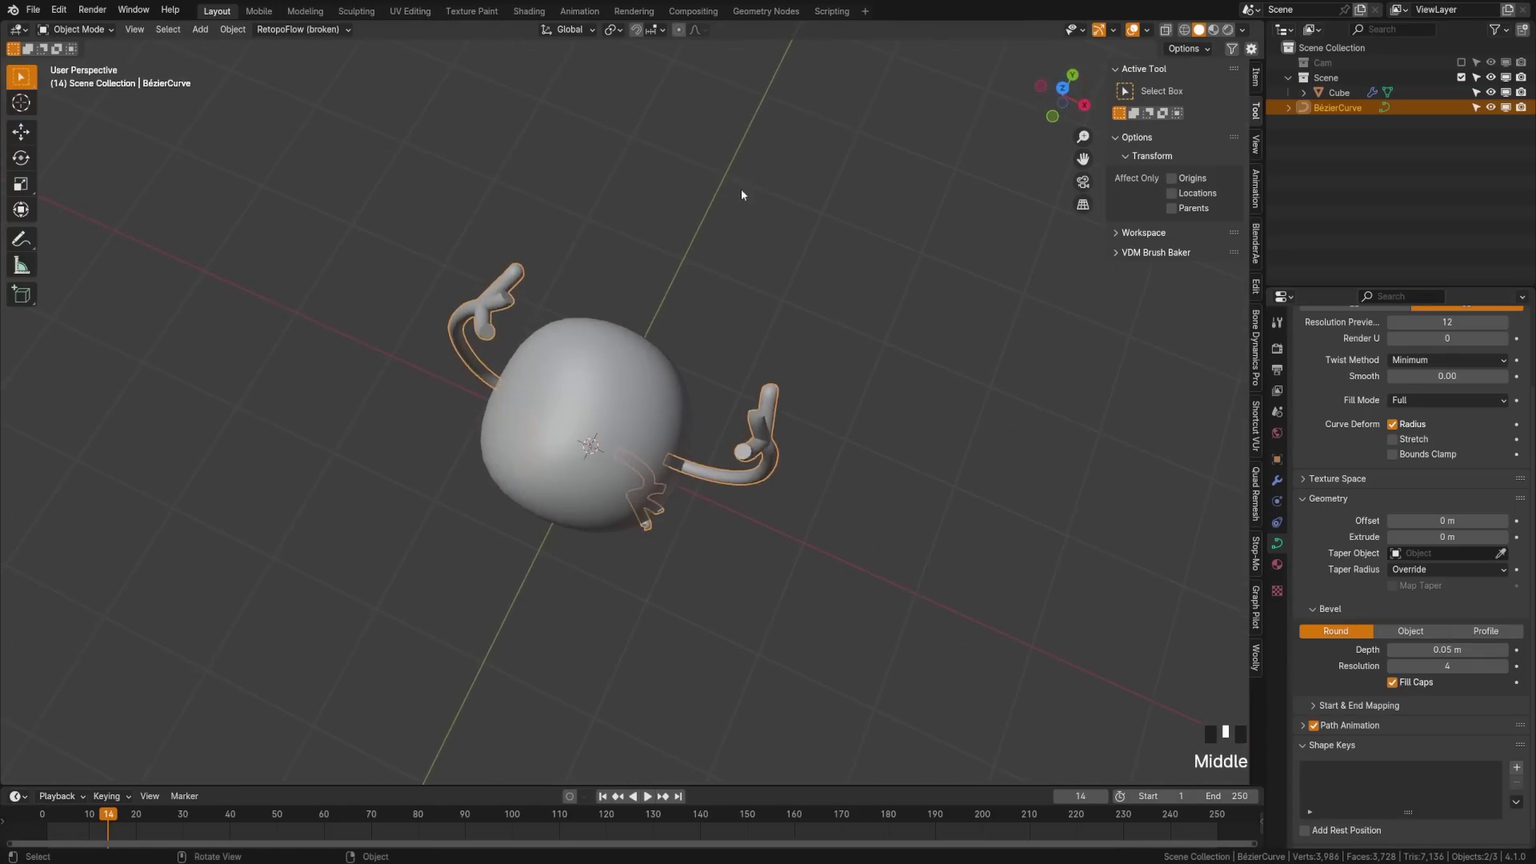
pyautogui.moveTo(731, 542); pyautogui.dragTo(740, 448, button='middle')
pyautogui.keyDown('shift'); pyautogui.moveTo(740, 448); pyautogui.dragTo(751, 384, button='middle'); pyautogui.keyUp('shift')
pyautogui.scroll(3, 655, 504)
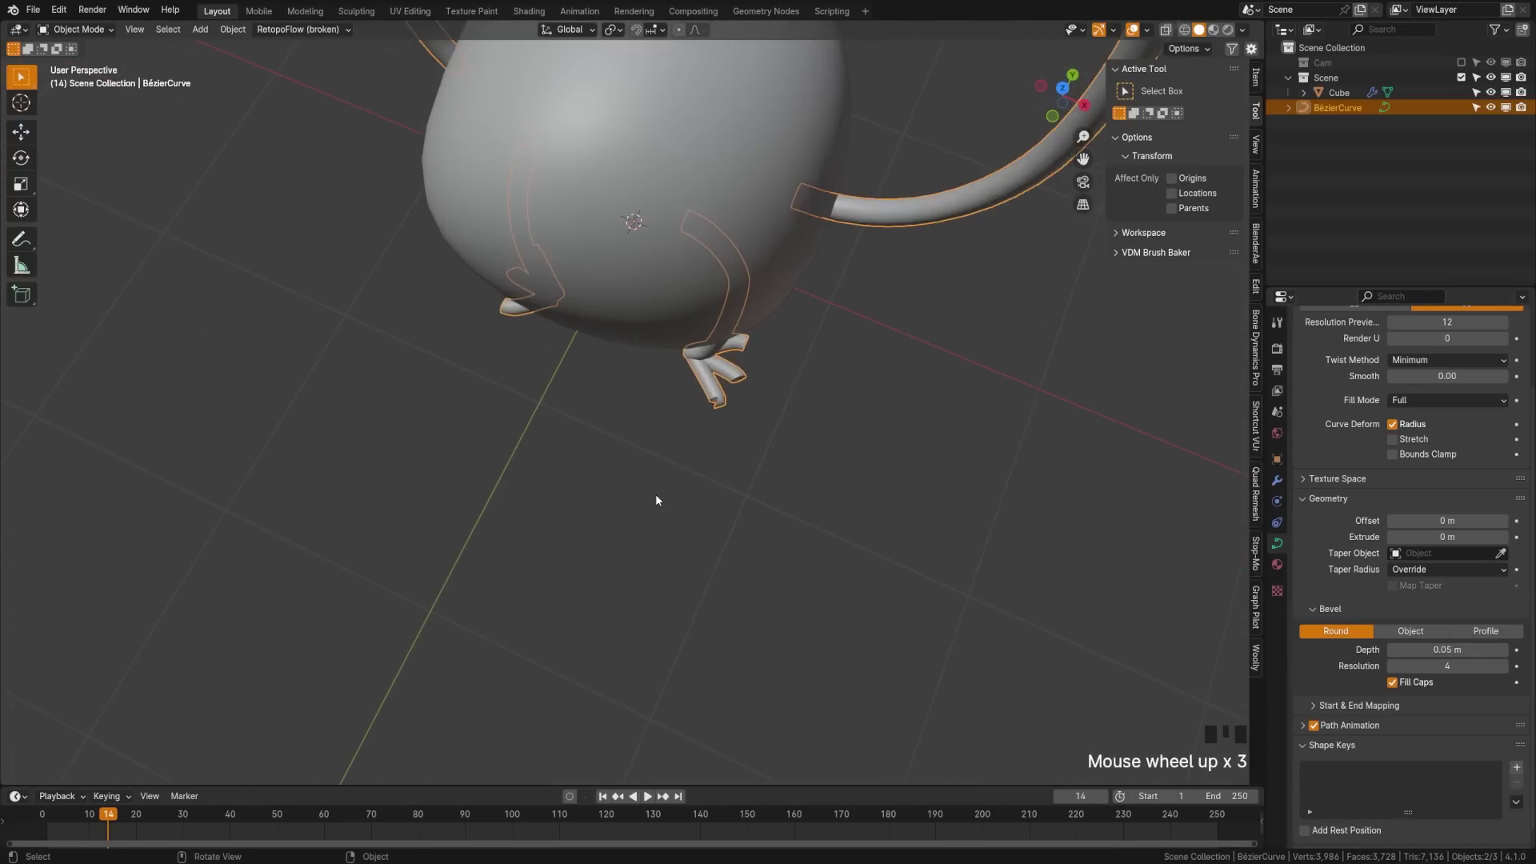
# In front view, edit the limb curves and reduce the radius of the +X leg's upper control points.
pyautogui.moveTo(655, 504); pyautogui.dragTo(676, 384, button='middle')
pyautogui.press('KP_1')
pyautogui.press('Tab')
pyautogui.keyDown('shift'); pyautogui.moveTo(713, 315); pyautogui.dragTo(706, 343, button='middle'); pyautogui.keyUp('shift')
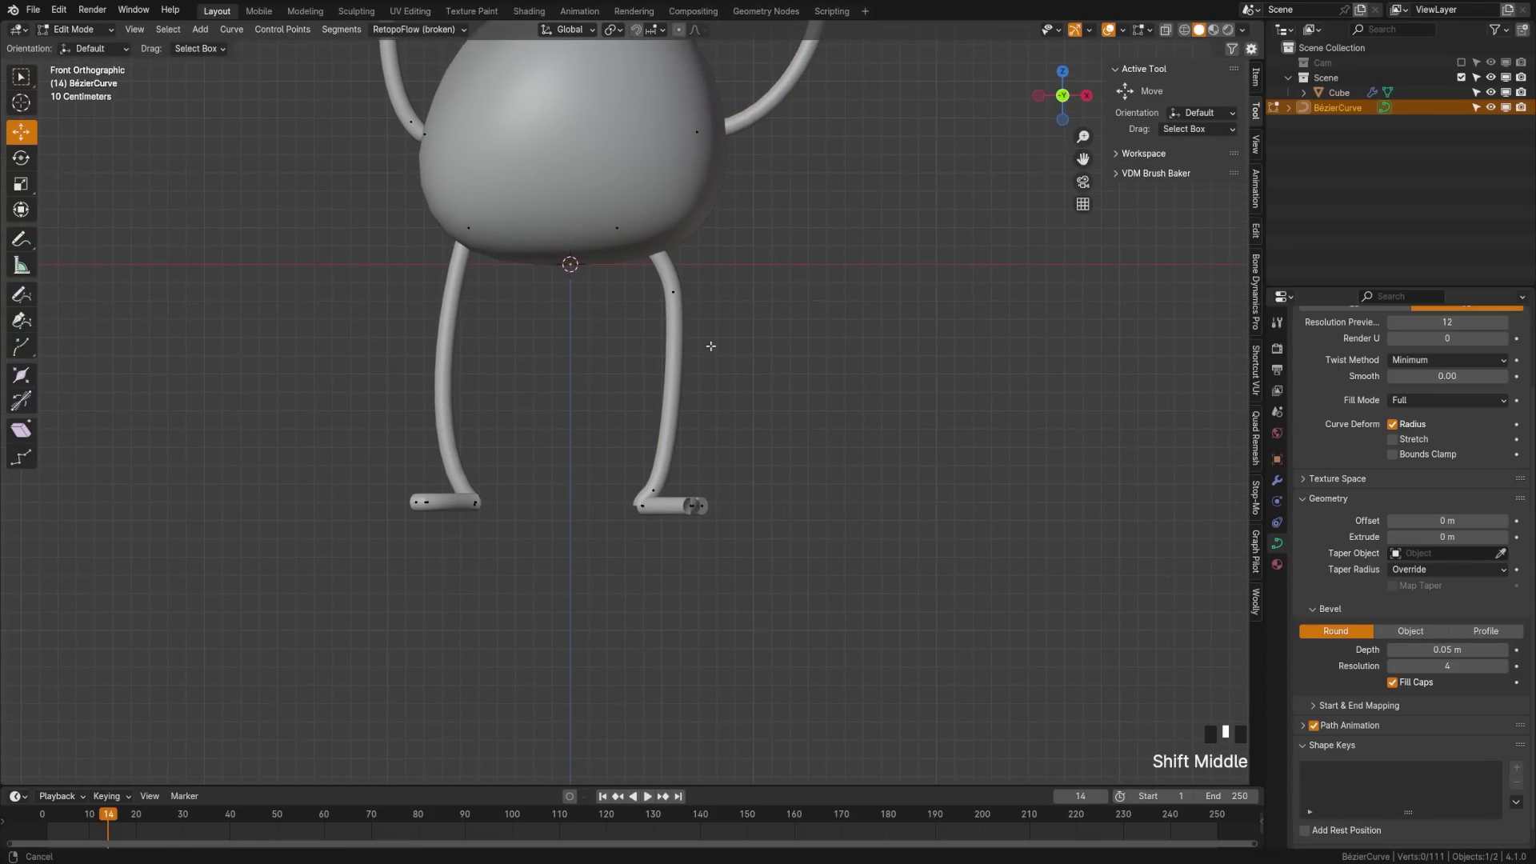
pyautogui.moveTo(579, 194); pyautogui.dragTo(708, 340)
pyautogui.keyDown('shift'); pyautogui.moveTo(709, 276); pyautogui.dragTo(707, 346, button='middle'); pyautogui.keyUp('shift')
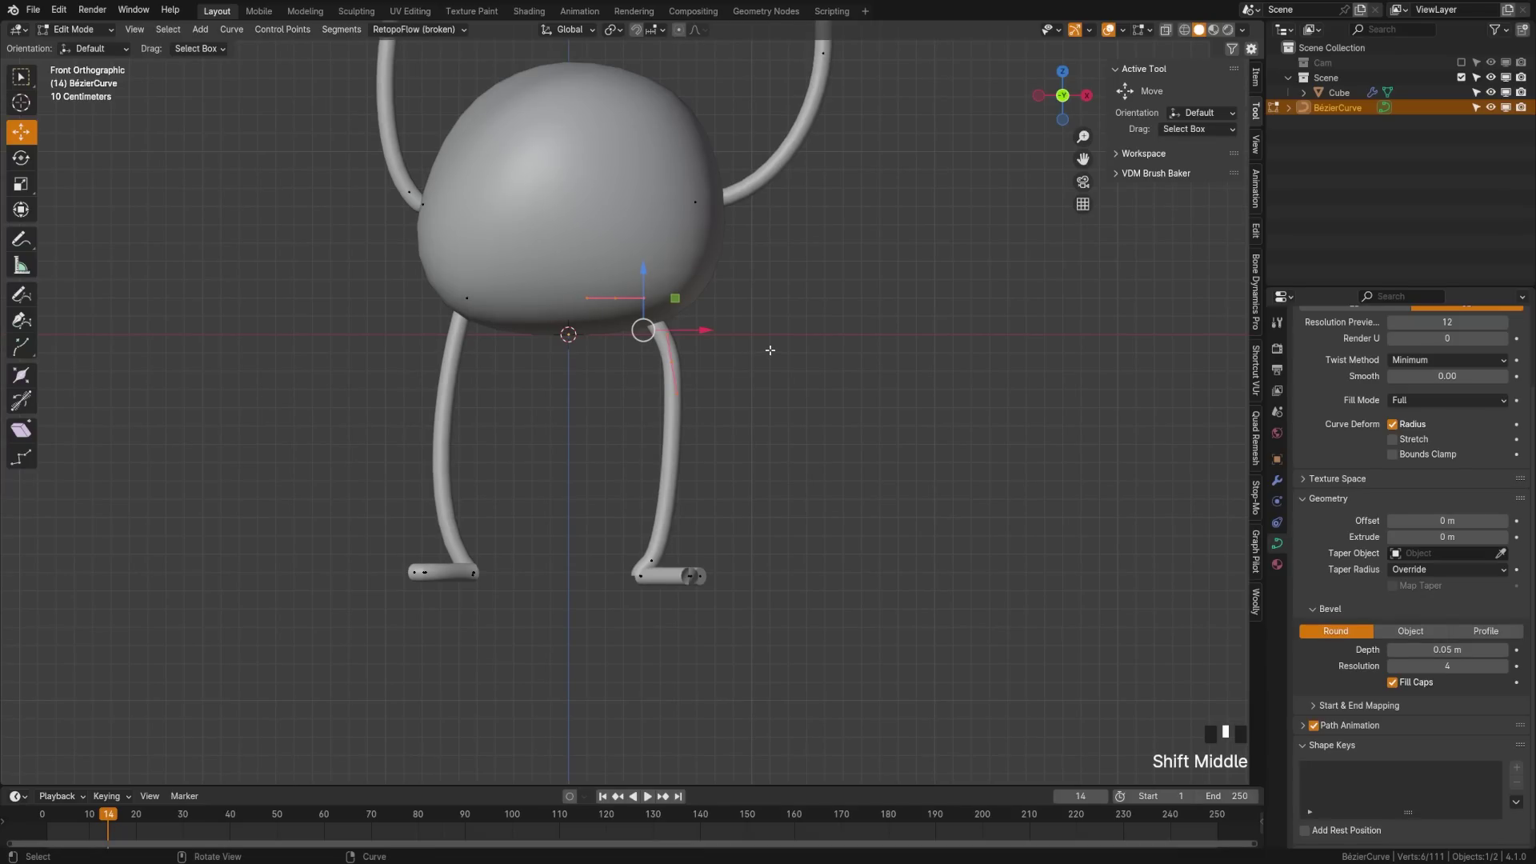
pyautogui.hotkey('alt', 's')
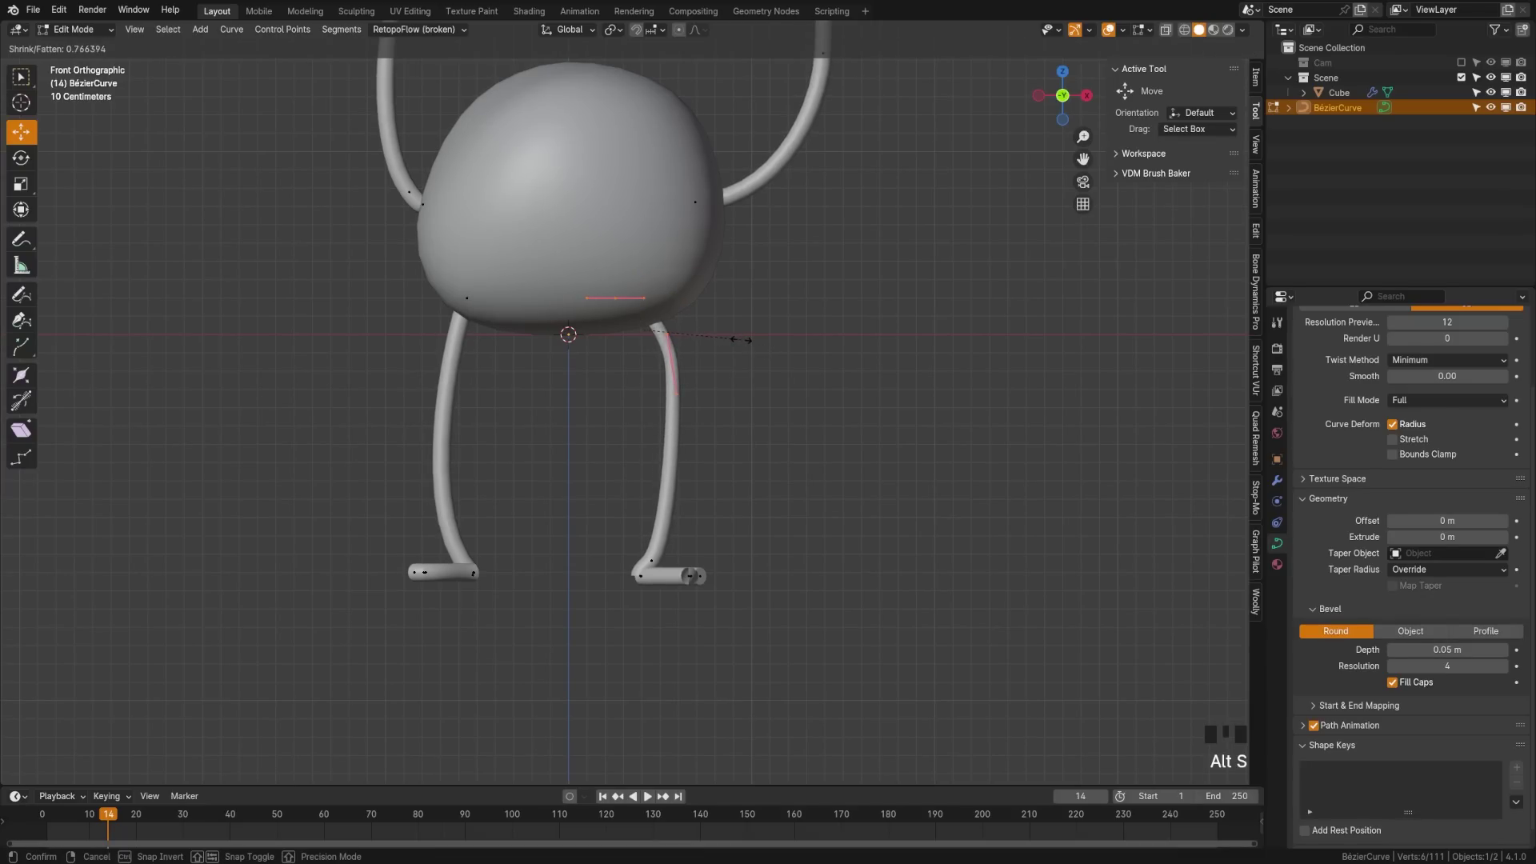
pyautogui.click(768, 340)
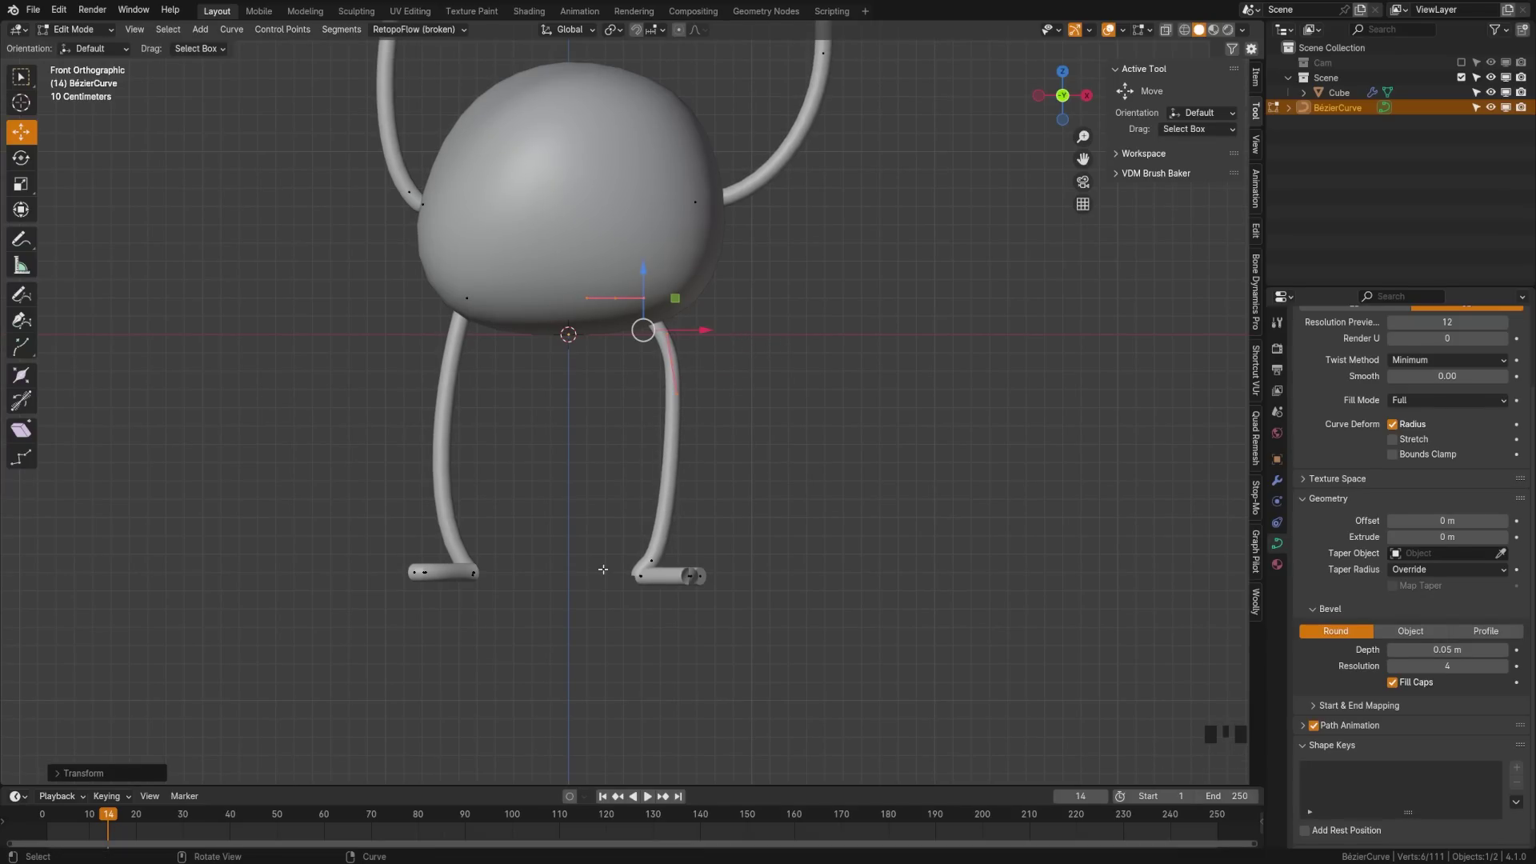
# Shrink the curve radius at the +X leg's ankle and at the foot's toe points to make them thin.
pyautogui.moveTo(623, 532); pyautogui.dragTo(665, 606)
pyautogui.hotkey('alt', 's')
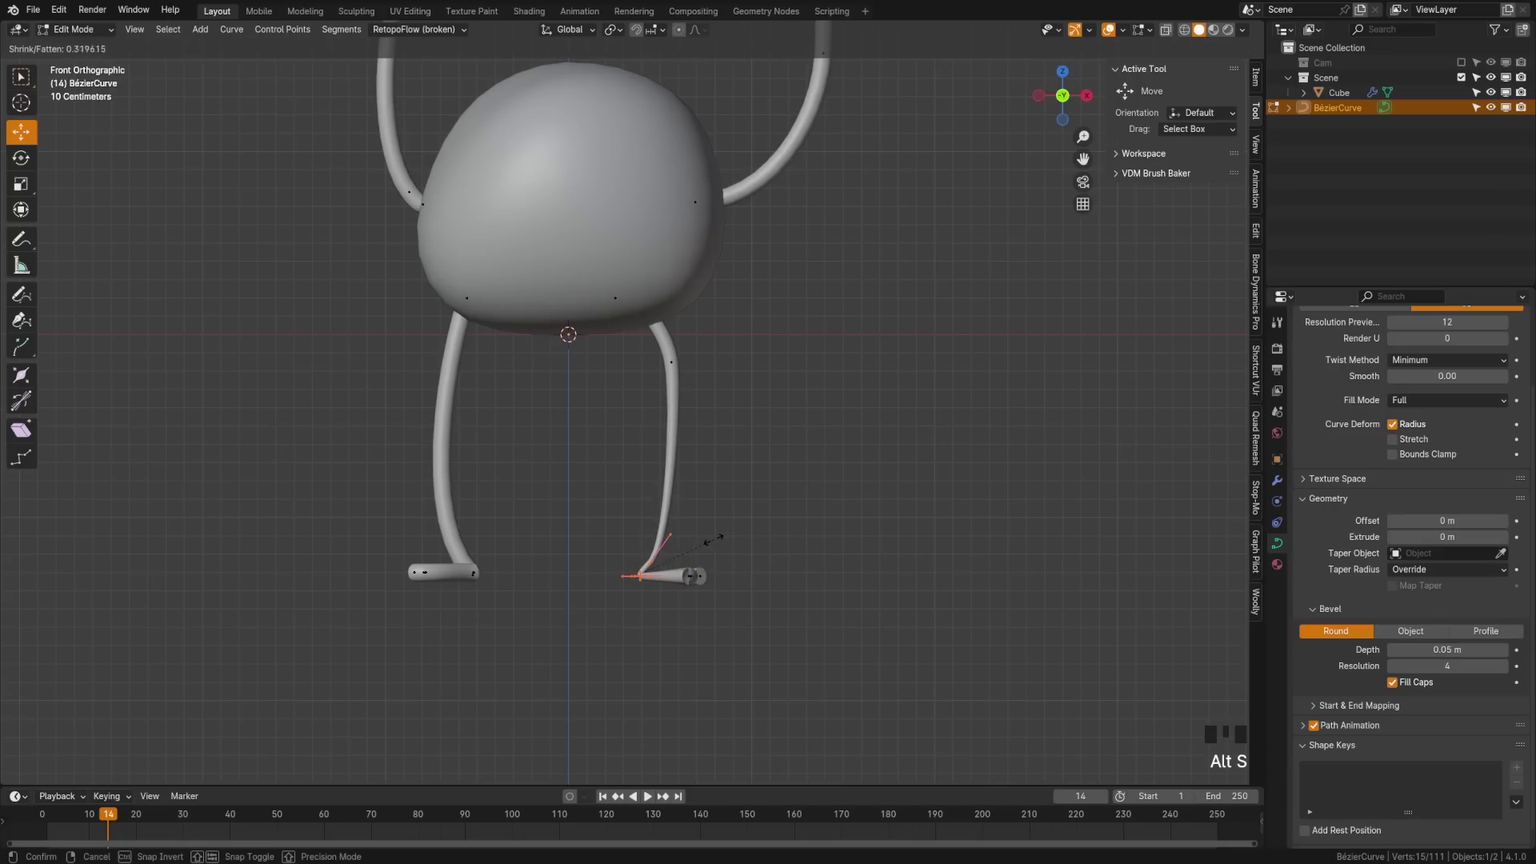
pyautogui.click(674, 557)
pyautogui.moveTo(781, 551); pyautogui.dragTo(672, 608)
pyautogui.hotkey('alt', 's')
pyautogui.click(728, 579)
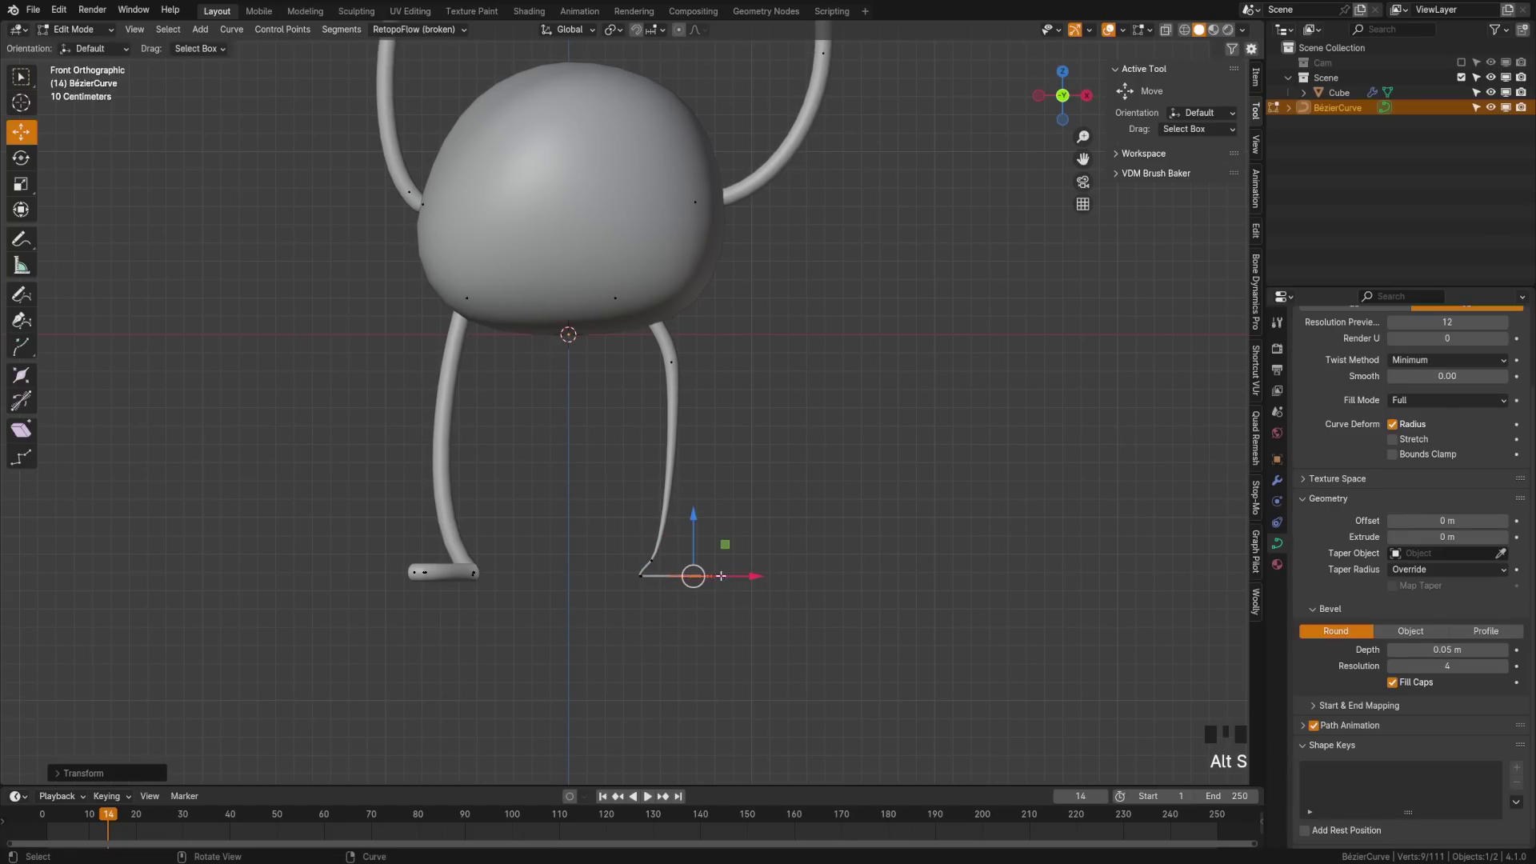
# Shrink the curve radius of the -X foot's toe points and ankle to match the thin opposite foot.
pyautogui.keyDown('shift'); pyautogui.moveTo(366, 558); pyautogui.dragTo(504, 526, button='middle'); pyautogui.keyUp('shift')
pyautogui.click(553, 541)
pyautogui.hotkey('alt', 's')
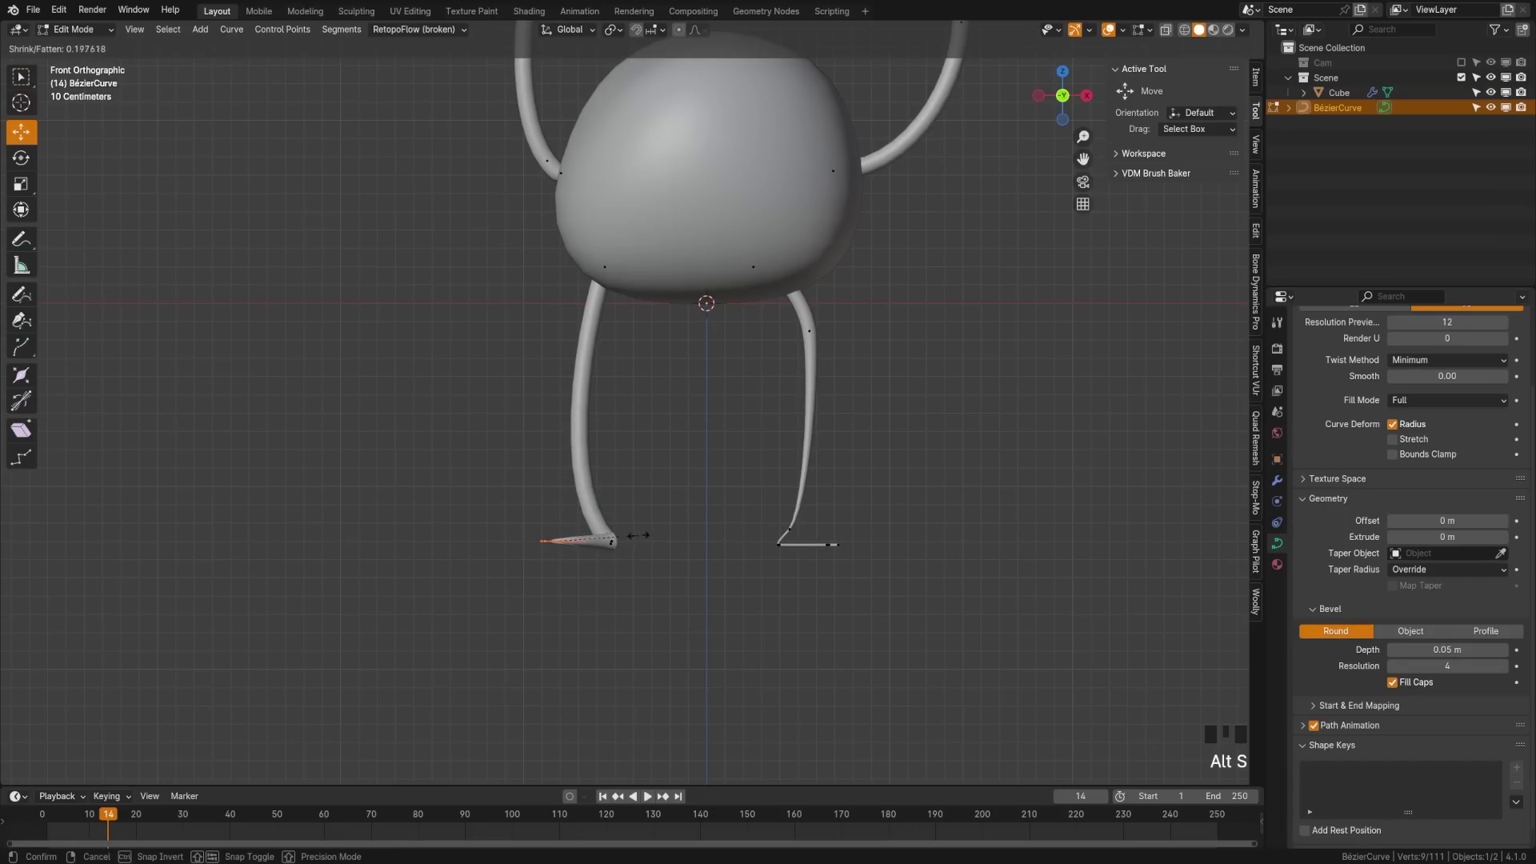
pyautogui.click(640, 536)
pyautogui.moveTo(593, 577); pyautogui.dragTo(690, 496)
pyautogui.hotkey('alt', 's')
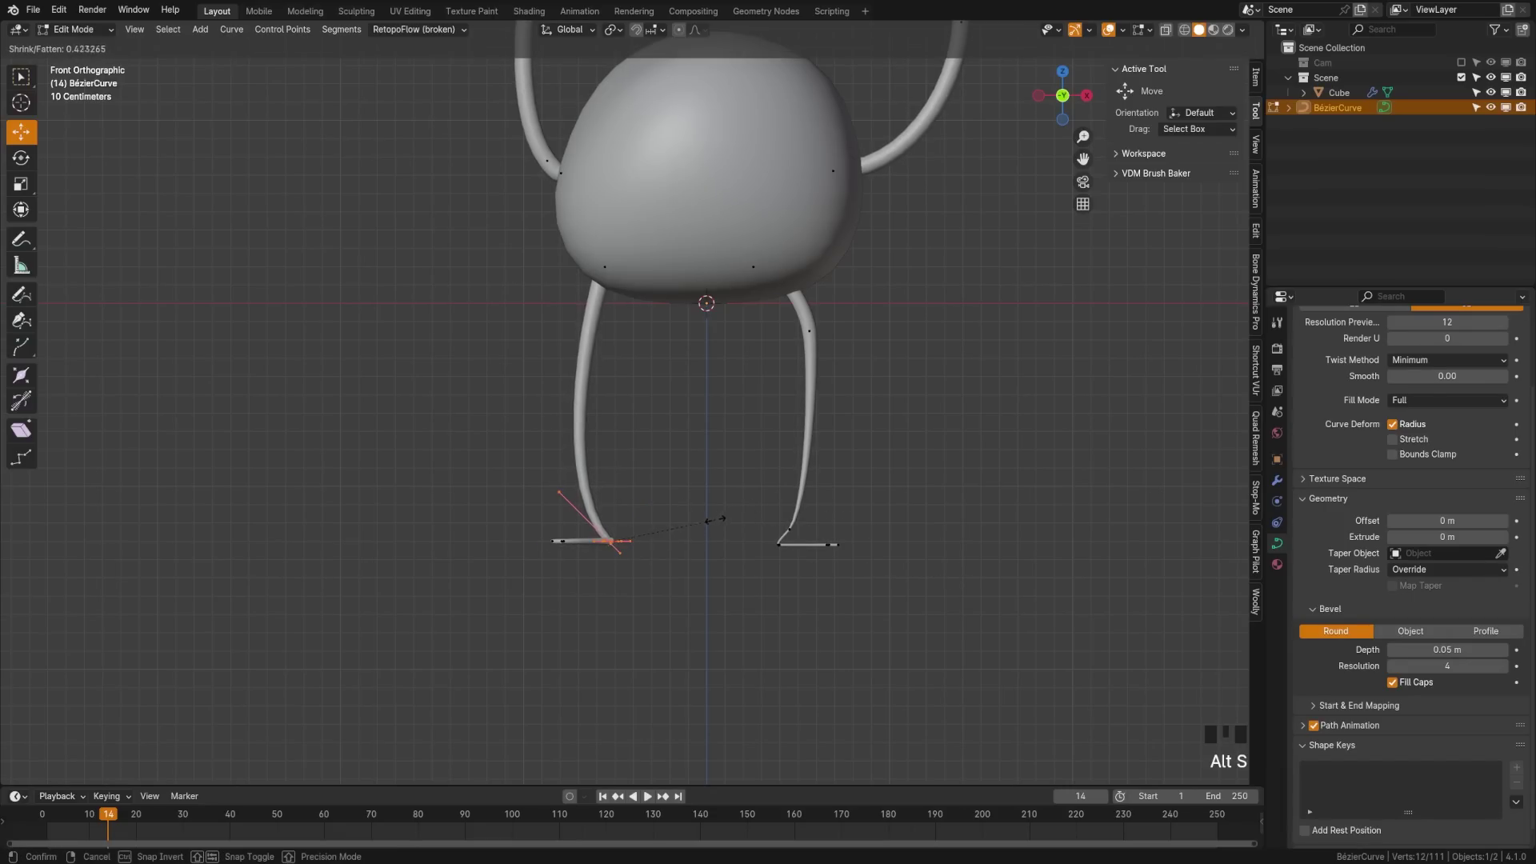
pyautogui.click(568, 303)
pyautogui.click(677, 342)
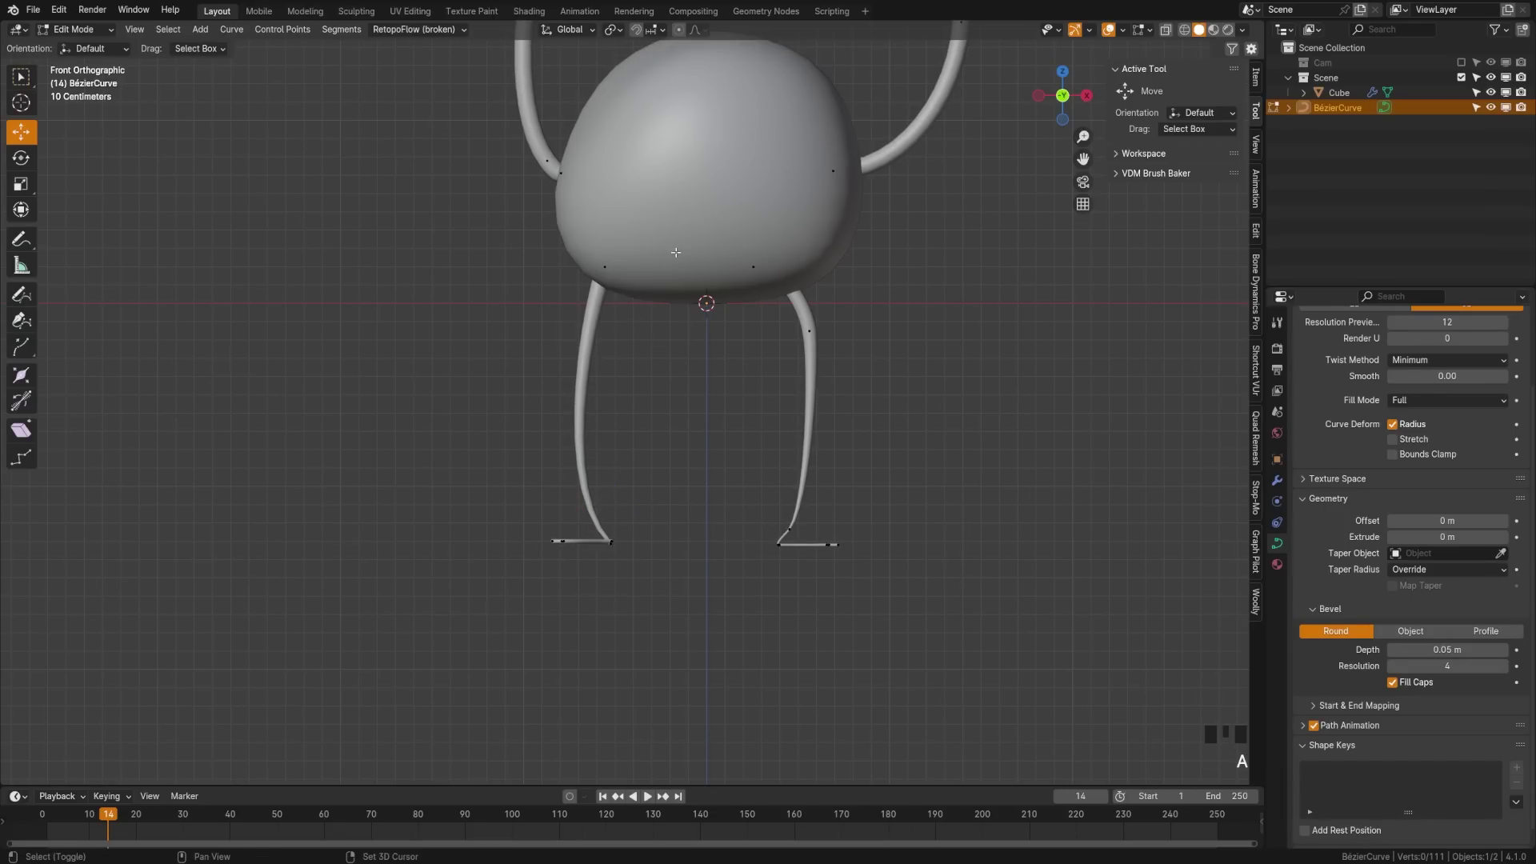
# Shrink the curve radius around the -X arm's wrist and hand.
pyautogui.keyDown('shift'); pyautogui.moveTo(567, 324); pyautogui.dragTo(519, 408, button='middle'); pyautogui.keyUp('shift')
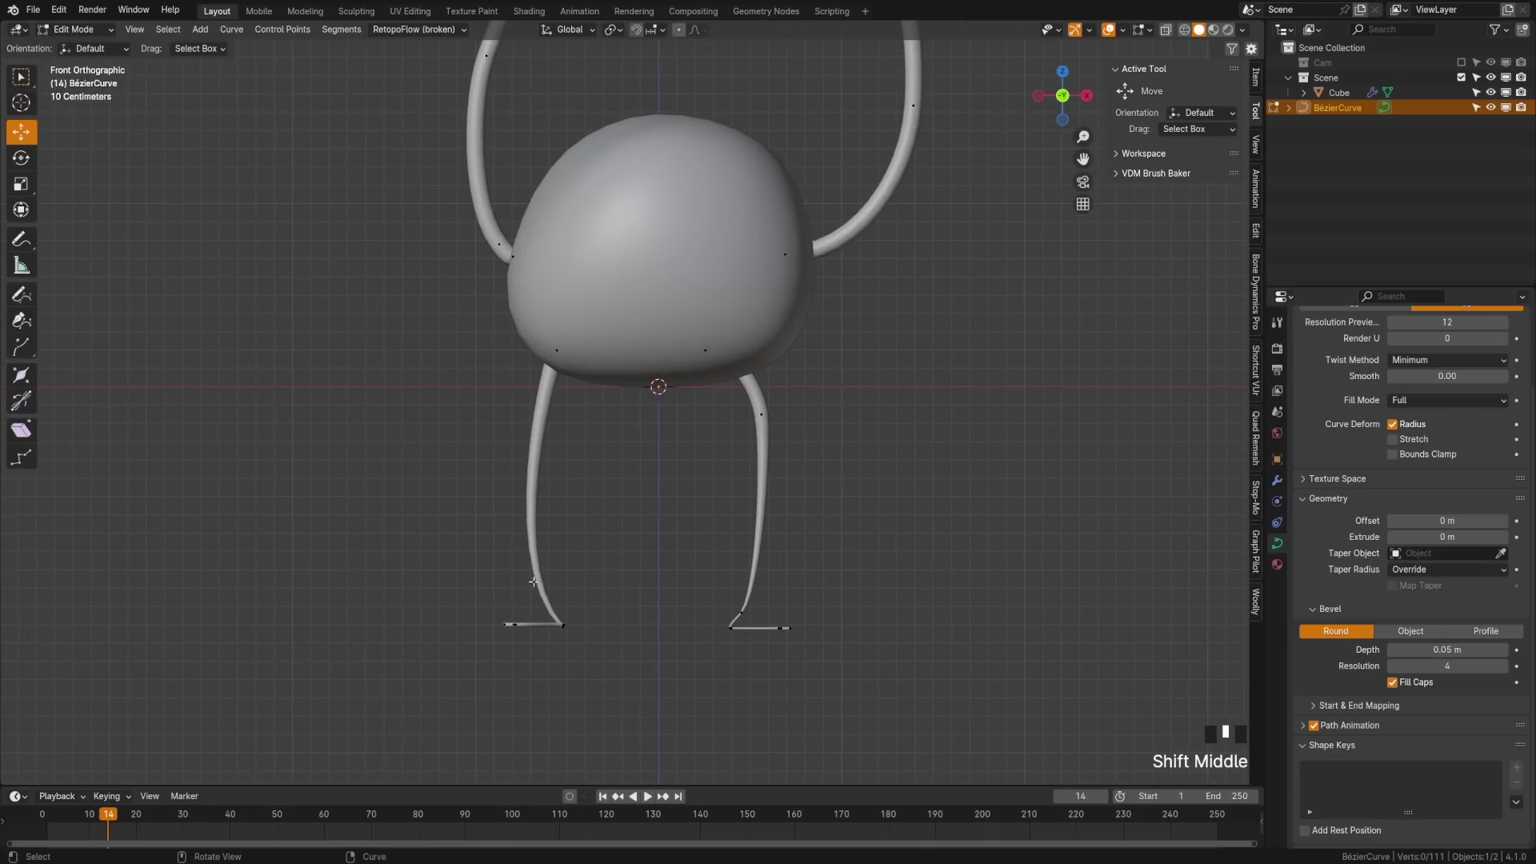
pyautogui.keyDown('shift'); pyautogui.moveTo(554, 582); pyautogui.dragTo(516, 216, button='middle'); pyautogui.keyUp('shift')
pyautogui.moveTo(498, 159); pyautogui.dragTo(618, 238)
pyautogui.moveTo(618, 238); pyautogui.dragTo(620, 239)
pyautogui.hotkey('alt', 's')
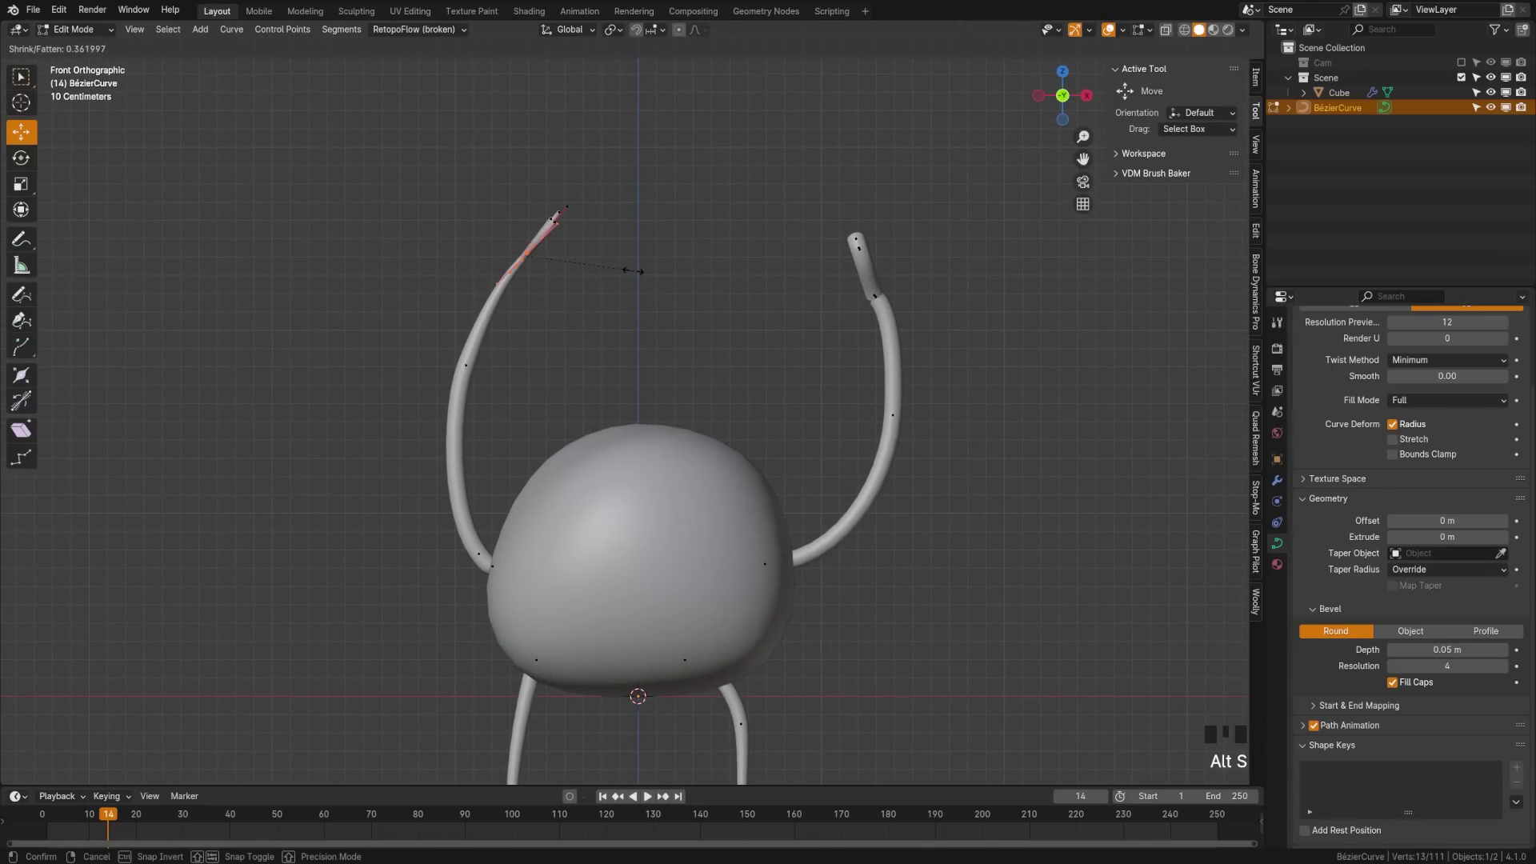
pyautogui.click(631, 271)
# Adjust the curve radius at the -X arm's middle control point and at its shoulder points to taper the arm.
pyautogui.moveTo(387, 329); pyautogui.dragTo(576, 392)
pyautogui.hotkey('alt', 's')
pyautogui.click(720, 380)
pyautogui.moveTo(386, 506); pyautogui.dragTo(521, 573)
pyautogui.hotkey('alt', 's')
pyautogui.click(884, 524)
# Shrink the curve radius of the +X hand and wrist points and clear the selection.
pyautogui.moveTo(808, 192); pyautogui.dragTo(984, 340)
pyautogui.hotkey('alt', 's')
pyautogui.click(913, 291)
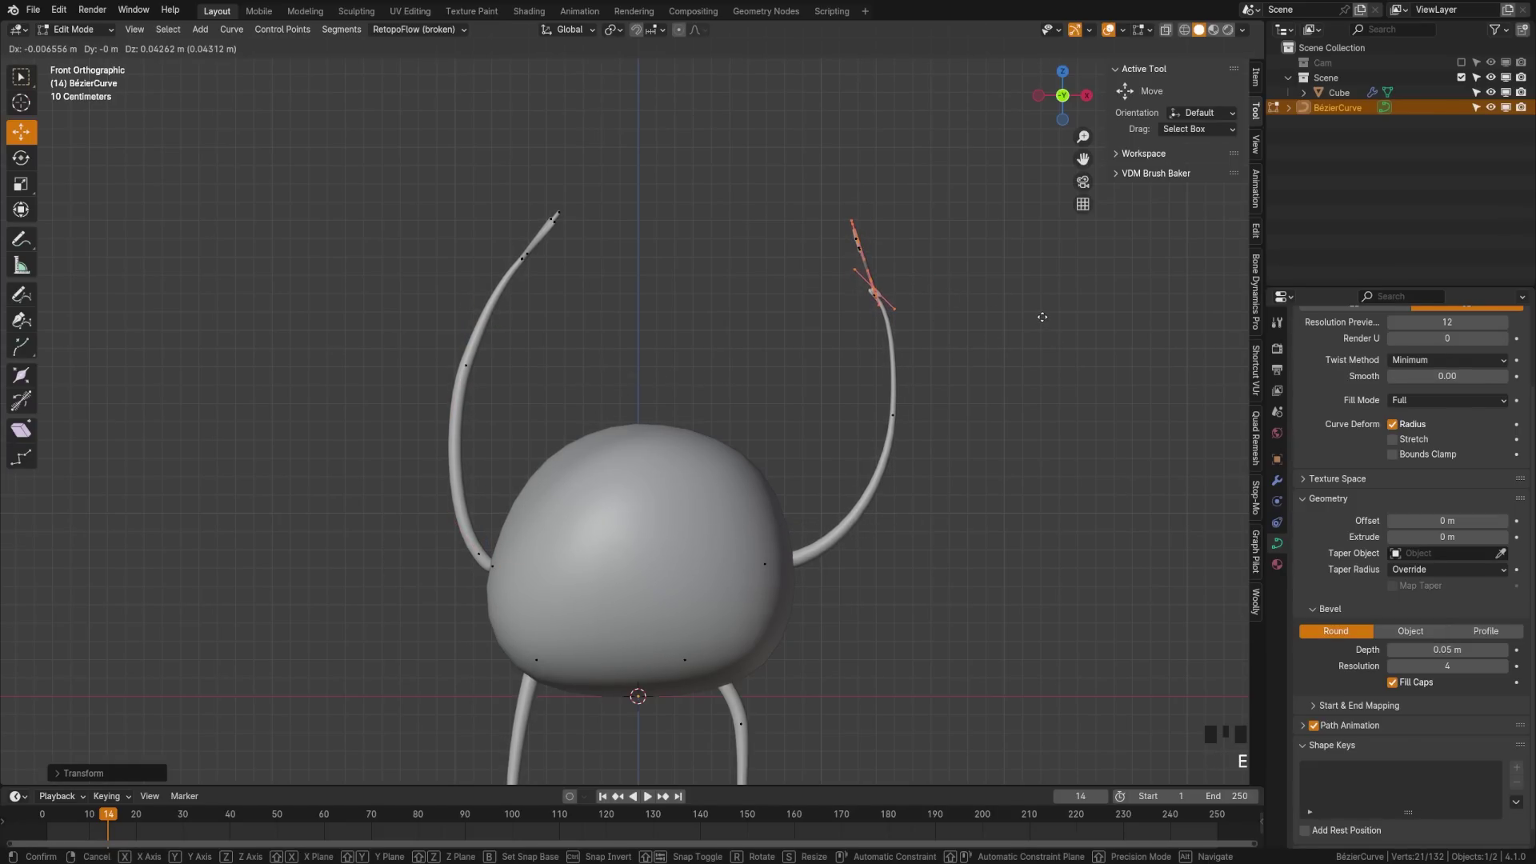
pyautogui.click(1042, 318)
pyautogui.press('a')
pyautogui.press('a')
# Return to Object Mode and inspect the tapered arms and legs from several angles.
pyautogui.scroll(-6, 972, 436)
pyautogui.moveTo(1028, 463); pyautogui.dragTo(661, 478, button='middle')
pyautogui.moveTo(662, 478); pyautogui.dragTo(905, 477)
pyautogui.moveTo(904, 477); pyautogui.dragTo(917, 478, button='middle')
pyautogui.press('Tab')
pyautogui.click(669, 481)
pyautogui.moveTo(648, 482); pyautogui.dragTo(707, 490, button='middle')
pyautogui.press('a')
pyautogui.scroll(4, 732, 456)
pyautogui.click(793, 501)
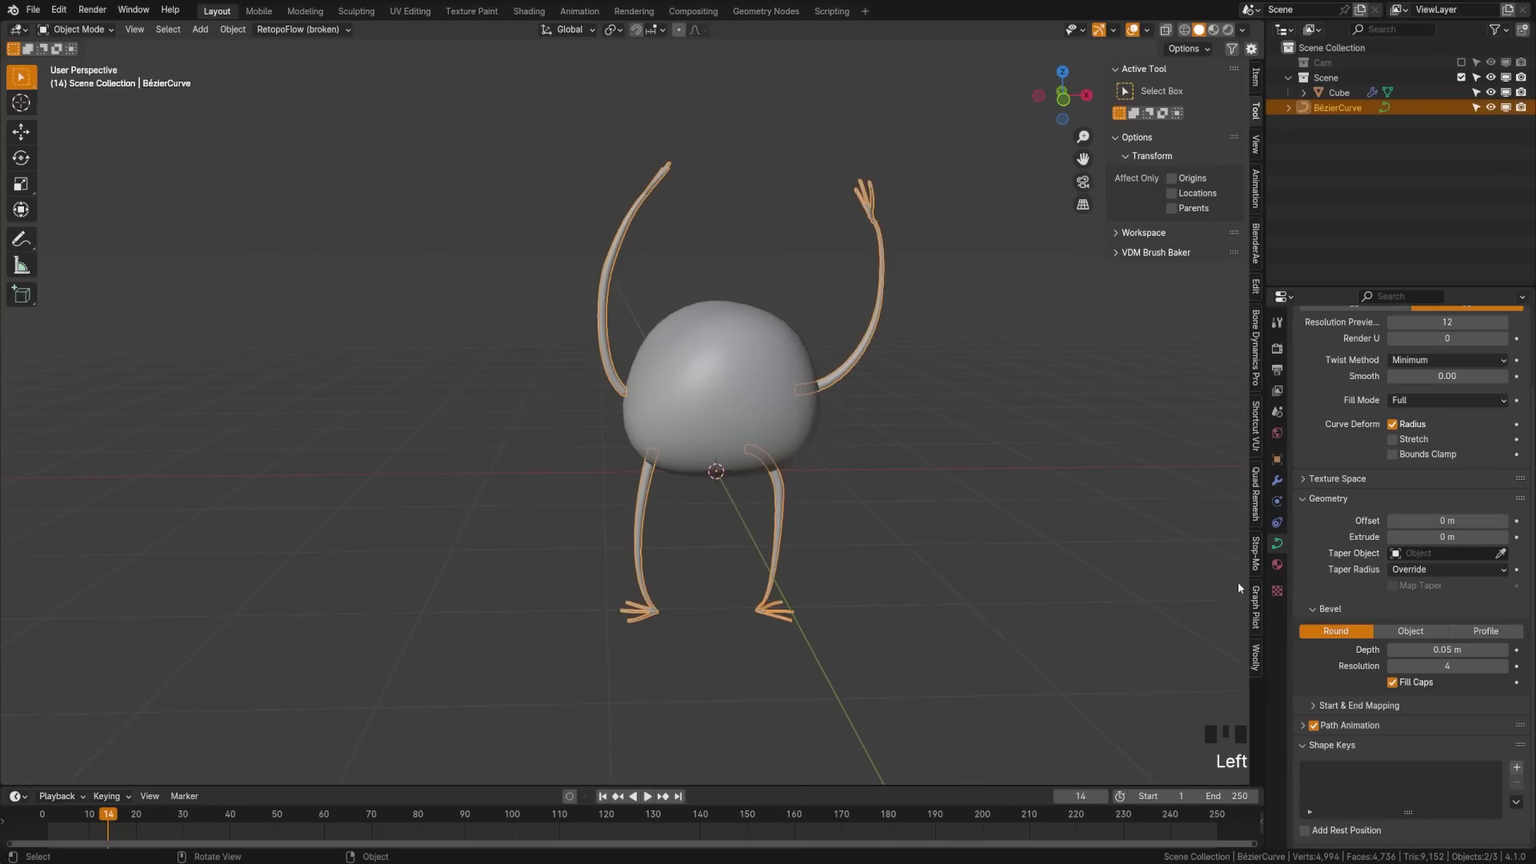
# Bring up the material settings and convert the limb curves to a mesh.
pyautogui.click(755, 415)
pyautogui.click(1277, 586)
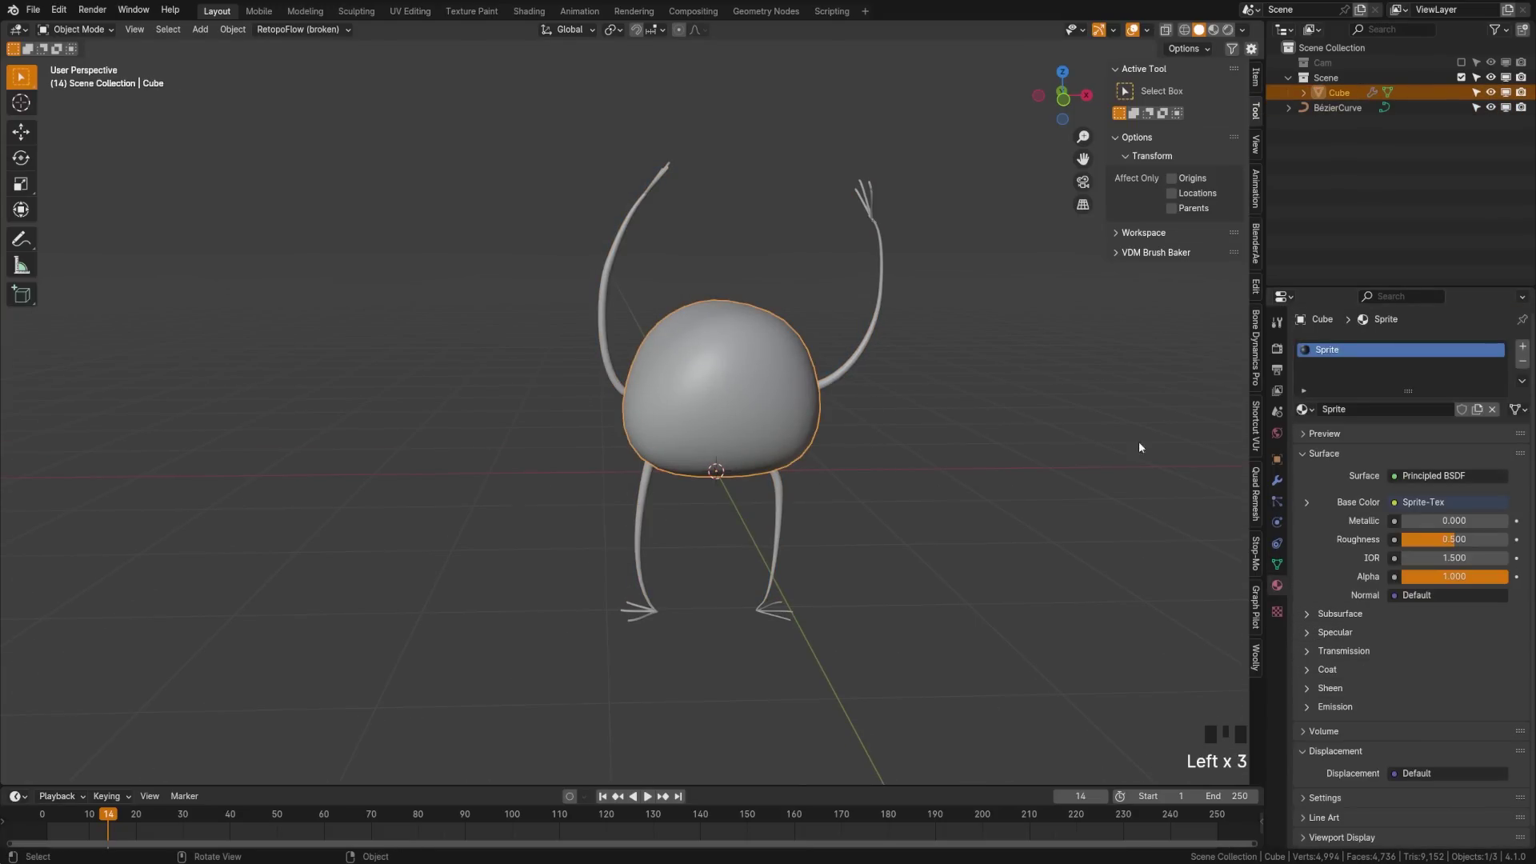
pyautogui.click(782, 491)
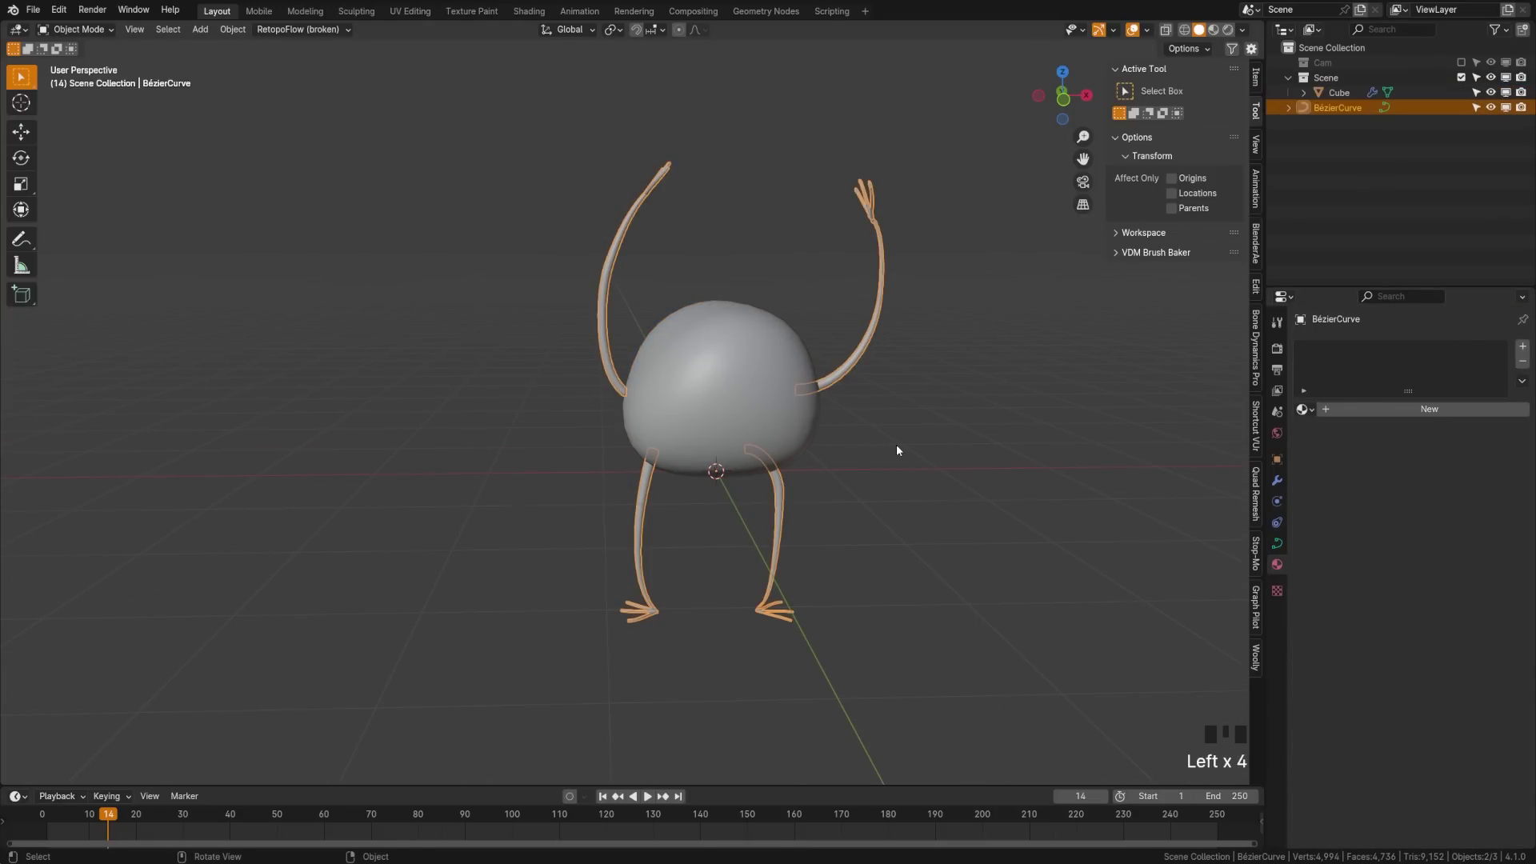
pyautogui.press('space')
pyautogui.write('ci')
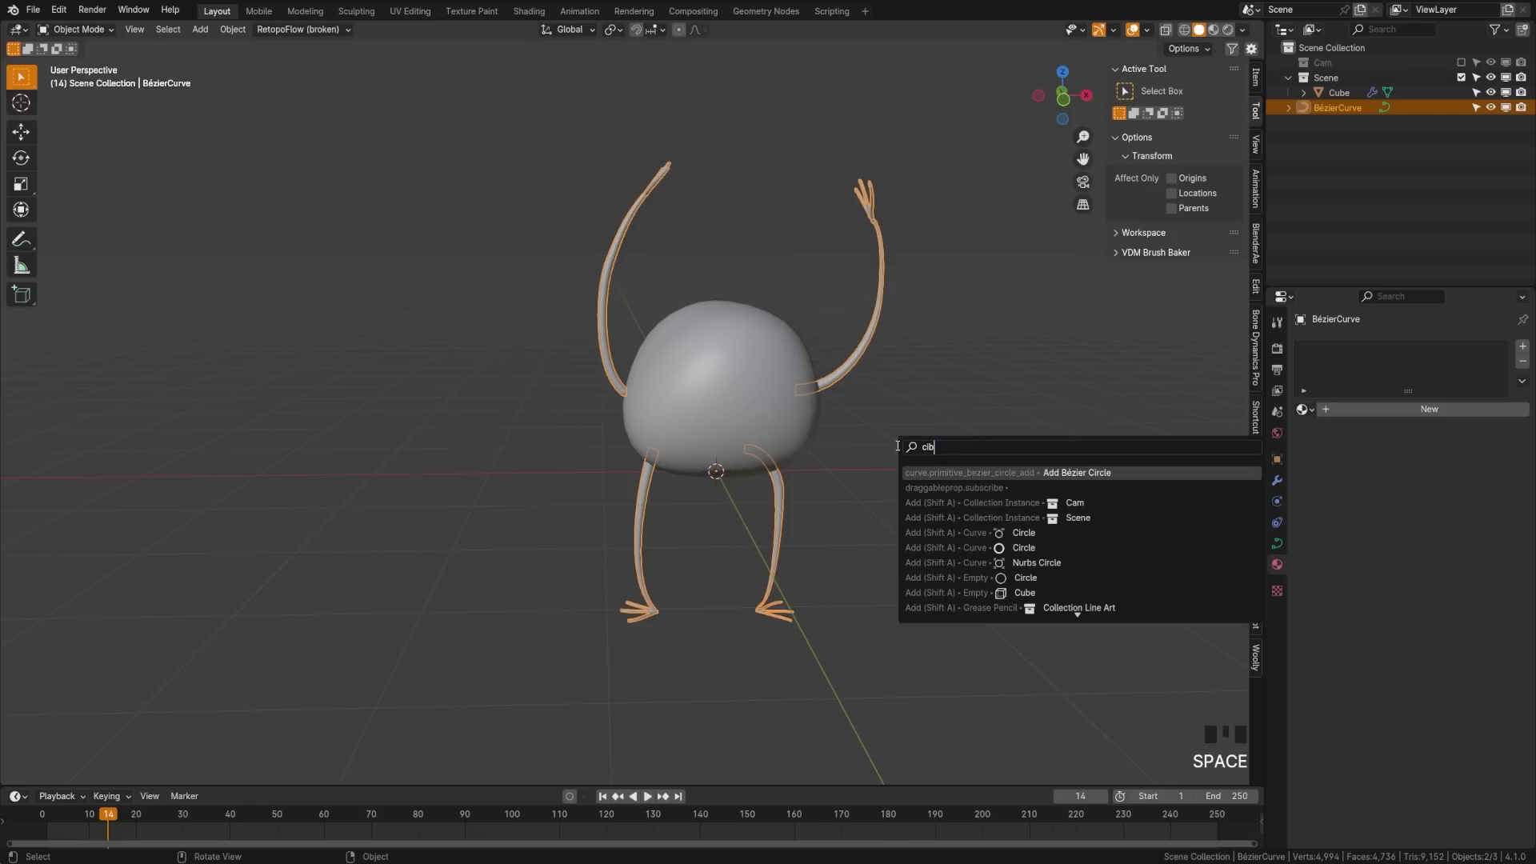
pyautogui.press('BackSpace')
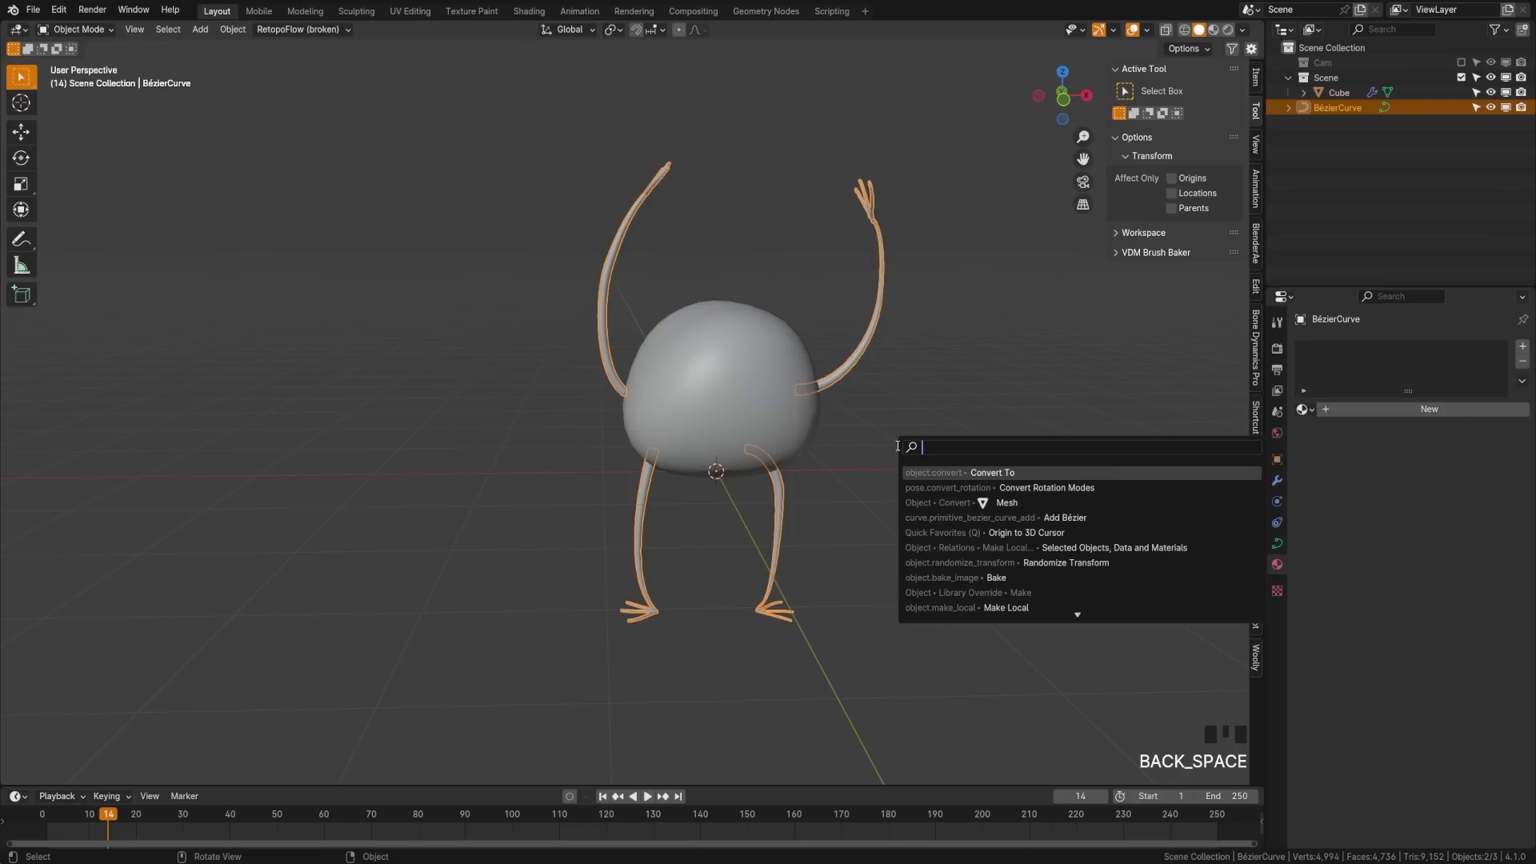
pyautogui.press('Return')
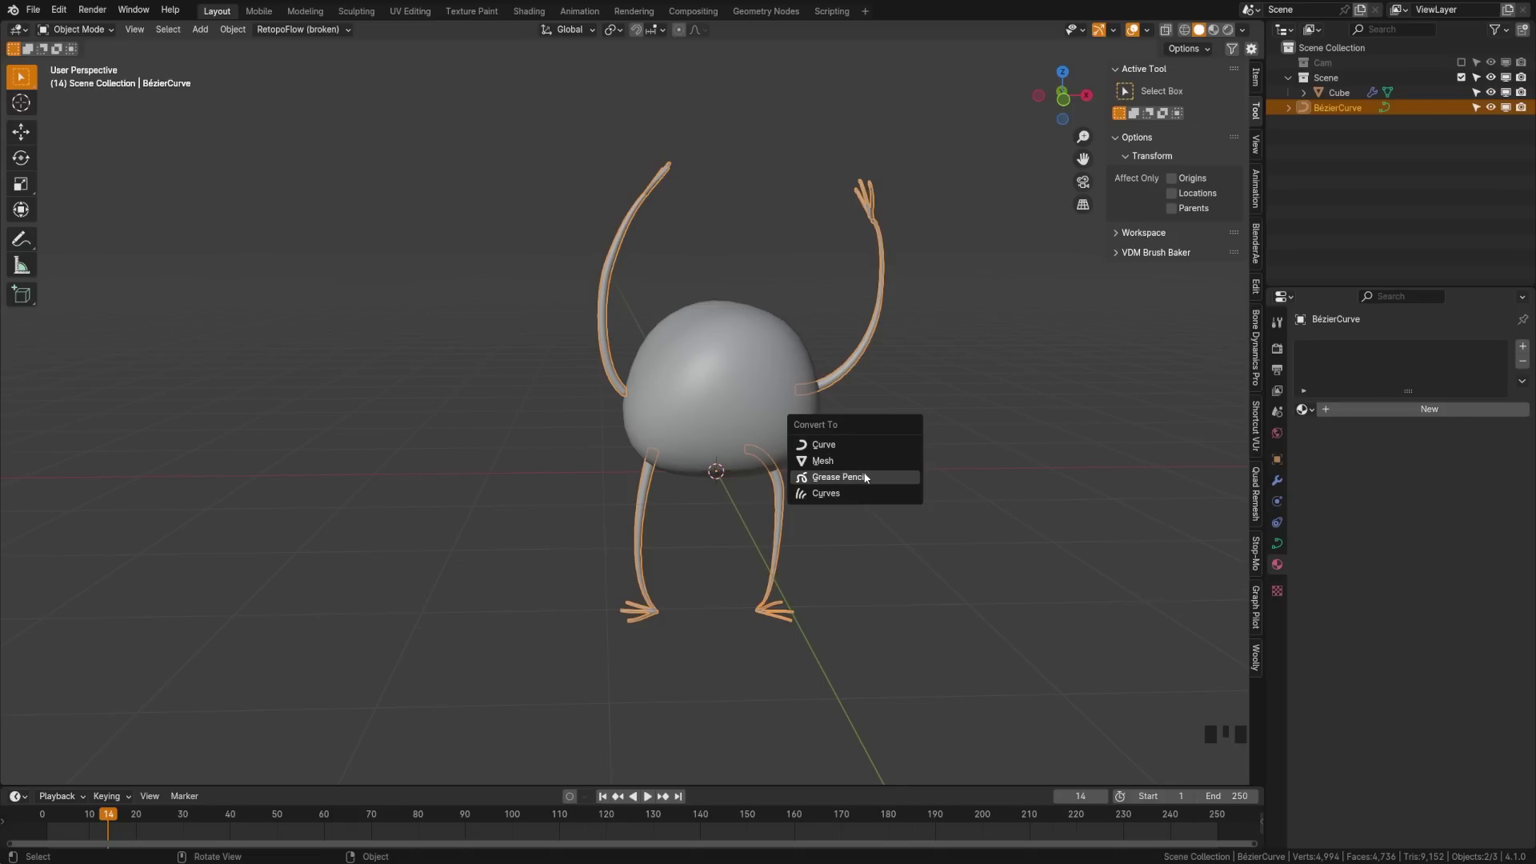
pyautogui.click(867, 462)
# Create a new material for the limbs and name it Arms+Legs.
pyautogui.moveTo(936, 480); pyautogui.dragTo(1010, 494, button='middle')
pyautogui.click(1385, 412)
pyautogui.doubleClick(1384, 404)
pyautogui.write('Arms')
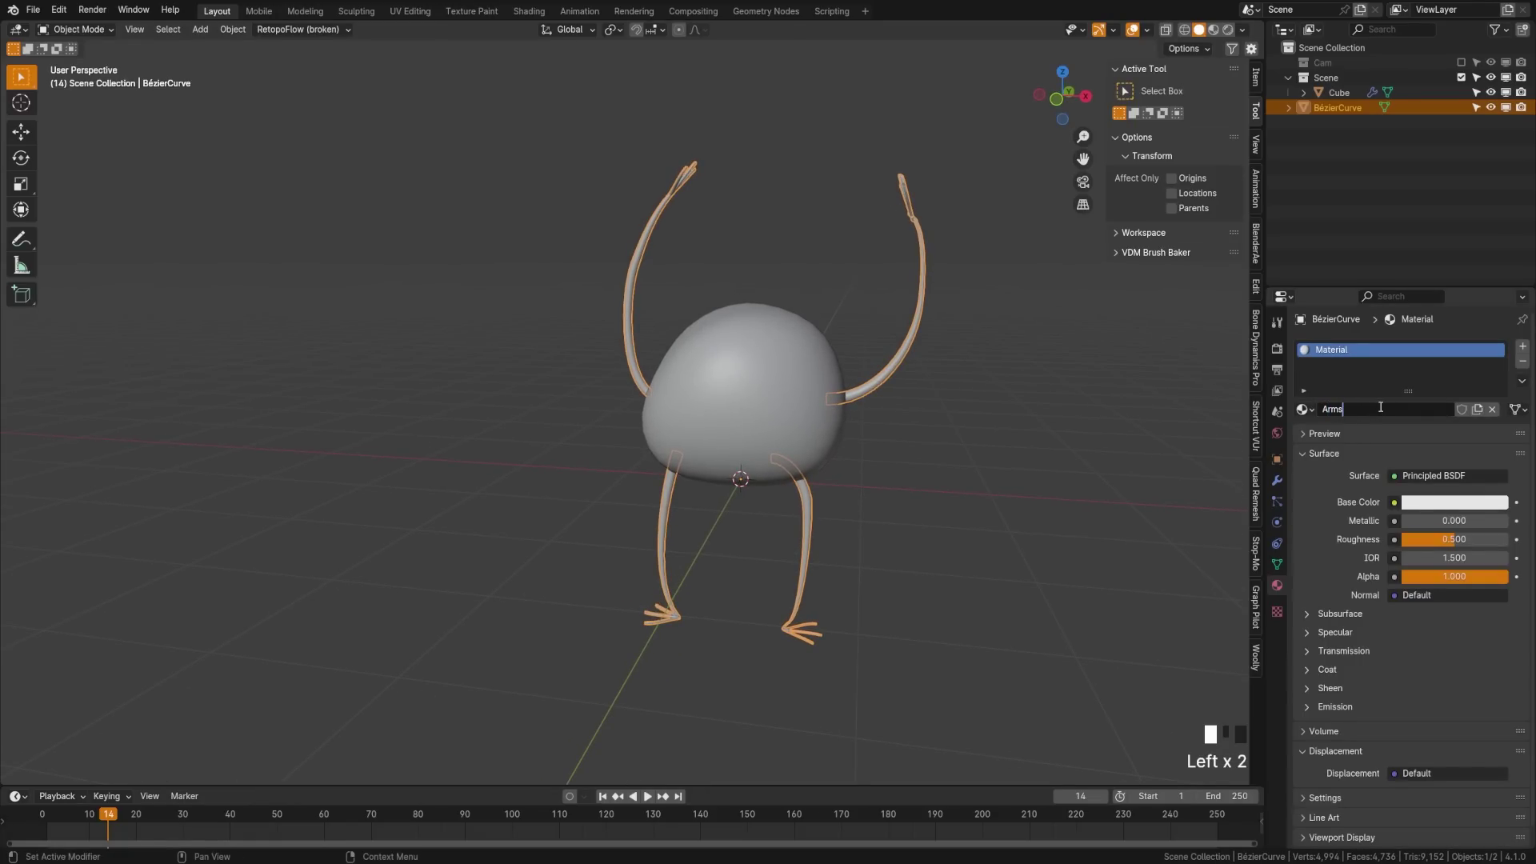
pyautogui.write('+Legs')
pyautogui.press('Return')
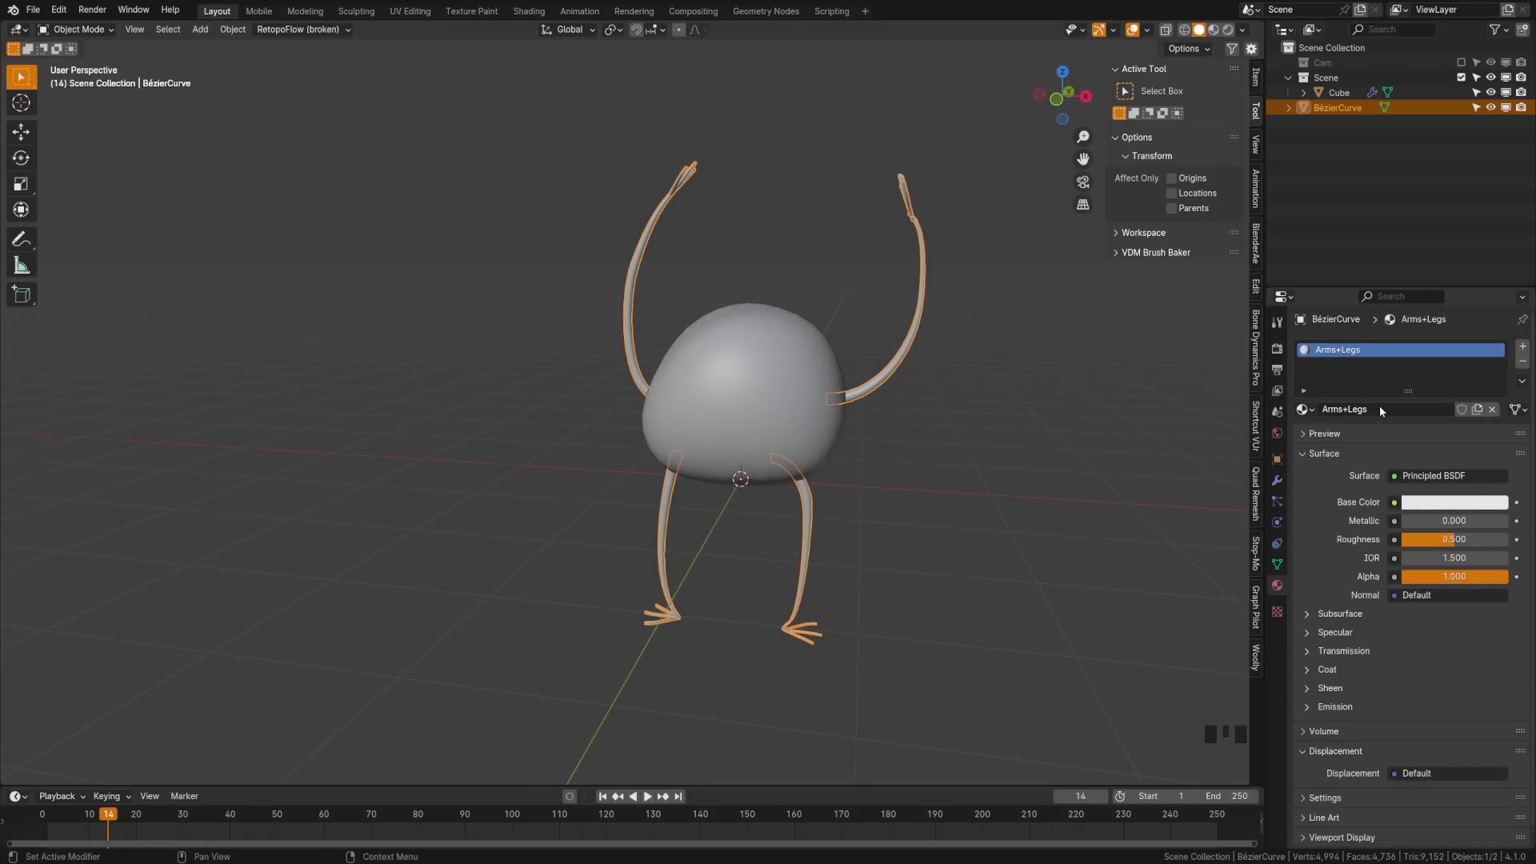
# Split the 3D view and show the Sprite-Tex image in an Image Editor beside it.
pyautogui.moveTo(4, 24); pyautogui.dragTo(645, 32)
pyautogui.click(18, 29)
pyautogui.click(50, 86)
pyautogui.click(256, 30)
pyautogui.click(367, 274)
pyautogui.scroll(-3, 487, 364)
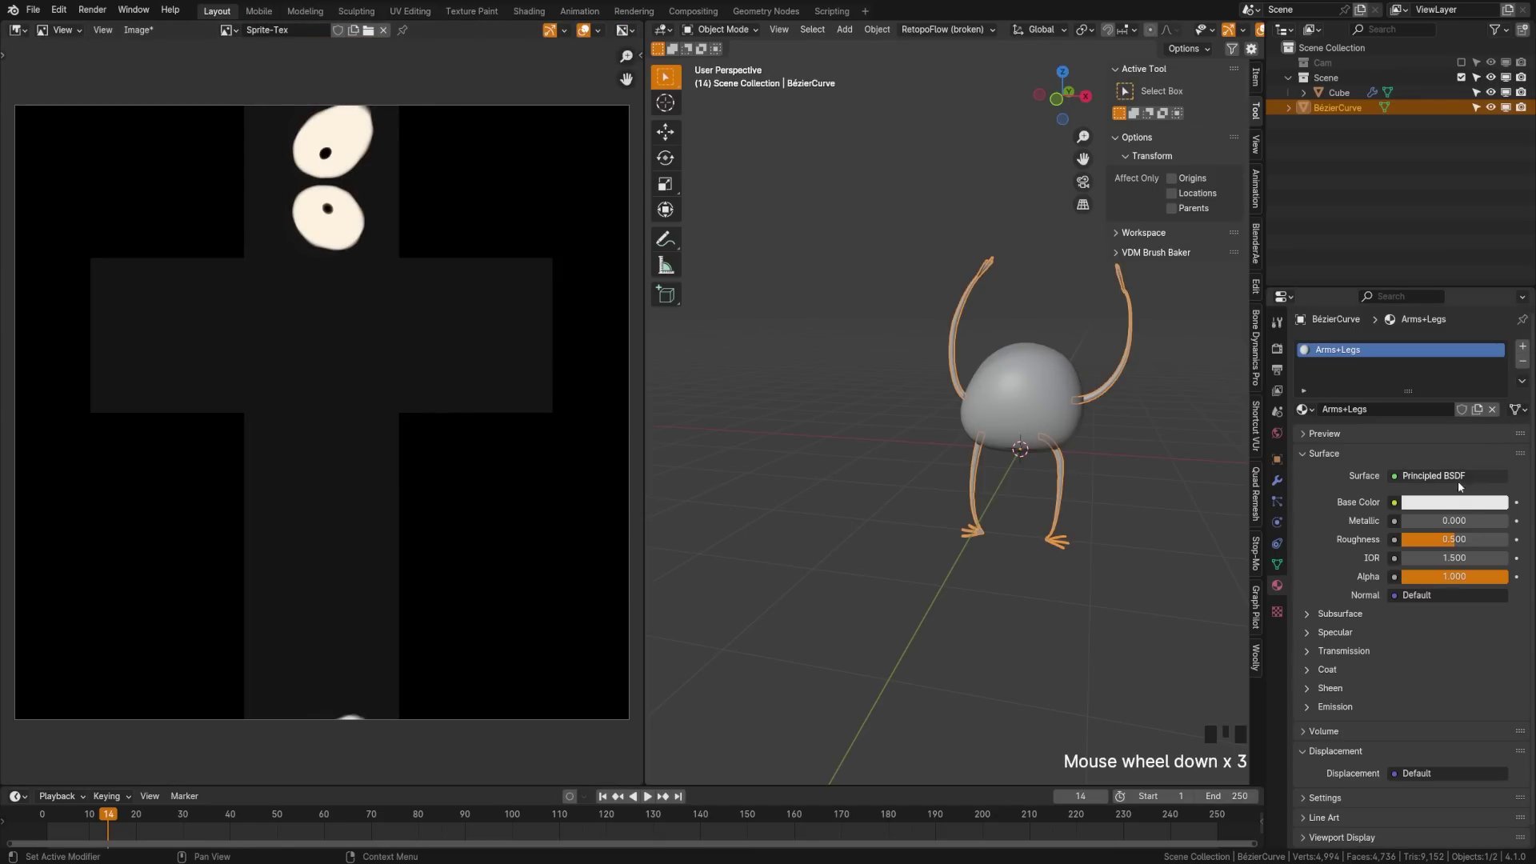
# Set the Arms+Legs material's base color by sampling the dark body color from the Sprite-Tex image.
pyautogui.click(1479, 503)
pyautogui.click(1492, 436)
pyautogui.click(510, 357)
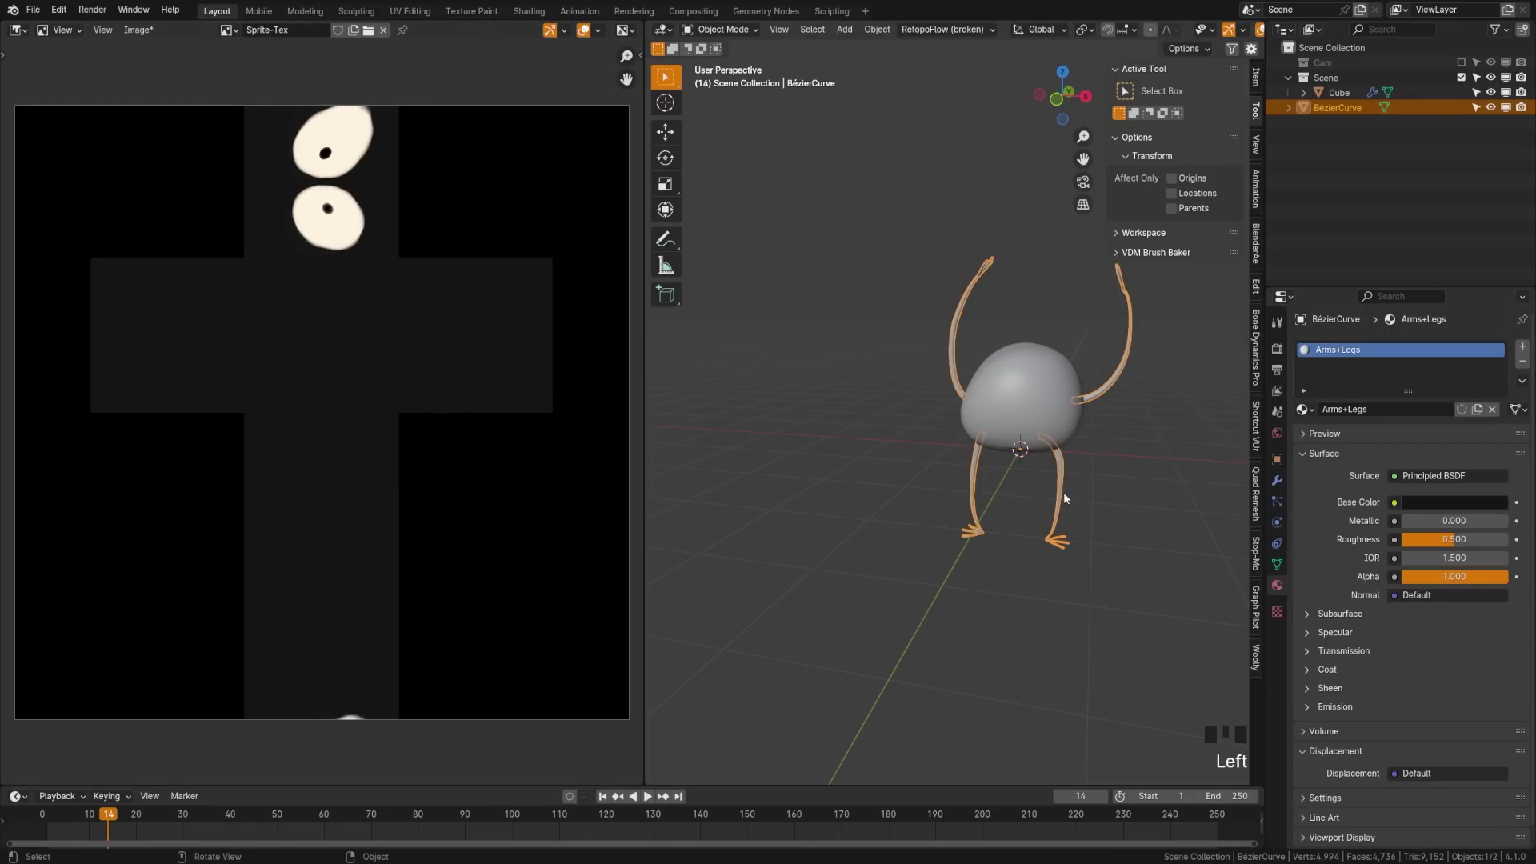
# Preview the character in Rendered shading with Scene World lighting turned off.
pyautogui.press('z')
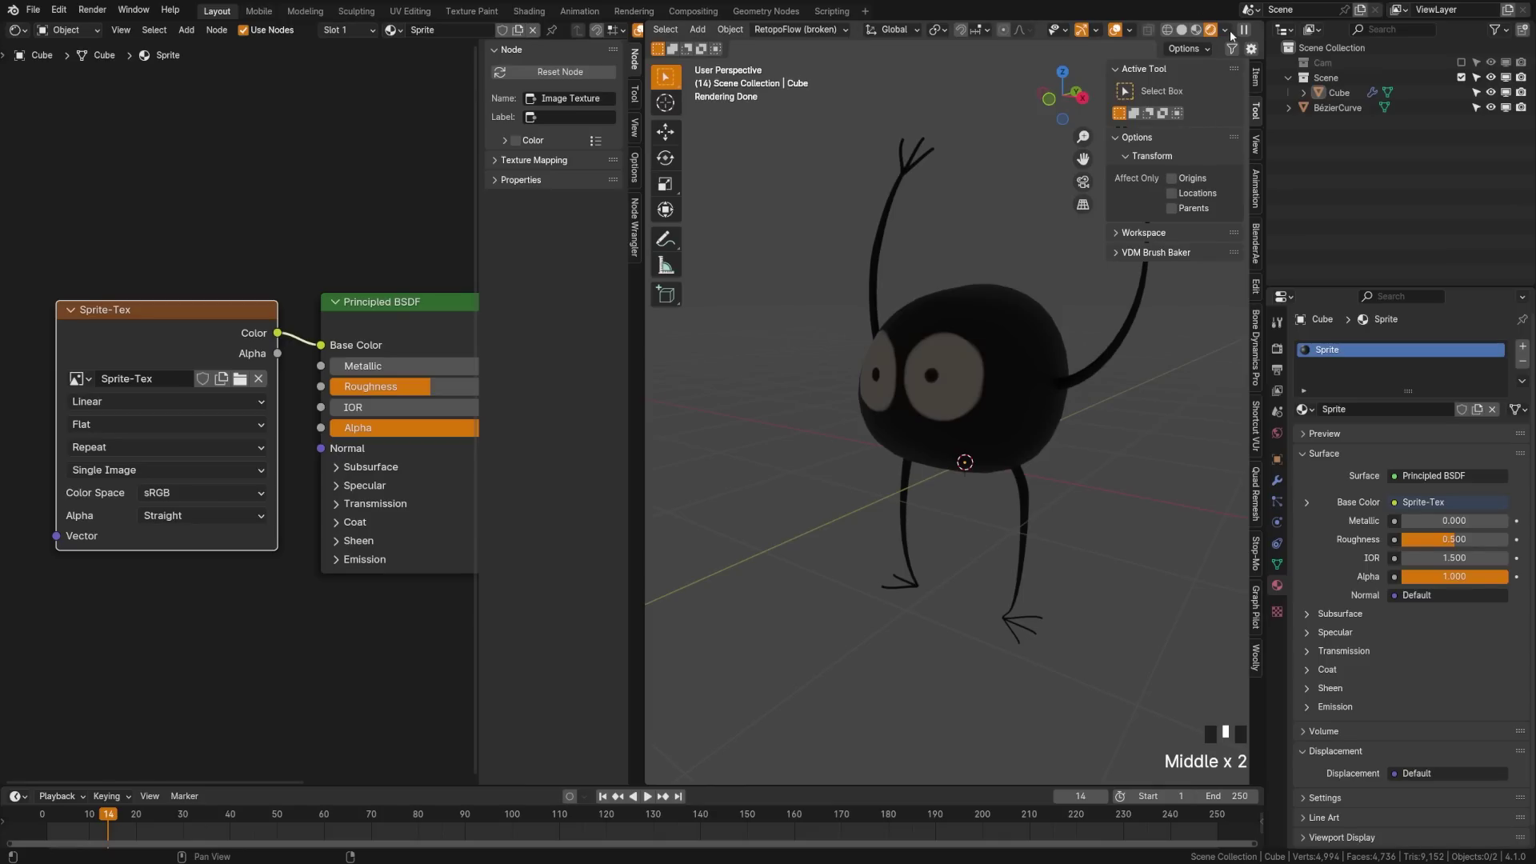
pyautogui.click(1225, 29)
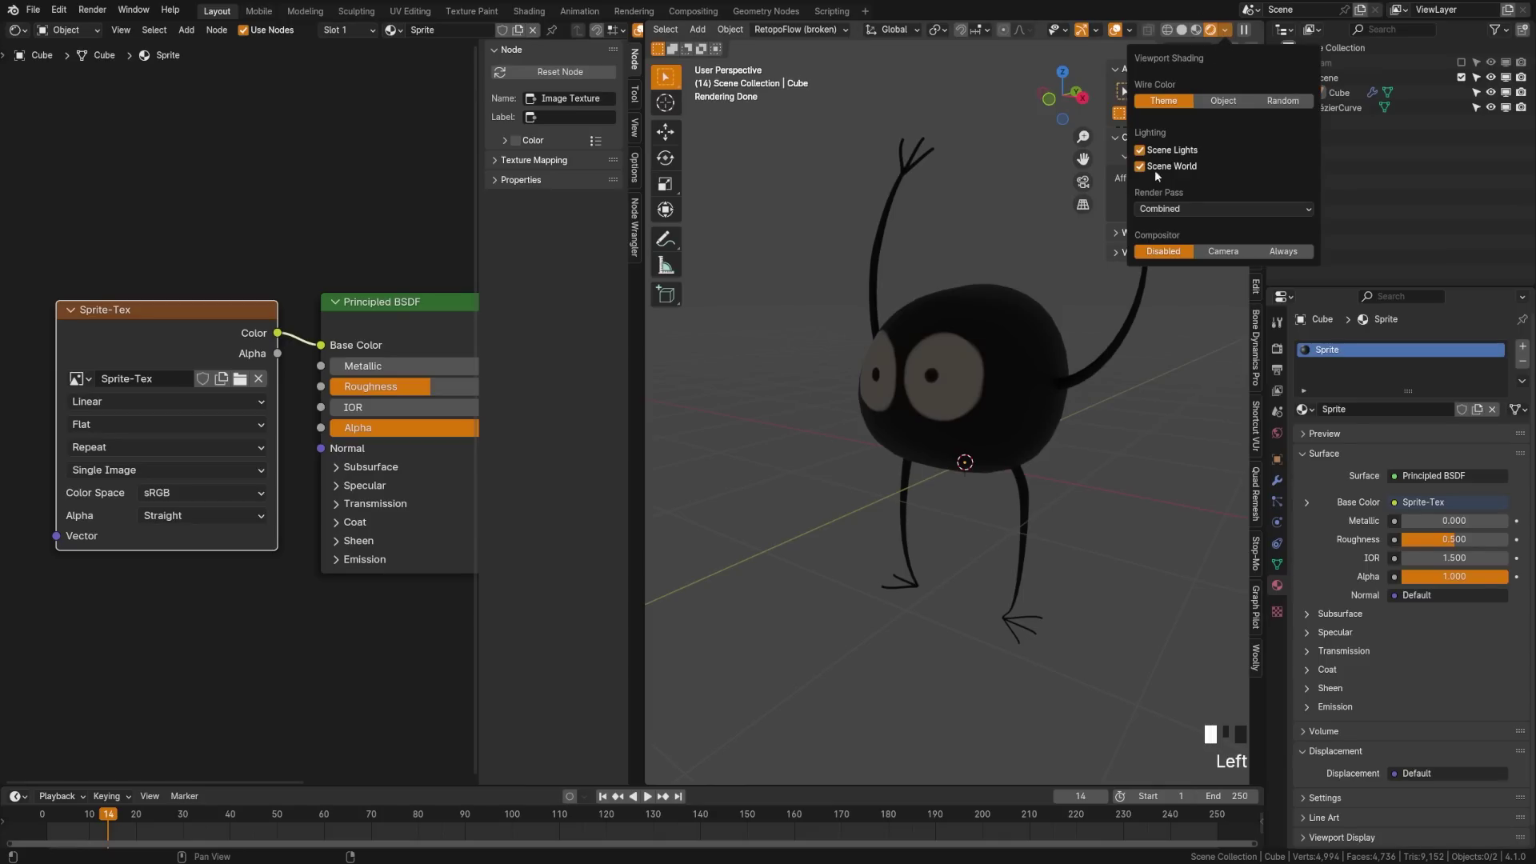
pyautogui.click(1141, 170)
pyautogui.scroll(-2, 958, 453)
pyautogui.moveTo(959, 453); pyautogui.dragTo(922, 445, button='middle')
# Set the Sprite material's roughness to 0.75 and its specular IOR Level to 0.15.
pyautogui.moveTo(472, 445); pyautogui.dragTo(329, 442, button='middle')
pyautogui.click(324, 383)
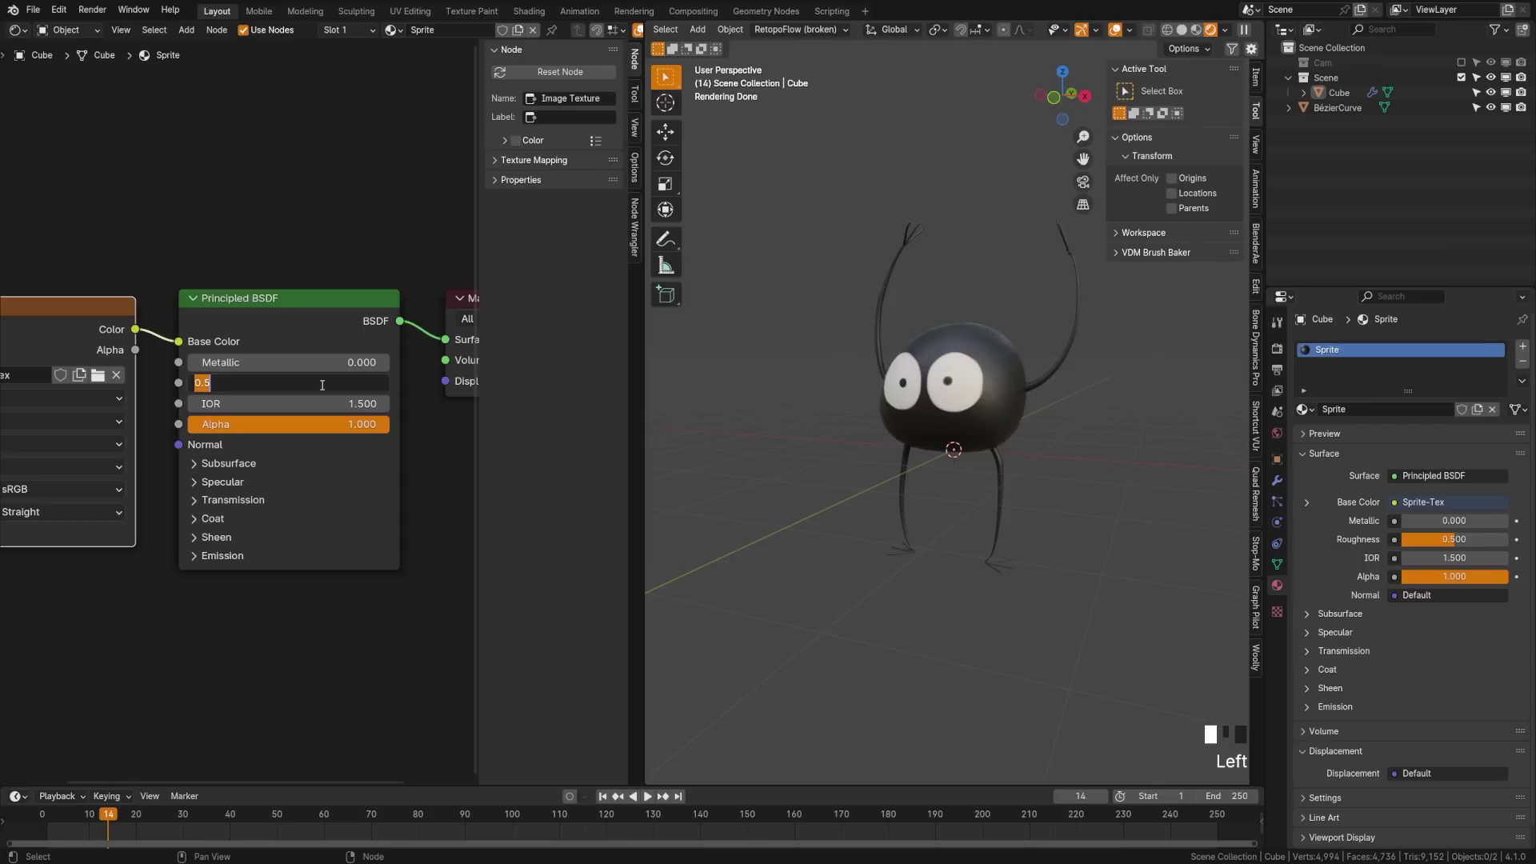
pyautogui.write('.7')
pyautogui.press('Return')
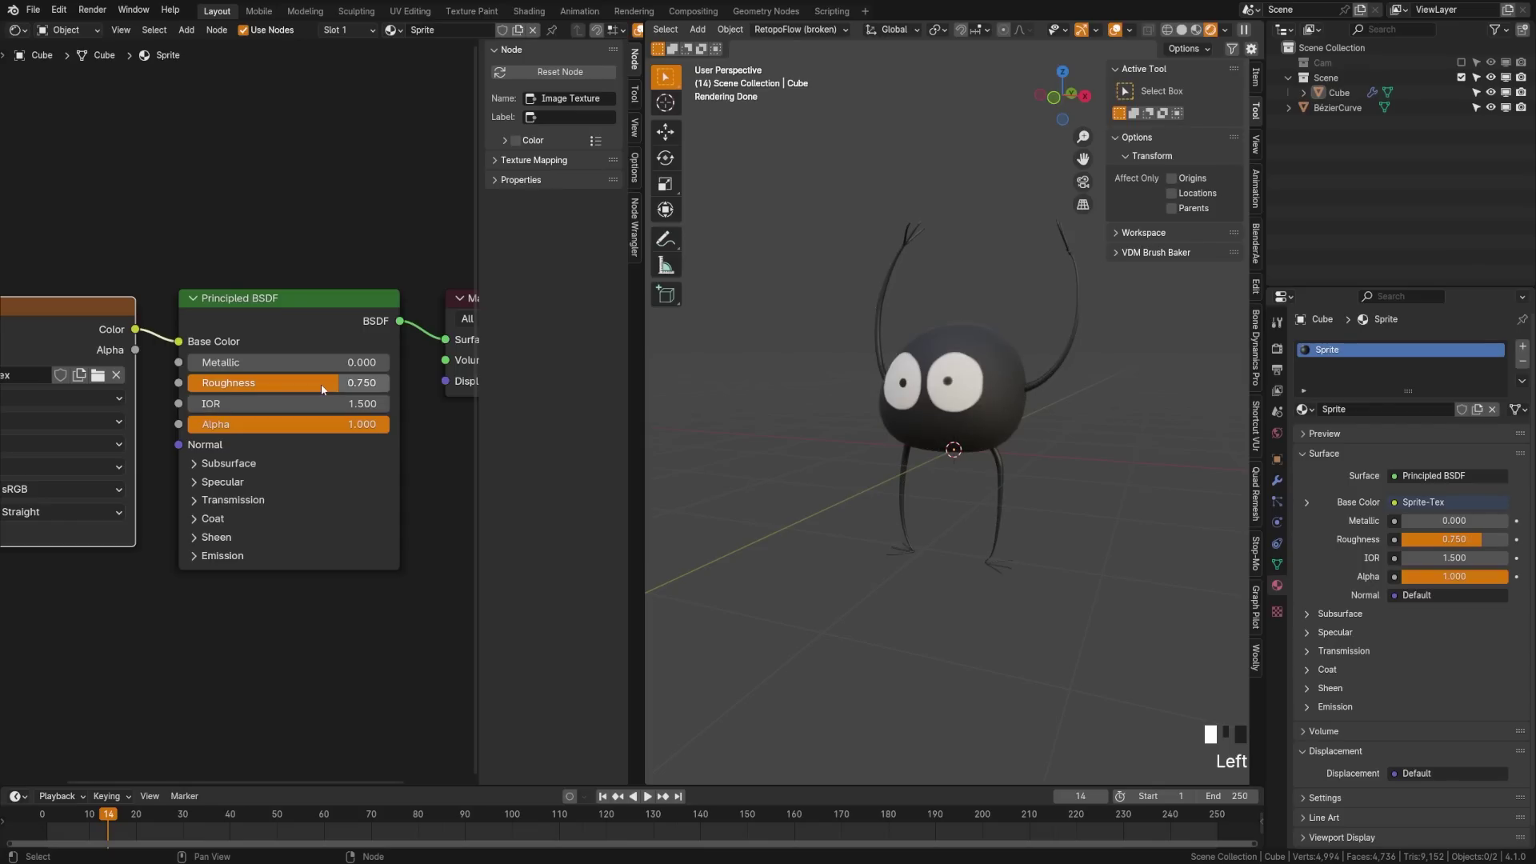
pyautogui.click(233, 483)
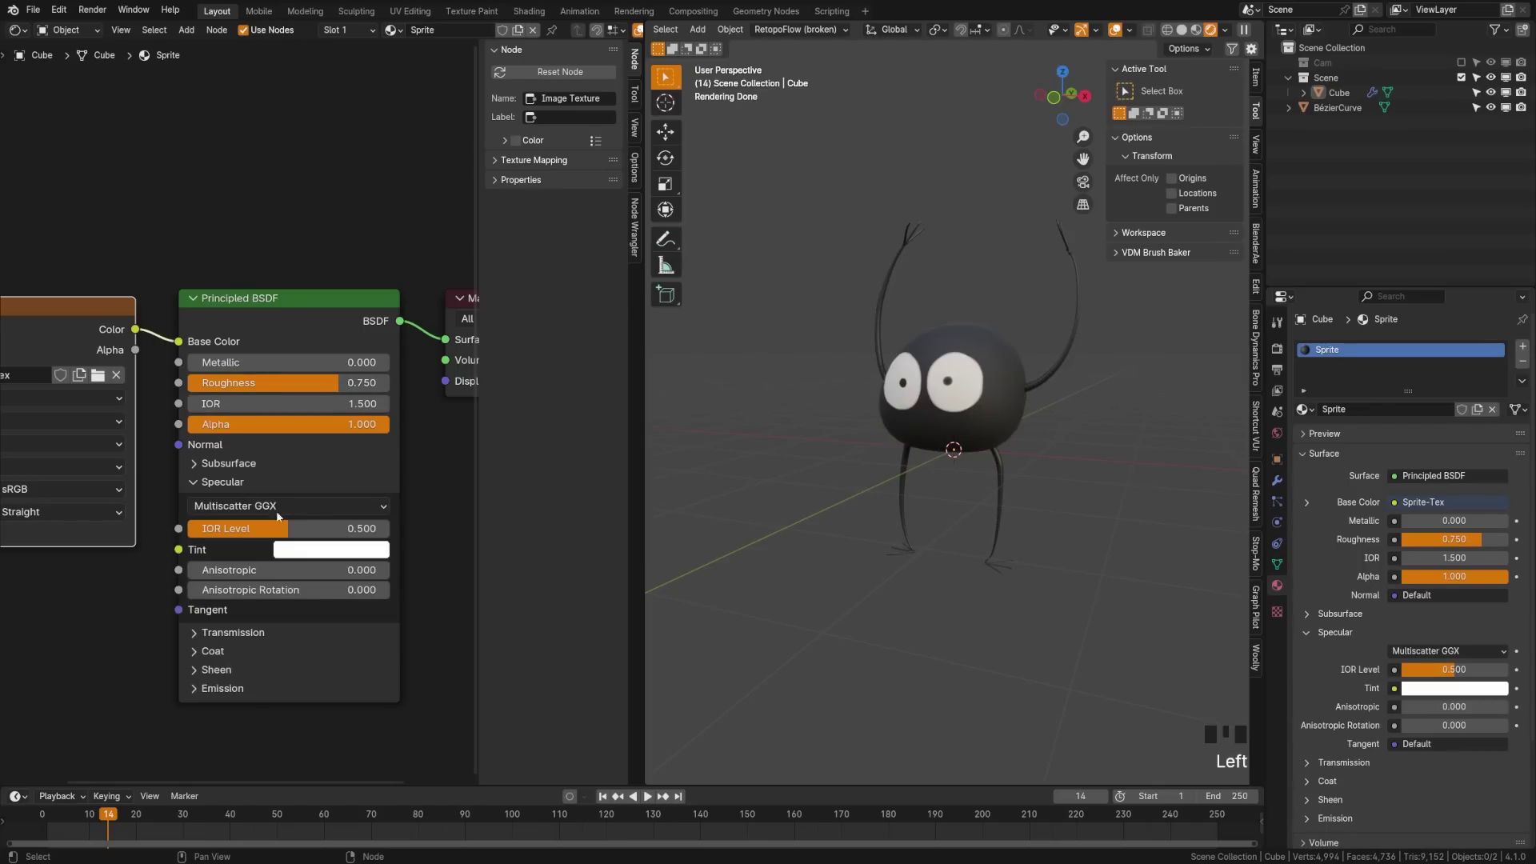
pyautogui.click(330, 525)
pyautogui.write('.15')
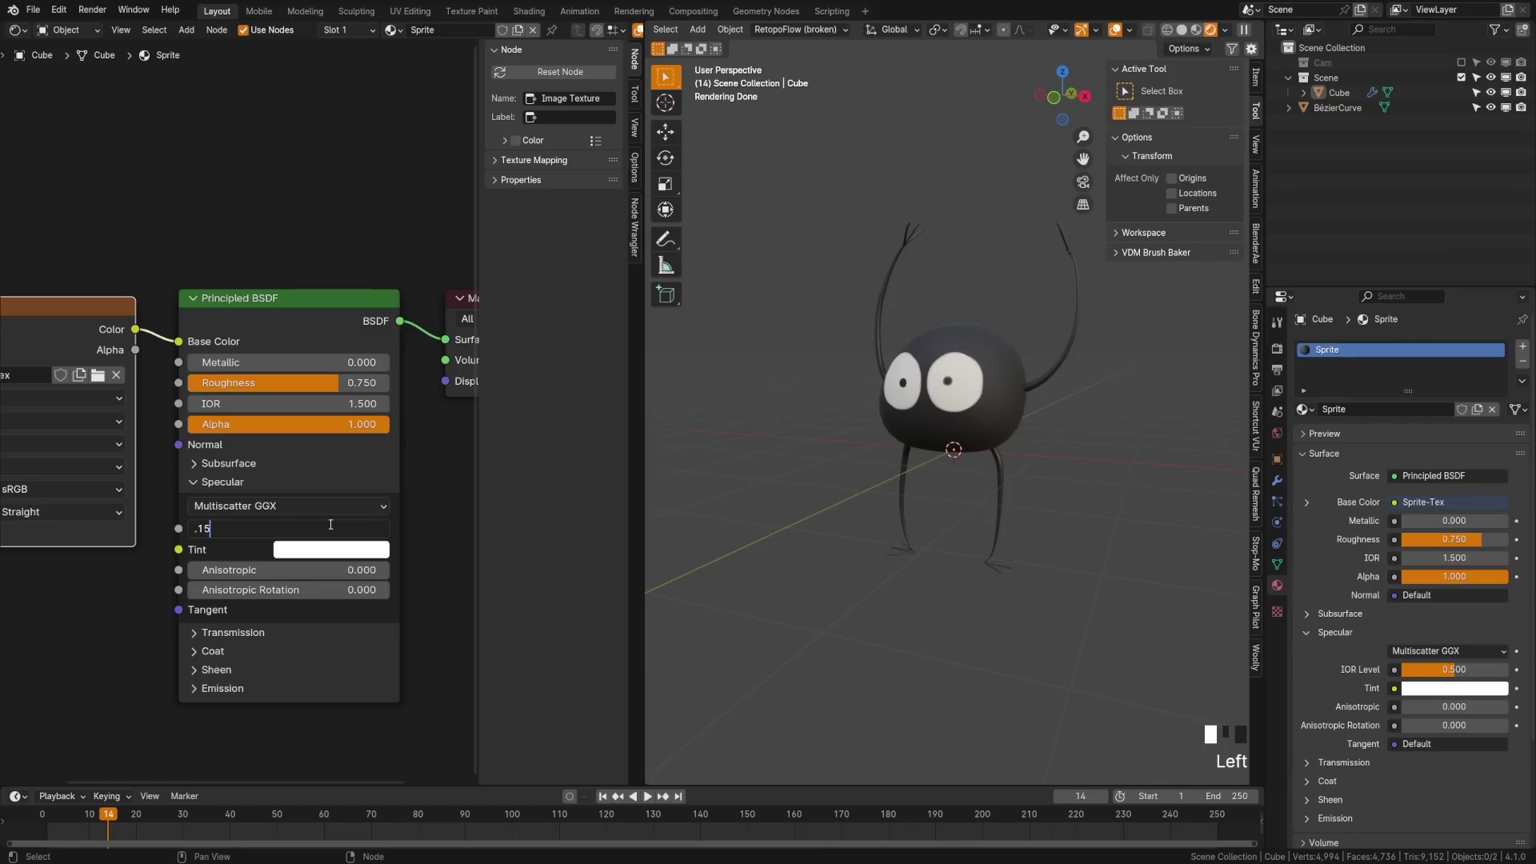
pyautogui.press('Return')
# Set the Arms+Legs material's roughness to 0.75 and specular IOR Level to 0.15, and view the result with nothing selected.
pyautogui.moveTo(976, 324); pyautogui.dragTo(497, 525, button='middle')
pyautogui.click(1033, 381)
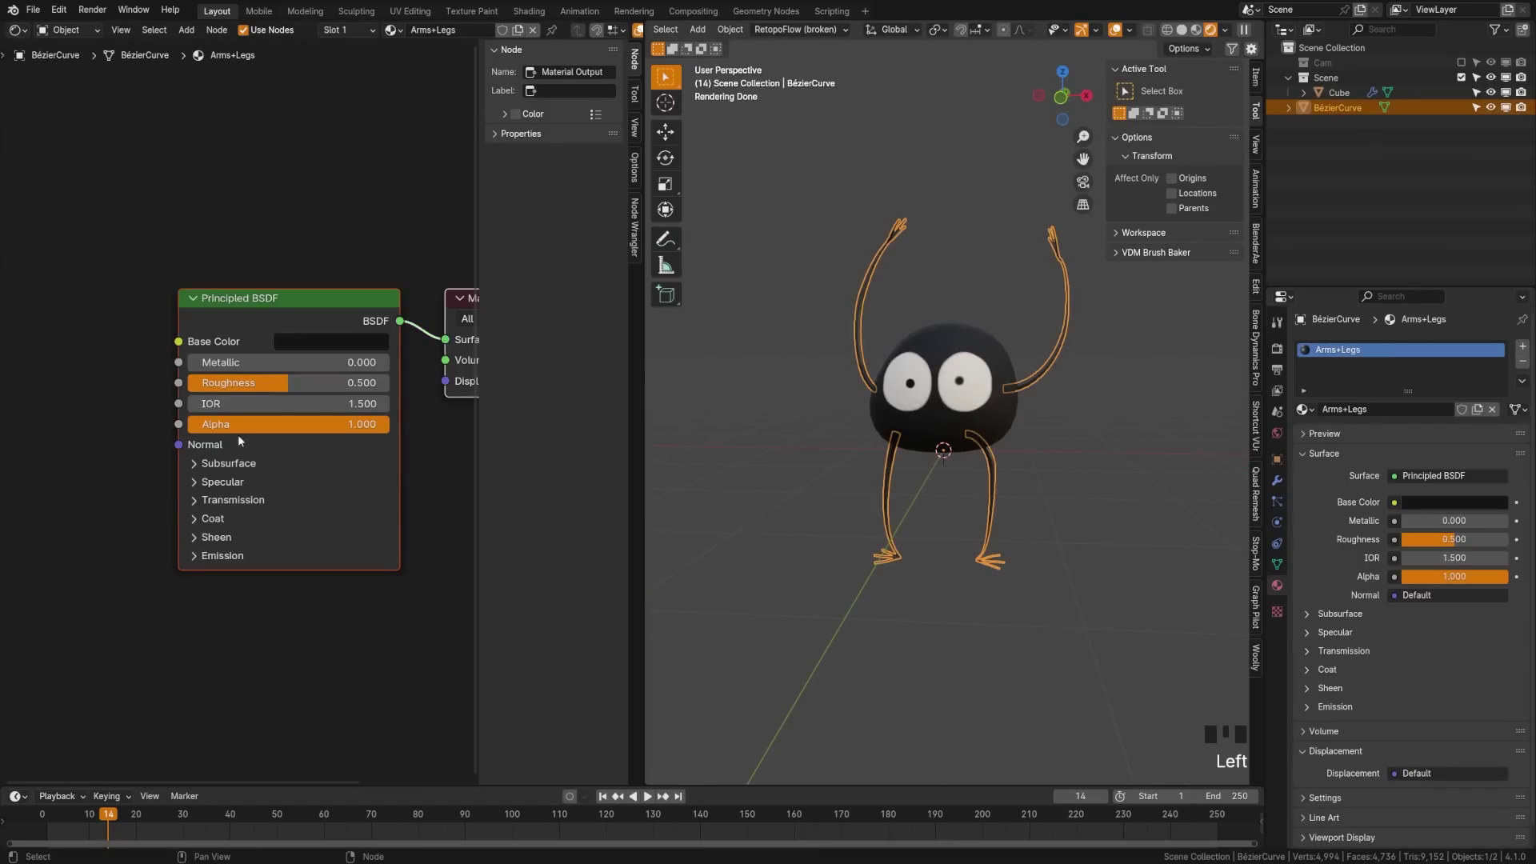
pyautogui.click(285, 384)
pyautogui.write('.75')
pyautogui.press('Return')
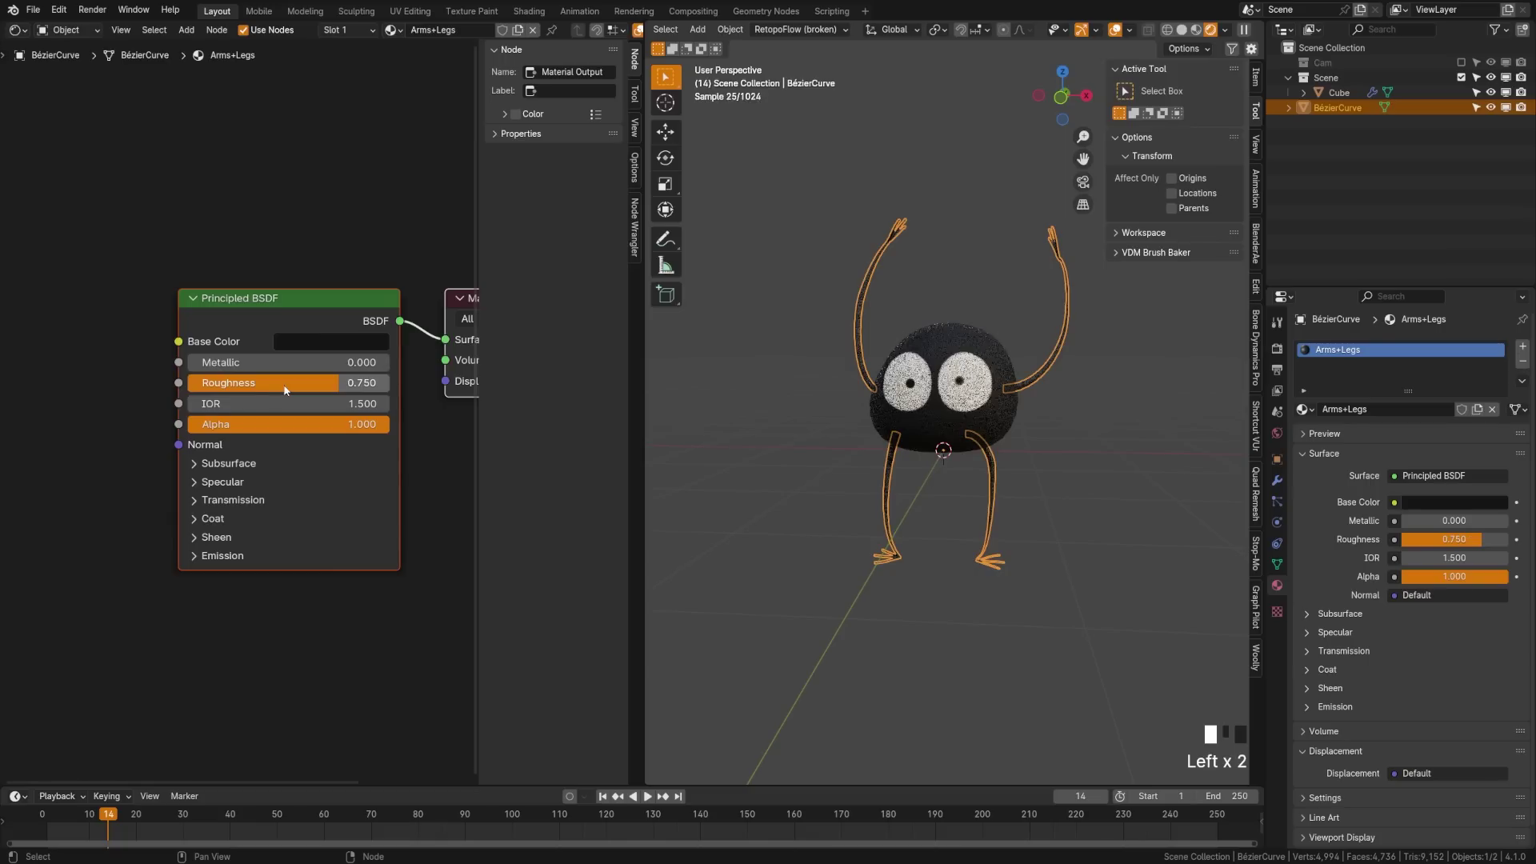
pyautogui.click(226, 484)
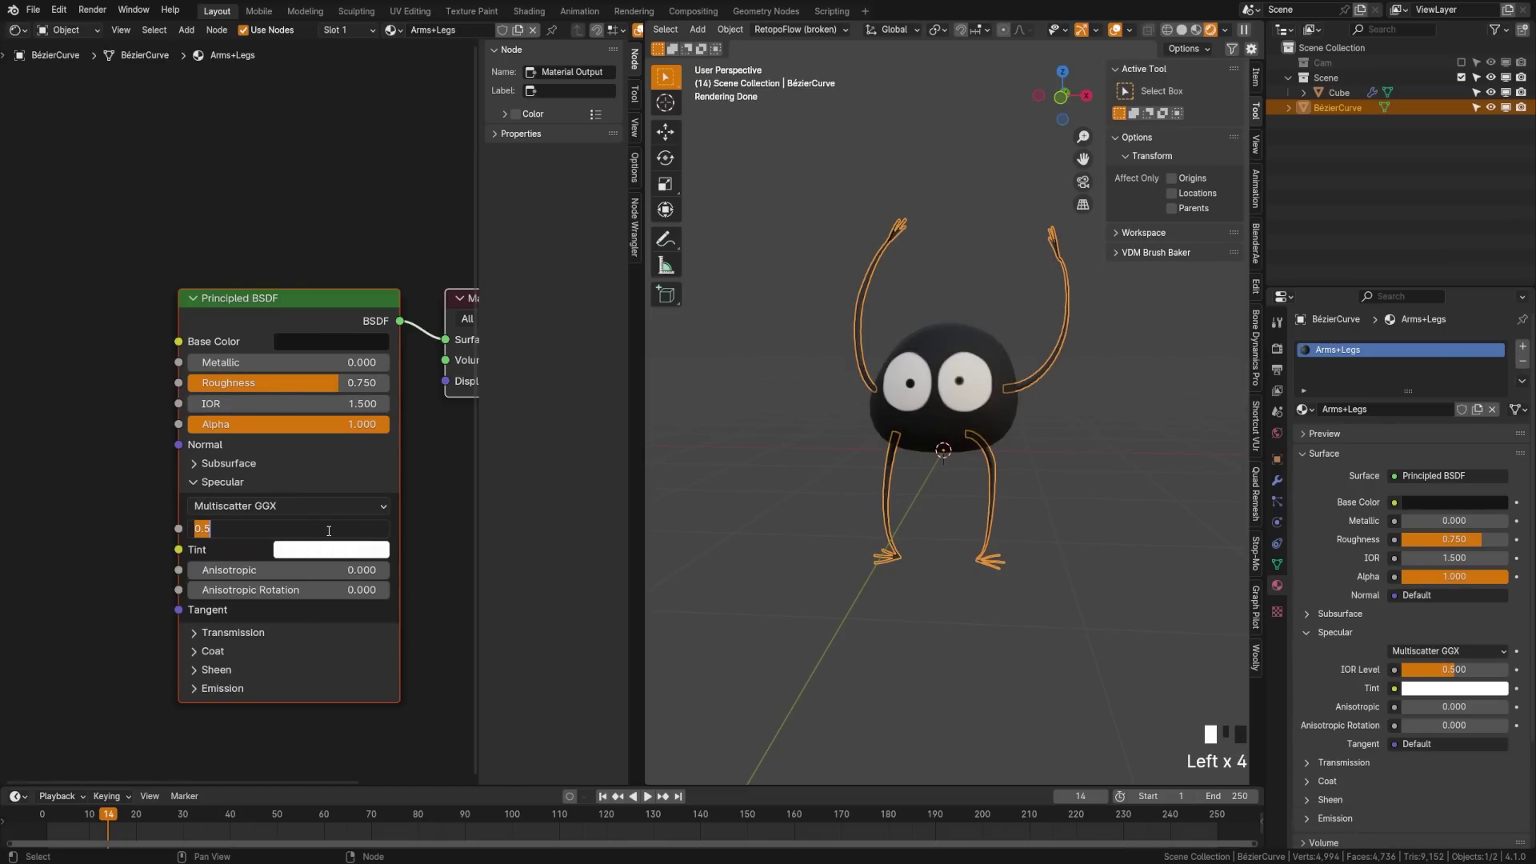
pyautogui.hotkey('alt', 'a')
pyautogui.moveTo(1002, 407); pyautogui.dragTo(1040, 432, button='middle')
pyautogui.moveTo(873, 404); pyautogui.dragTo(920, 416, button='middle')
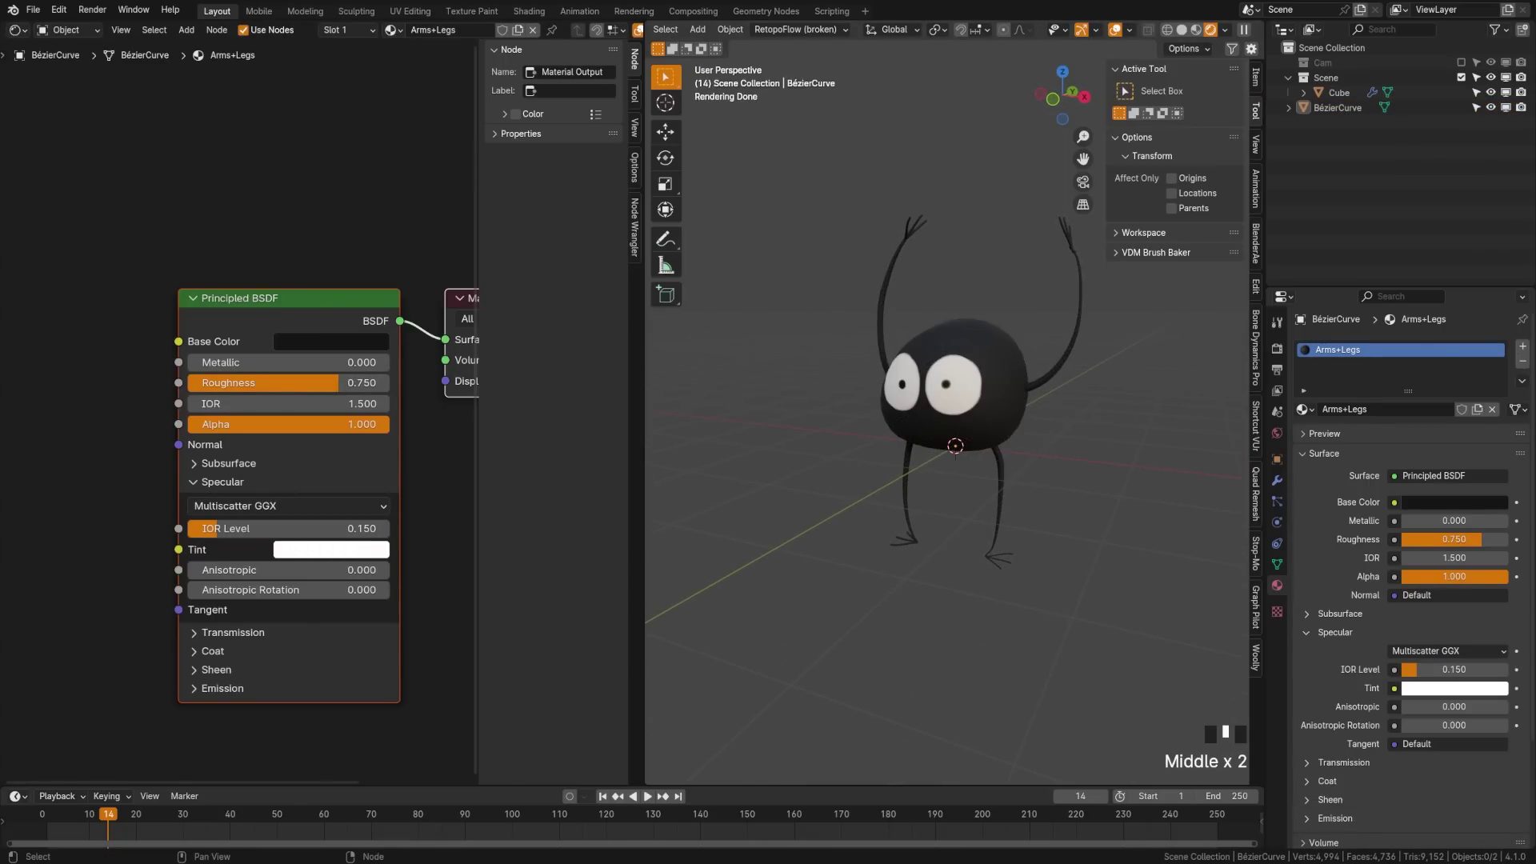
# Rename the body object as Body and the limb object as Arms+Legs.
pyautogui.doubleClick(942, 426)
pyautogui.press('F2')
pyautogui.write('B')
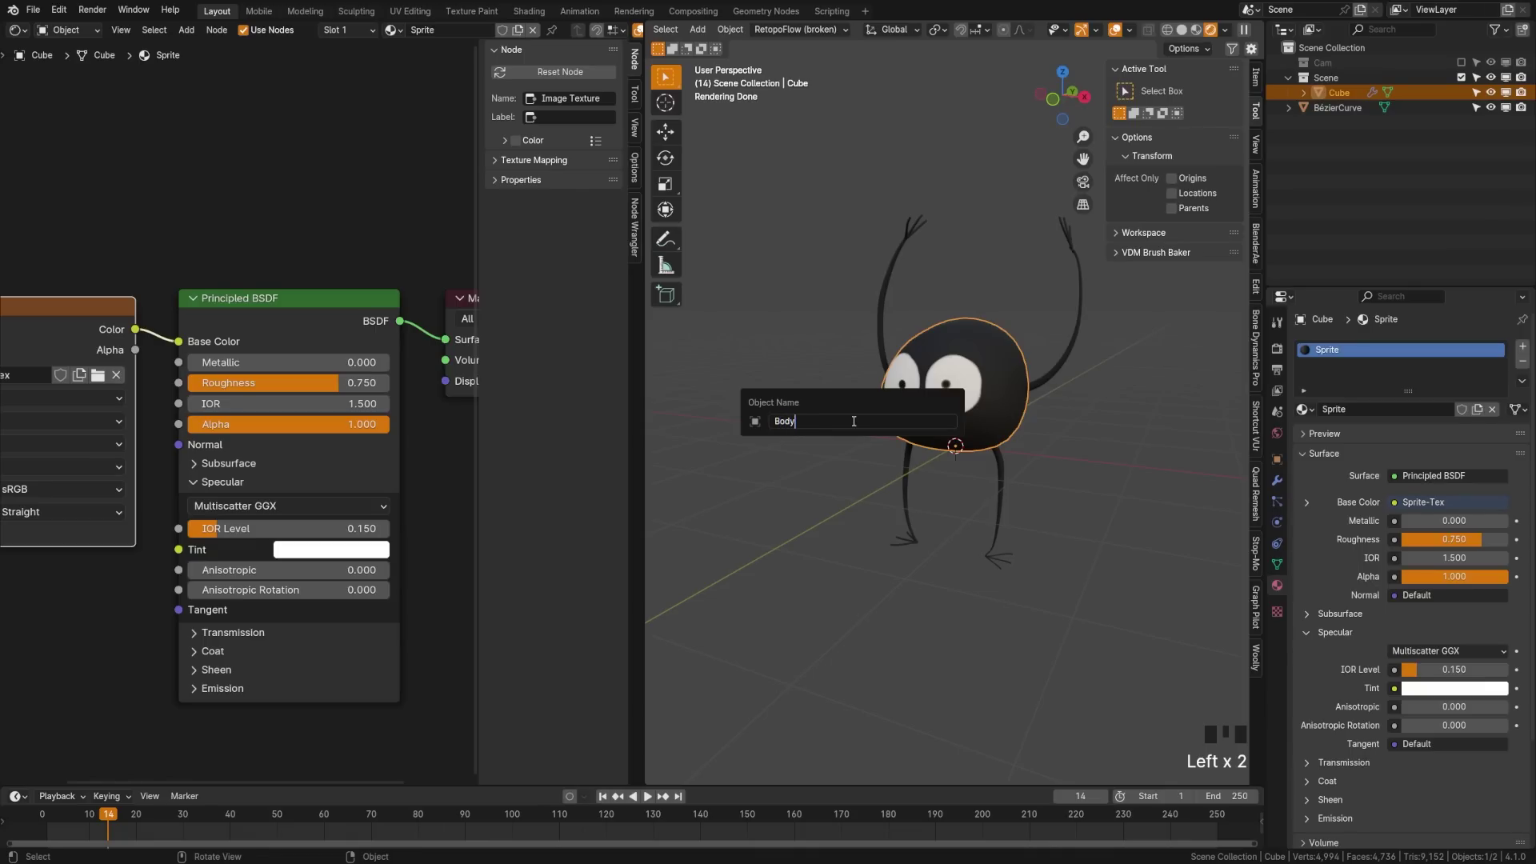
pyautogui.write('ody')
pyautogui.press('Return')
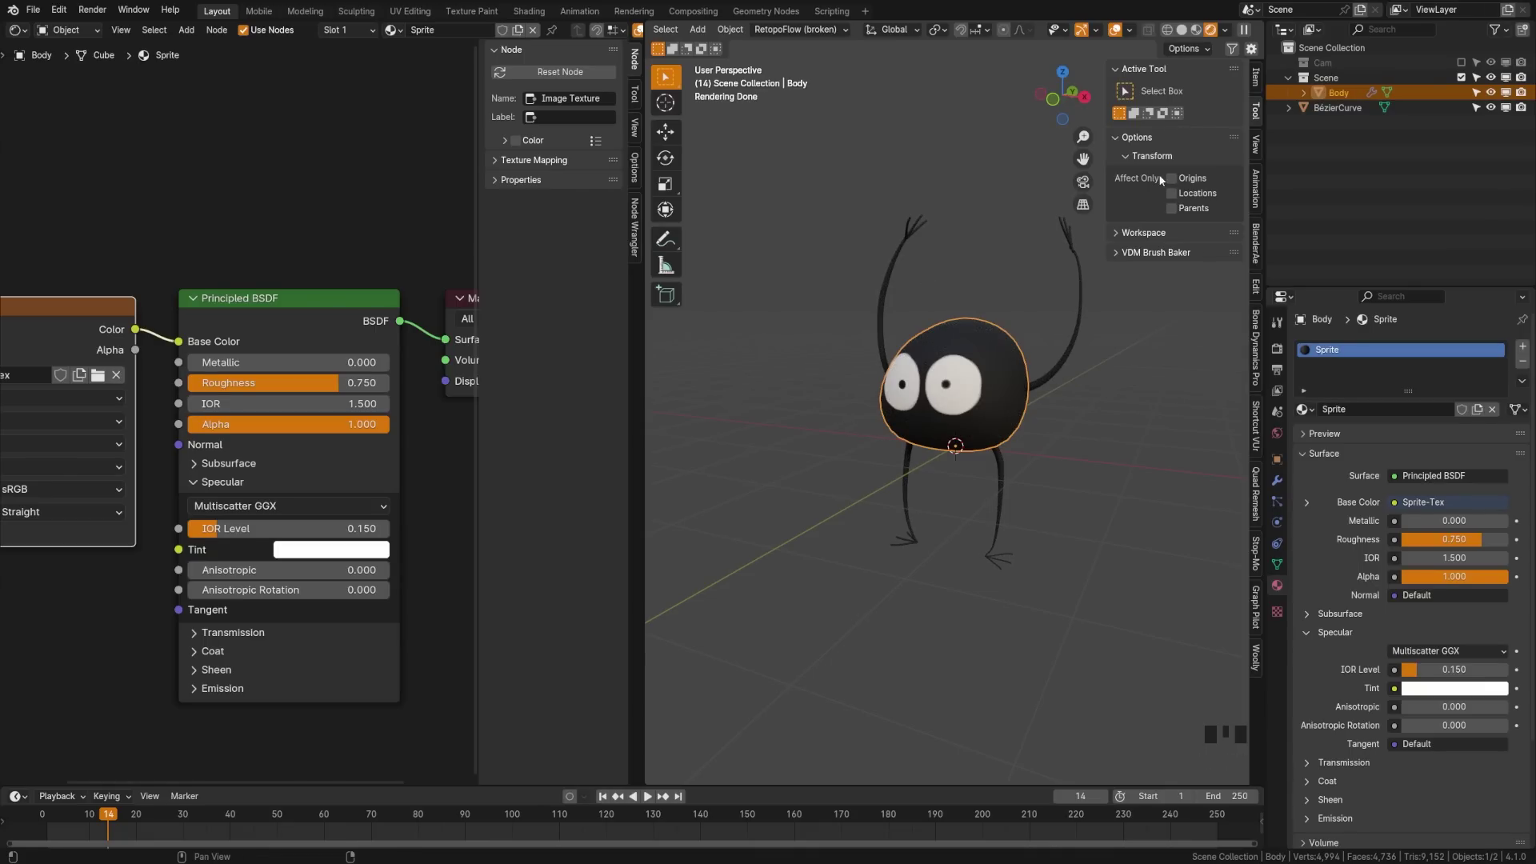
pyautogui.doubleClick(1337, 107)
pyautogui.write('Arms+Legs')
pyautogui.press('Return')
# Duplicate the Body object in place.
pyautogui.click(942, 386)
pyautogui.hotkey('shift', 'd')
pyautogui.click(935, 416)
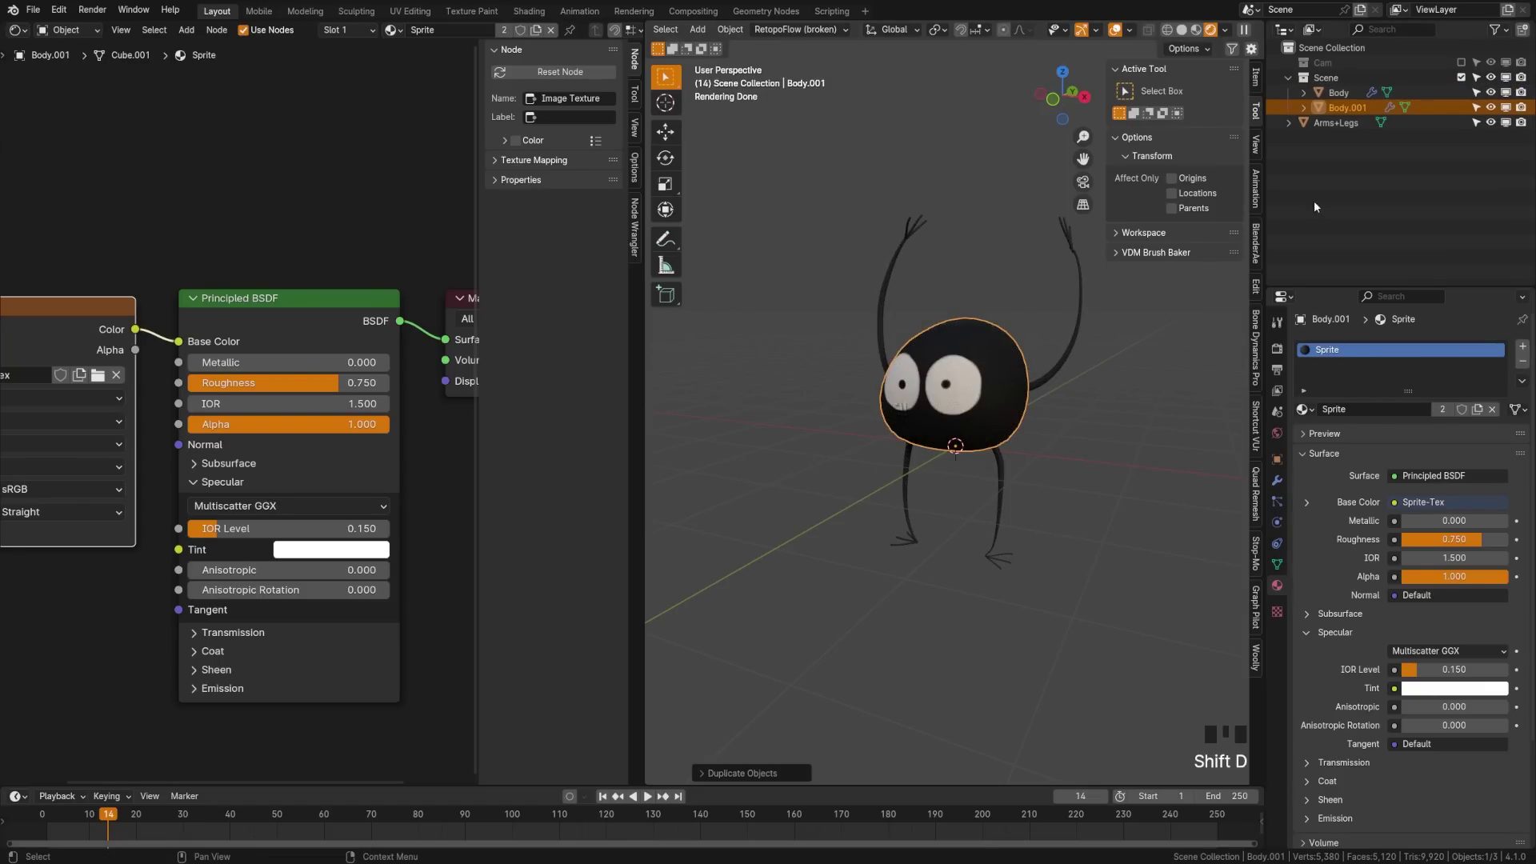
# Rename the duplicated body as Hair and hide it in the viewport.
pyautogui.doubleClick(1349, 106)
pyautogui.write('Hair')
pyautogui.press('Return')
pyautogui.click(1506, 107)
# Join the Arms+Legs object into the Body object.
pyautogui.click(1055, 373)
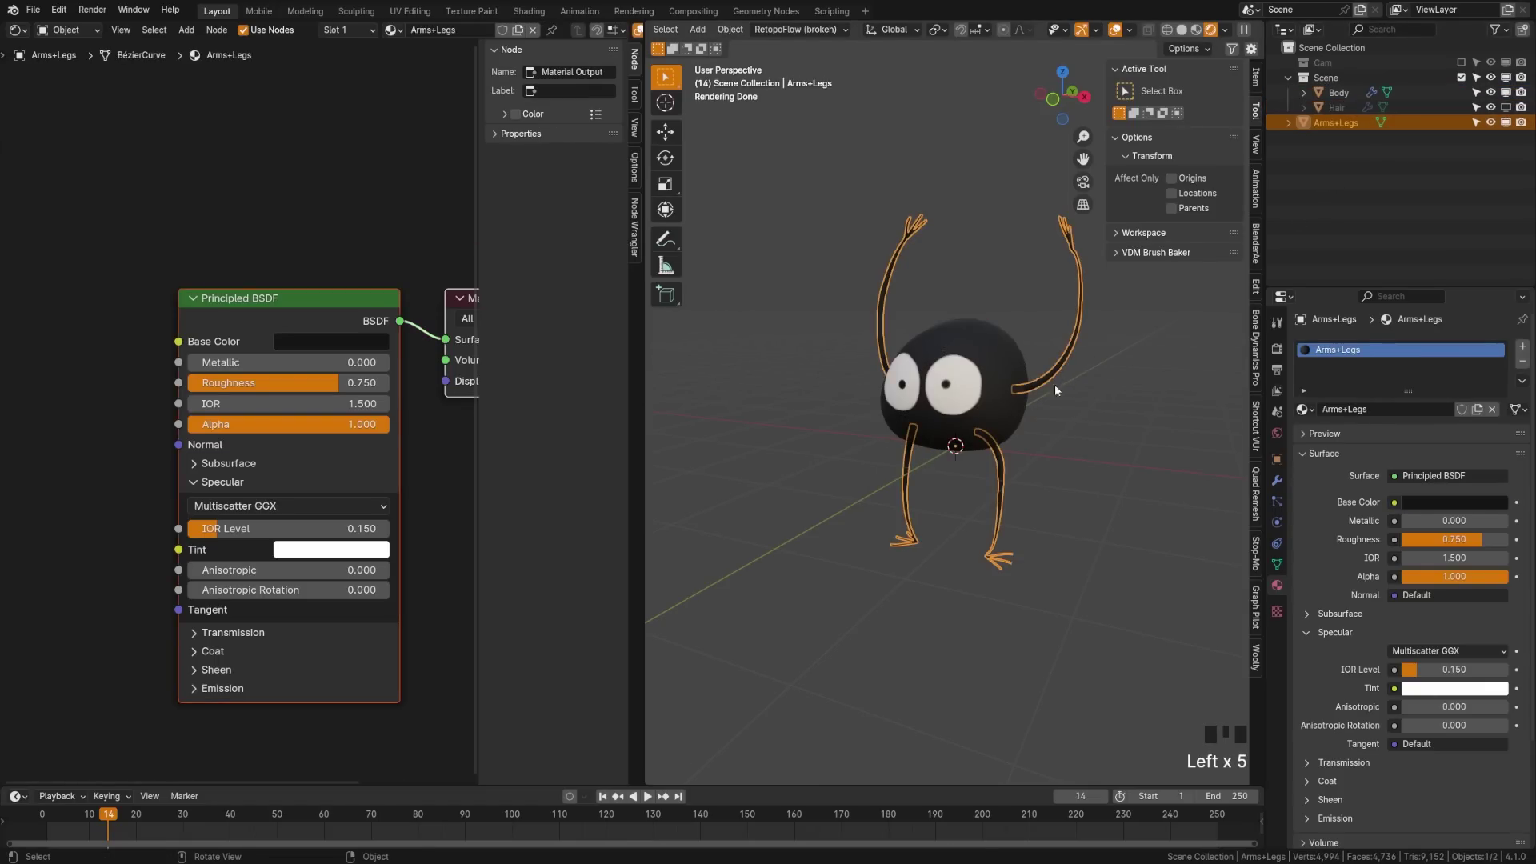
pyautogui.keyDown('shift'); pyautogui.click(960, 372); pyautogui.keyUp('shift')
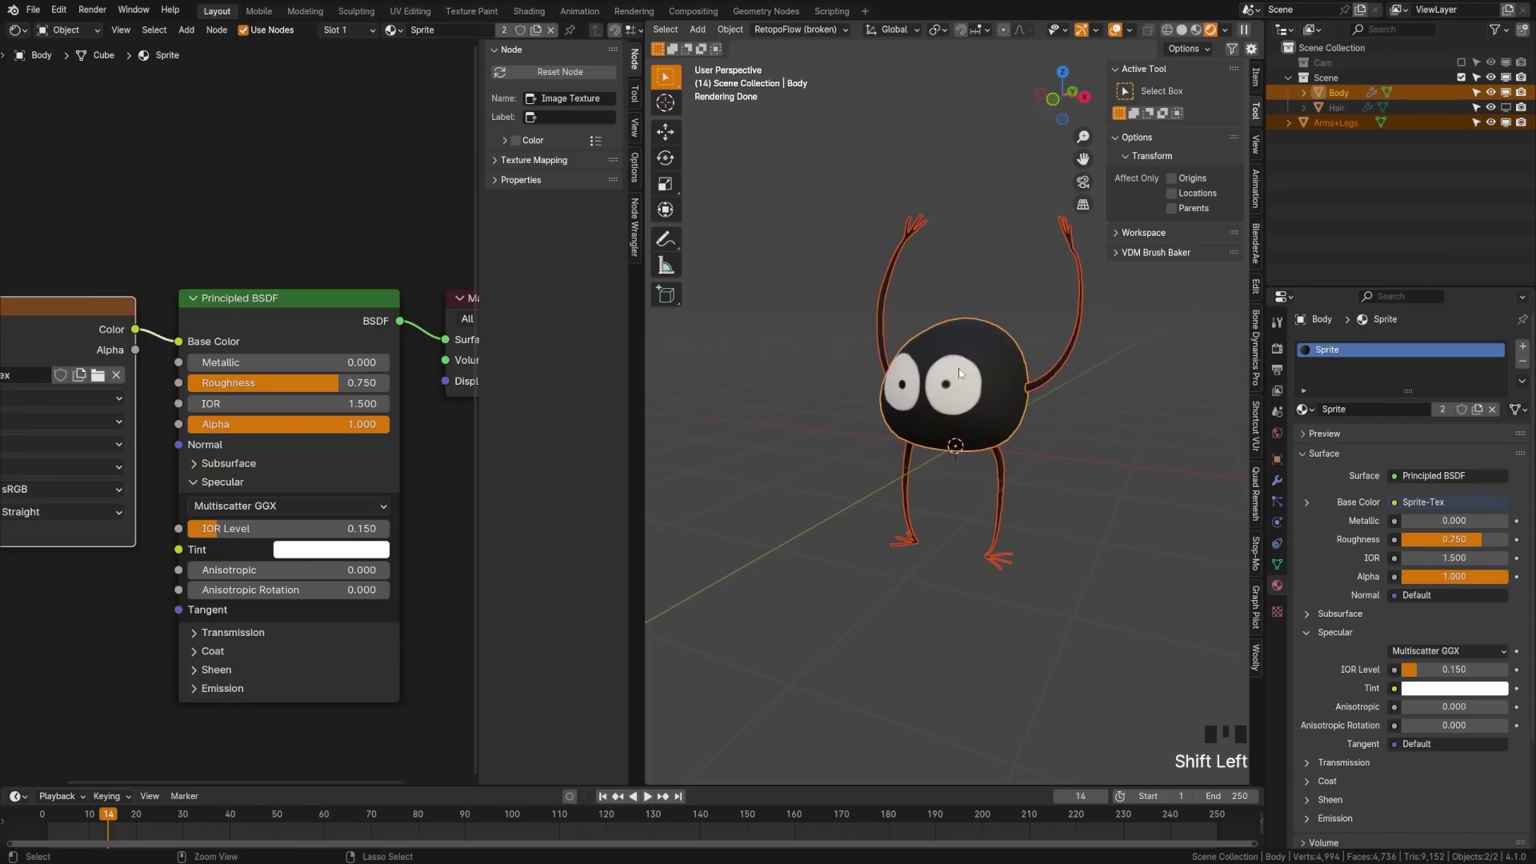
pyautogui.hotkey('ctrl', 'j')
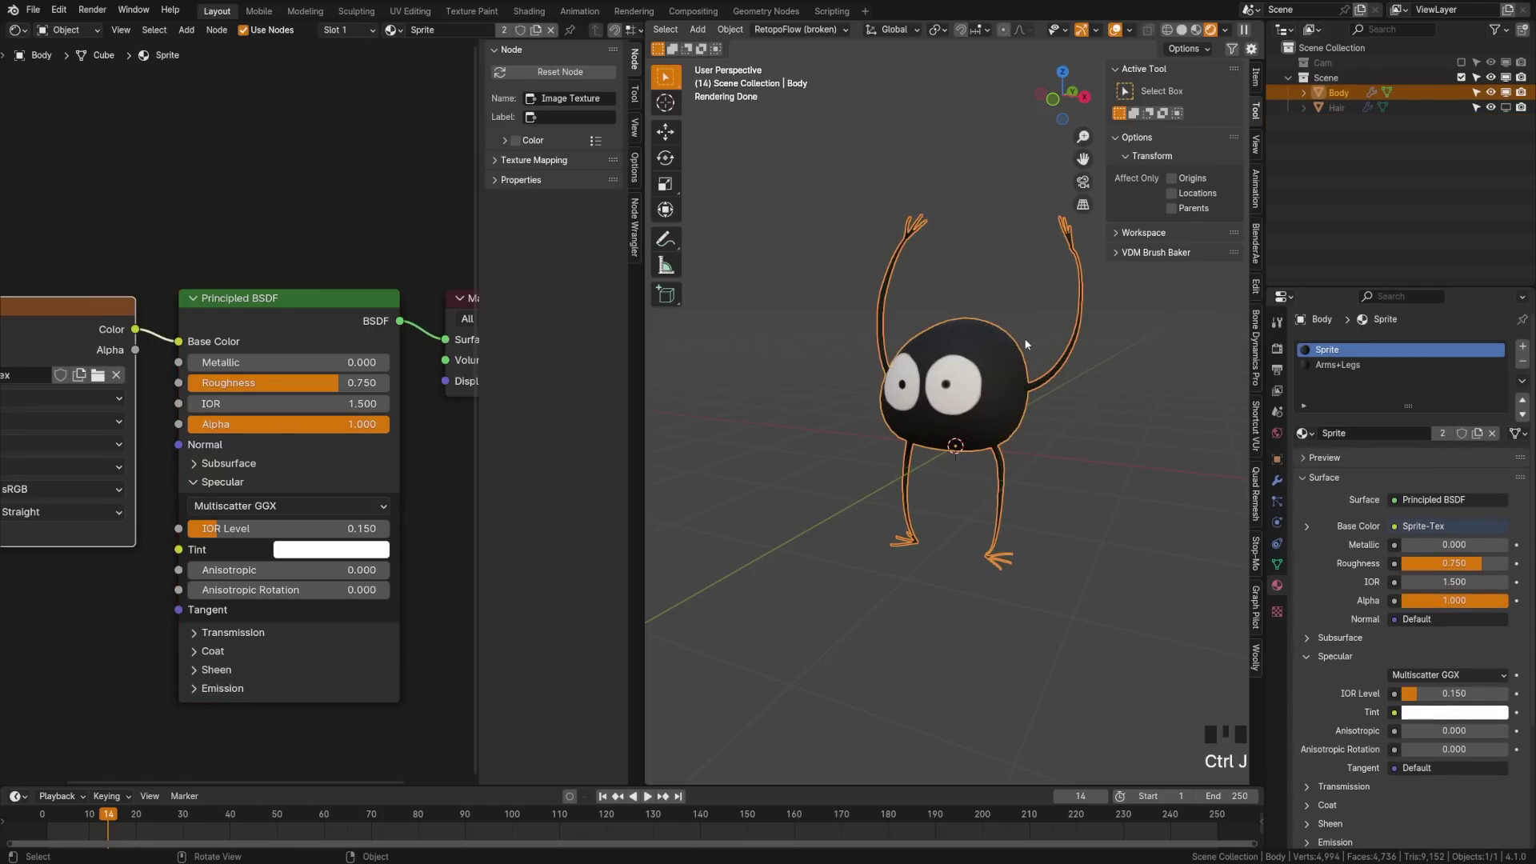
# Hide Body, show the Hair object instead, and give Hair a new particle system of the Hair type.
pyautogui.click(1505, 92)
pyautogui.click(1506, 107)
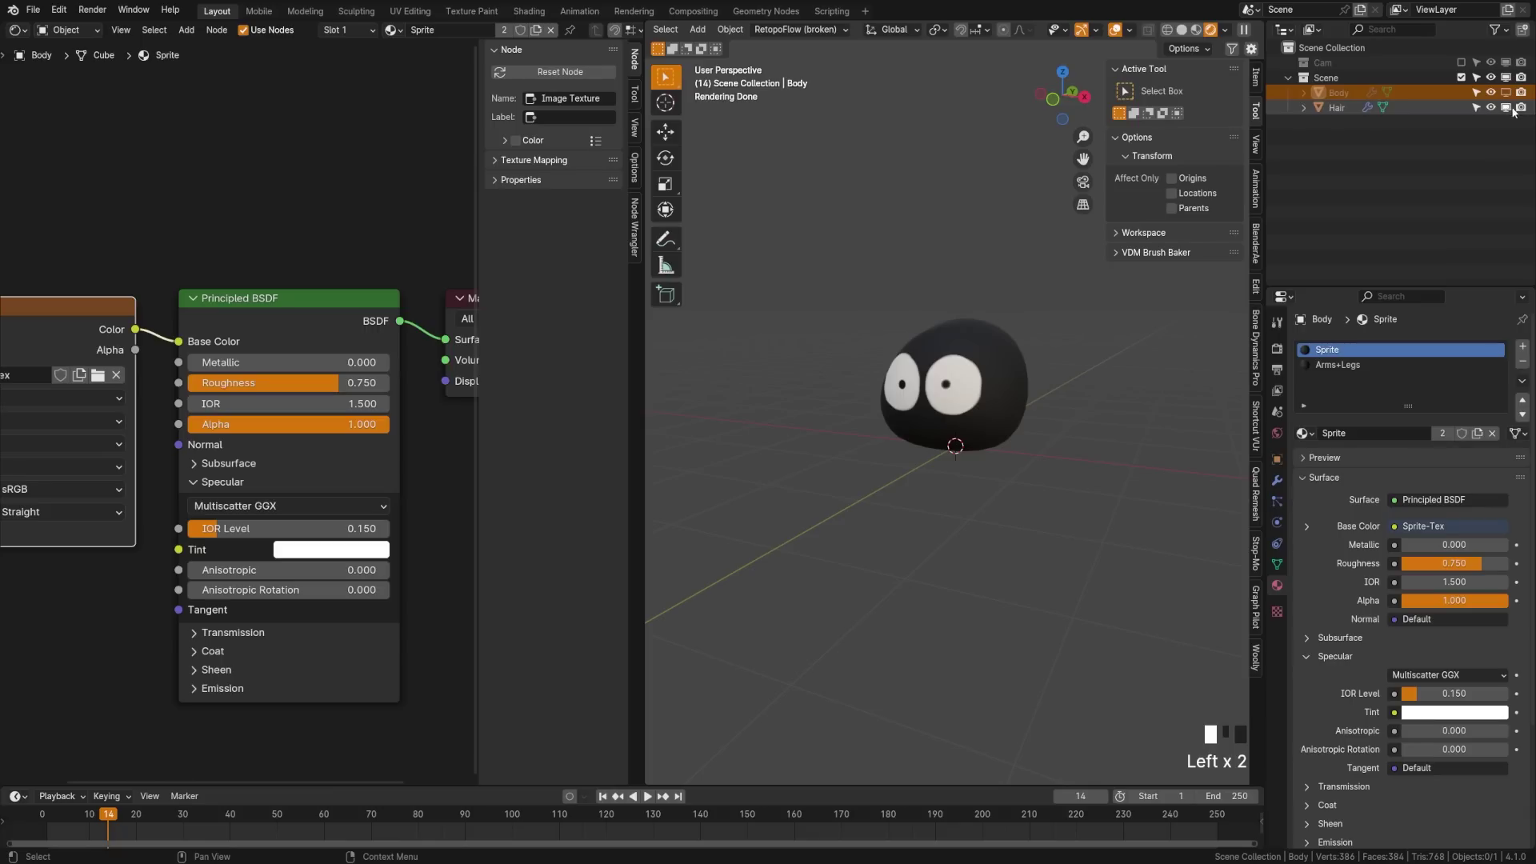
pyautogui.click(984, 384)
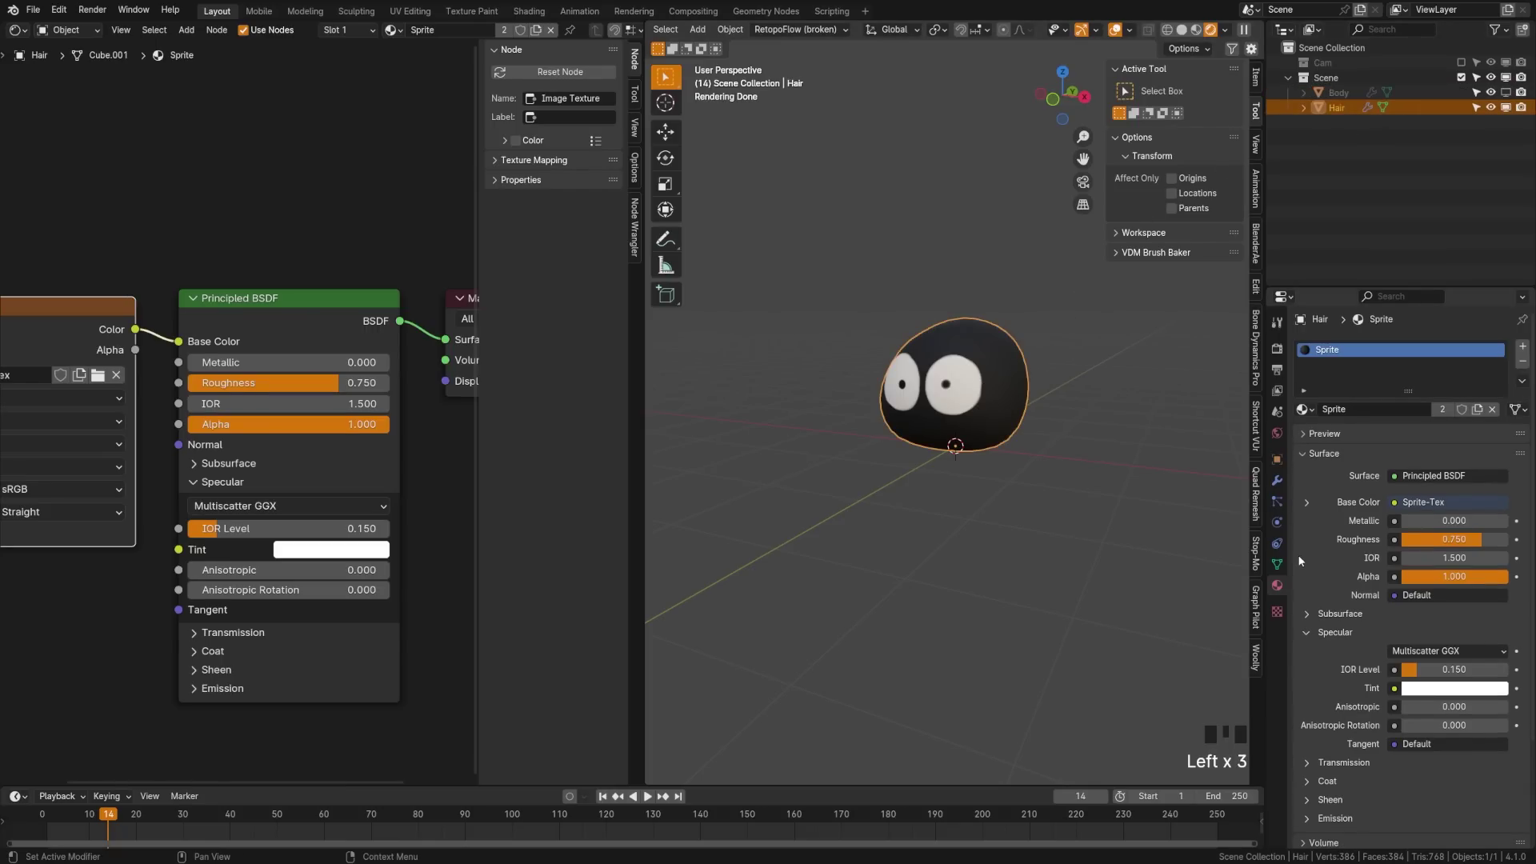
pyautogui.click(1278, 508)
pyautogui.click(1523, 346)
pyautogui.click(1447, 424)
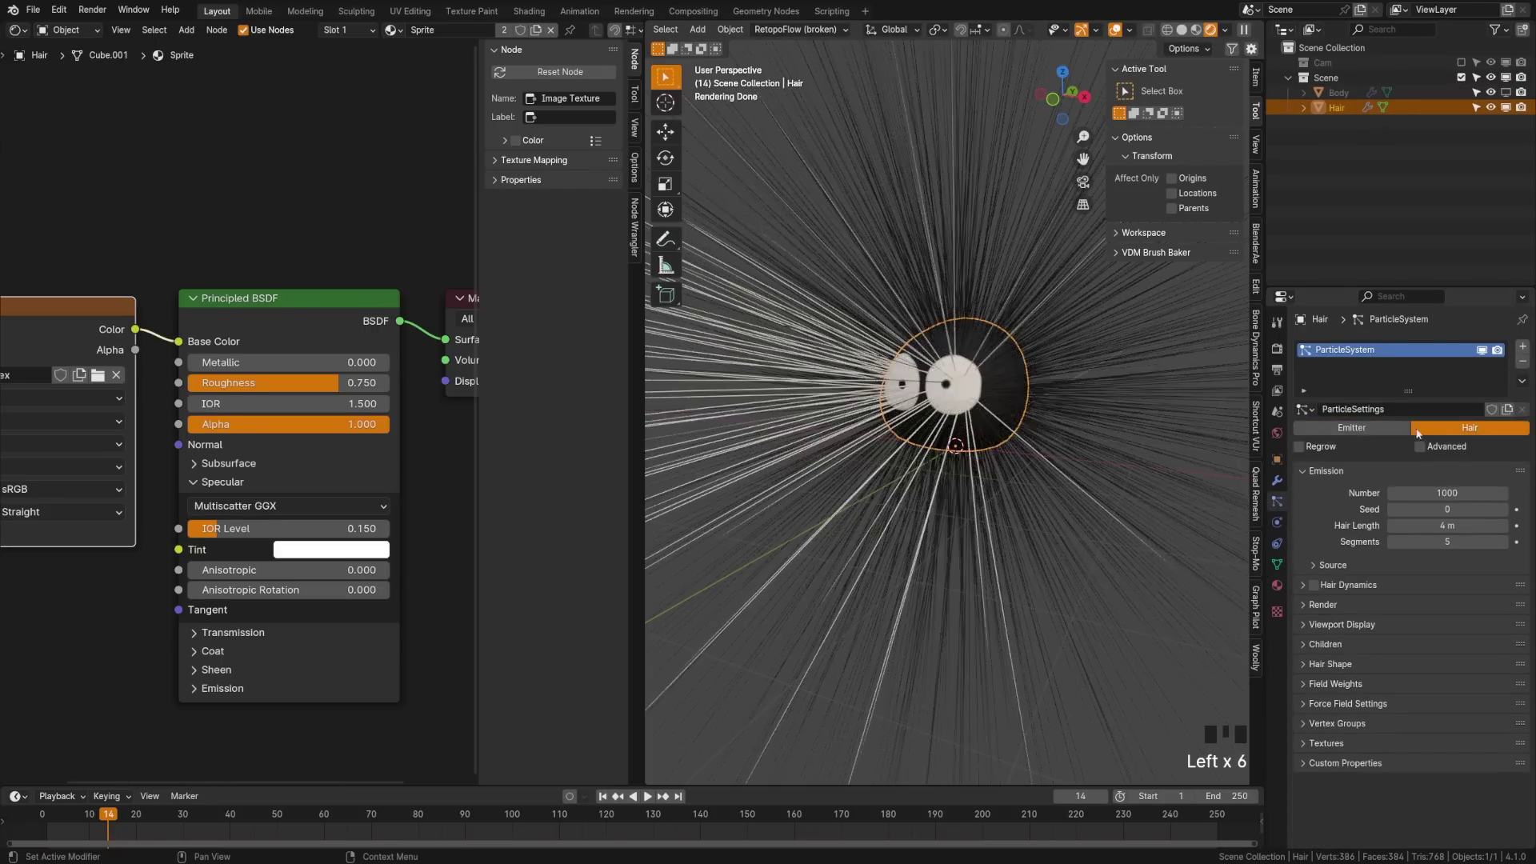
# Set the particle system's hair length to 0.3 m and its hair number to 75.
pyautogui.click(1449, 525)
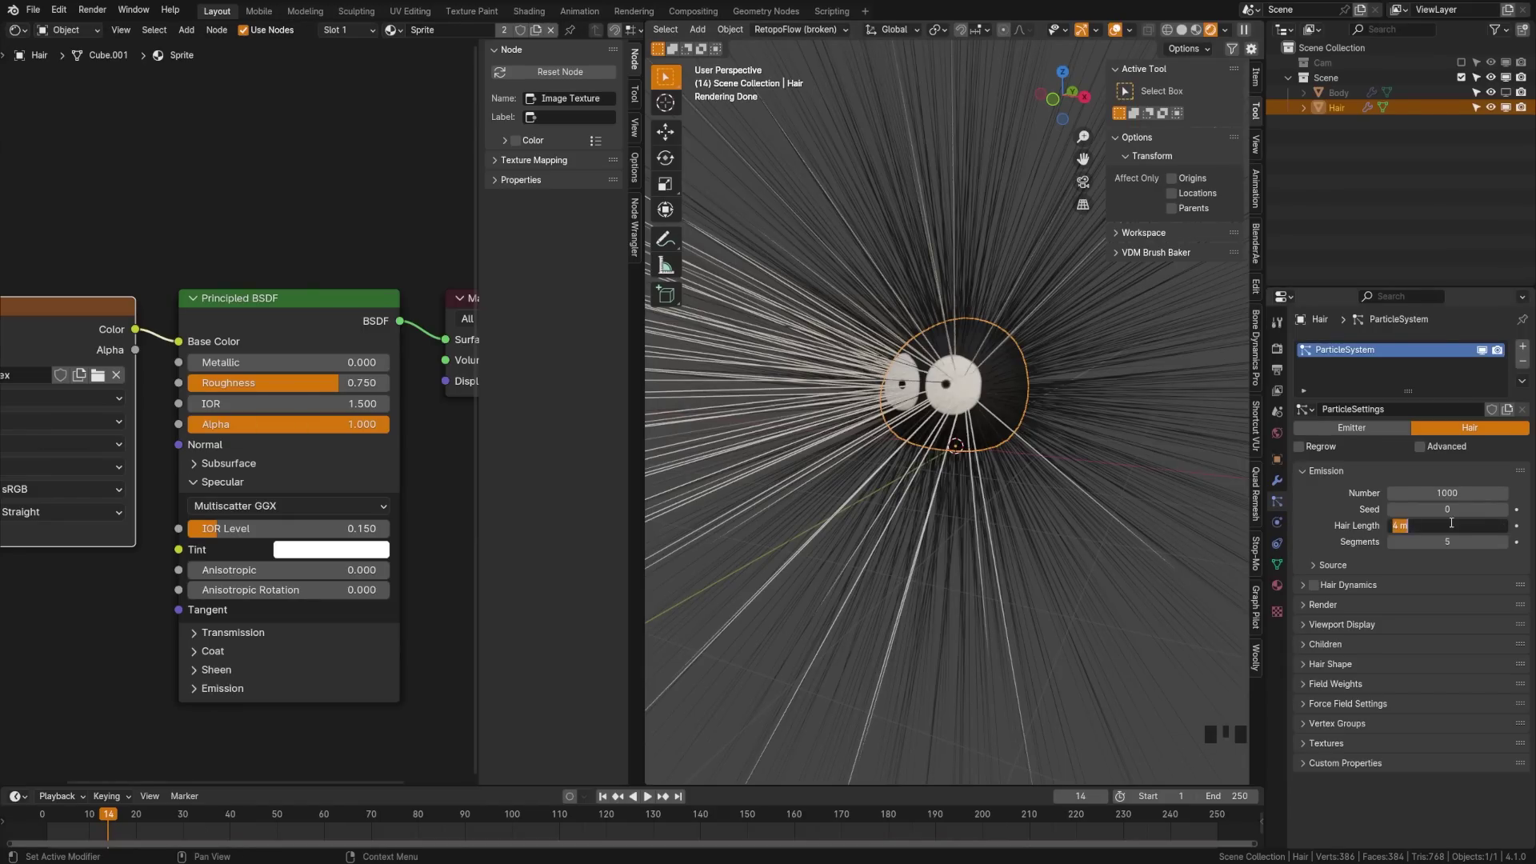
pyautogui.write('0.3')
pyautogui.click(939, 429)
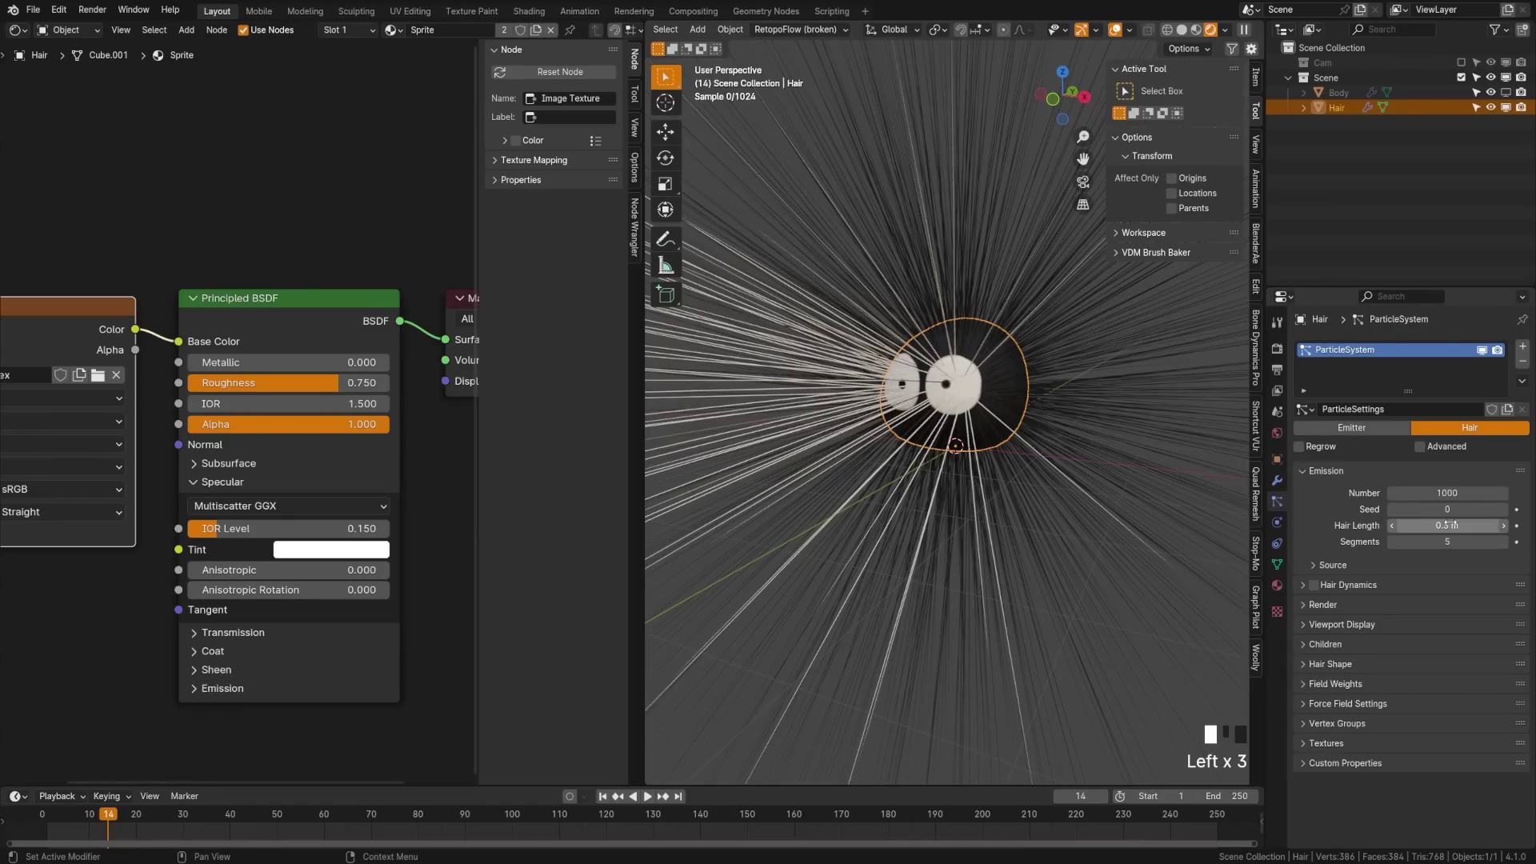
pyautogui.scroll(2, 939, 430)
pyautogui.moveTo(940, 430); pyautogui.dragTo(957, 420, button='middle')
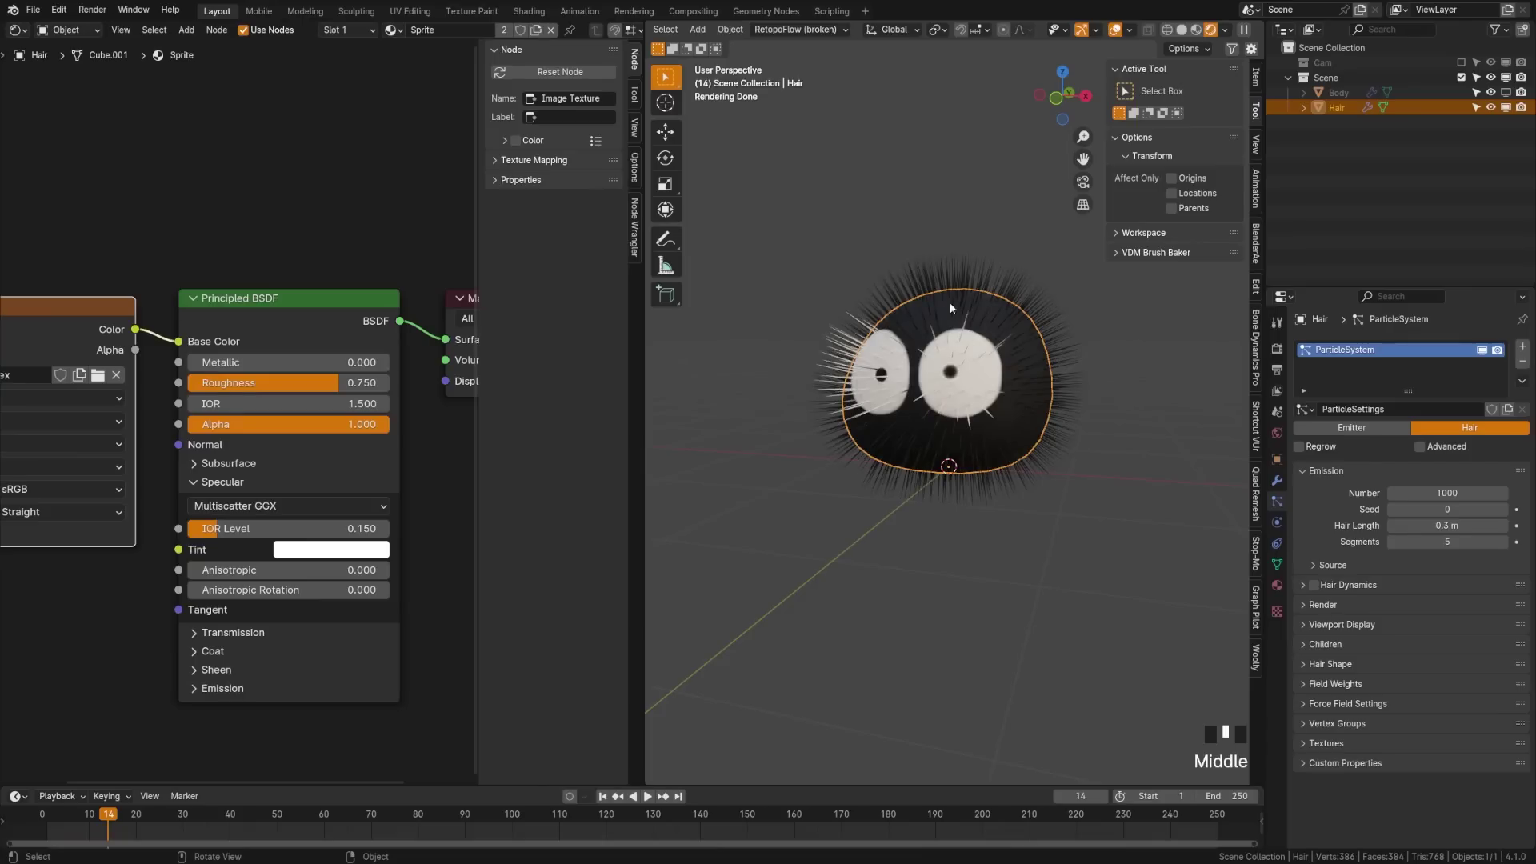
pyautogui.click(1470, 493)
pyautogui.write('75')
pyautogui.click(1400, 556)
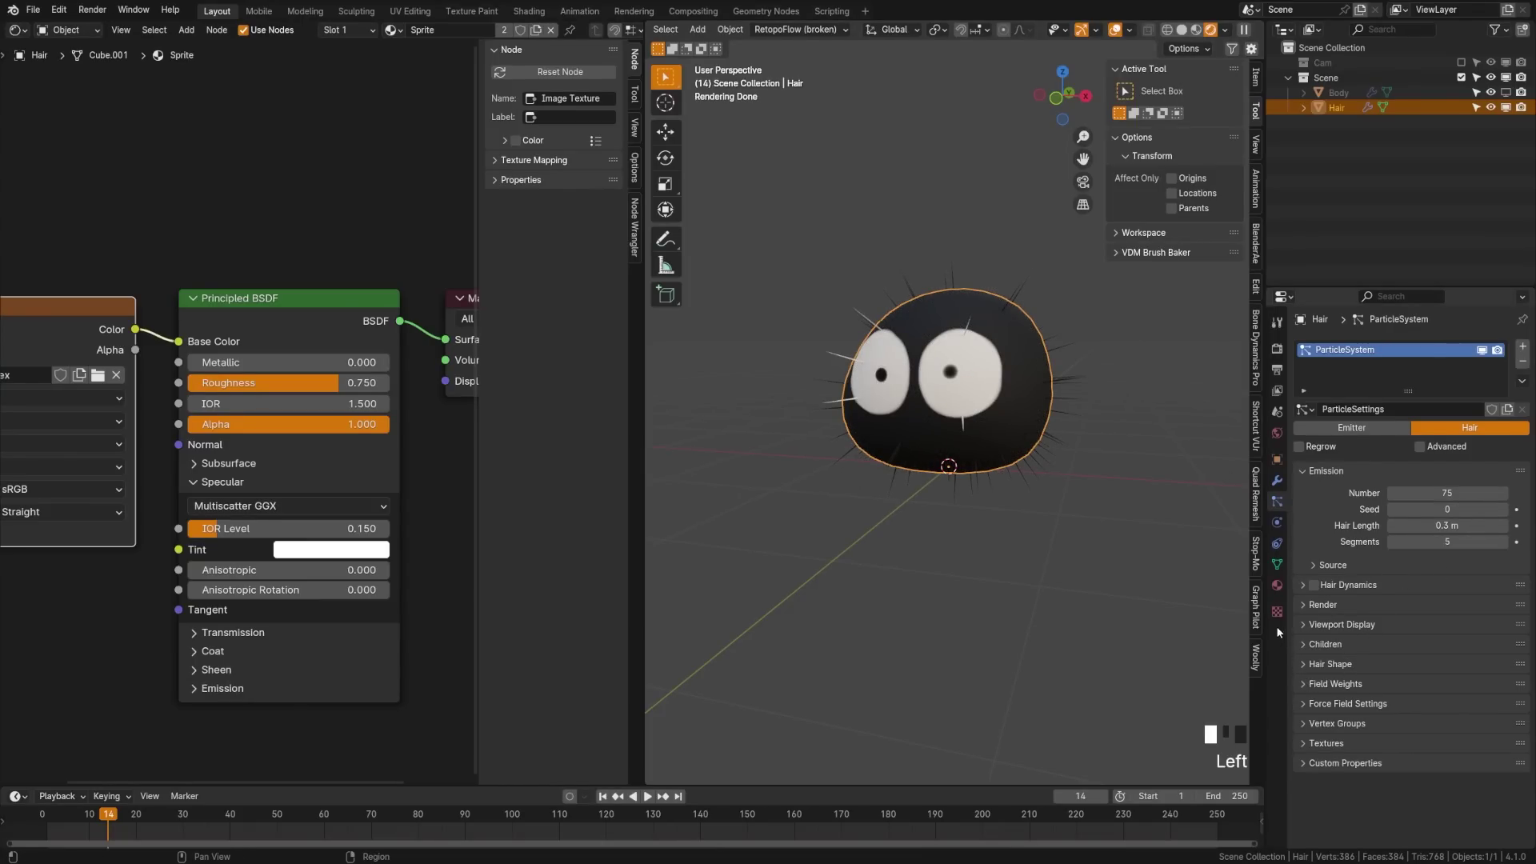
# Add a vertex group to the Hair object and name it Hair.
pyautogui.click(1277, 564)
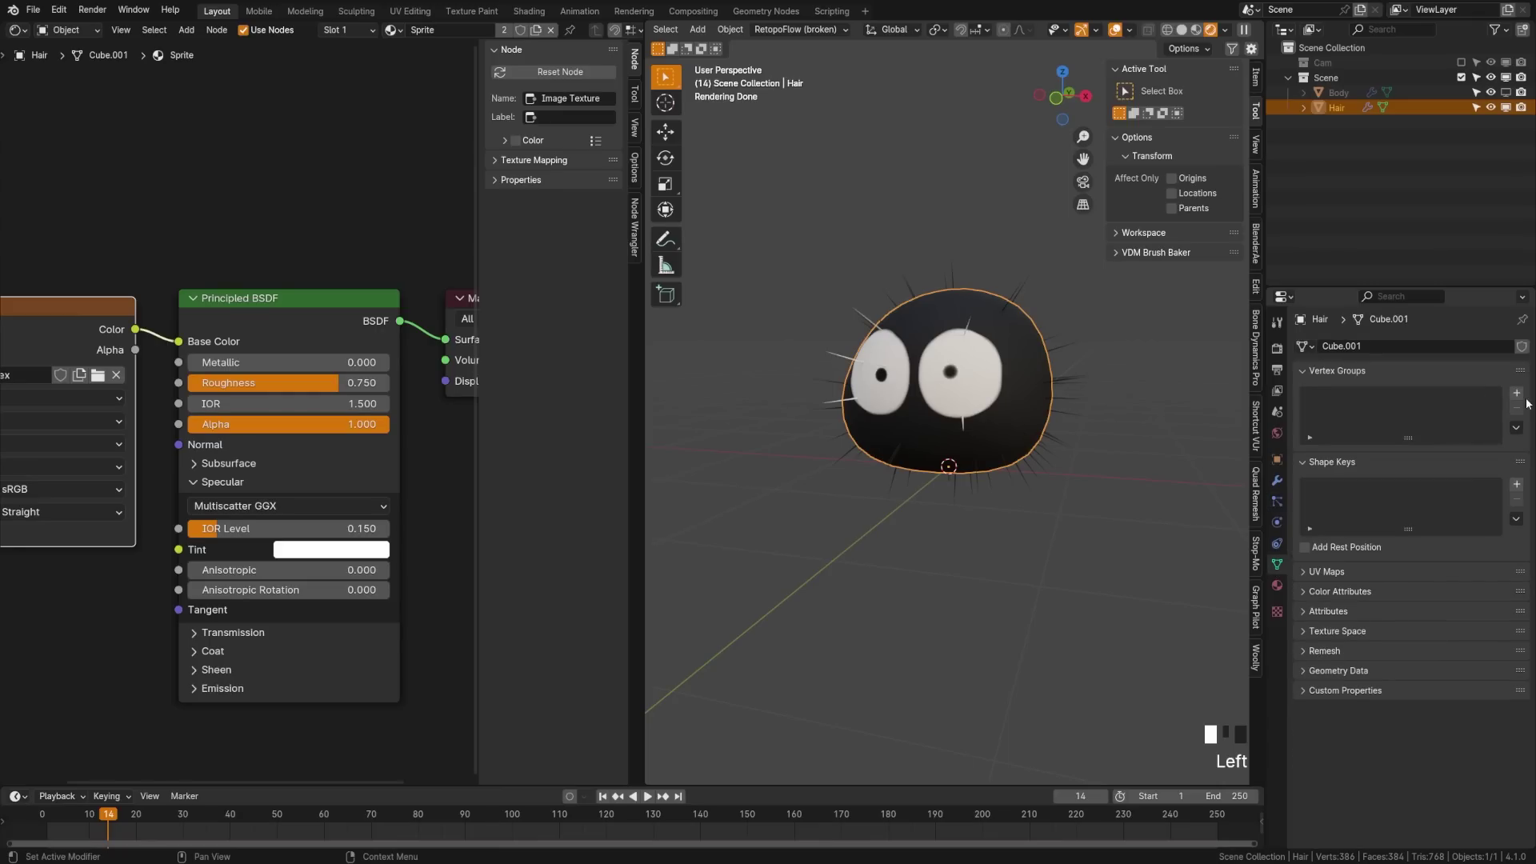
pyautogui.click(1516, 393)
pyautogui.doubleClick(1352, 397)
pyautogui.write('Hai')
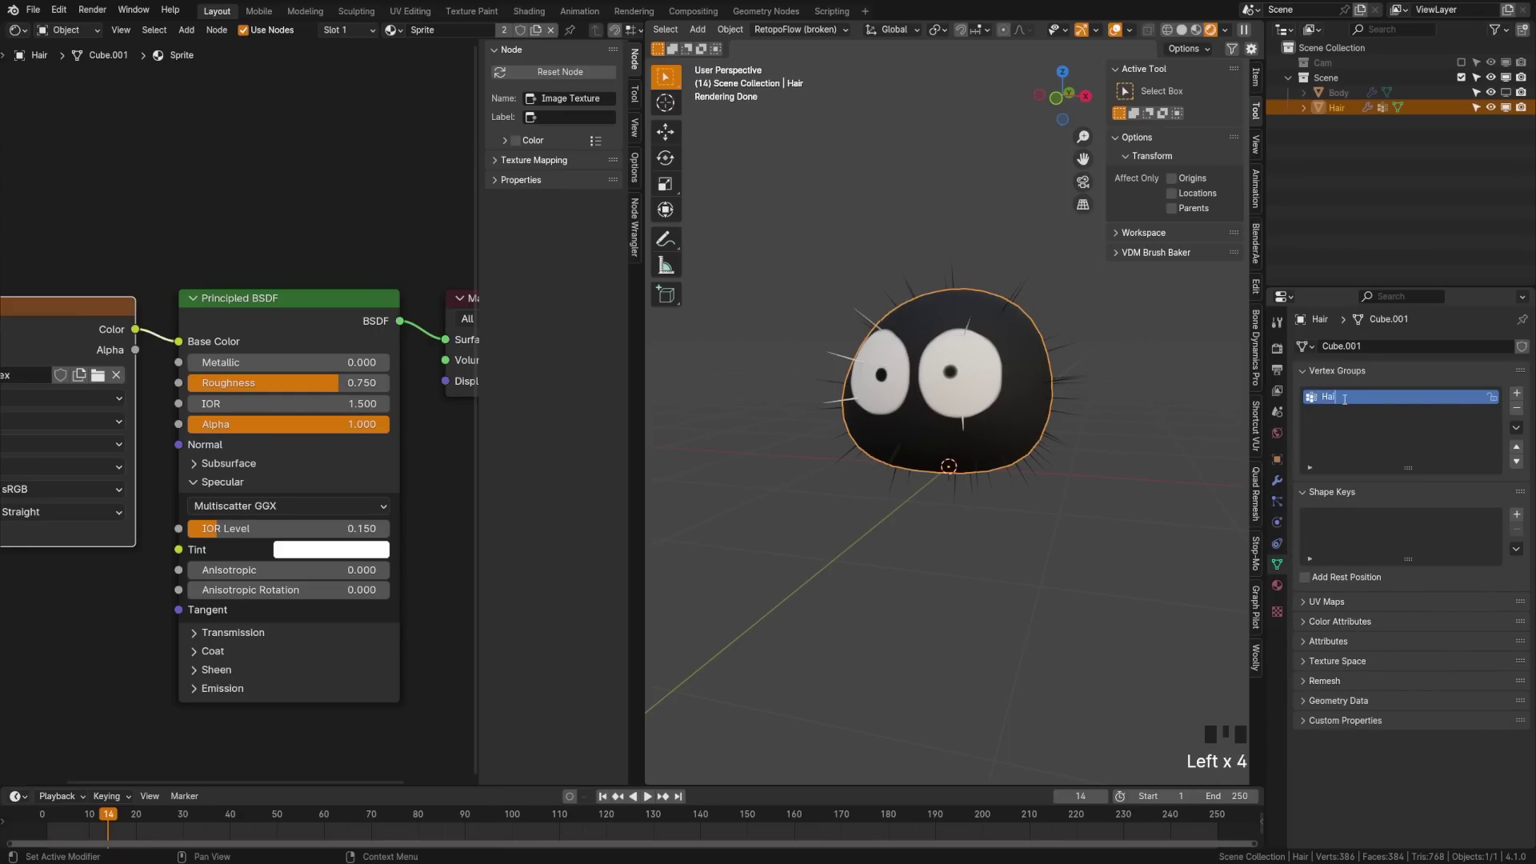
pyautogui.write('r')
pyautogui.press('Return')
# In face select mode, circle-select the Hair mesh faces covering and surrounding both eyes.
pyautogui.press('Tab')
pyautogui.click(1016, 391)
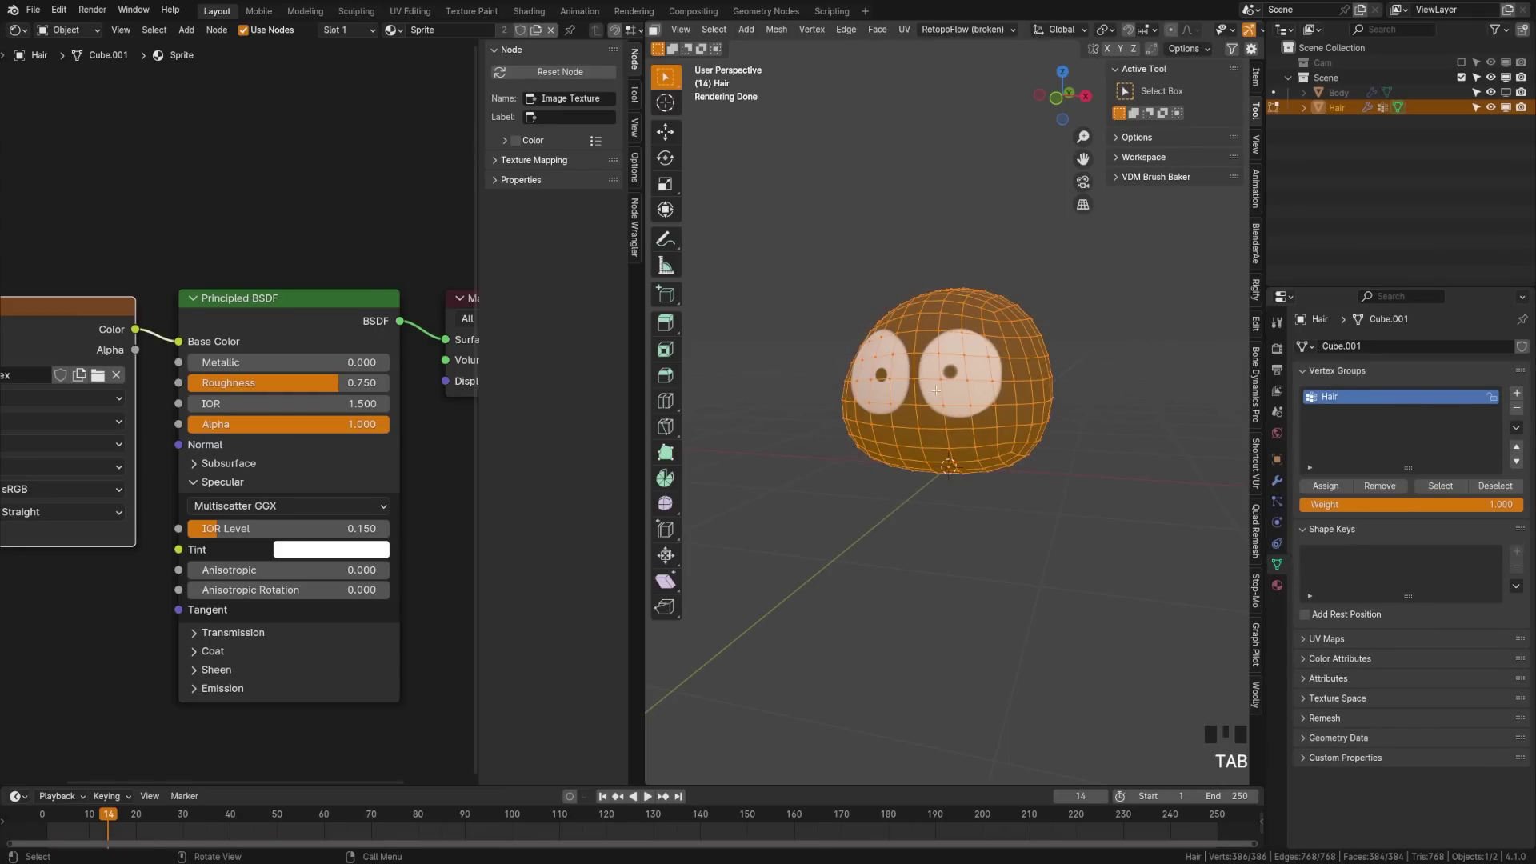
pyautogui.moveTo(936, 391); pyautogui.dragTo(970, 395, button='middle')
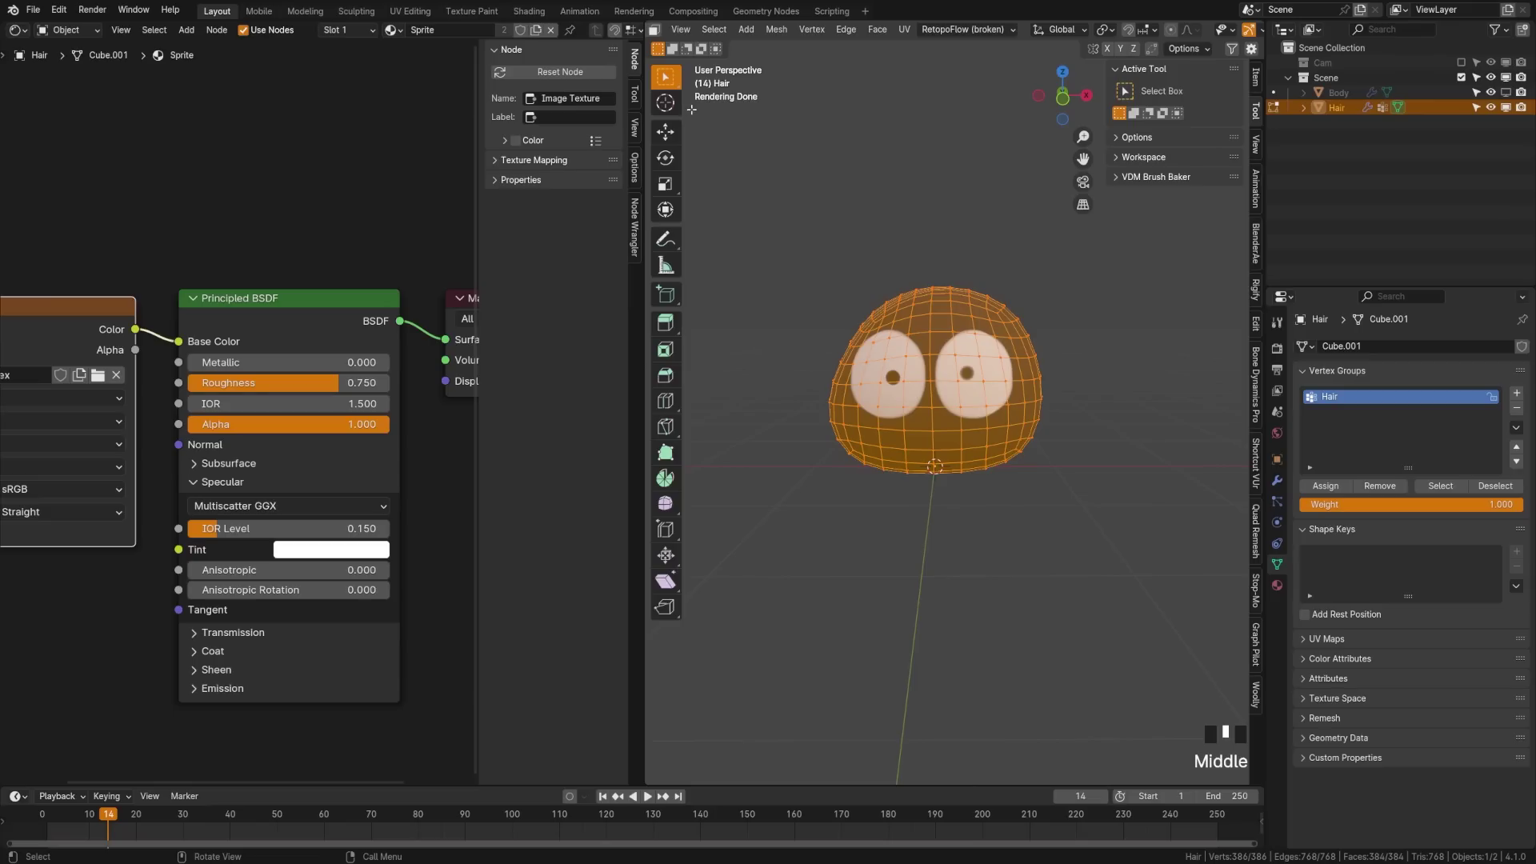
pyautogui.press('3')
pyautogui.click(918, 389)
pyautogui.scroll(1, 918, 389)
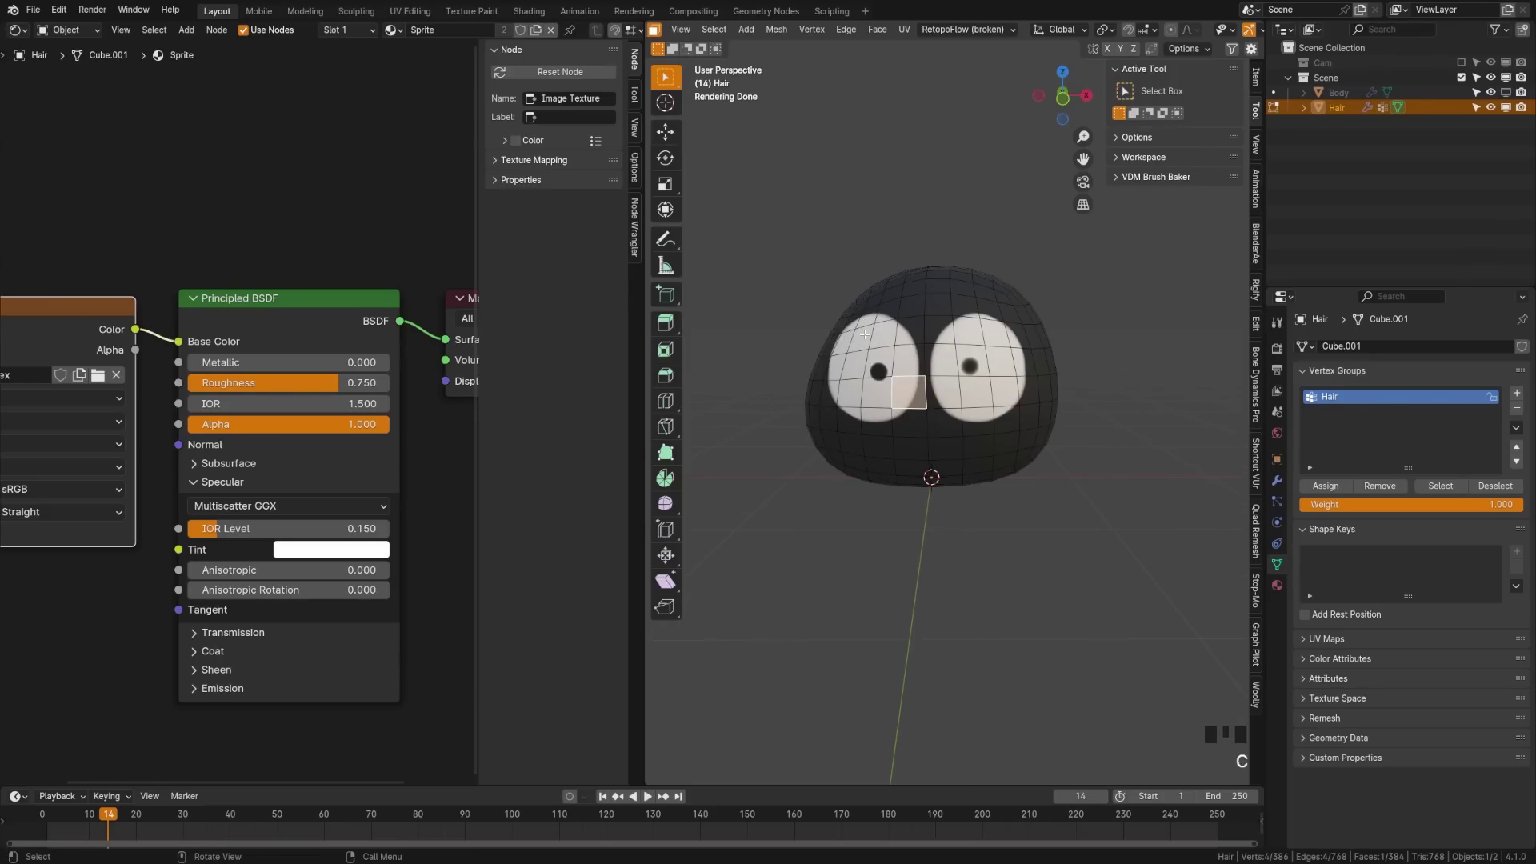
pyautogui.moveTo(917, 388); pyautogui.dragTo(937, 390, button='middle')
pyautogui.press('c')
pyautogui.moveTo(887, 334)
pyautogui.mouseDown()
pyautogui.moveTo(857, 362)
pyautogui.moveTo(872, 420)
pyautogui.moveTo(920, 424)
pyautogui.moveTo(1024, 384)
pyautogui.moveTo(1004, 329)
pyautogui.moveTo(896, 308)
pyautogui.moveTo(941, 360)
pyautogui.moveTo(977, 349)
pyautogui.mouseUp()
pyautogui.moveTo(856, 353)
pyautogui.mouseDown()
pyautogui.moveTo(832, 340)
pyautogui.moveTo(824, 396)
pyautogui.moveTo(1010, 392)
pyautogui.mouseUp()
pyautogui.moveTo(1011, 392); pyautogui.dragTo(920, 400, button='middle')
# Invert the face selection and assign everything outside the eye area to the Hair vertex group with weight 1.000.
pyautogui.click(1326, 487)
pyautogui.hotkey('ctrl', 'i')
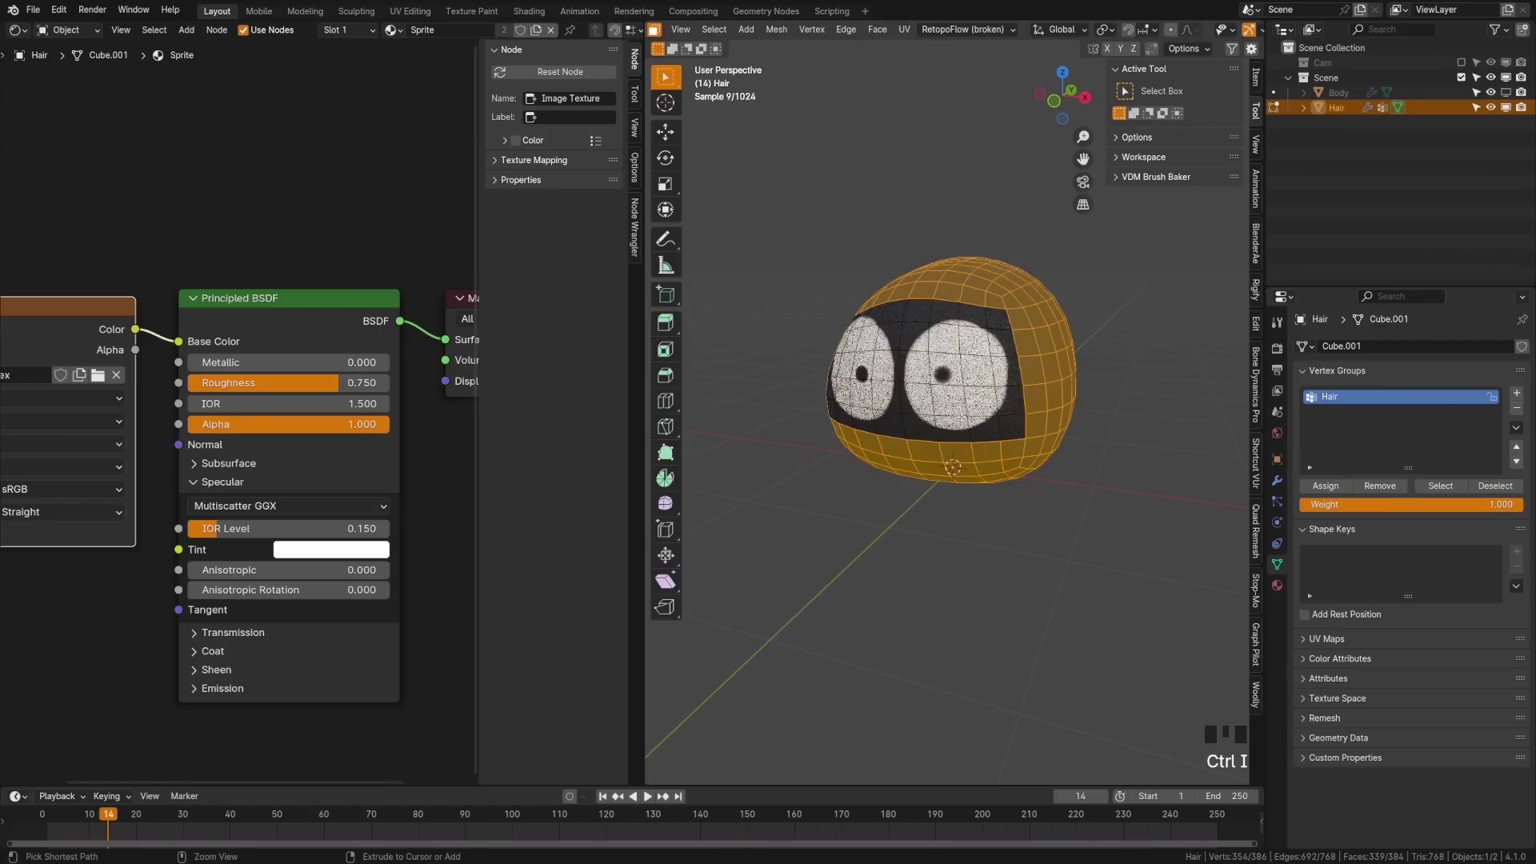
pyautogui.click(1326, 486)
pyautogui.click(1325, 486)
pyautogui.click(1326, 487)
pyautogui.click(1326, 487)
pyautogui.click(1326, 486)
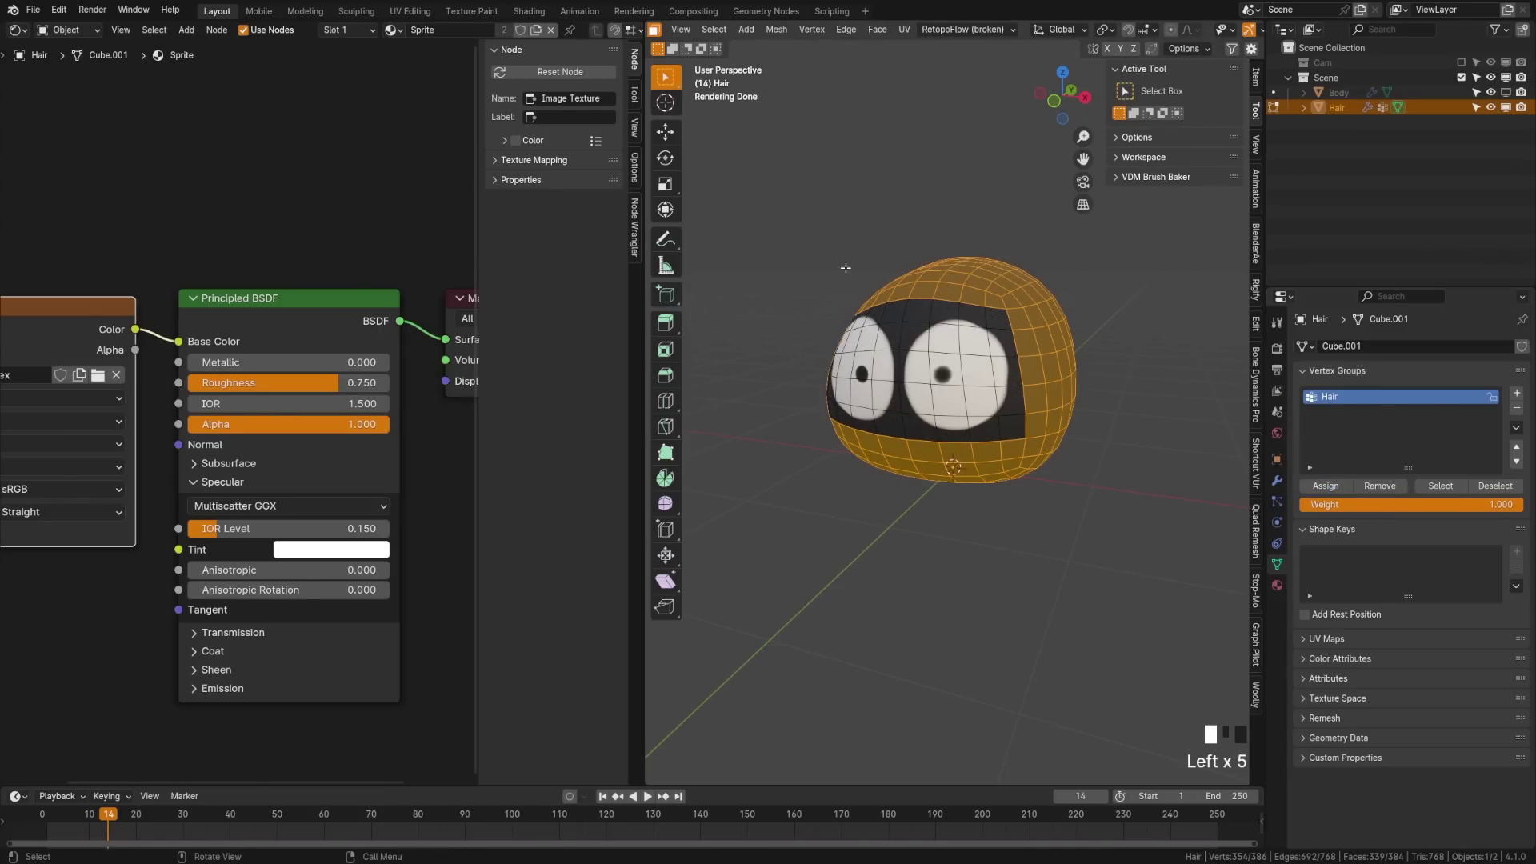
# Use the Hair vertex group as the particle density, and return to Object Mode with nothing selected to check the hairs.
pyautogui.click(1277, 501)
pyautogui.click(1343, 725)
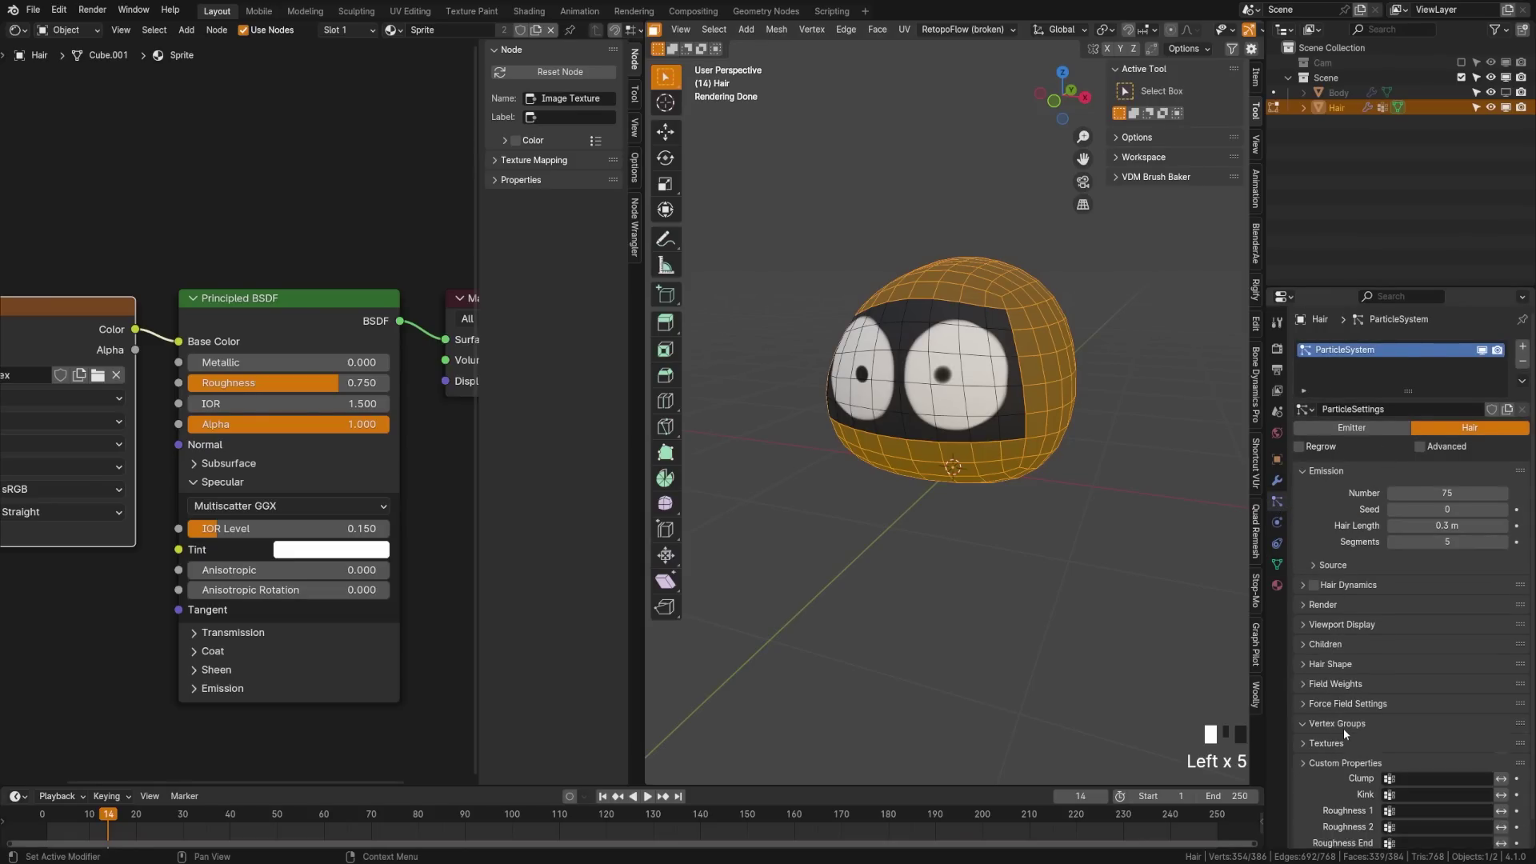
pyautogui.click(1415, 750)
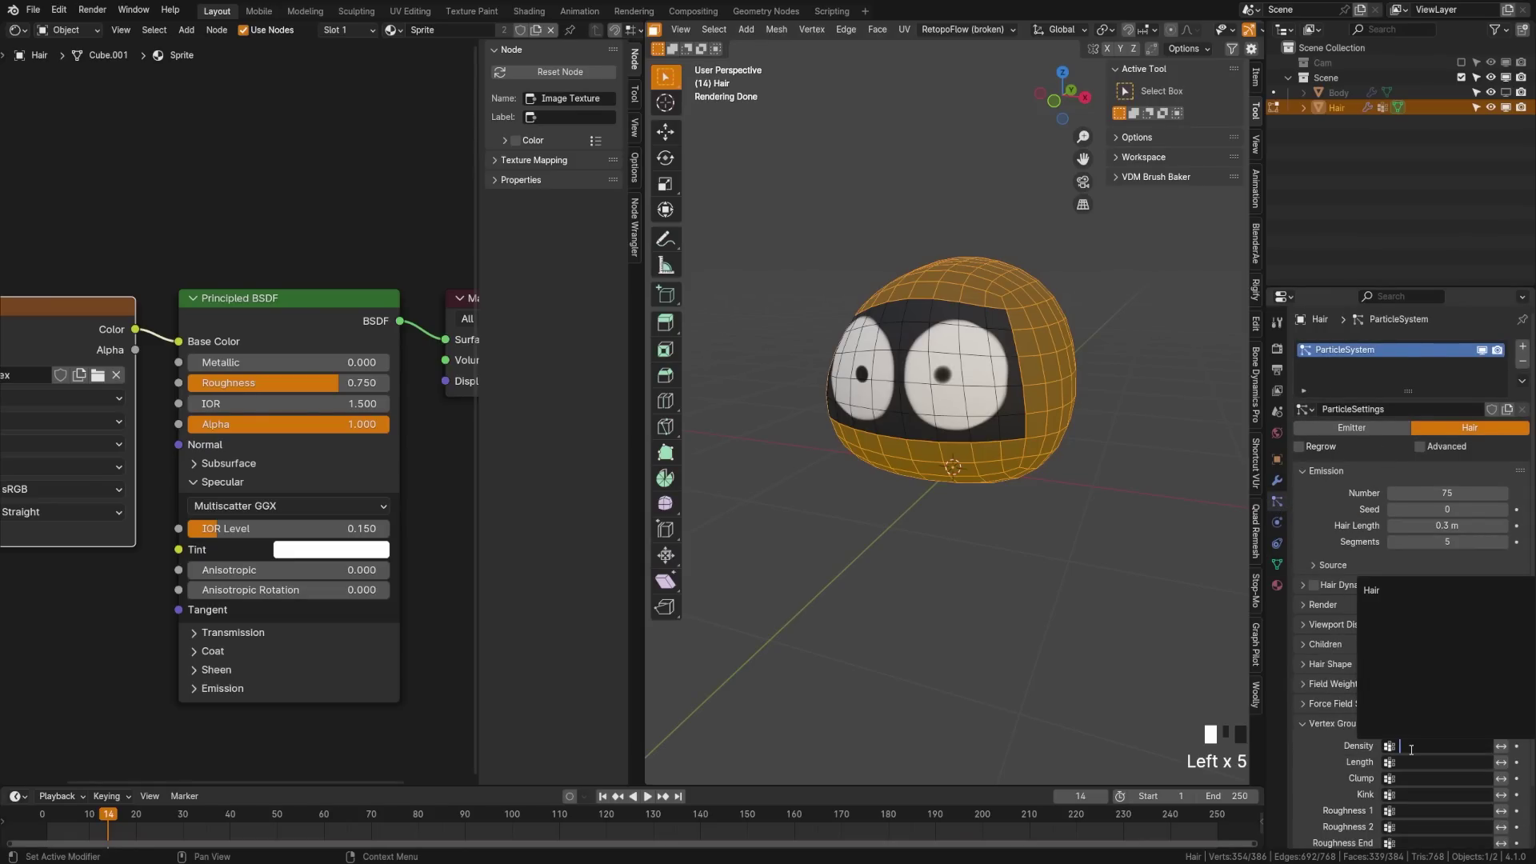
pyautogui.click(1392, 590)
pyautogui.press('Tab')
pyautogui.hotkey('alt', 'a')
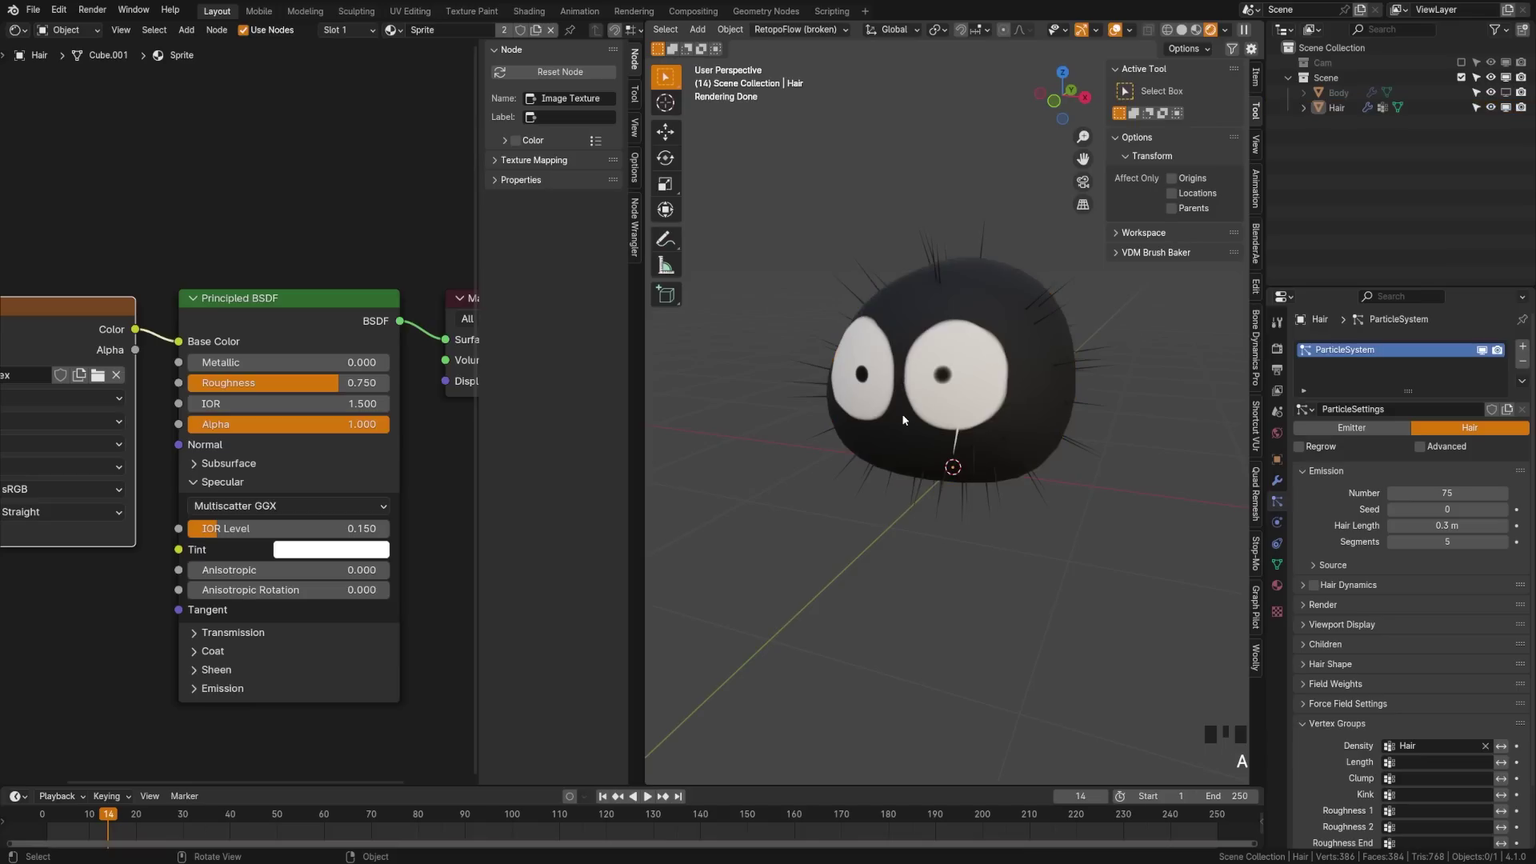
pyautogui.moveTo(900, 414); pyautogui.dragTo(723, 372, button='middle')
pyautogui.moveTo(1009, 402); pyautogui.dragTo(948, 452, button='middle')
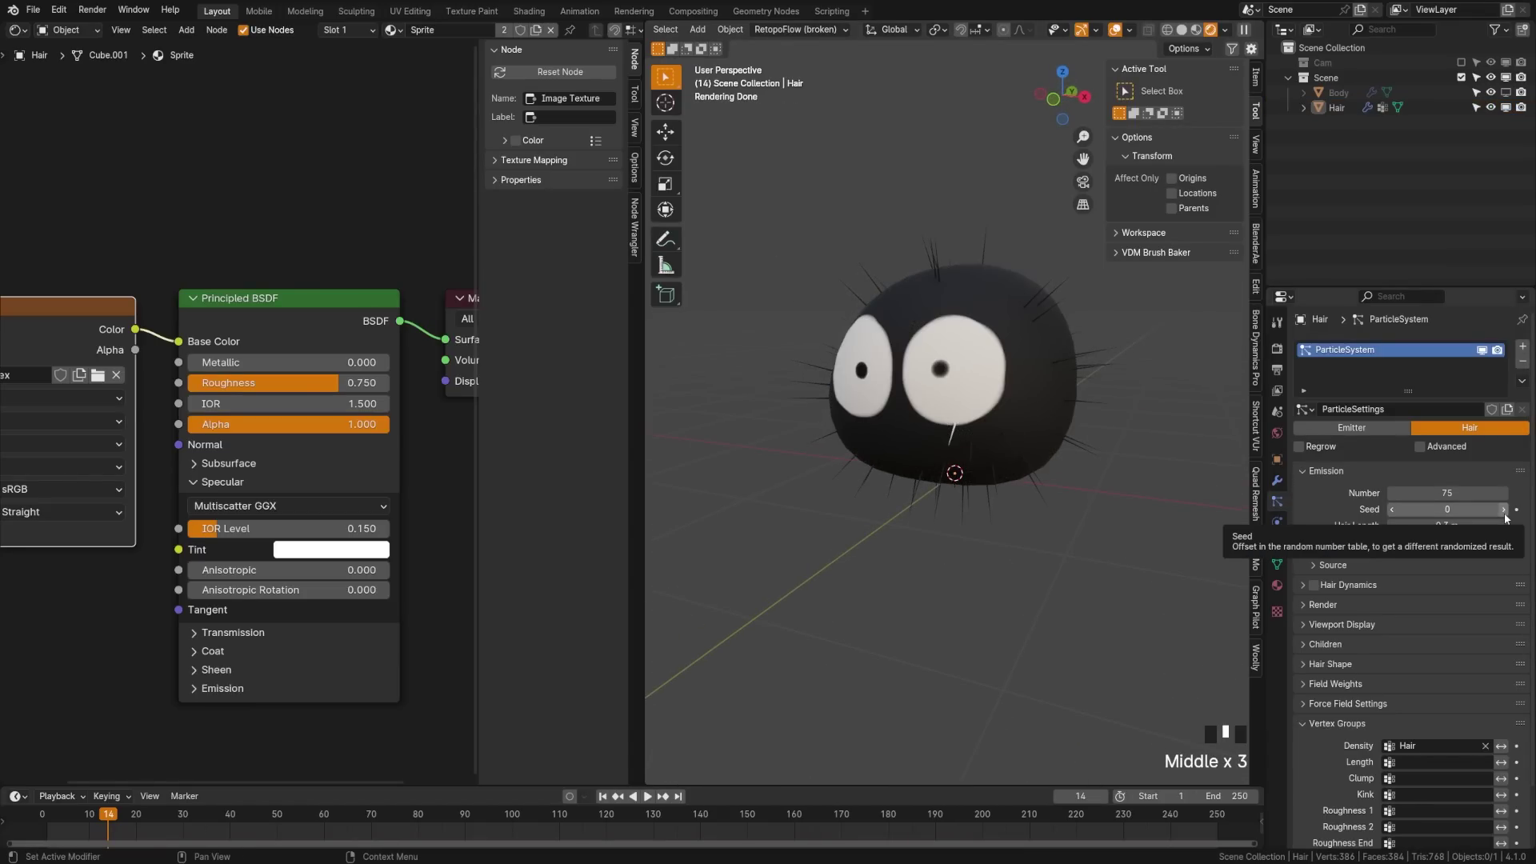
# Set the hair emission seed to 1 and the segments to 6.
pyautogui.click(1504, 510)
pyautogui.moveTo(874, 433); pyautogui.dragTo(746, 483, button='middle')
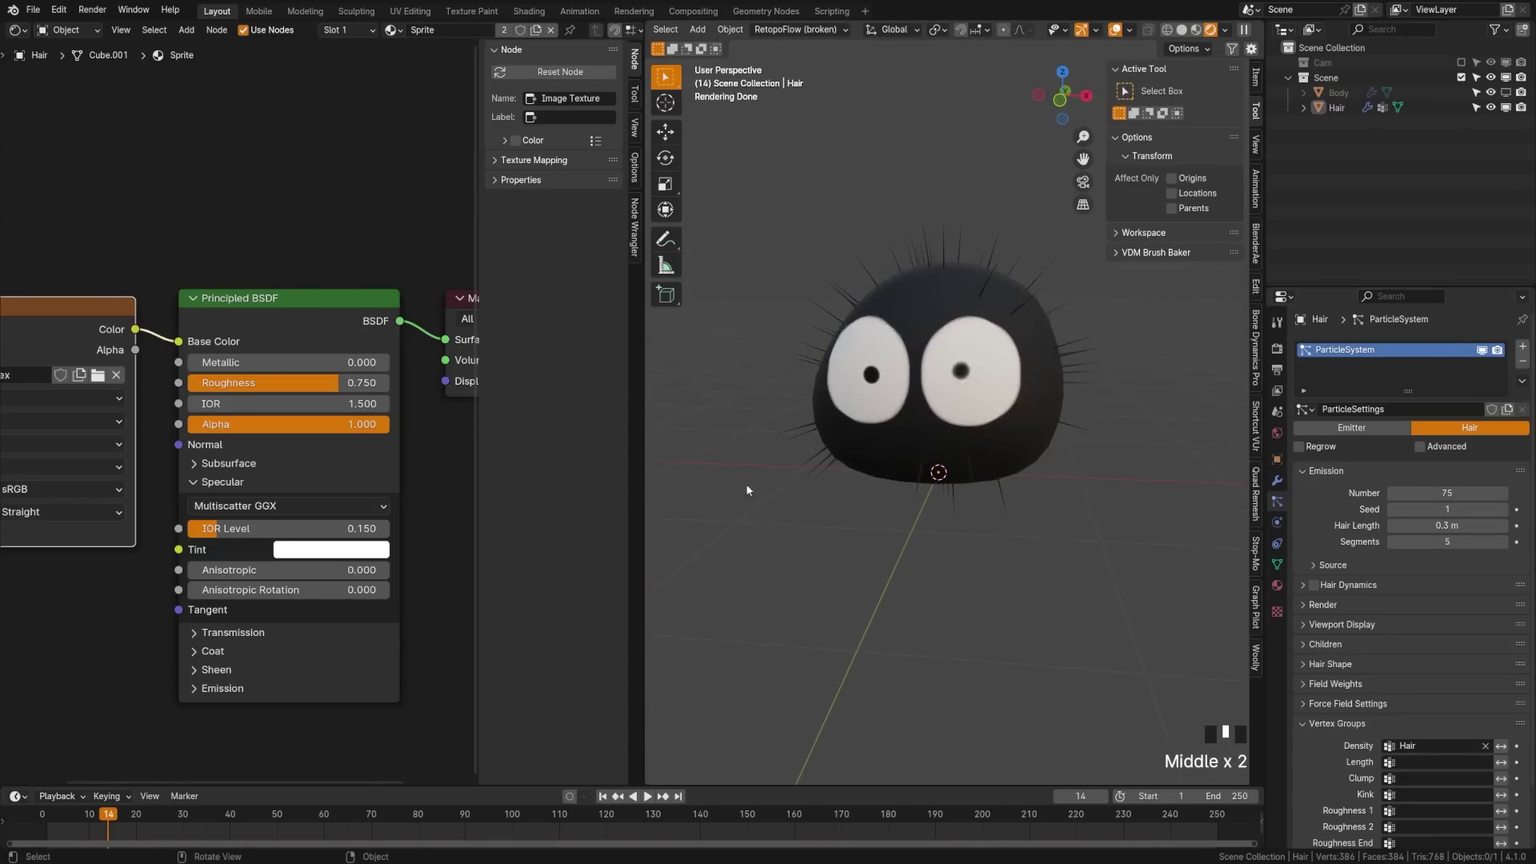
pyautogui.click(1504, 543)
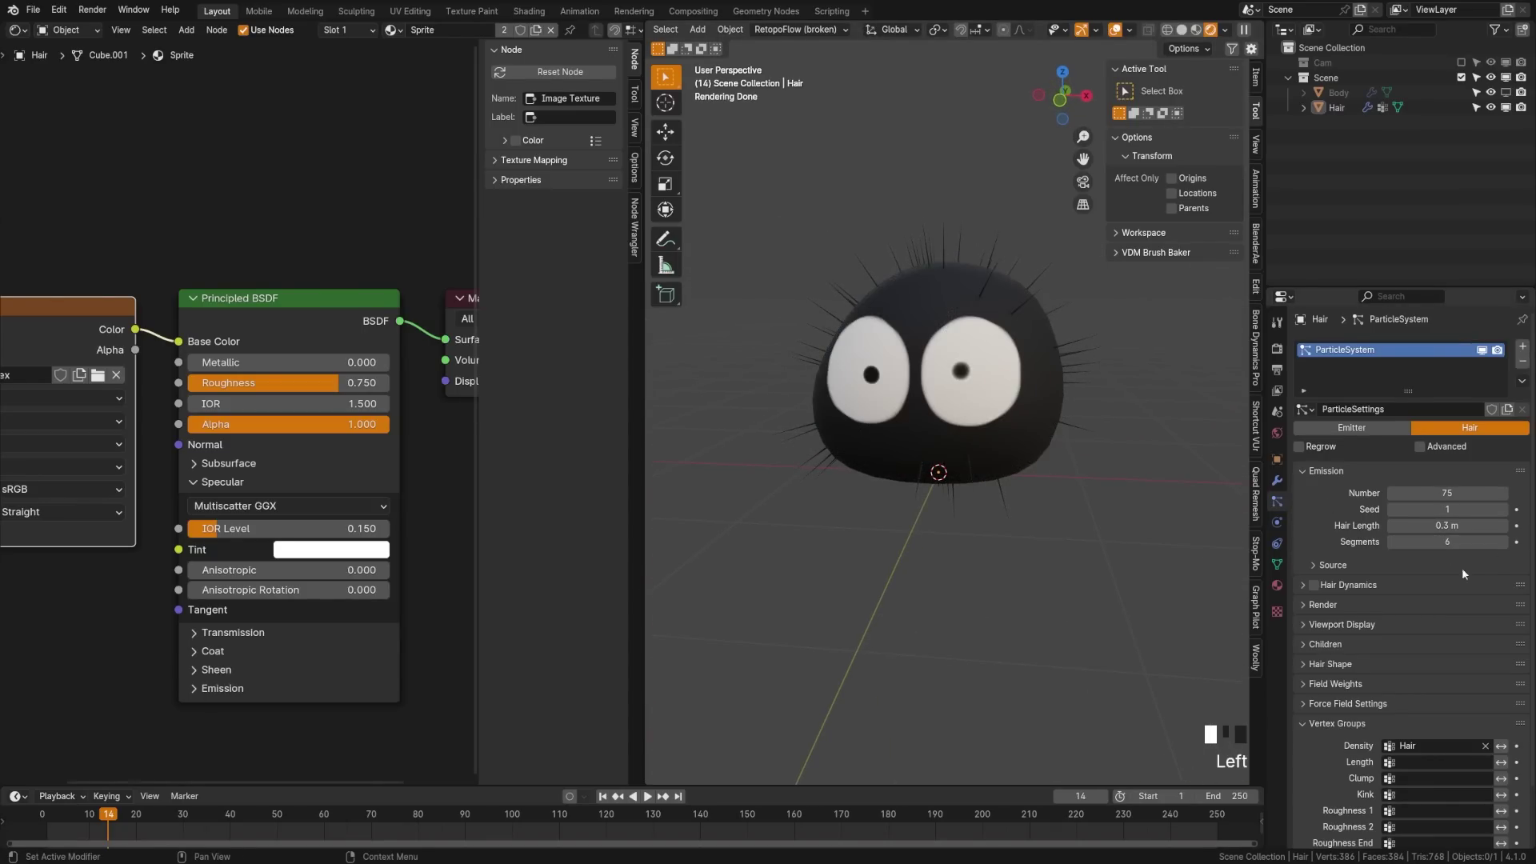
# Change the hair emission source's distribution to Random.
pyautogui.click(1322, 567)
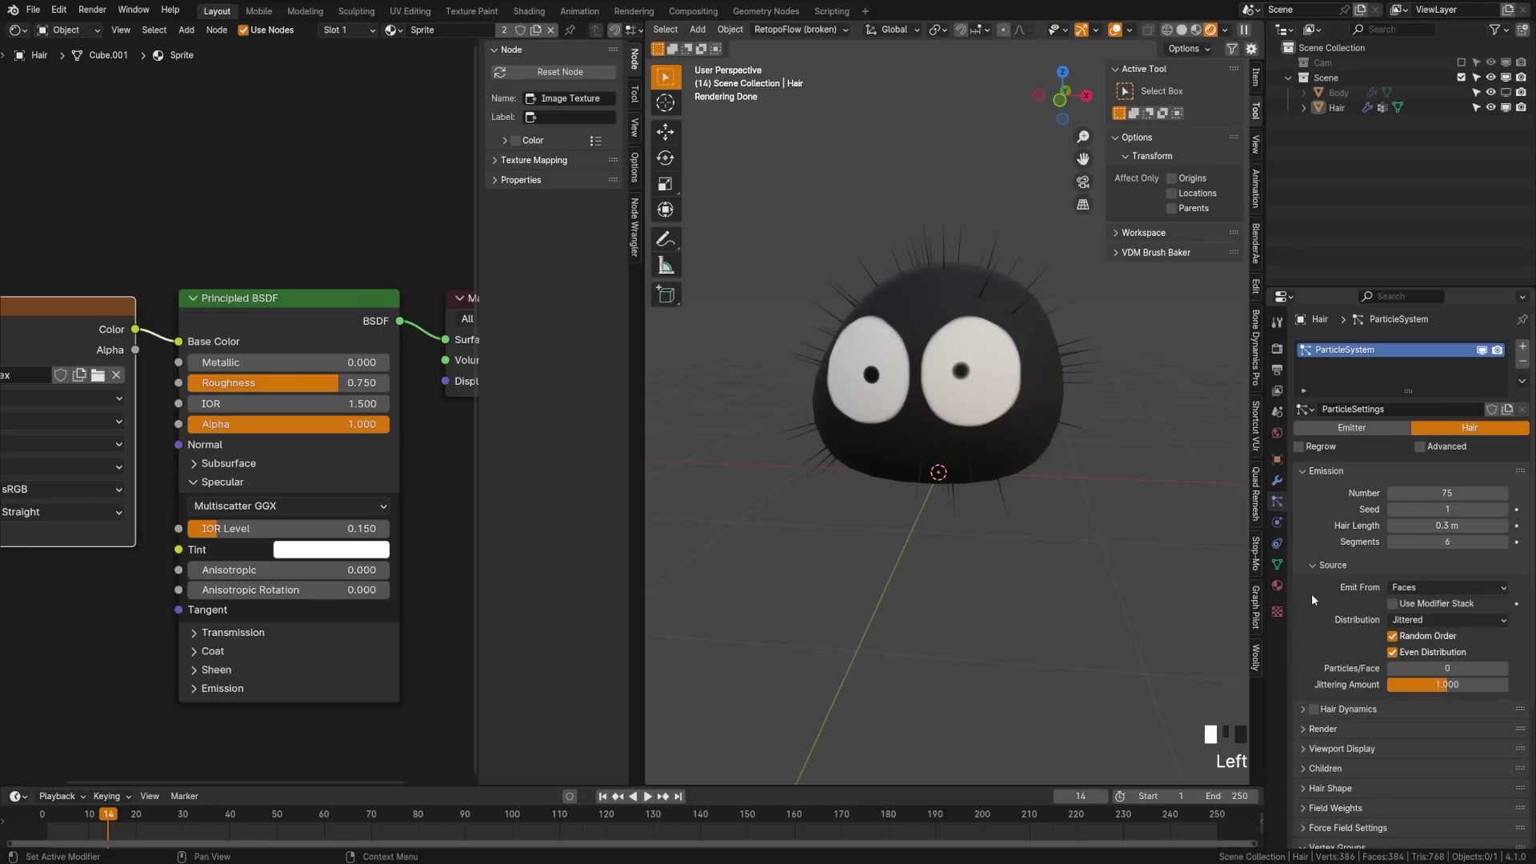
pyautogui.click(1448, 620)
pyautogui.click(1433, 656)
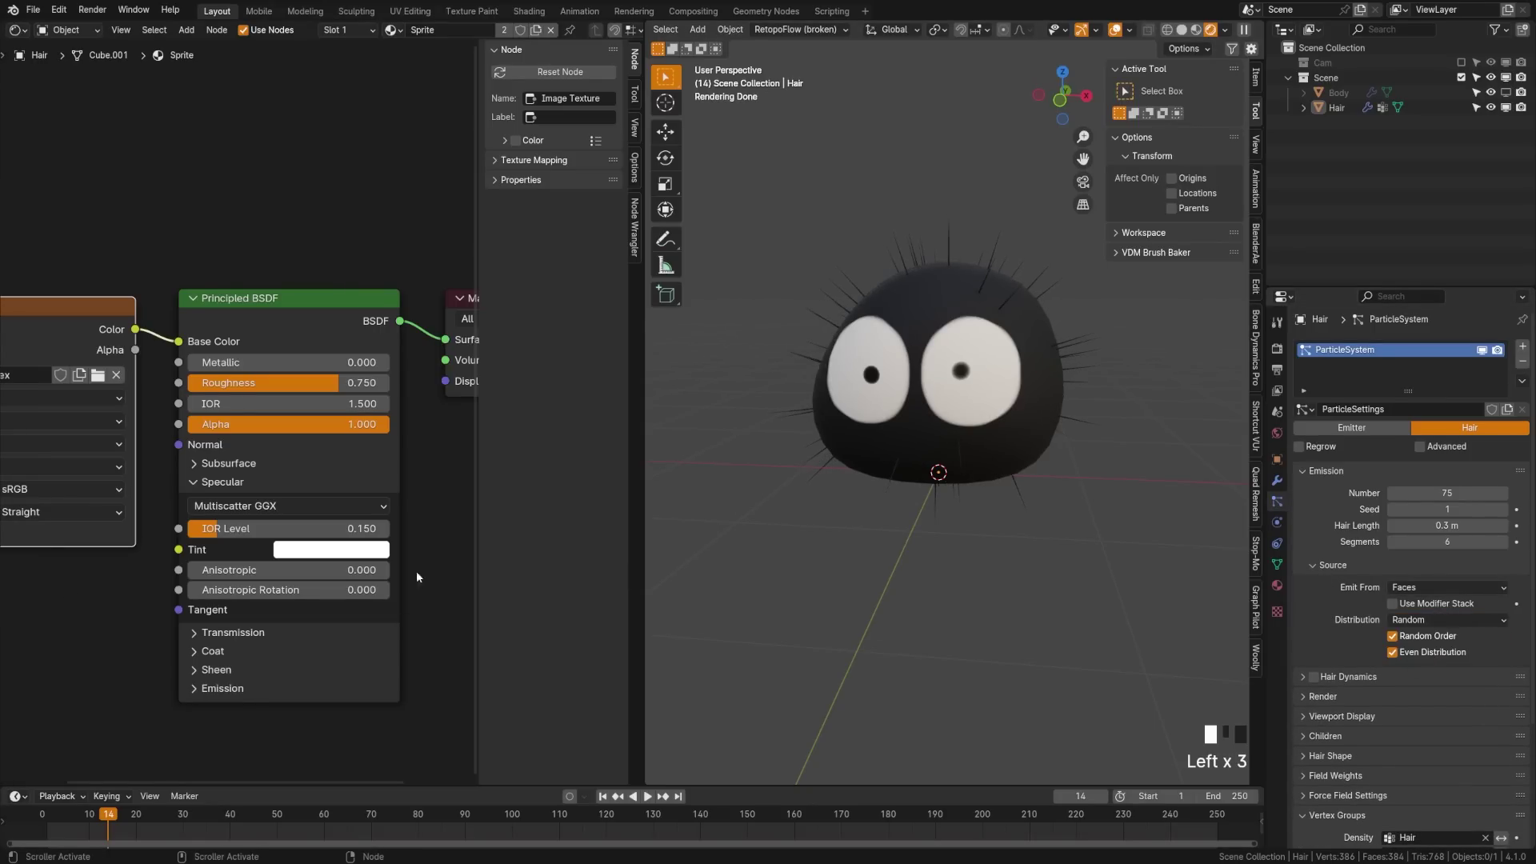
# Enable the advanced hair settings and set the viewport display's strand steps to 6.
pyautogui.click(1420, 446)
pyautogui.scroll(-7, 1348, 742)
pyautogui.click(1347, 742)
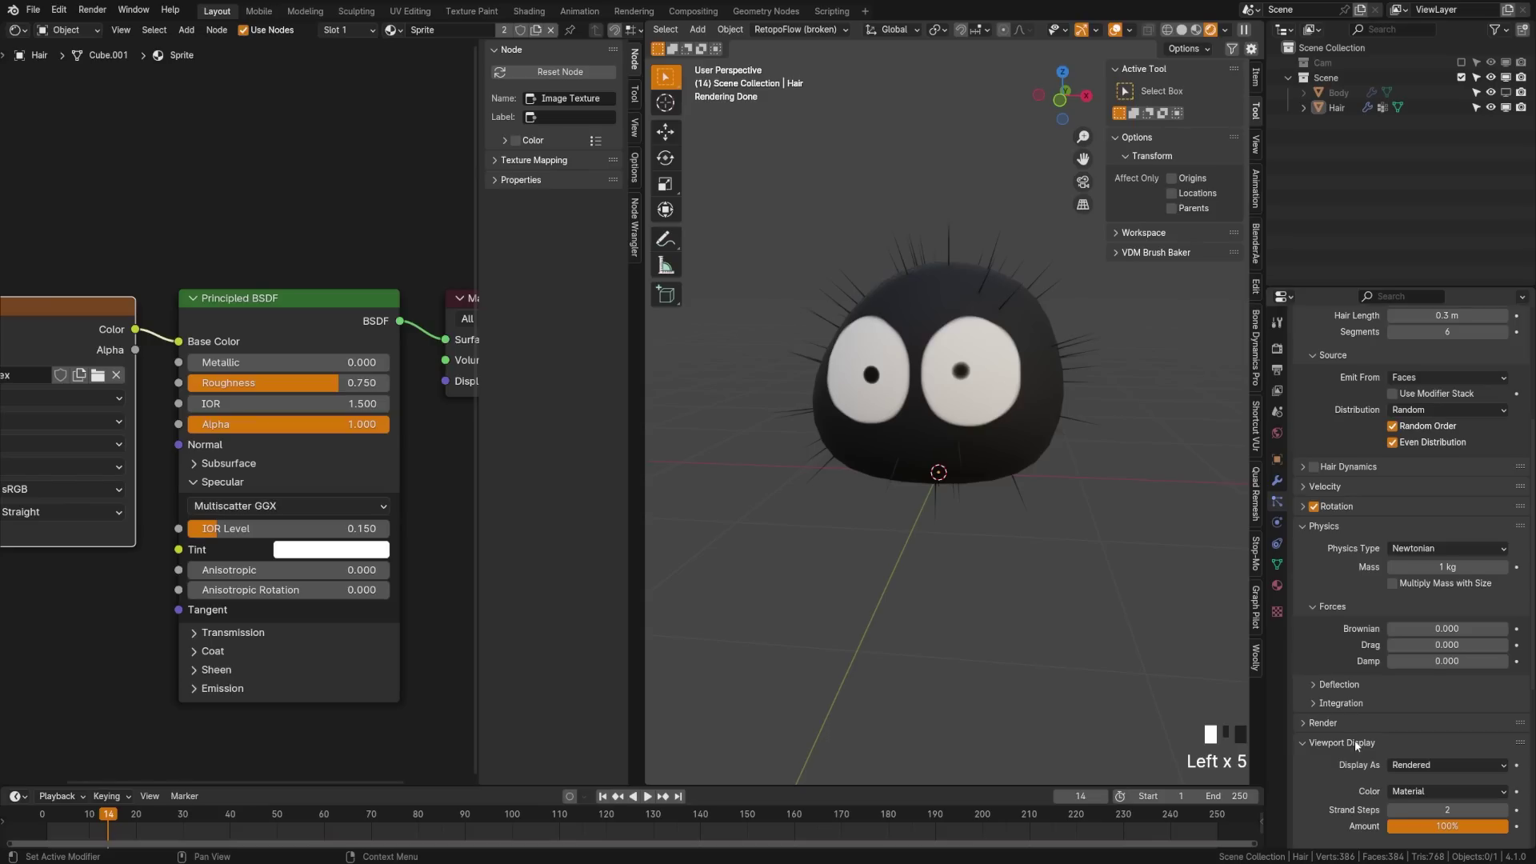
pyautogui.scroll(-3, 1355, 742)
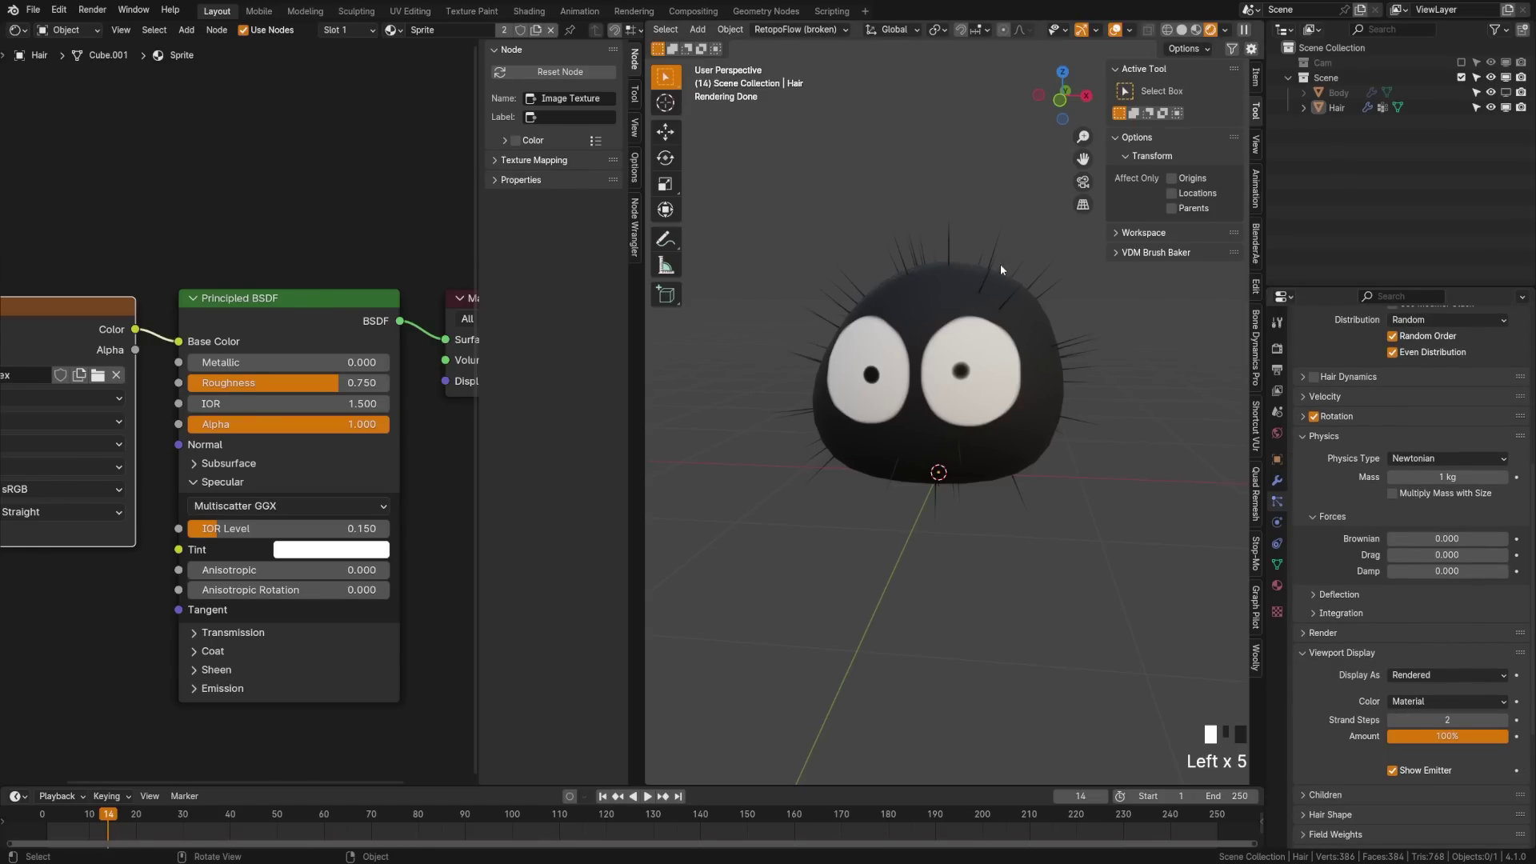
pyautogui.click(1504, 720)
pyautogui.click(1504, 720)
pyautogui.click(1504, 720)
pyautogui.click(1504, 720)
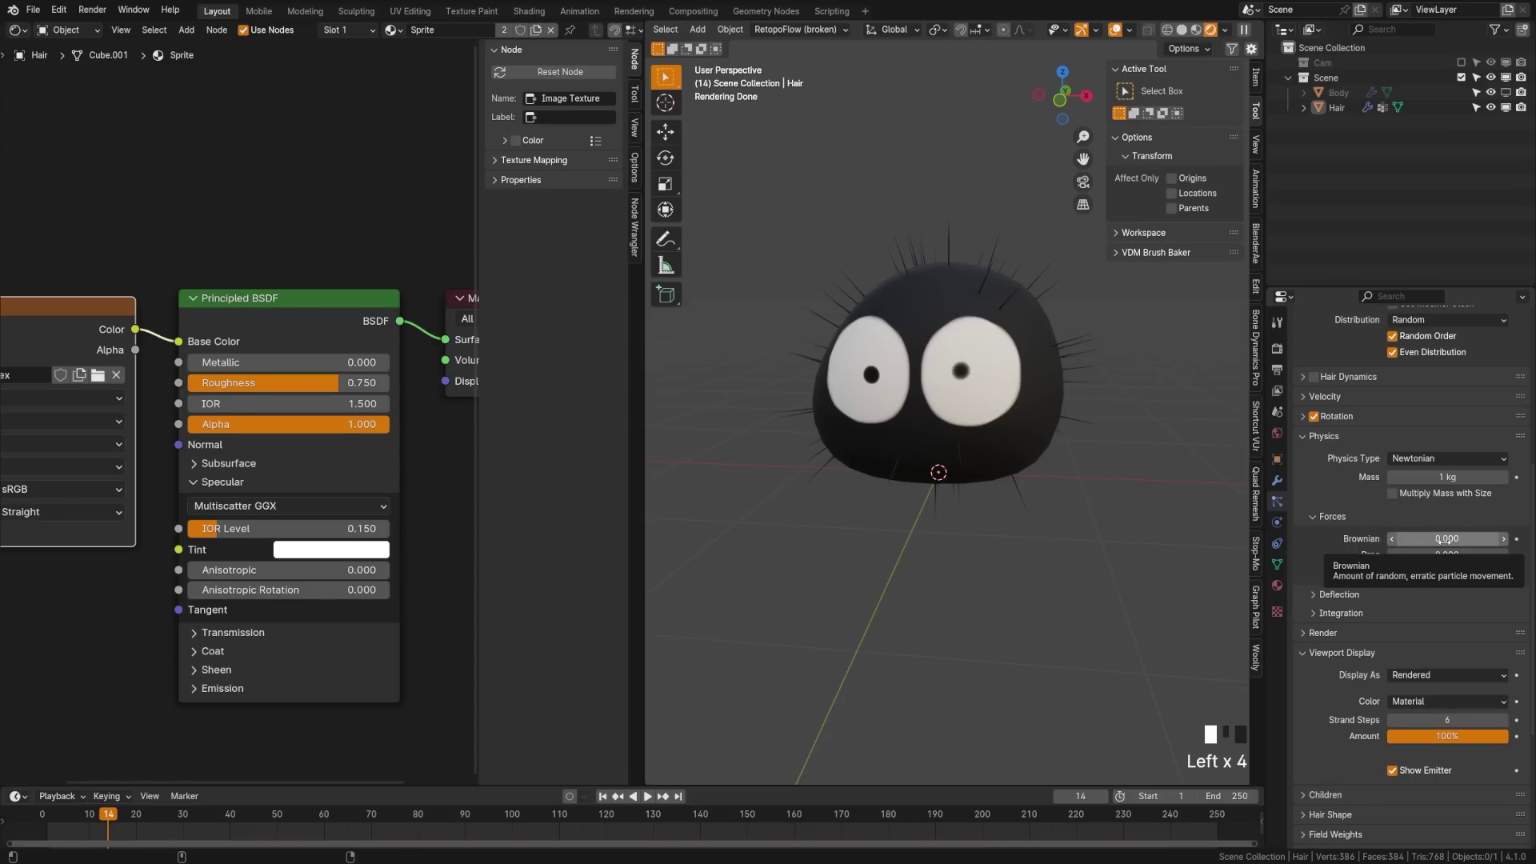
# Raise the Brownian force on the hair particles to 0.061 to bend the strands randomly.
pyautogui.moveTo(1444, 540); pyautogui.dragTo(1455, 539)
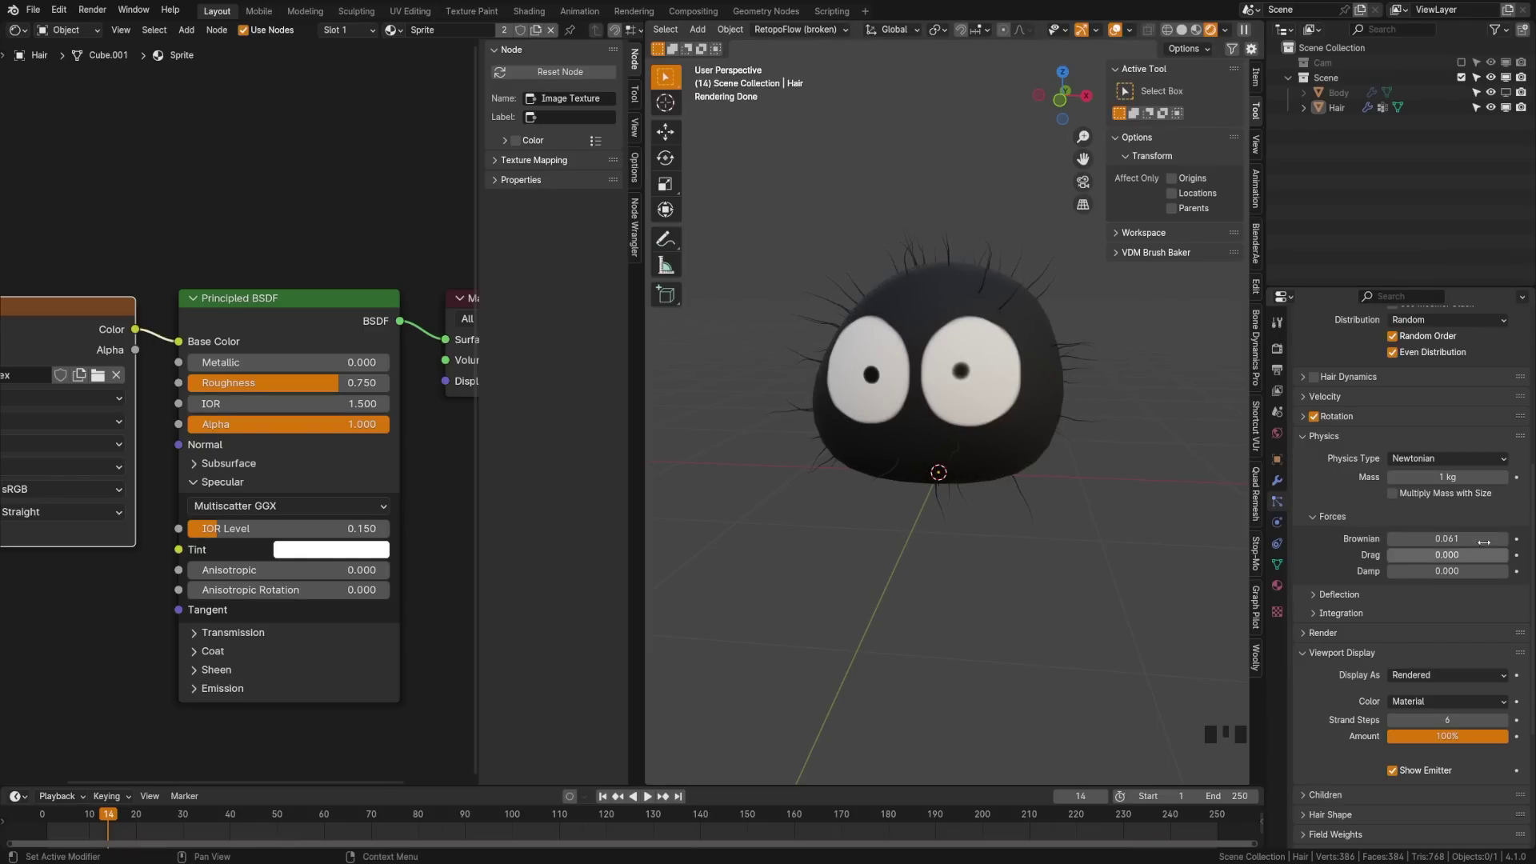
pyautogui.scroll(-5, 1444, 731)
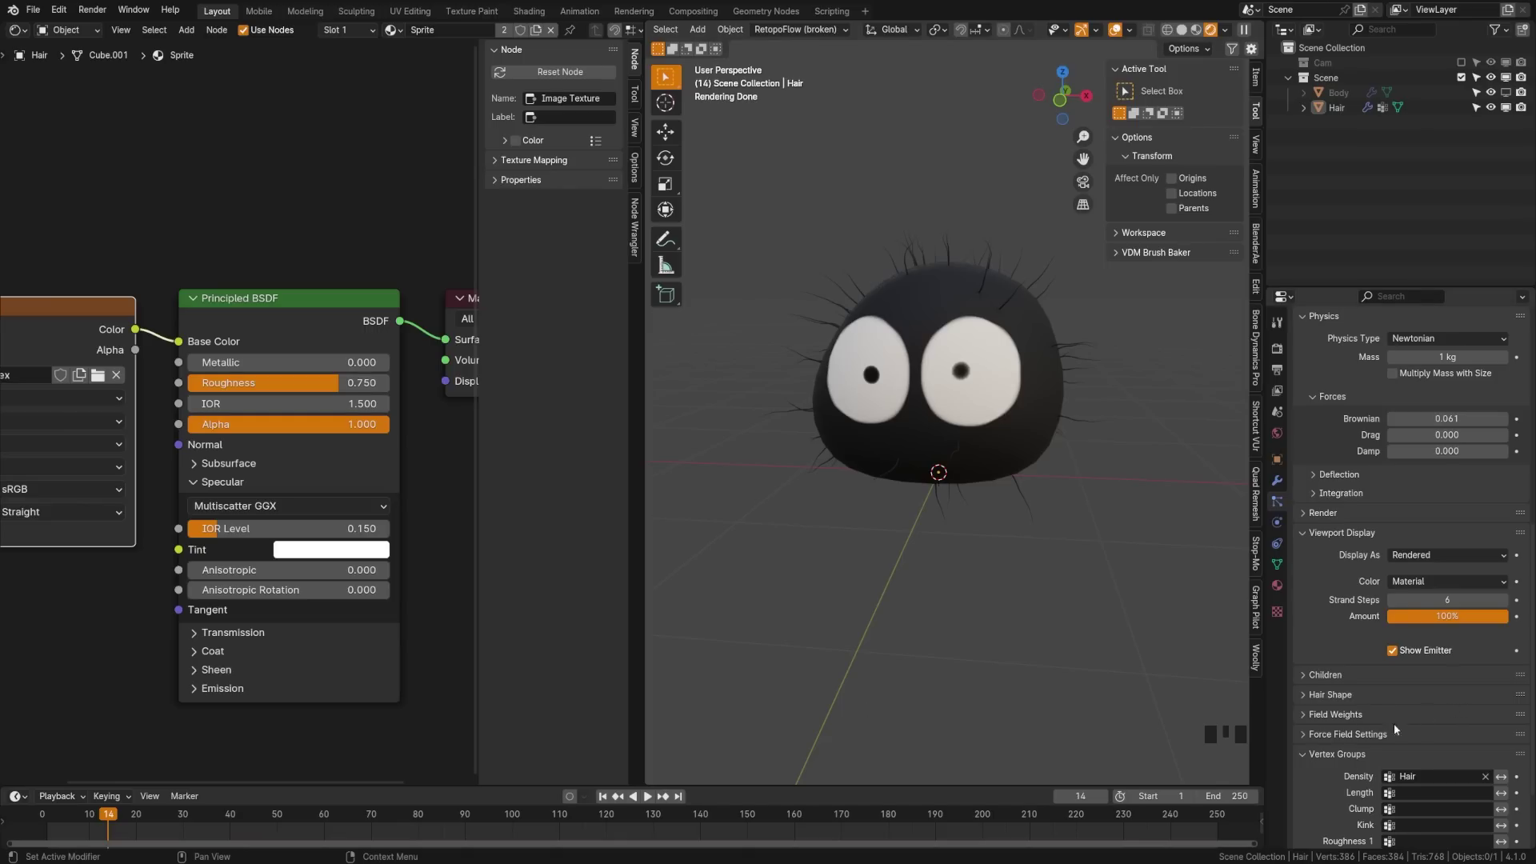
# Set the hair shape's root diameter to 3 m and tip diameter to 1.5 m, and view the hairs from the front.
pyautogui.click(1353, 696)
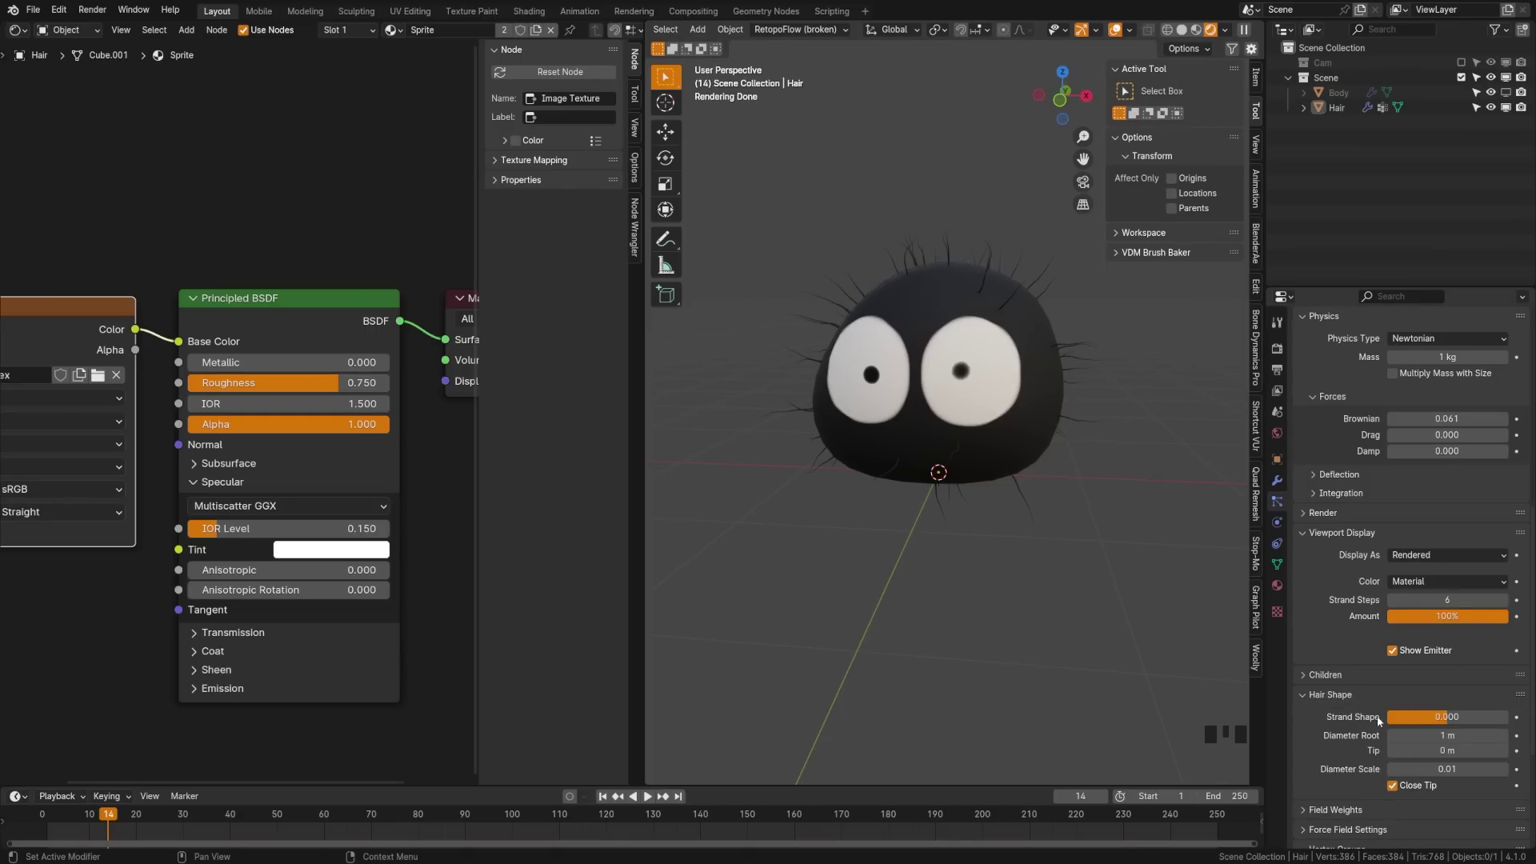
pyautogui.click(1471, 741)
pyautogui.write('3')
pyautogui.doubleClick(837, 424)
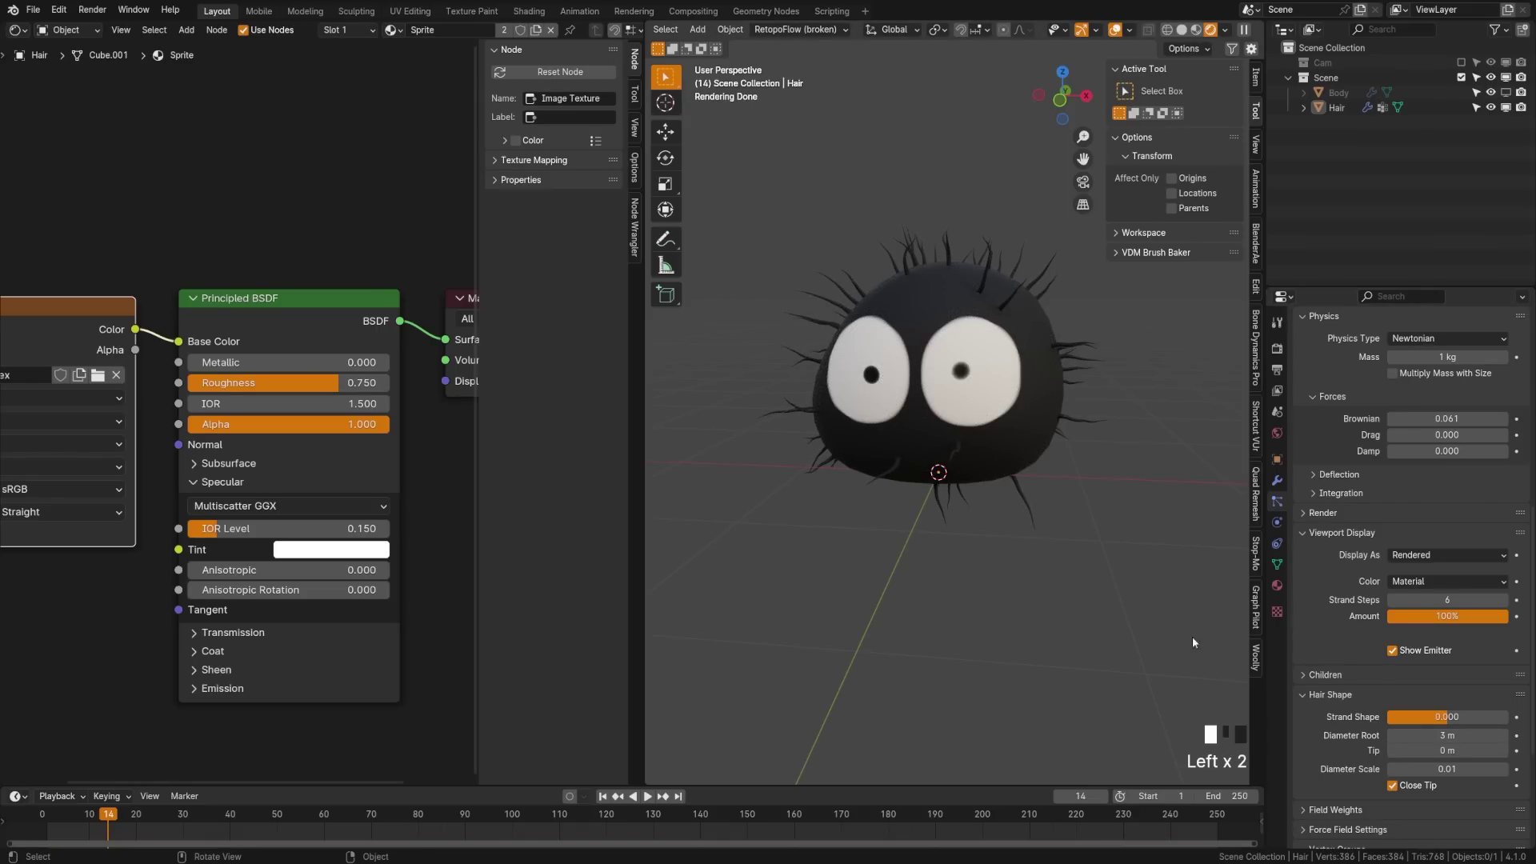
pyautogui.click(1421, 751)
pyautogui.write('1.5')
pyautogui.click(1421, 751)
pyautogui.scroll(-3, 1050, 516)
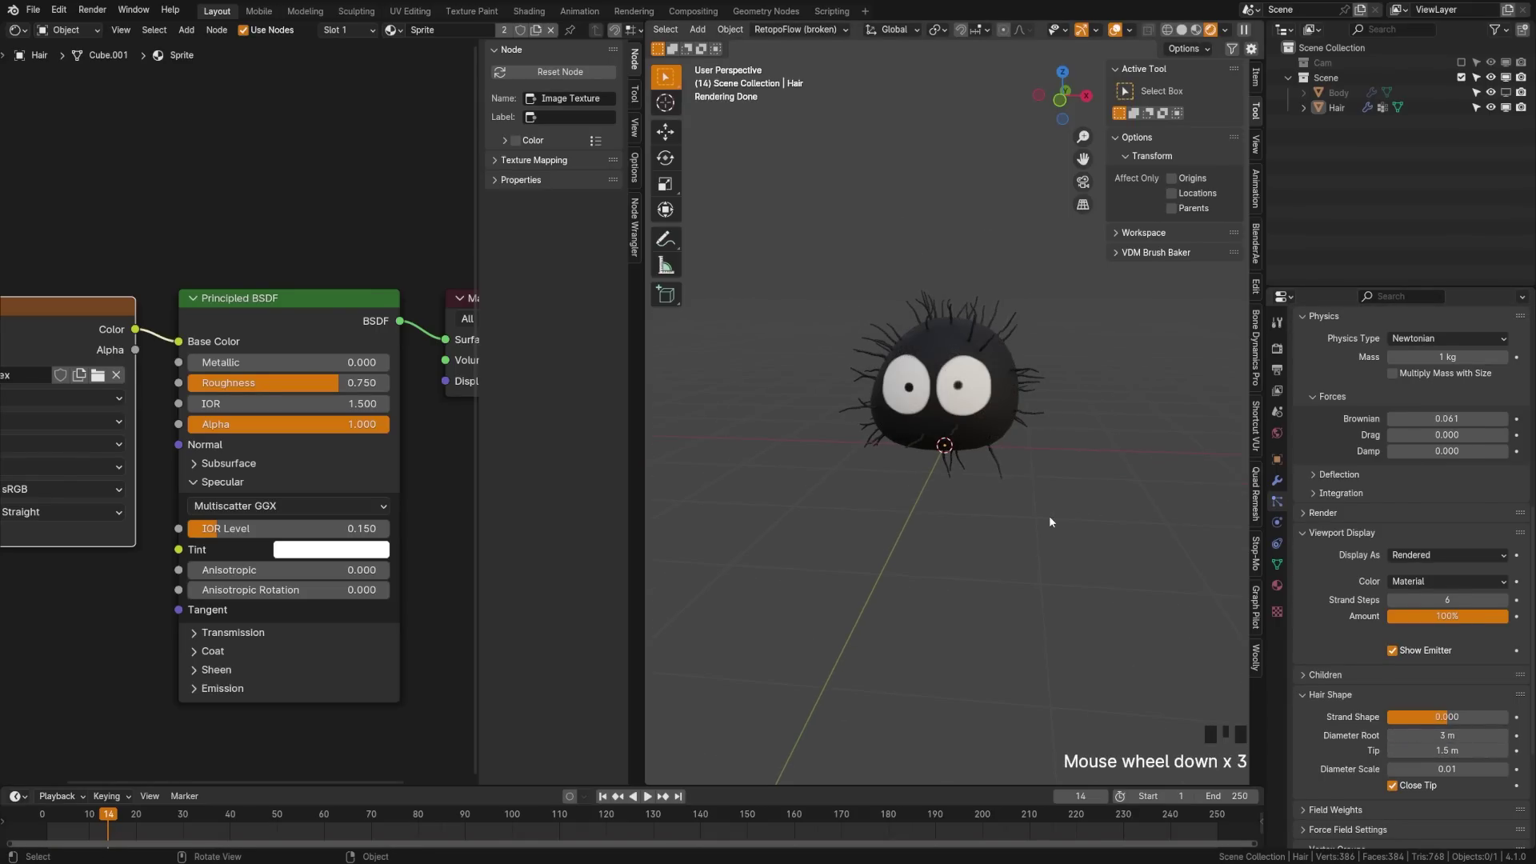
pyautogui.press('KP_1')
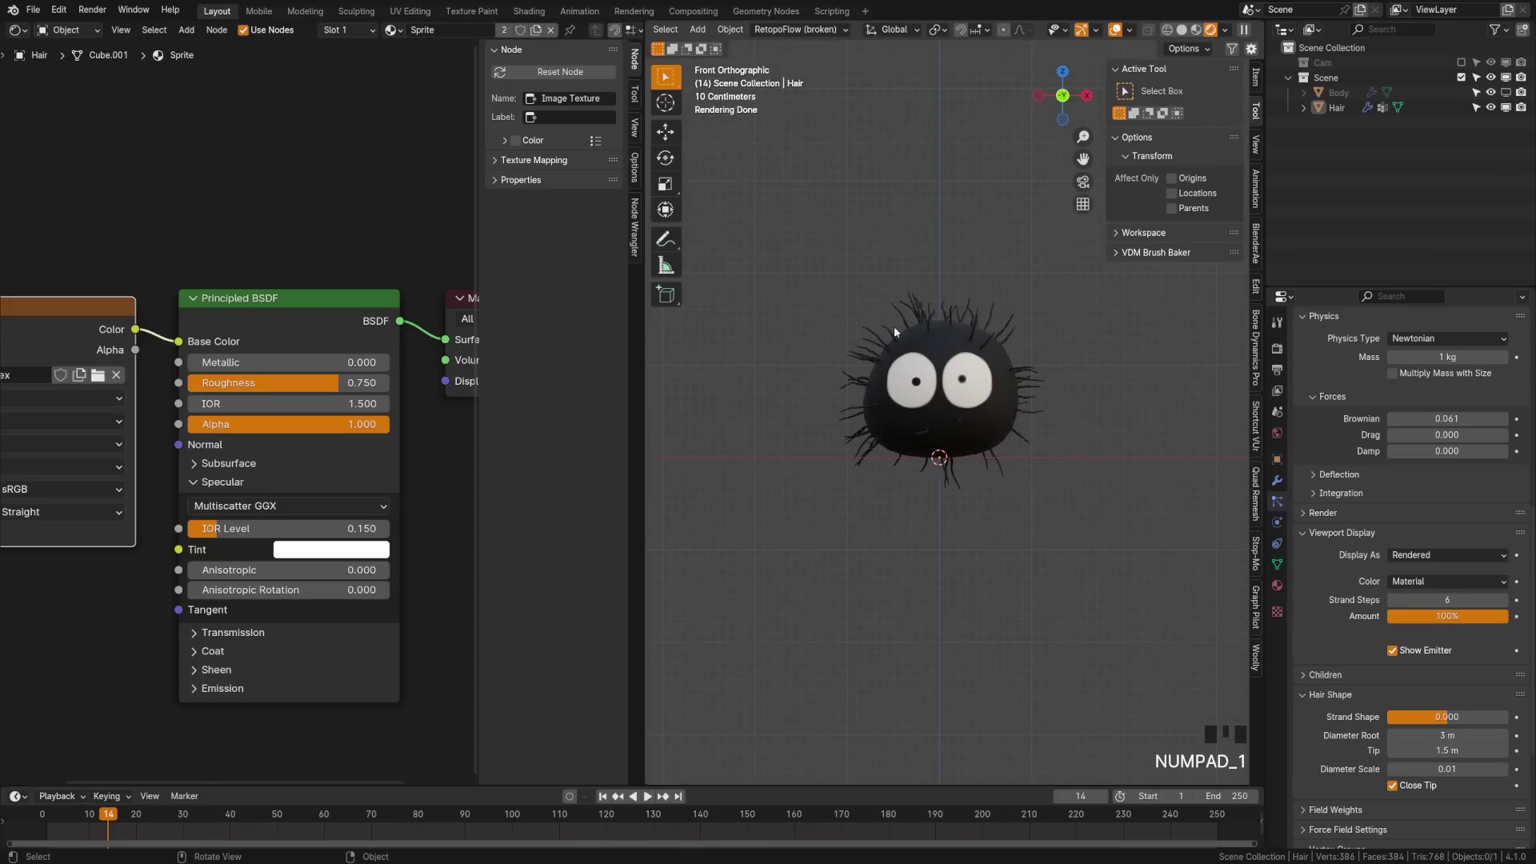
pyautogui.click(1354, 532)
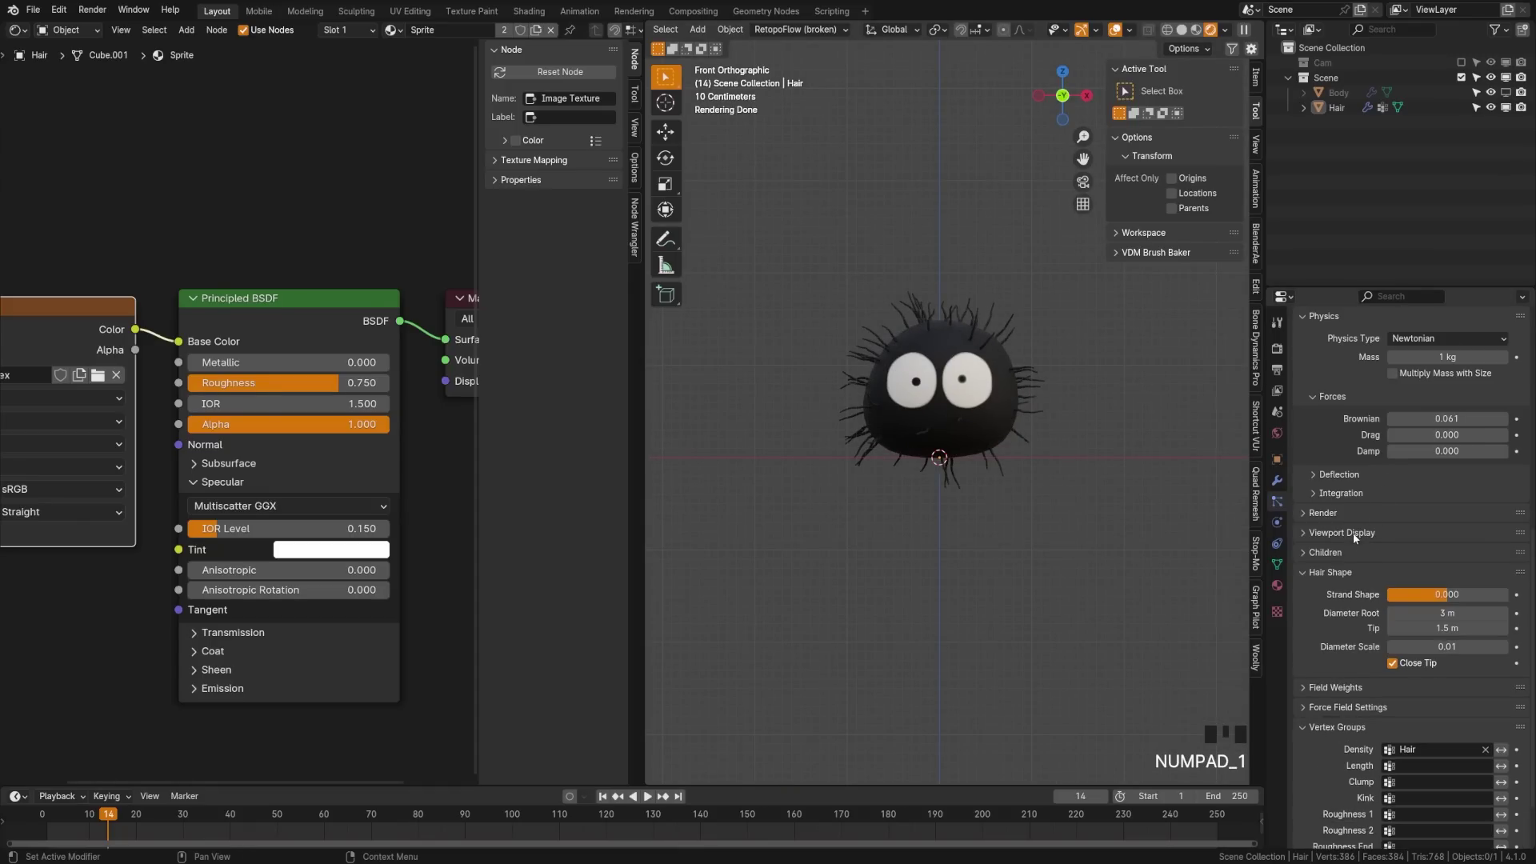
# Turn off Show Emitter in the viewport display settings of the hair particle system.
pyautogui.click(1343, 573)
pyautogui.click(1348, 561)
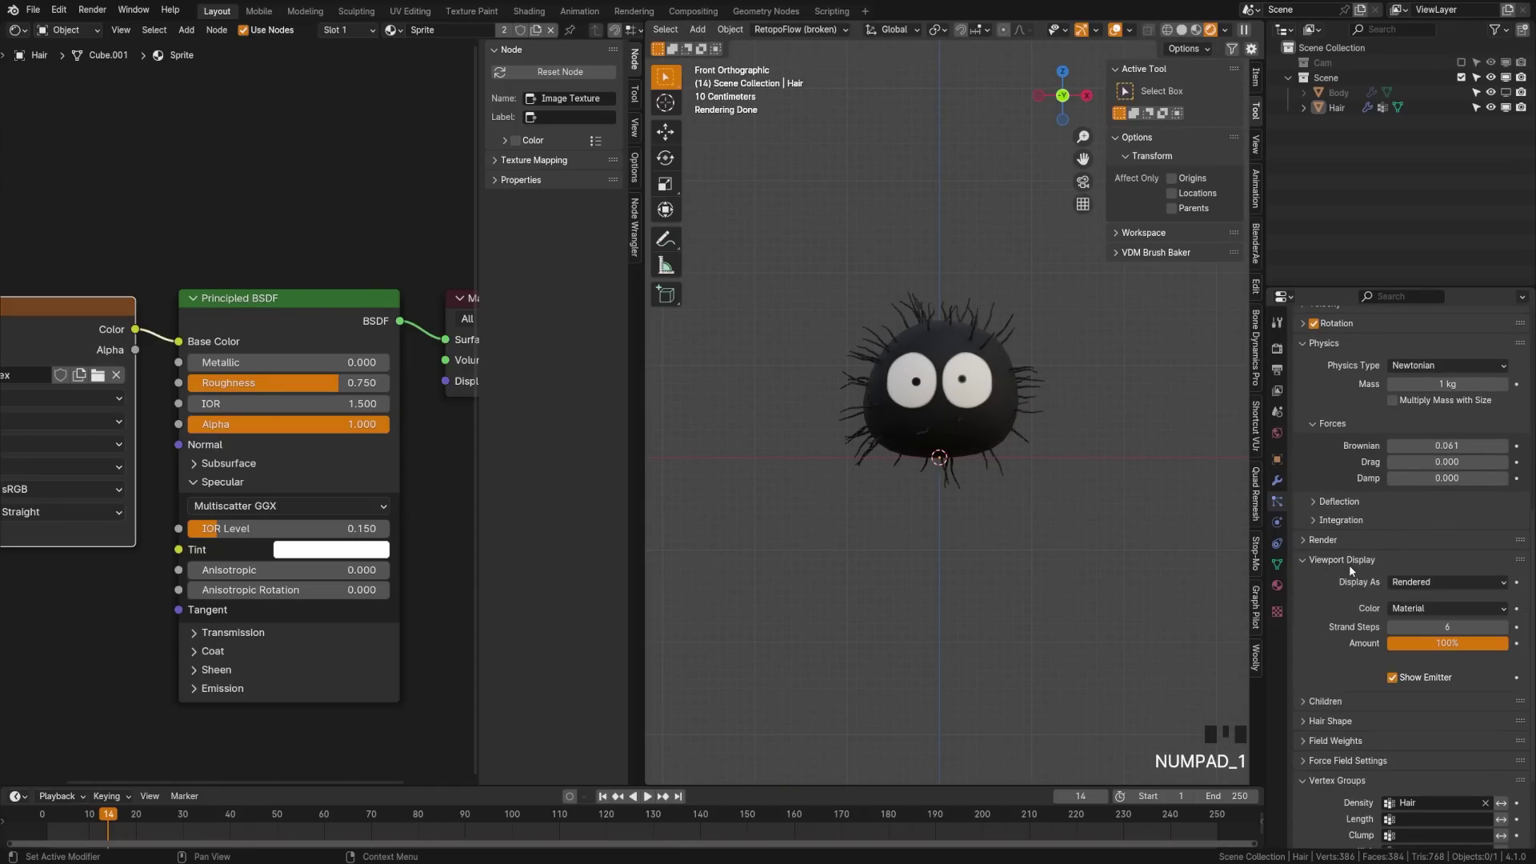
pyautogui.click(1395, 679)
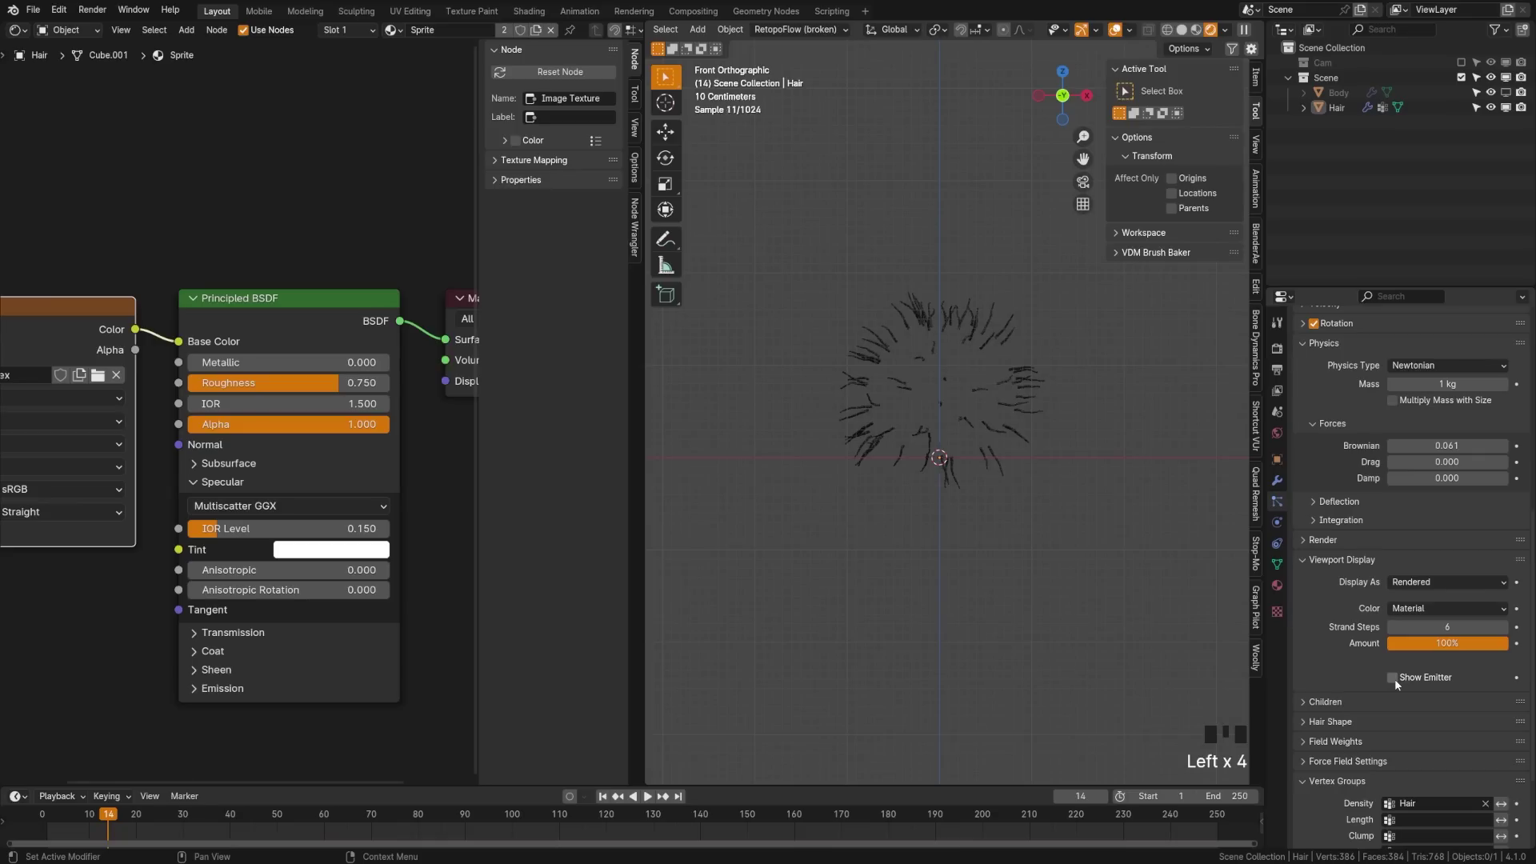
pyautogui.click(1322, 563)
pyautogui.click(1328, 542)
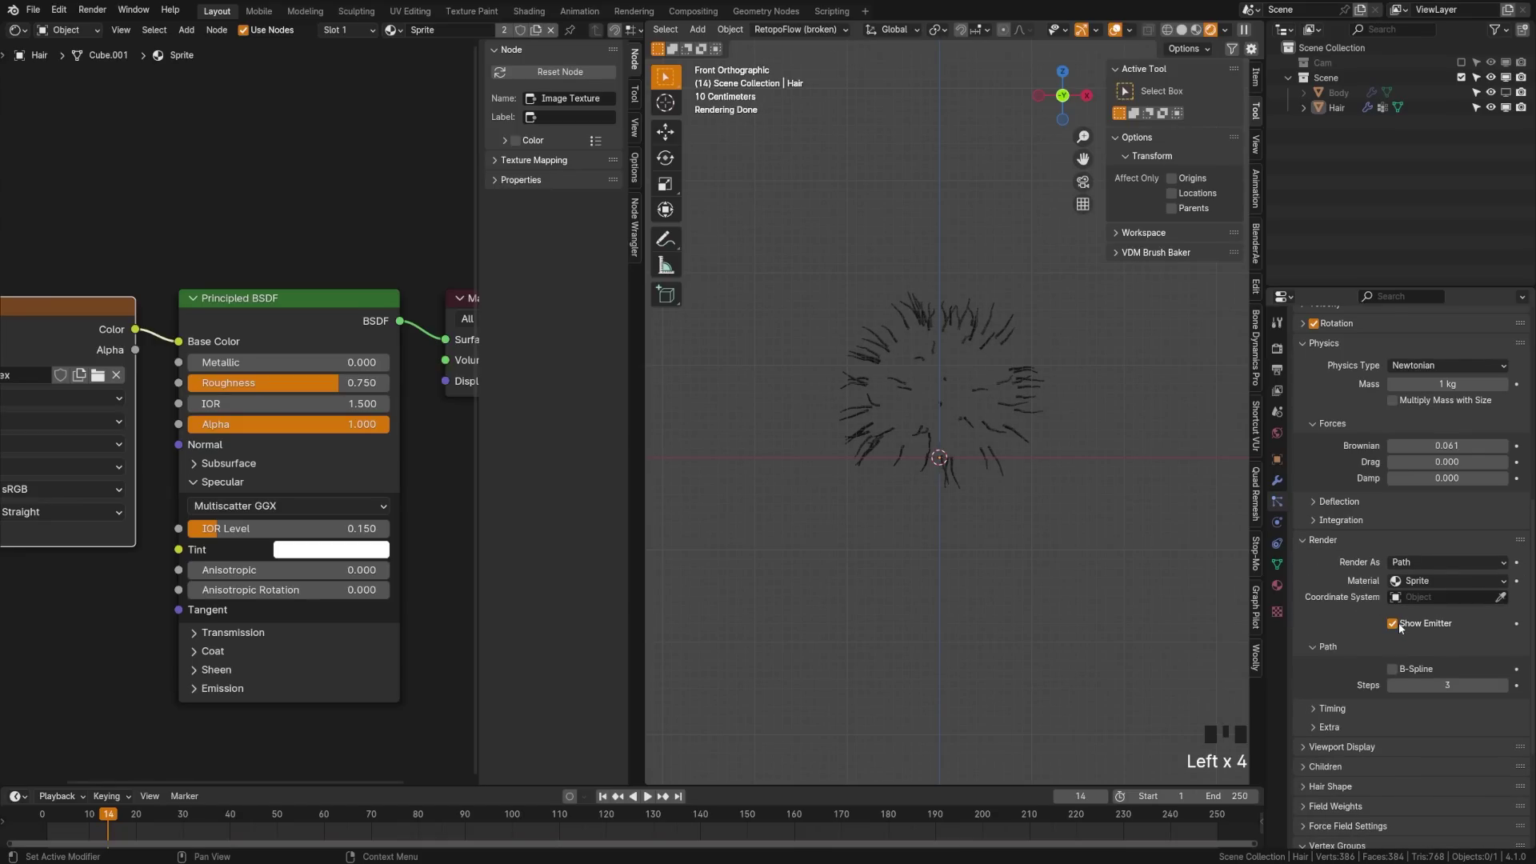
pyautogui.click(1334, 549)
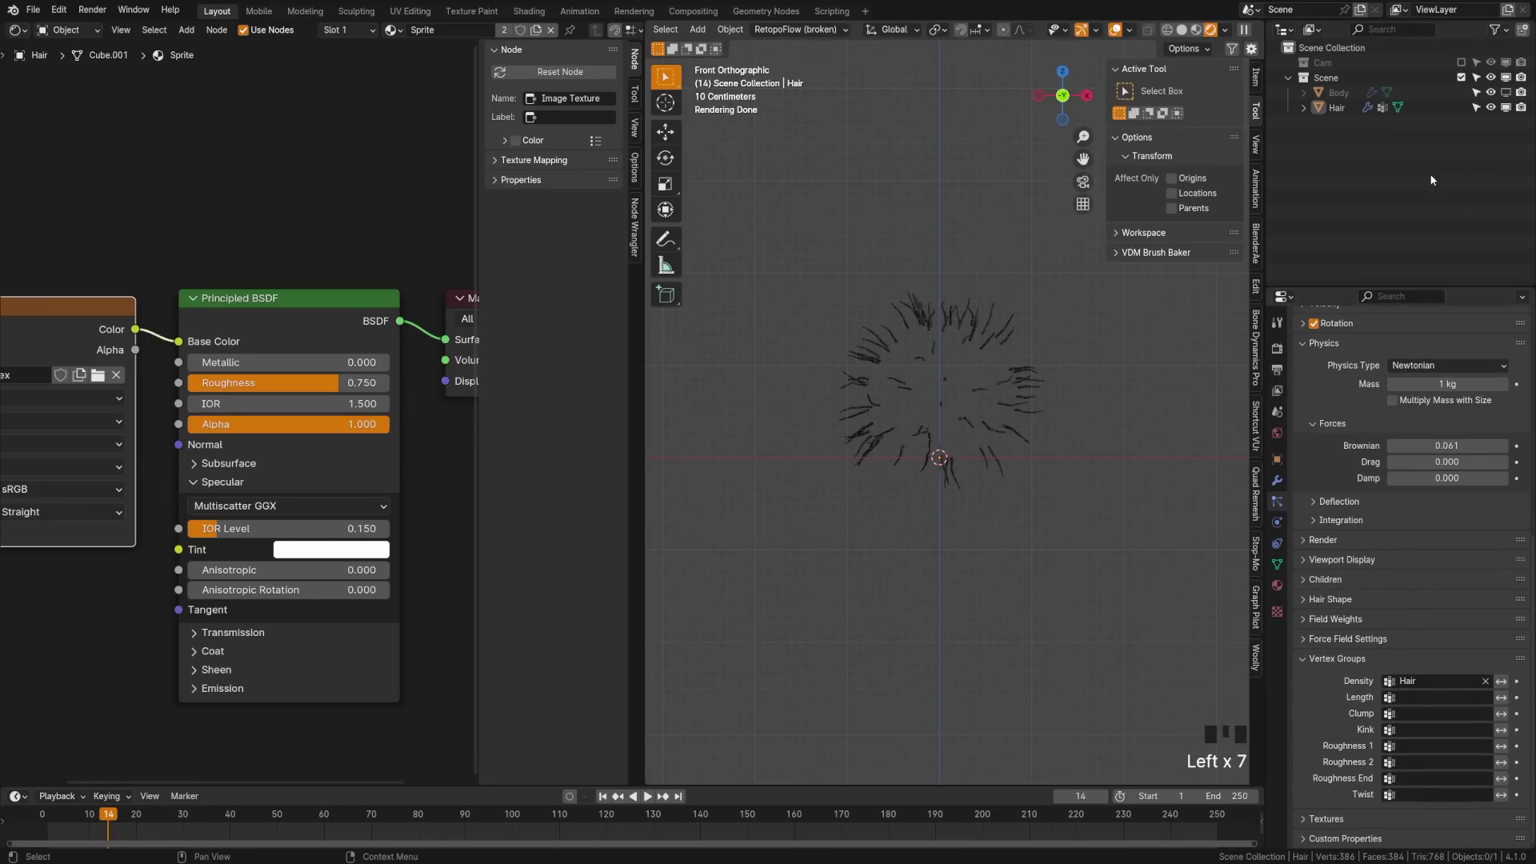
# Unhide the Body object in the viewport and inspect the hairs around it up close and from the front.
pyautogui.click(1504, 93)
pyautogui.scroll(6, 1049, 272)
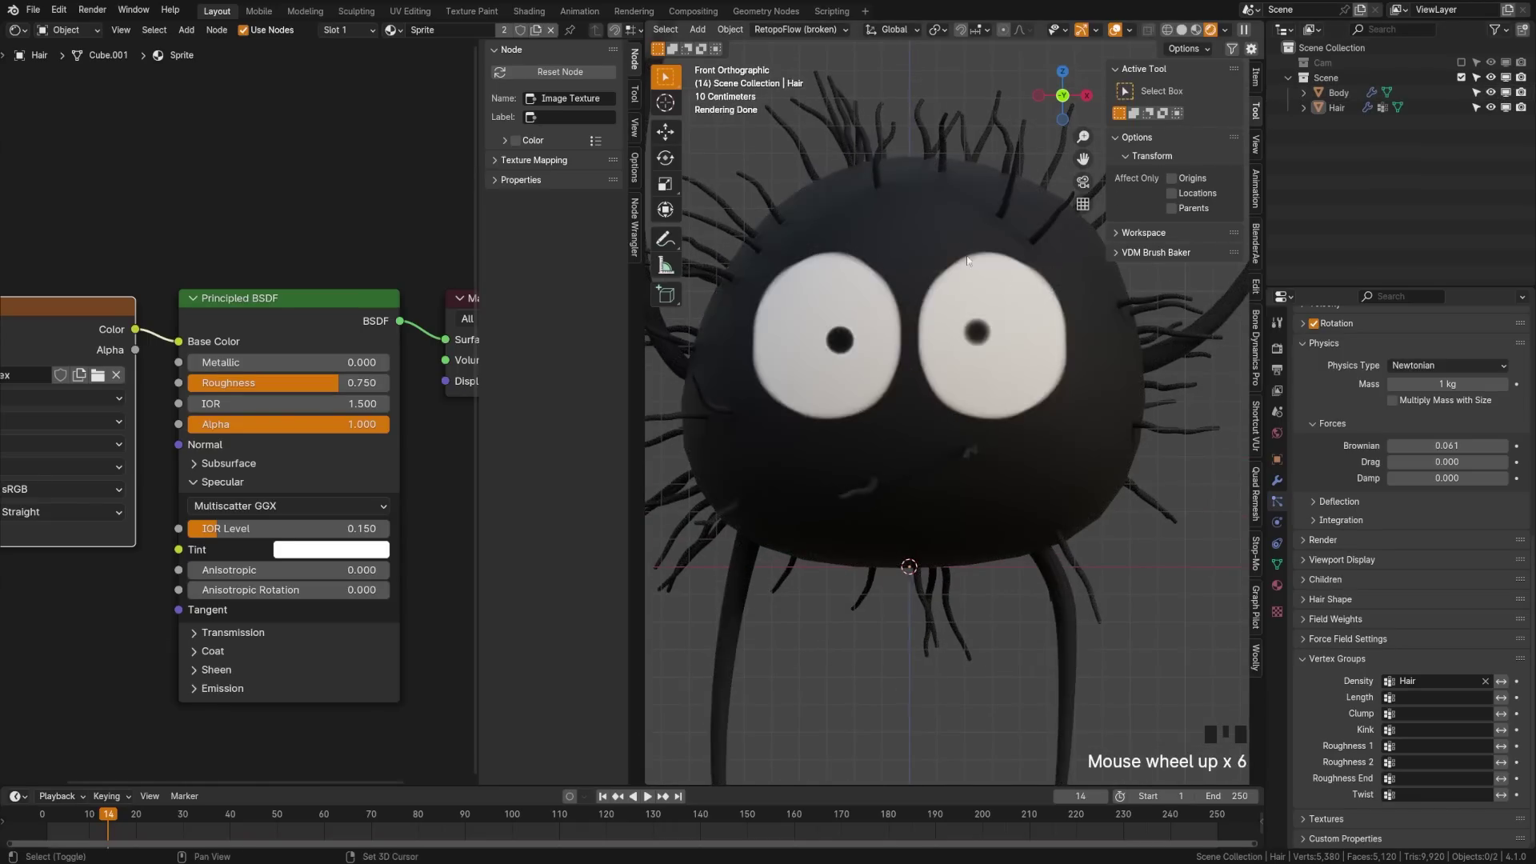
pyautogui.keyDown('shift'); pyautogui.moveTo(957, 253); pyautogui.dragTo(936, 349, button='middle'); pyautogui.keyUp('shift')
pyautogui.scroll(5, 924, 345)
pyautogui.scroll(-3, 1149, 361)
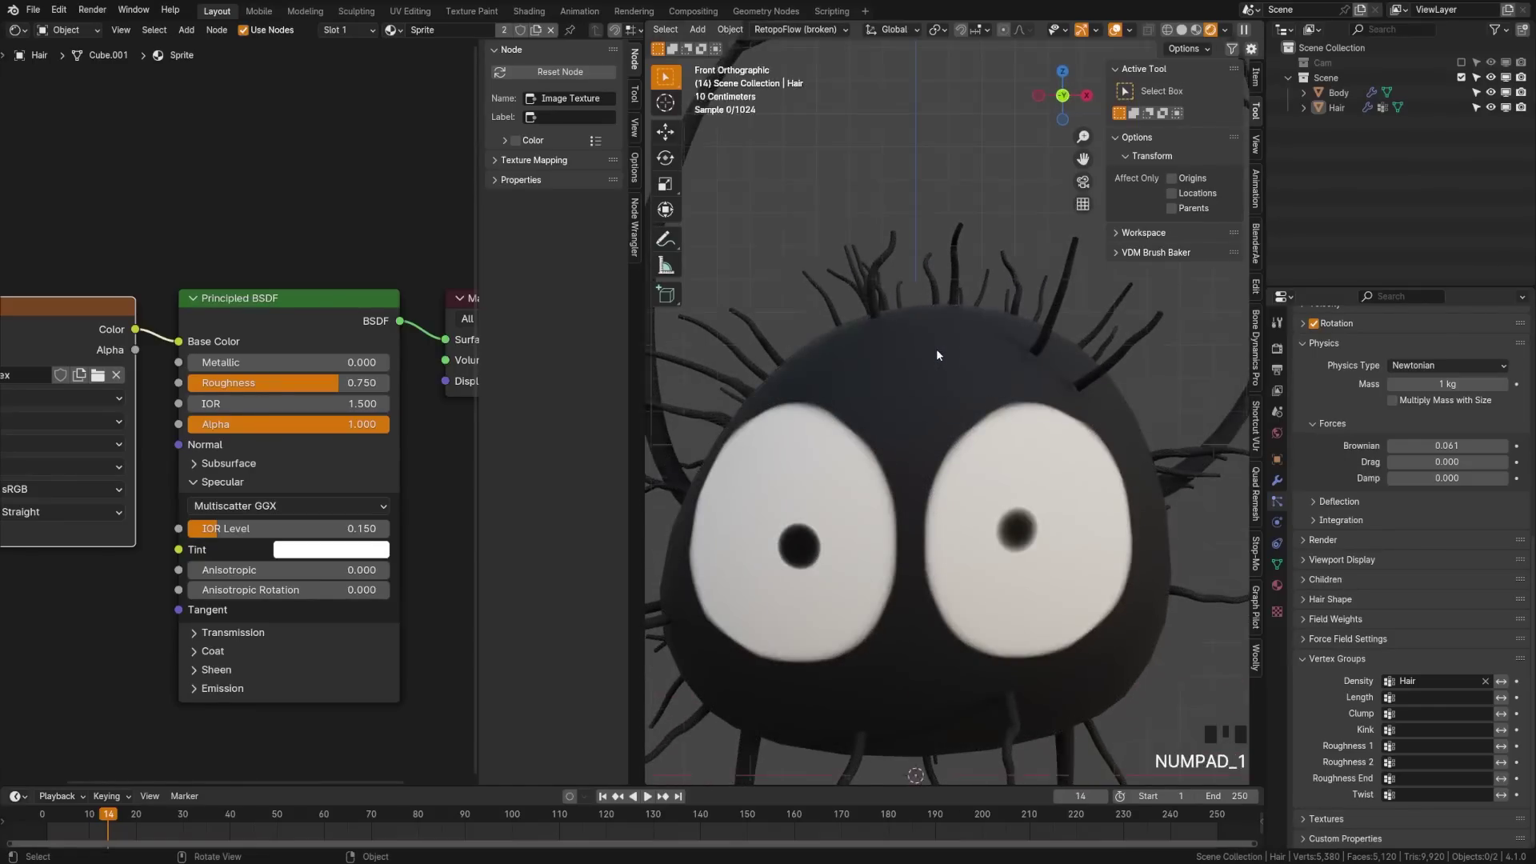
pyautogui.press('KP_1')
pyautogui.scroll(-2, 992, 307)
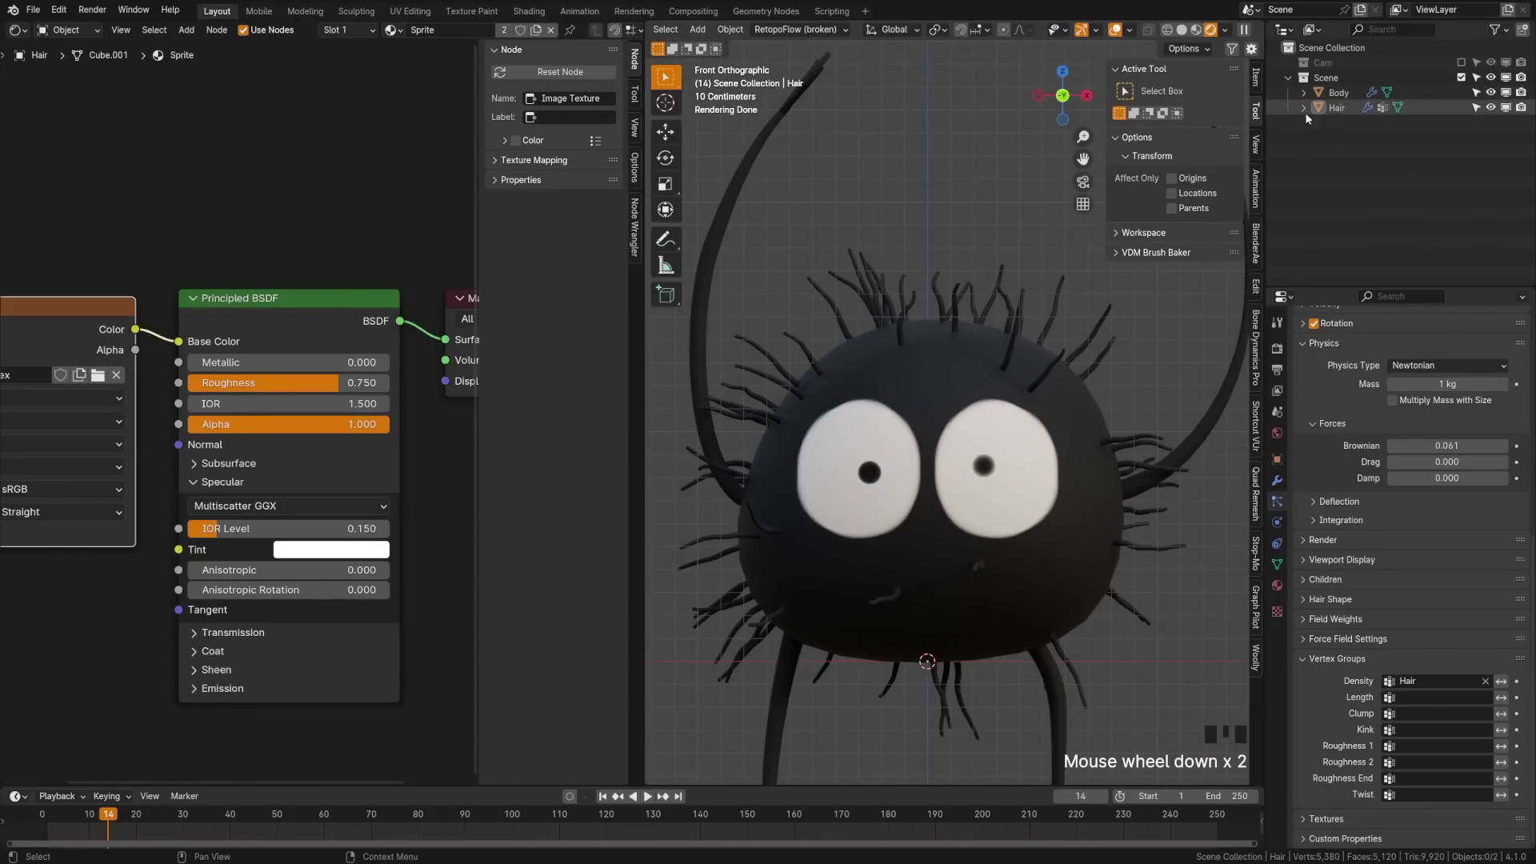
# Scale the Hair object down to about 0.96, check the fit on the body, and clear the selection.
pyautogui.click(962, 303)
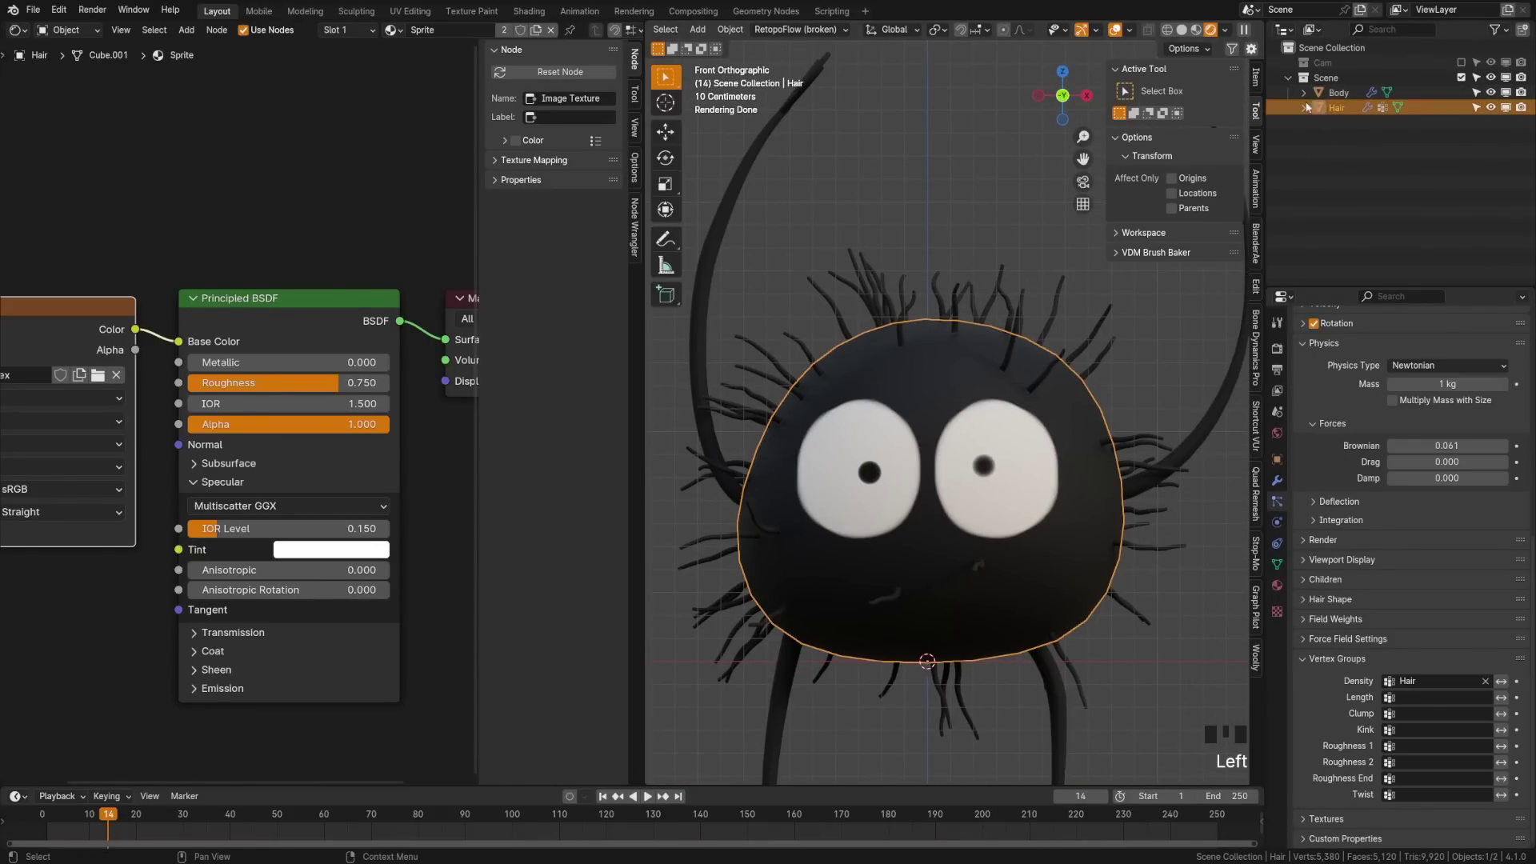
pyautogui.press('s')
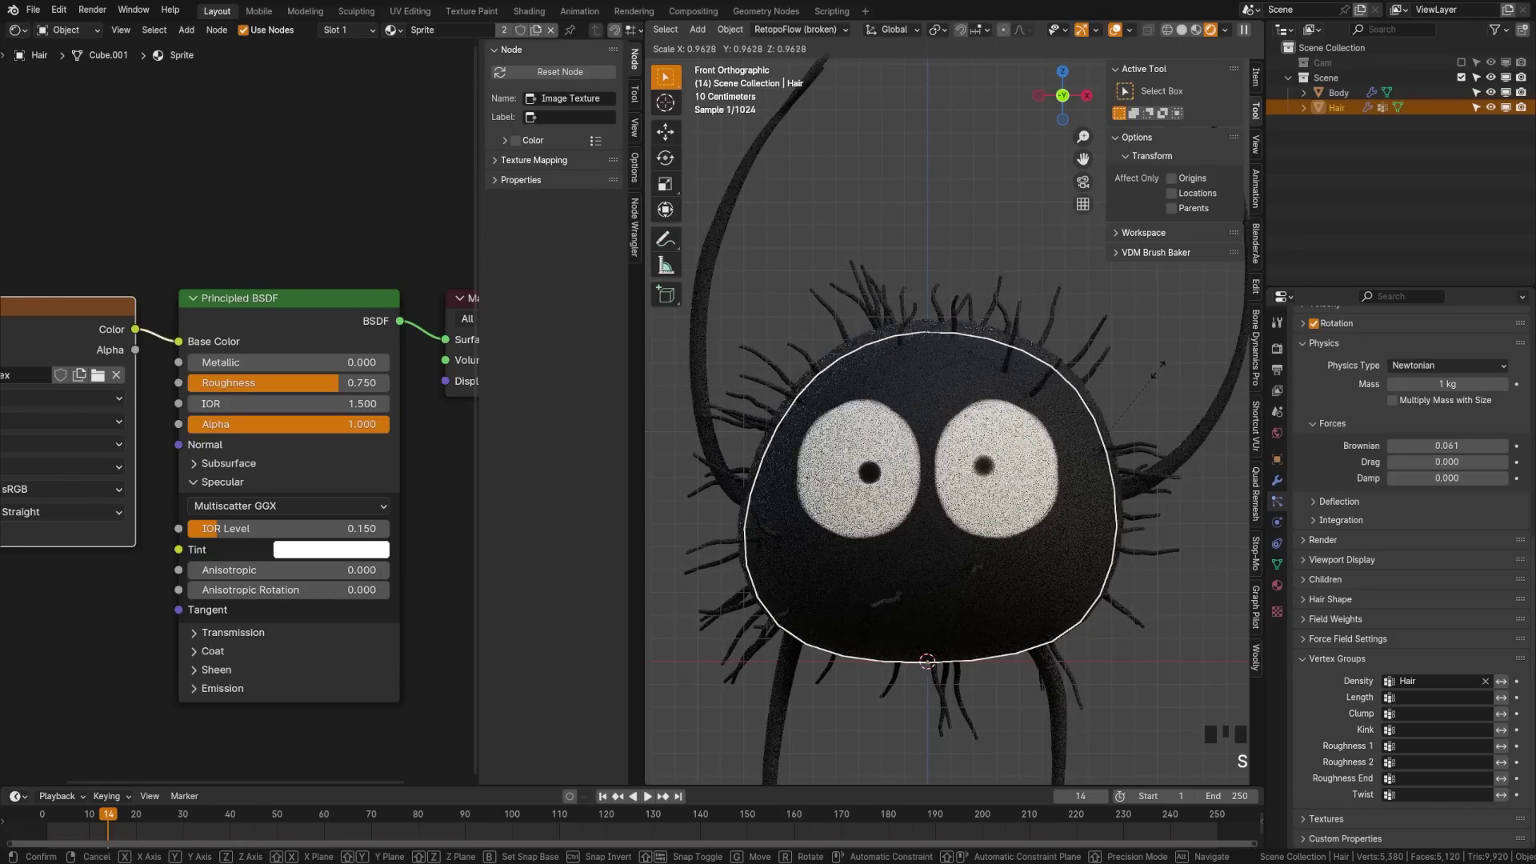
pyautogui.click(1152, 376)
pyautogui.click(1150, 377)
pyautogui.moveTo(1150, 379); pyautogui.dragTo(1079, 421, button='middle')
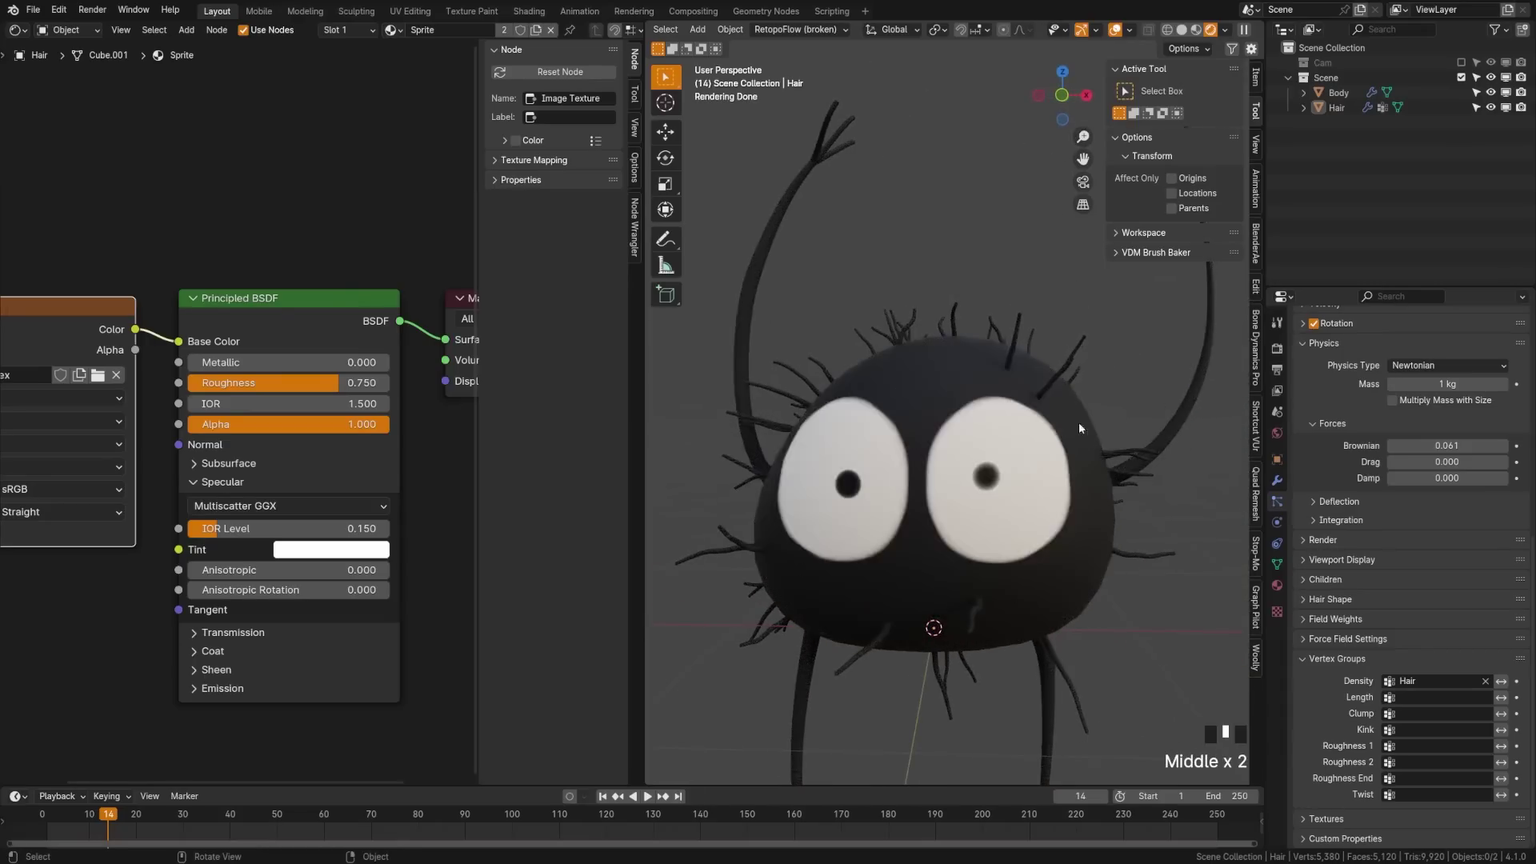
pyautogui.click(1021, 345)
pyautogui.scroll(-5, 890, 432)
pyautogui.hotkey('alt', 'a')
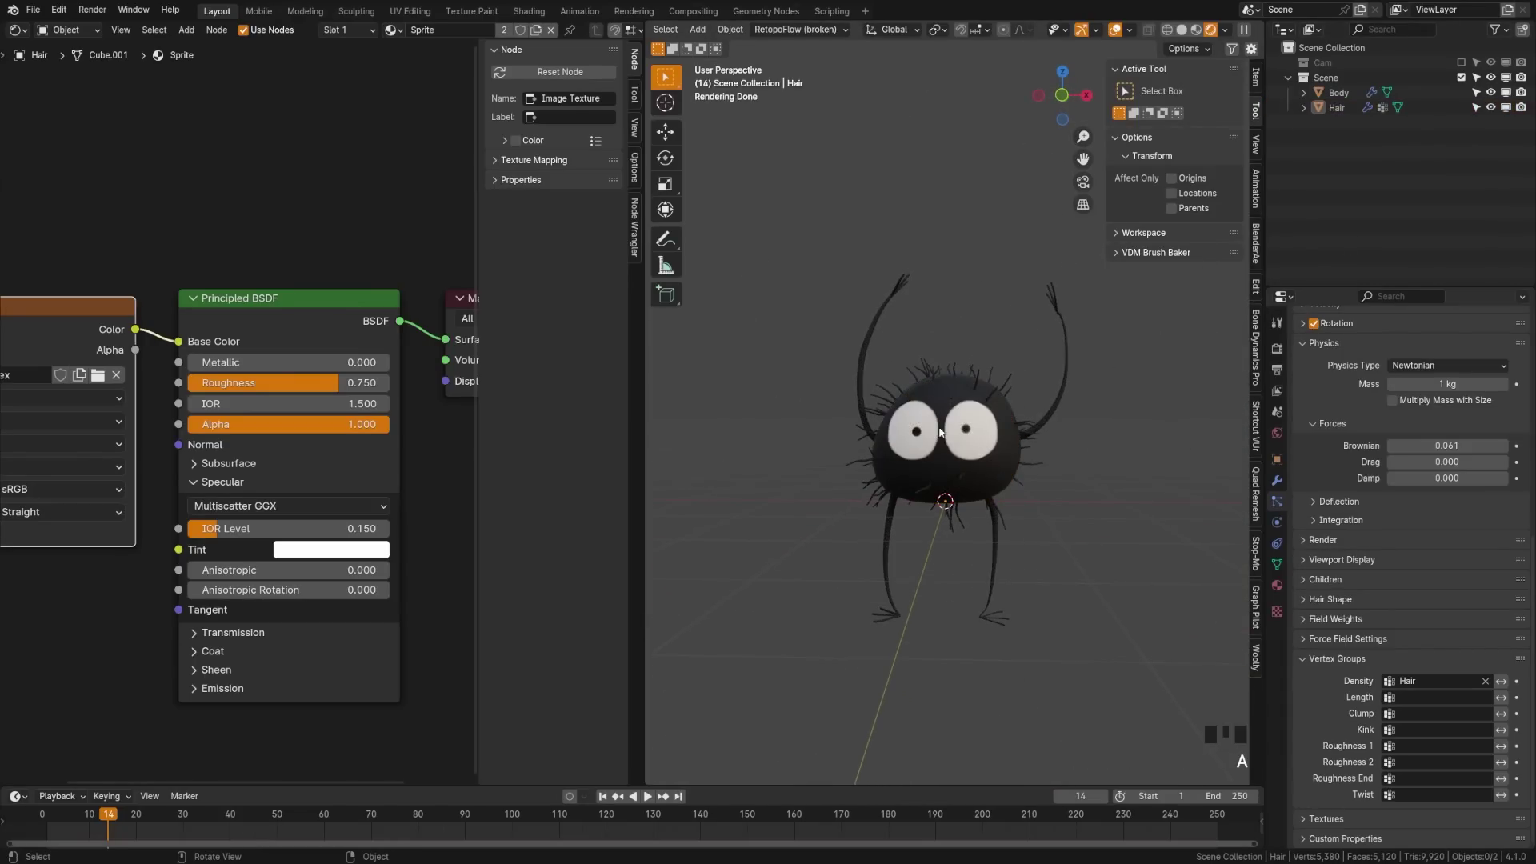
pyautogui.scroll(-2, 960, 436)
pyautogui.scroll(3, 973, 437)
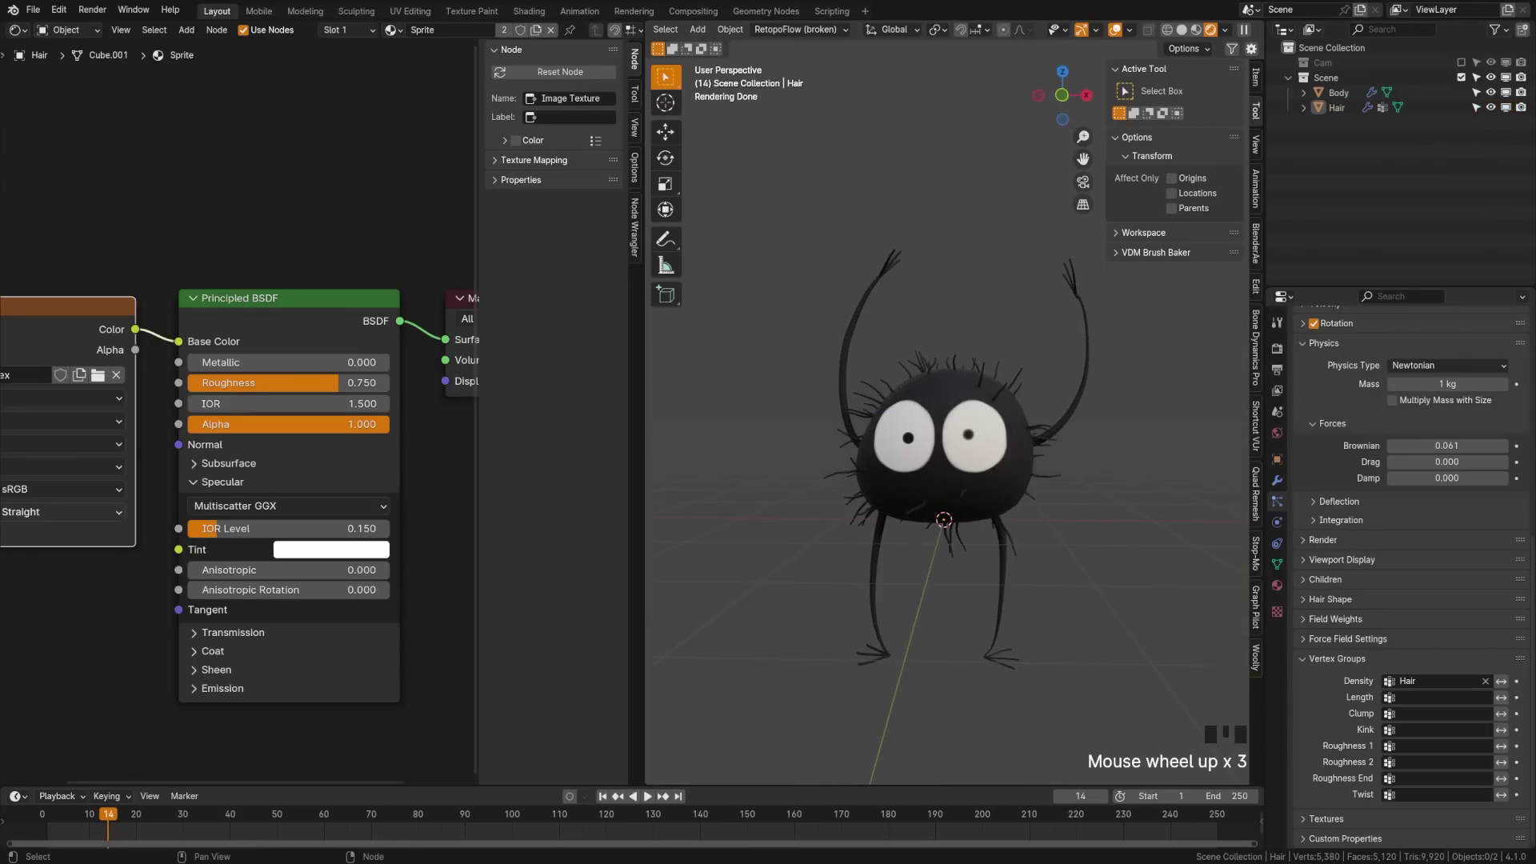
# Restore the Hair selection, add the Body as the active object, and parent Hair to it with Object (Keep Transform).
pyautogui.hotkey('ctrl', 'z')
pyautogui.hotkey('ctrl', 'z')
pyautogui.keyDown('shift'); pyautogui.click(946, 404); pyautogui.keyUp('shift')
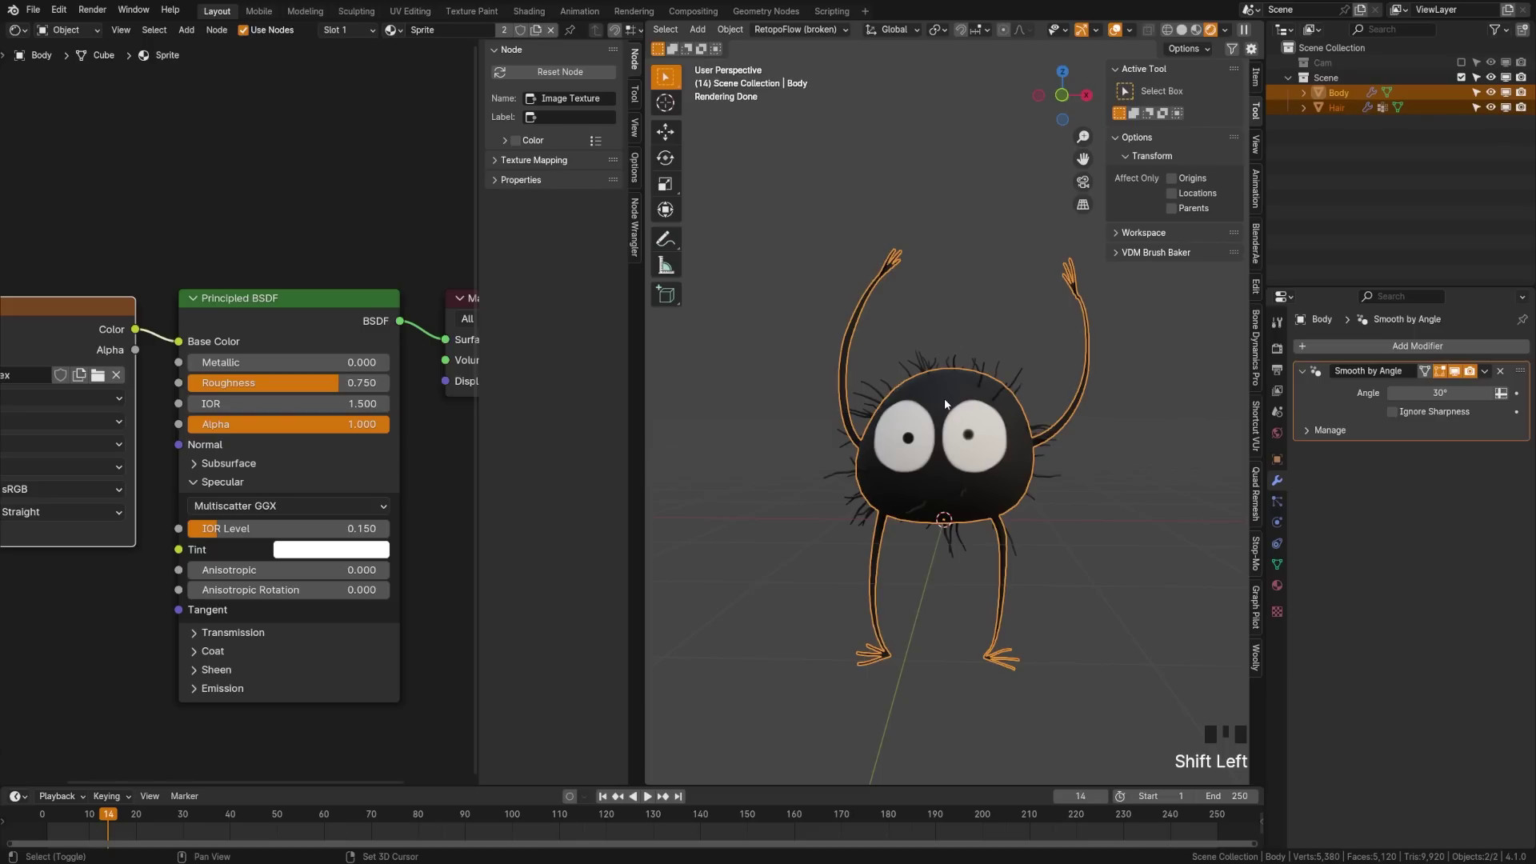
pyautogui.hotkey('ctrl', 'p')
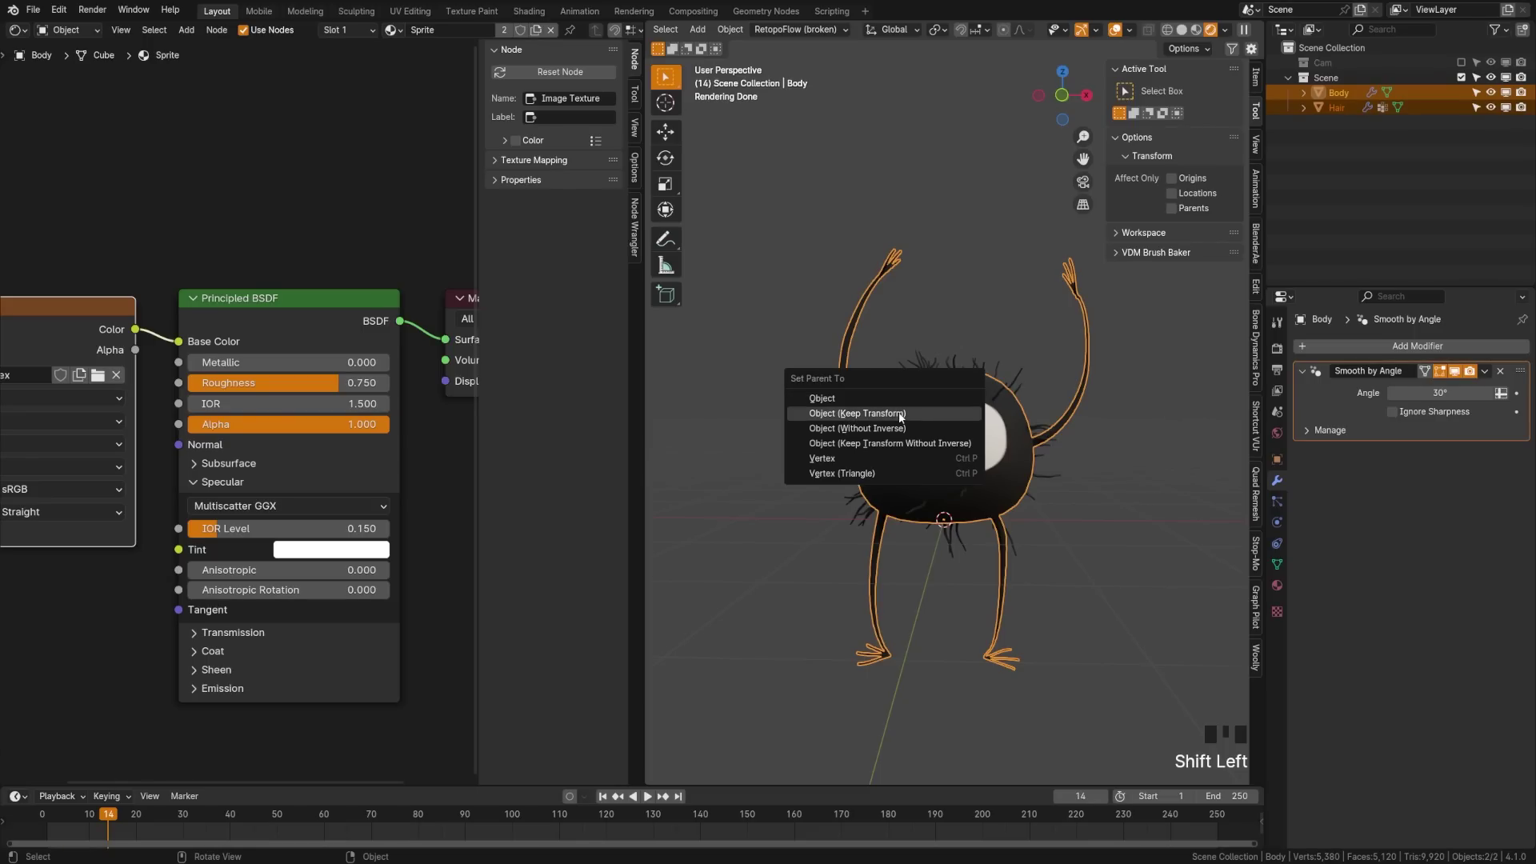
pyautogui.click(926, 416)
# Test the parenting by moving the Body, cancel the move, and deselect everything in the front view.
pyautogui.press('g')
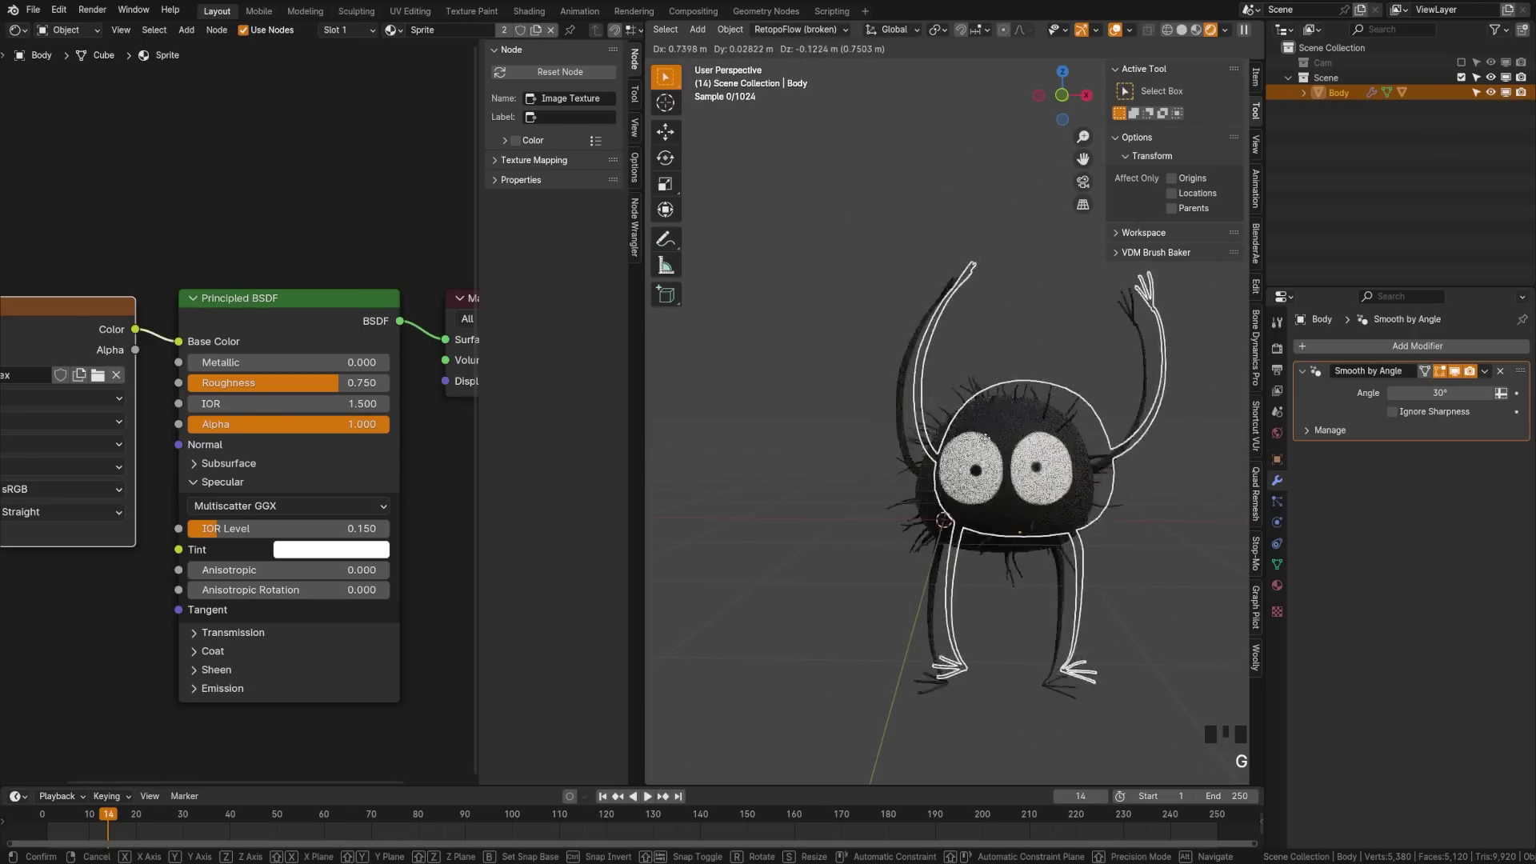
pyautogui.rightClick(1048, 448)
pyautogui.rightClick(1049, 455)
pyautogui.hotkey('alt', 'a')
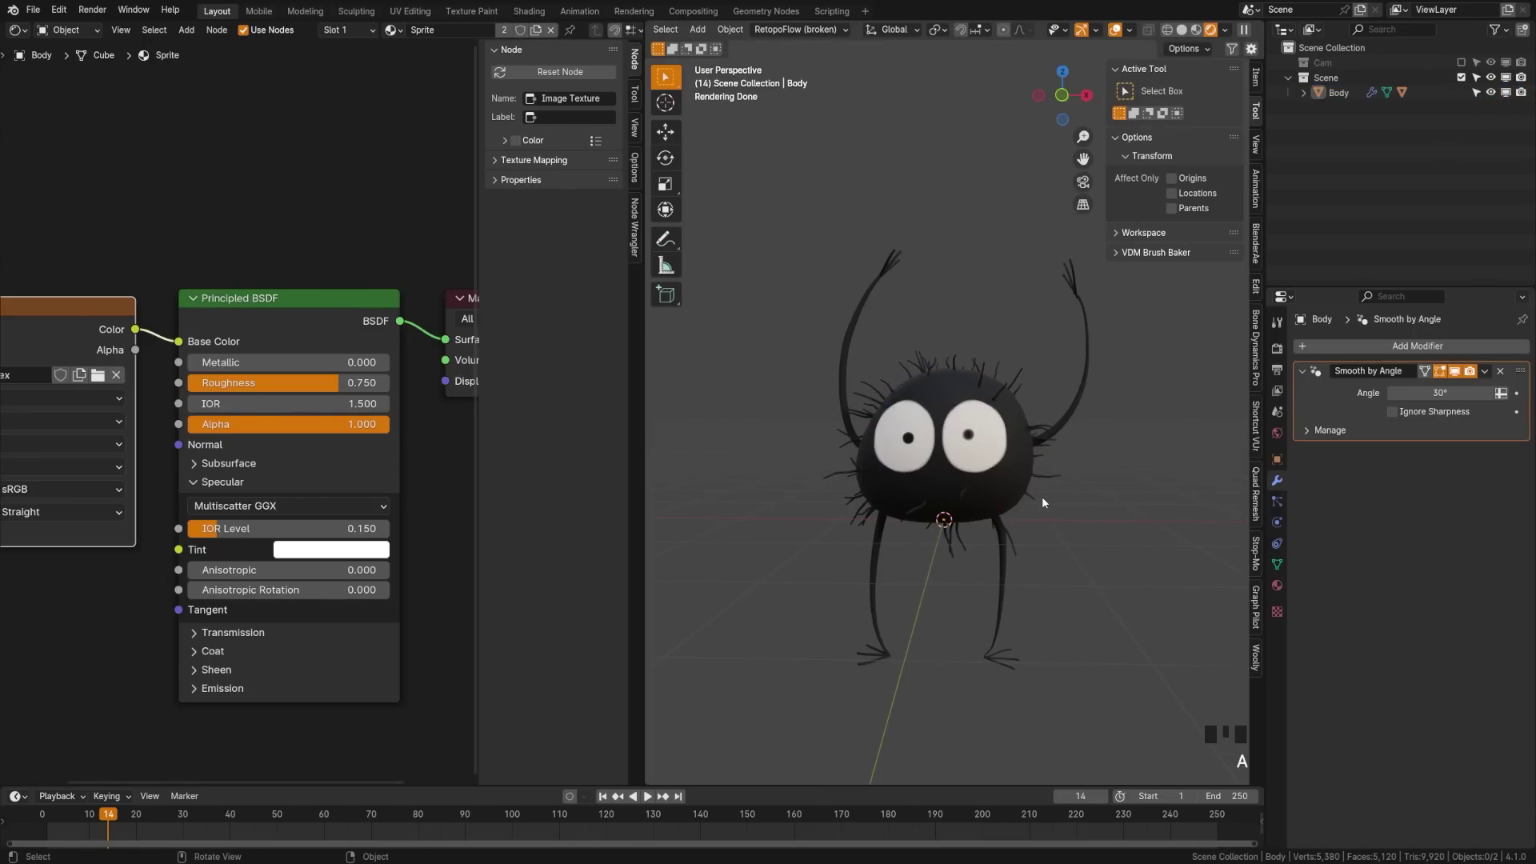
pyautogui.press('KP_1')
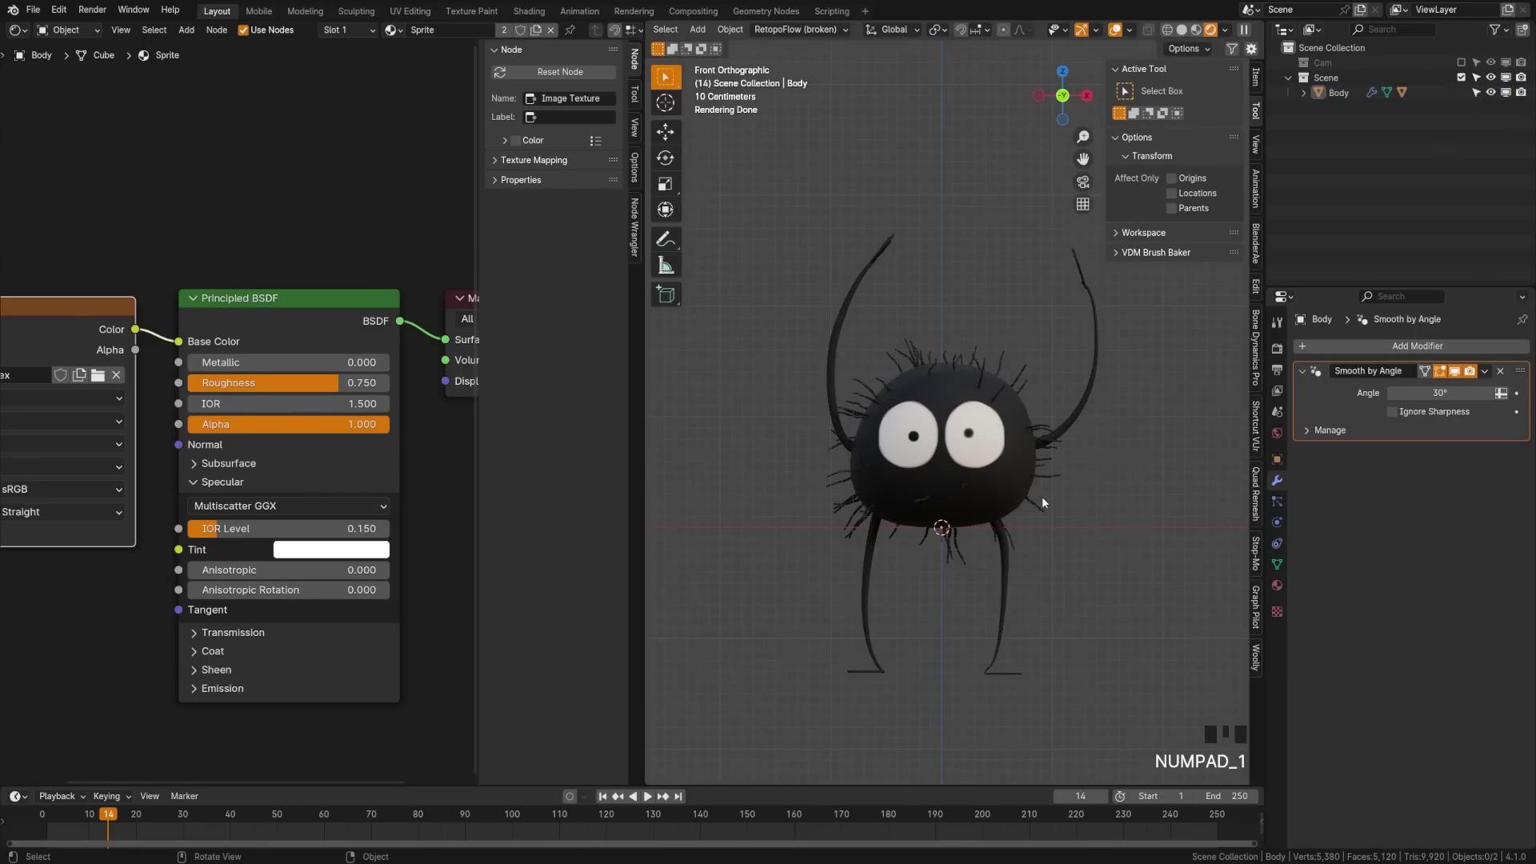
# Search the add-ons in the Preferences for "extra" and close the Preferences window.
pyautogui.click(59, 10)
pyautogui.click(88, 216)
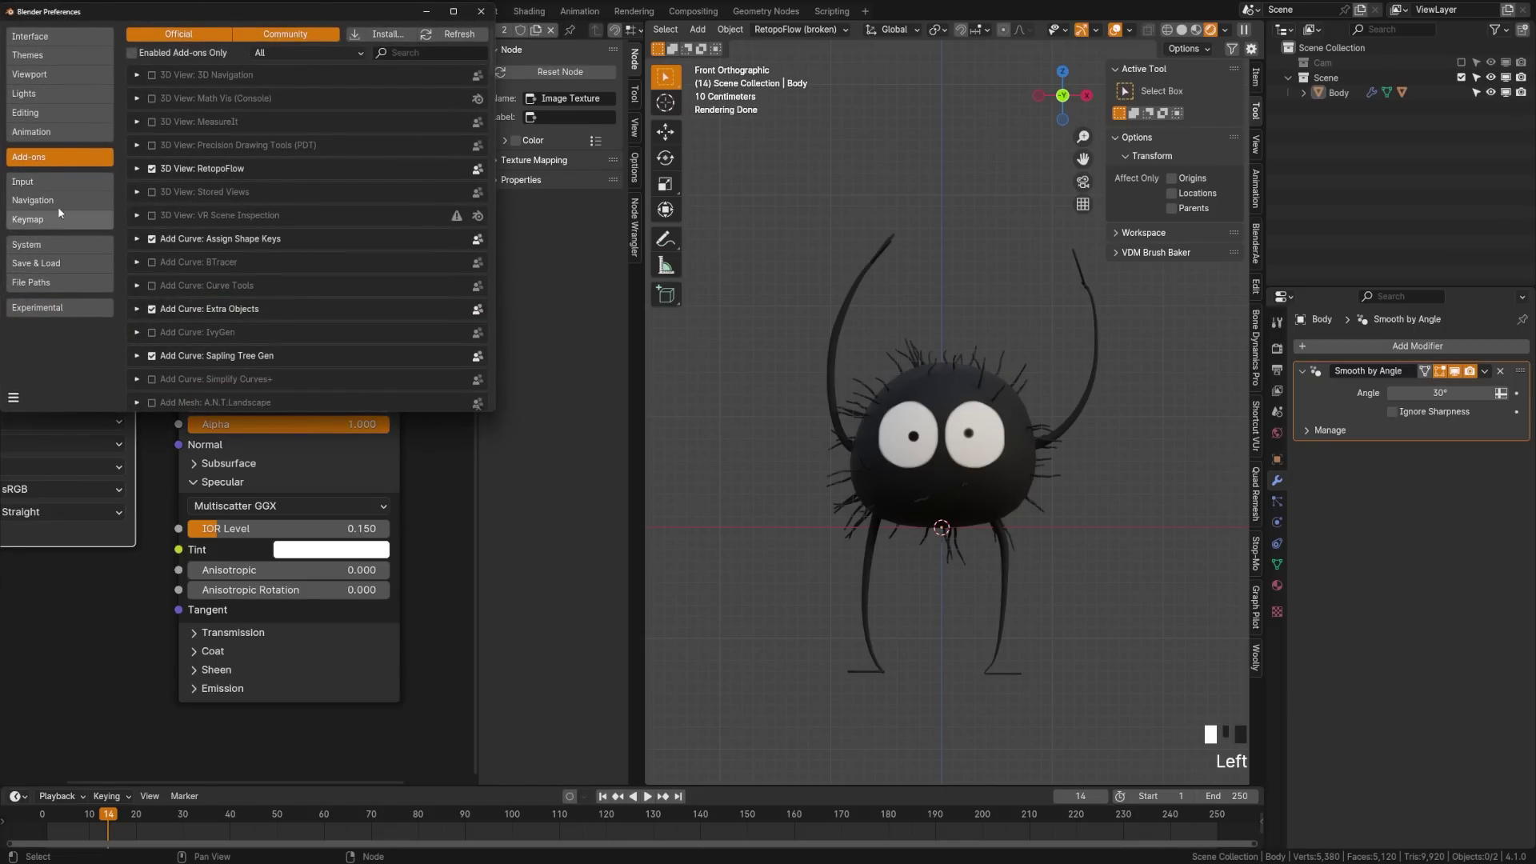
pyautogui.click(439, 54)
pyautogui.write('extra')
pyautogui.click(481, 11)
# Change the Shader Editor area to a 3D Viewport and hide its sidebar.
pyautogui.click(18, 30)
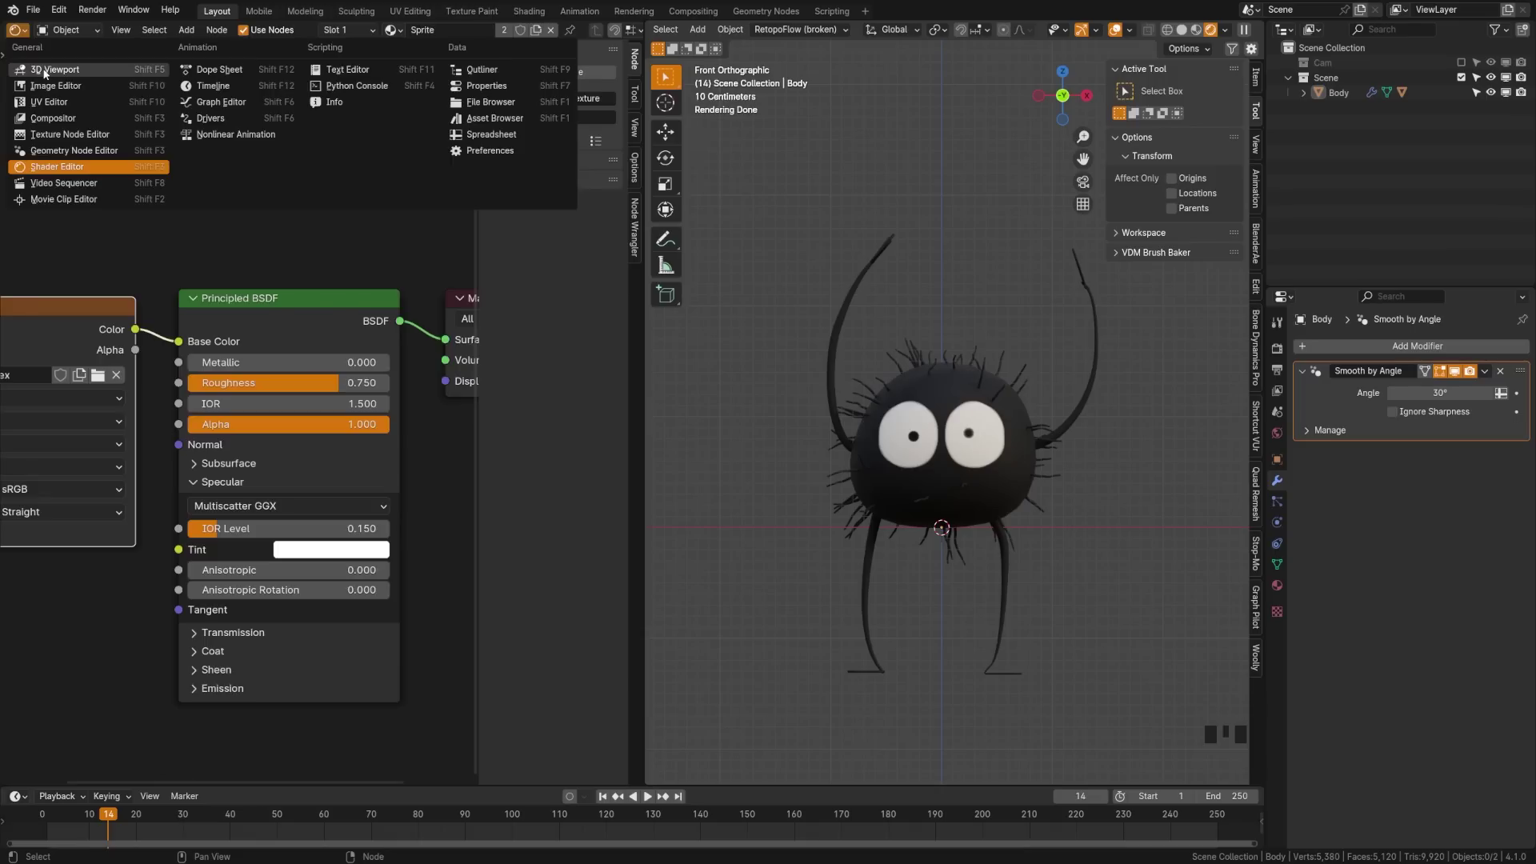
pyautogui.click(40, 69)
pyautogui.press('n')
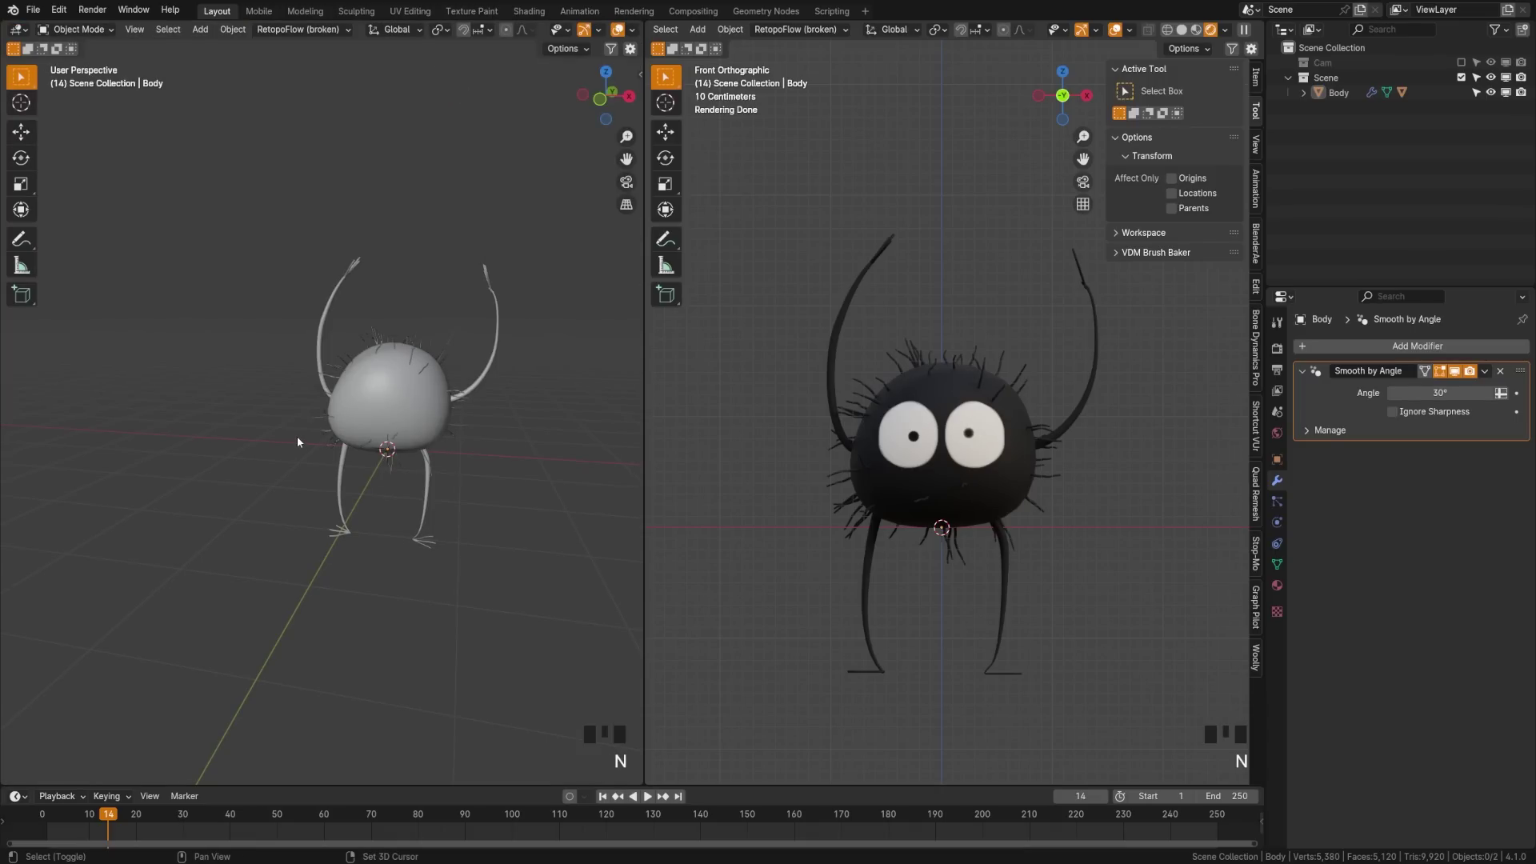
# Add a rock mesh to the scene with the Rock Generator.
pyautogui.hotkey('shift', 'a')
pyautogui.moveTo(286, 422)
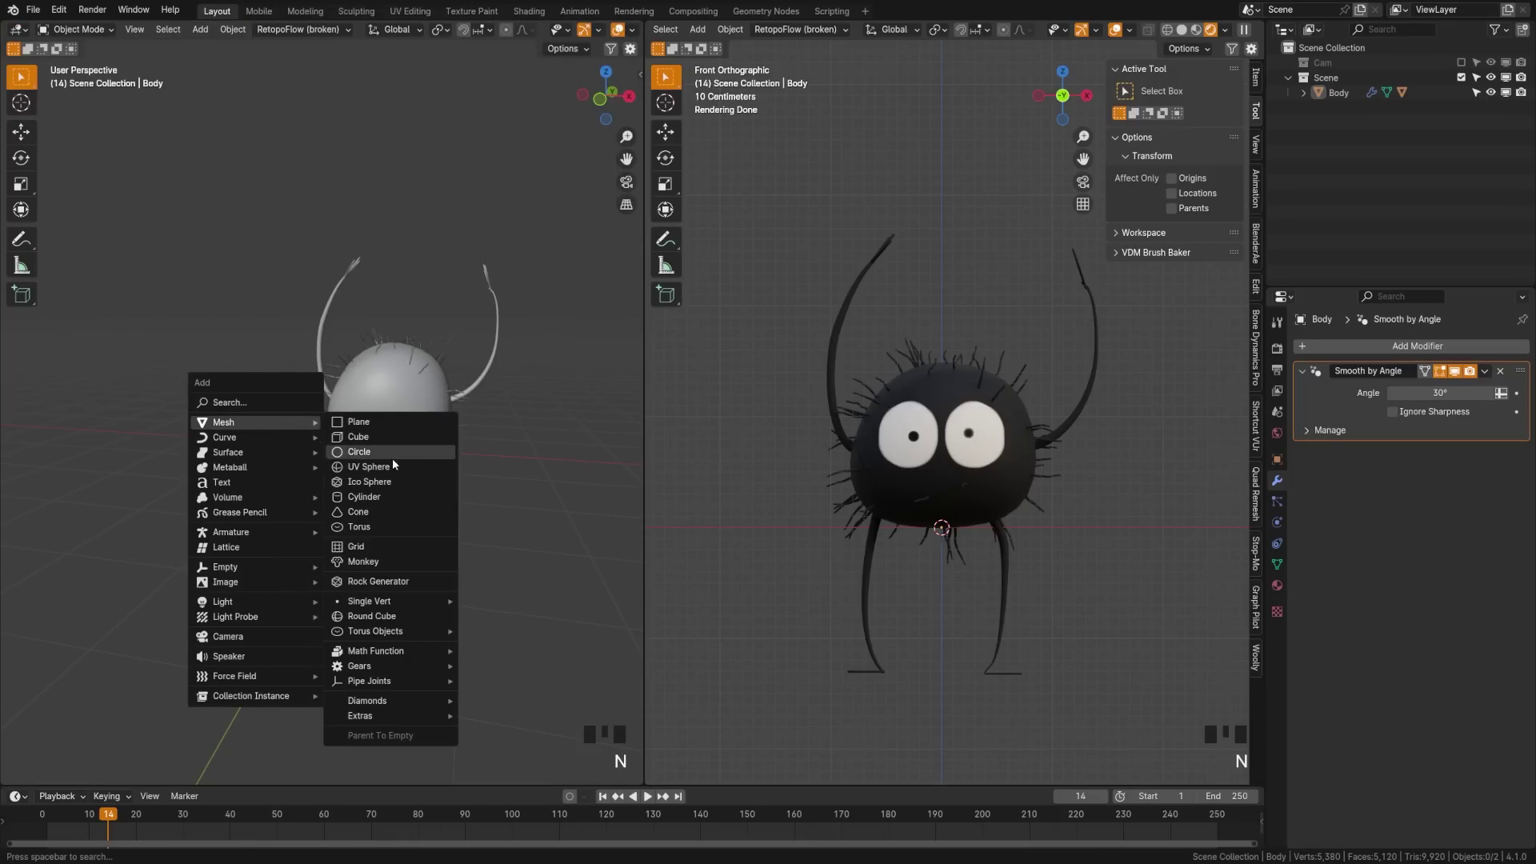
pyautogui.moveTo(407, 630)
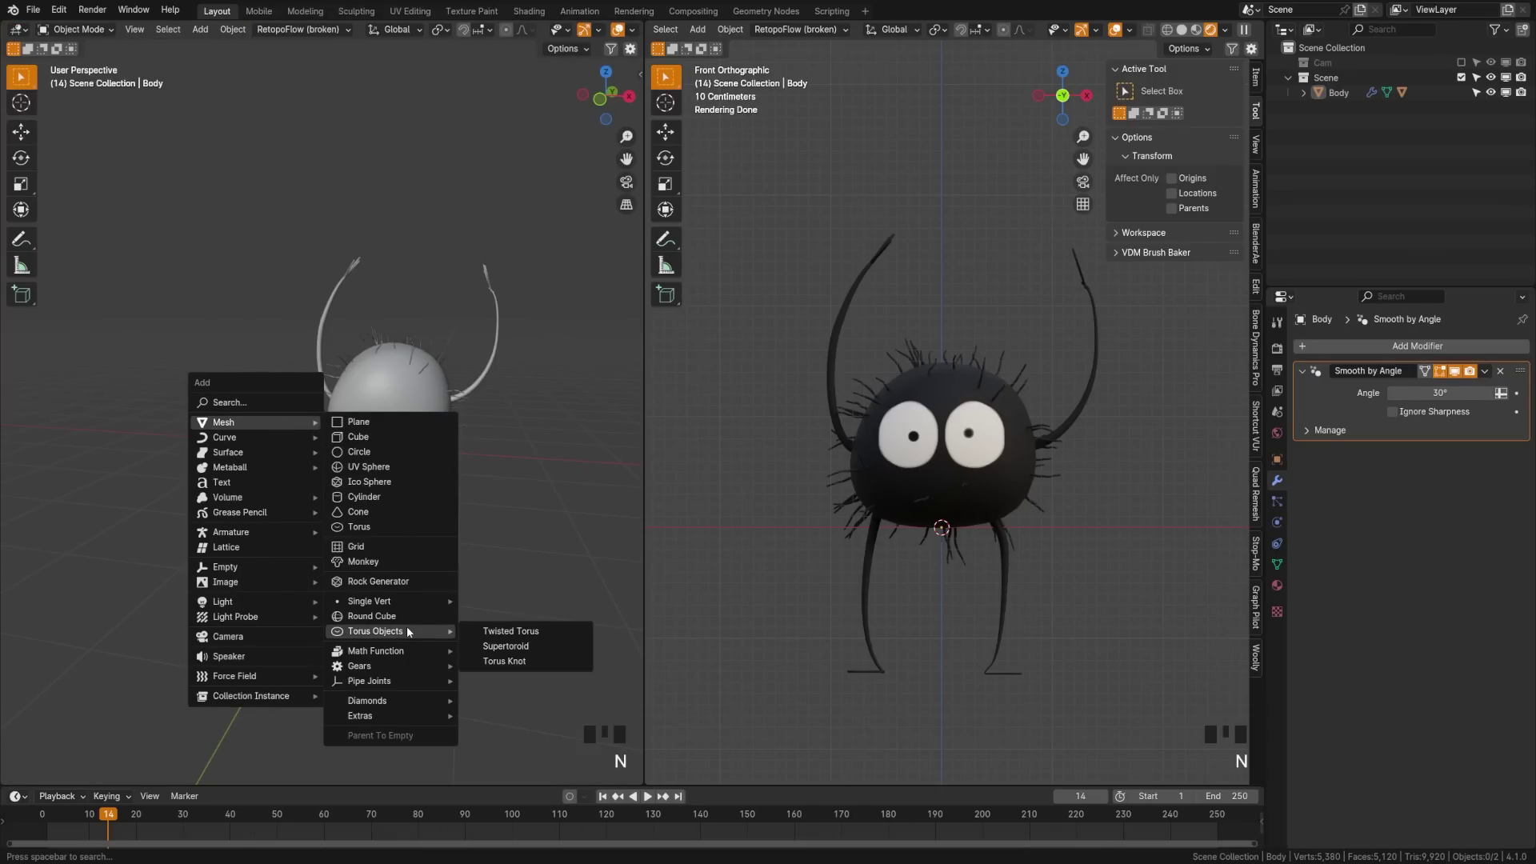
pyautogui.click(407, 584)
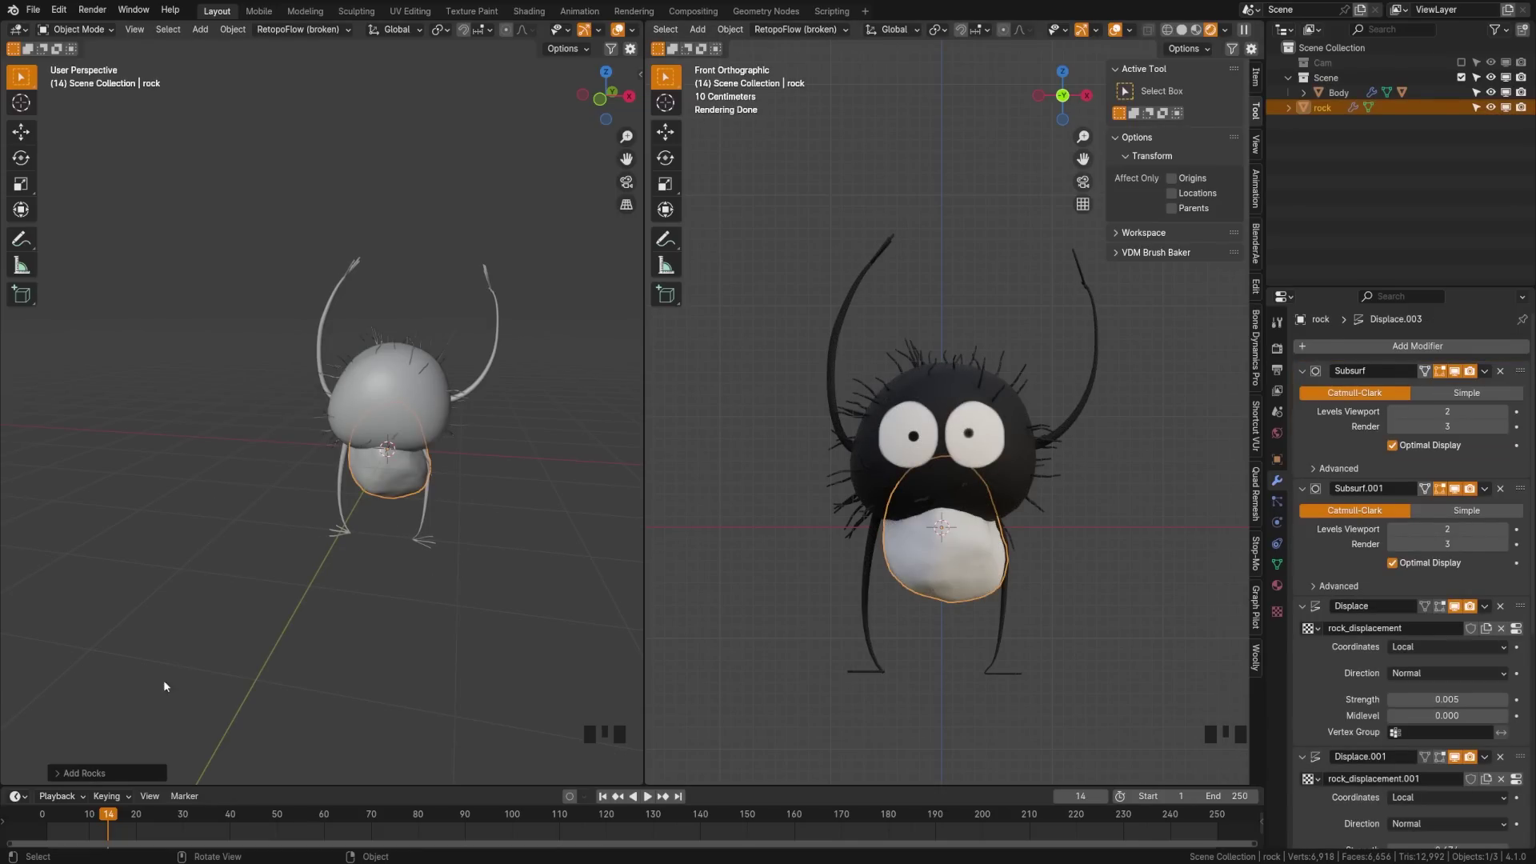
# Set the generated rock's roughness to 2.71 and regenerate its shape, keeping the display detail at 2.
pyautogui.click(104, 773)
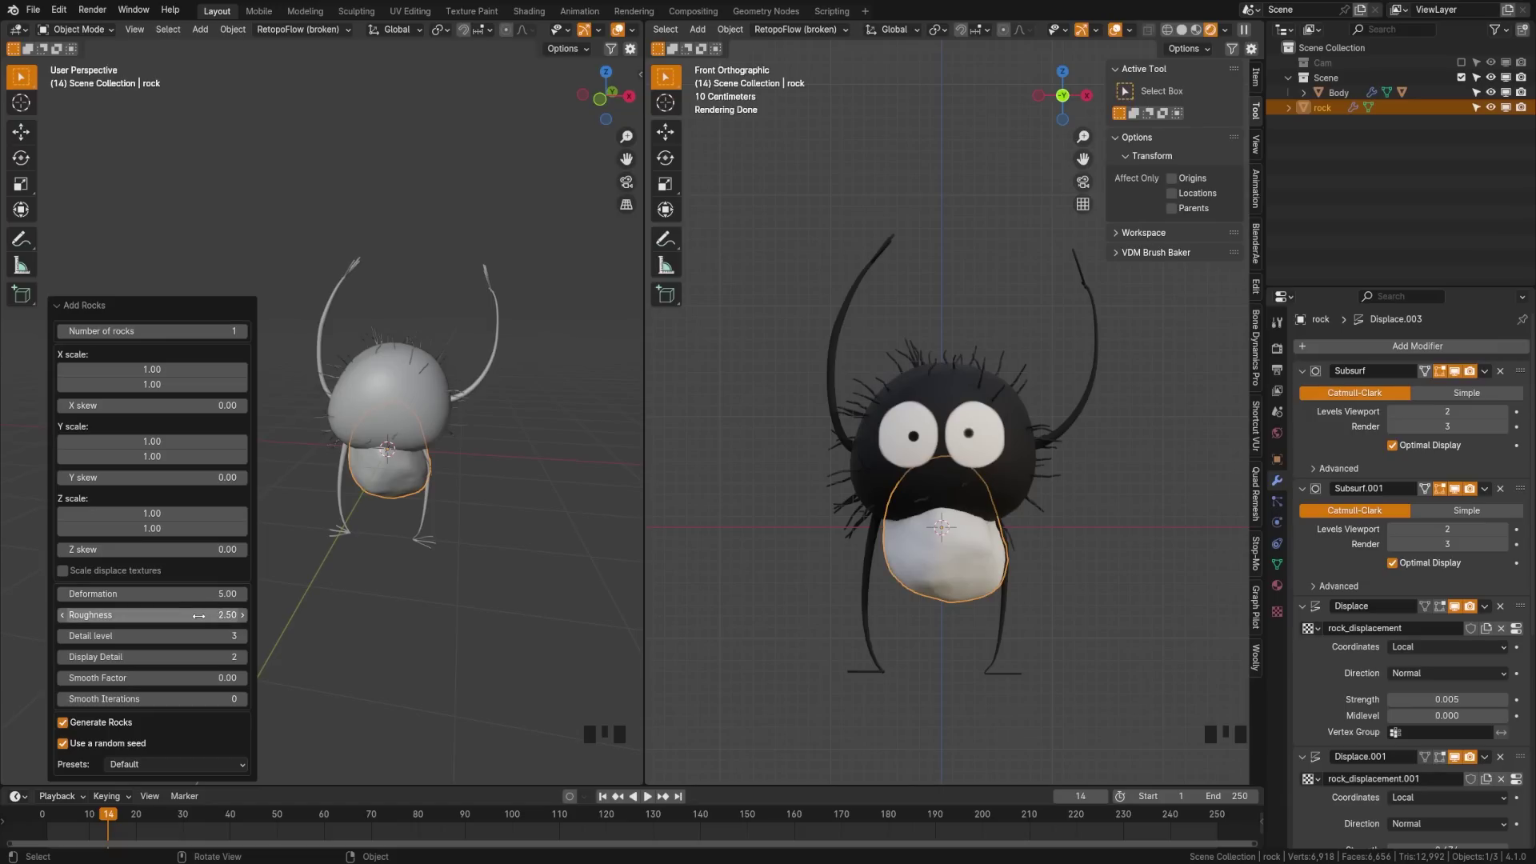
pyautogui.moveTo(198, 616); pyautogui.dragTo(207, 615)
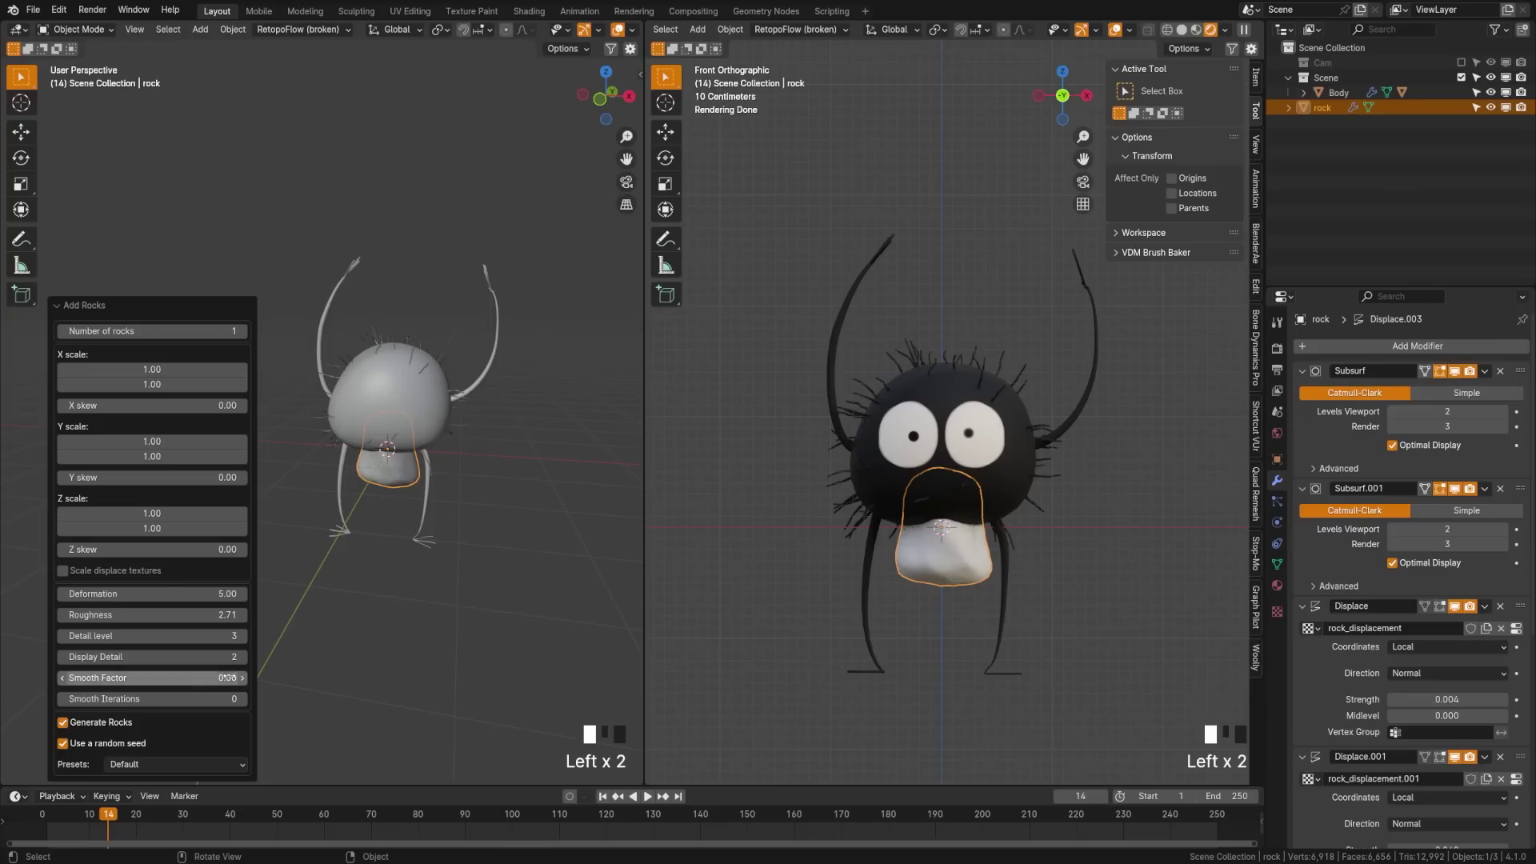
pyautogui.click(244, 656)
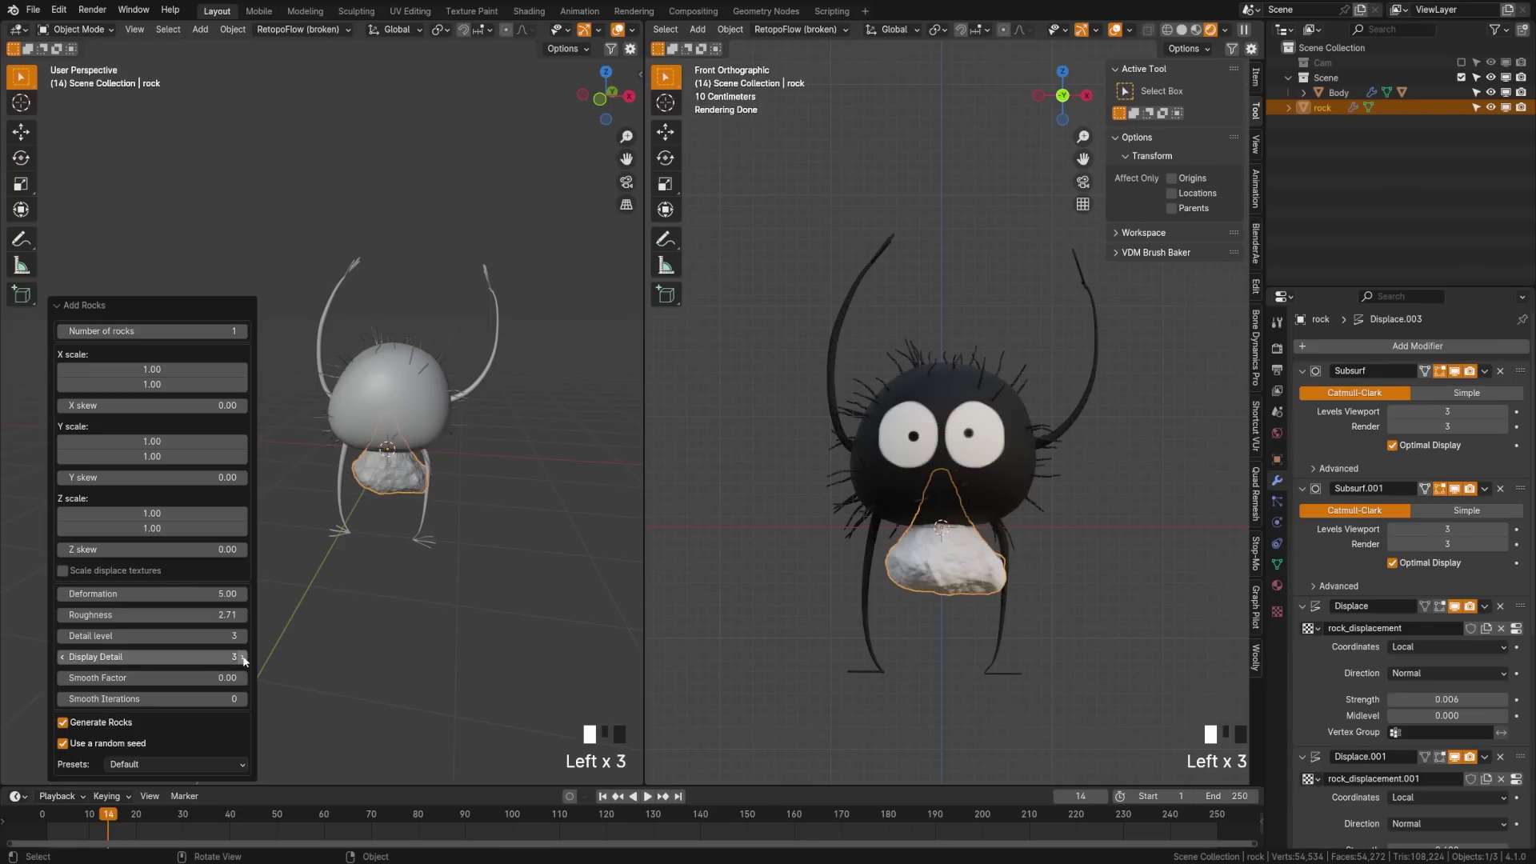
pyautogui.click(61, 656)
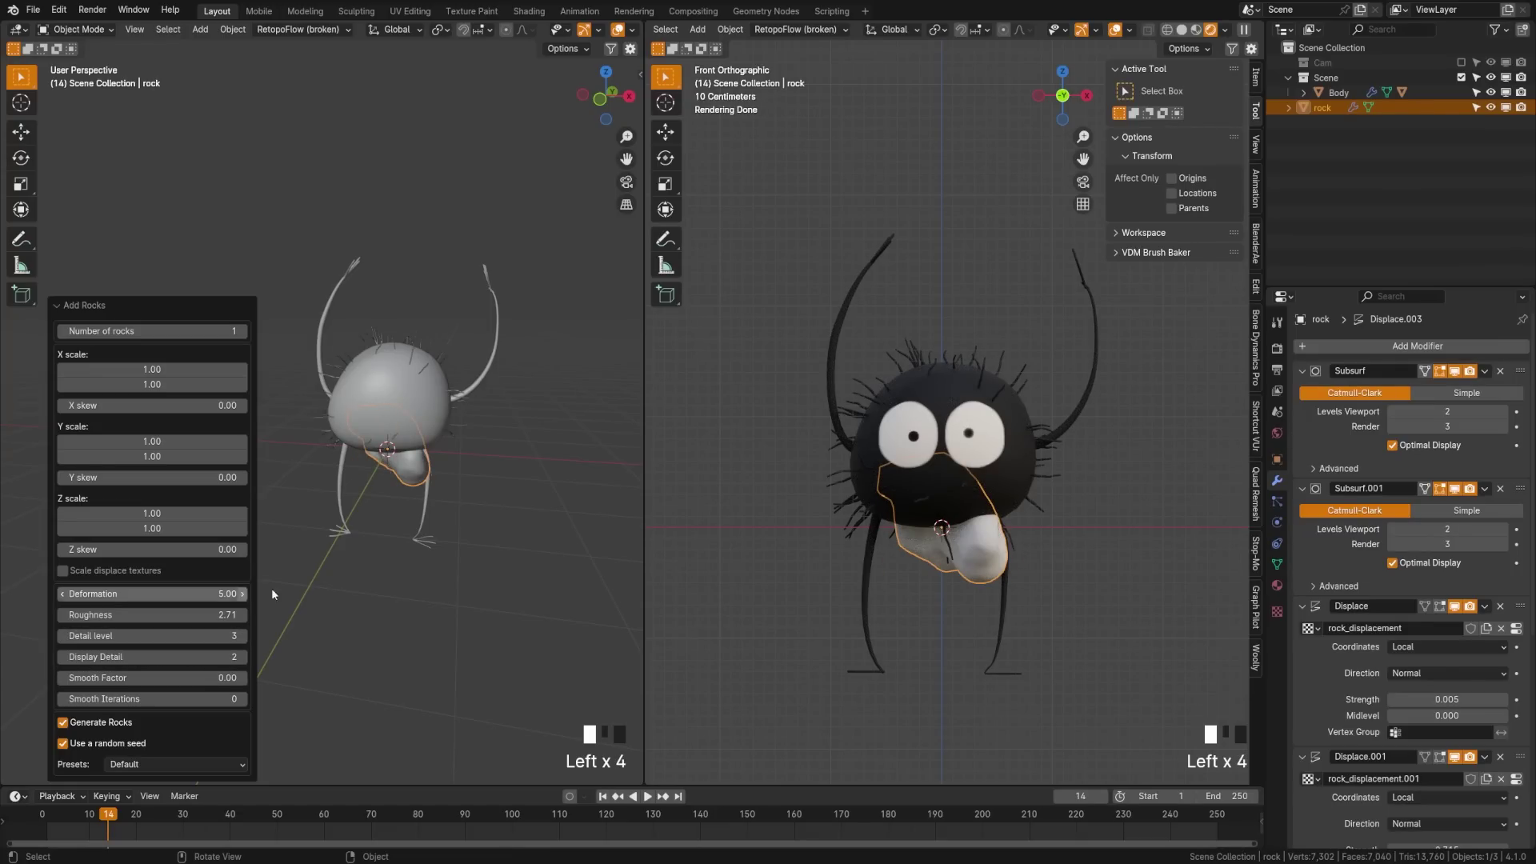
# In the front view, enlarge the rock, rotate it -50.3°, and place it above the sprite's raised hands.
pyautogui.scroll(-2, 411, 474)
pyautogui.click(410, 466)
pyautogui.press('KP_1')
pyautogui.press('r')
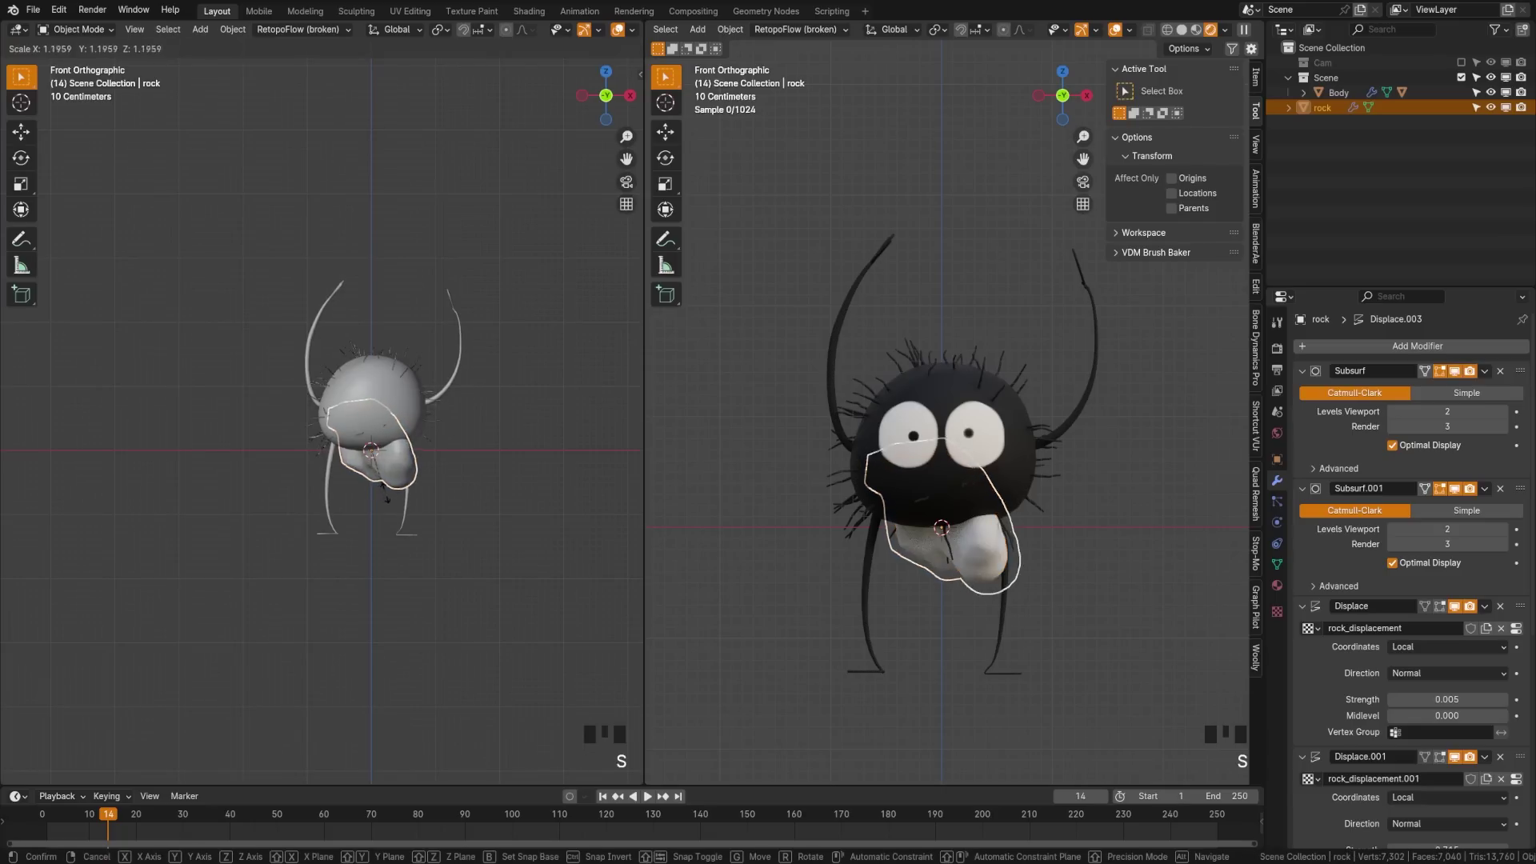
pyautogui.click(435, 468)
pyautogui.press('g')
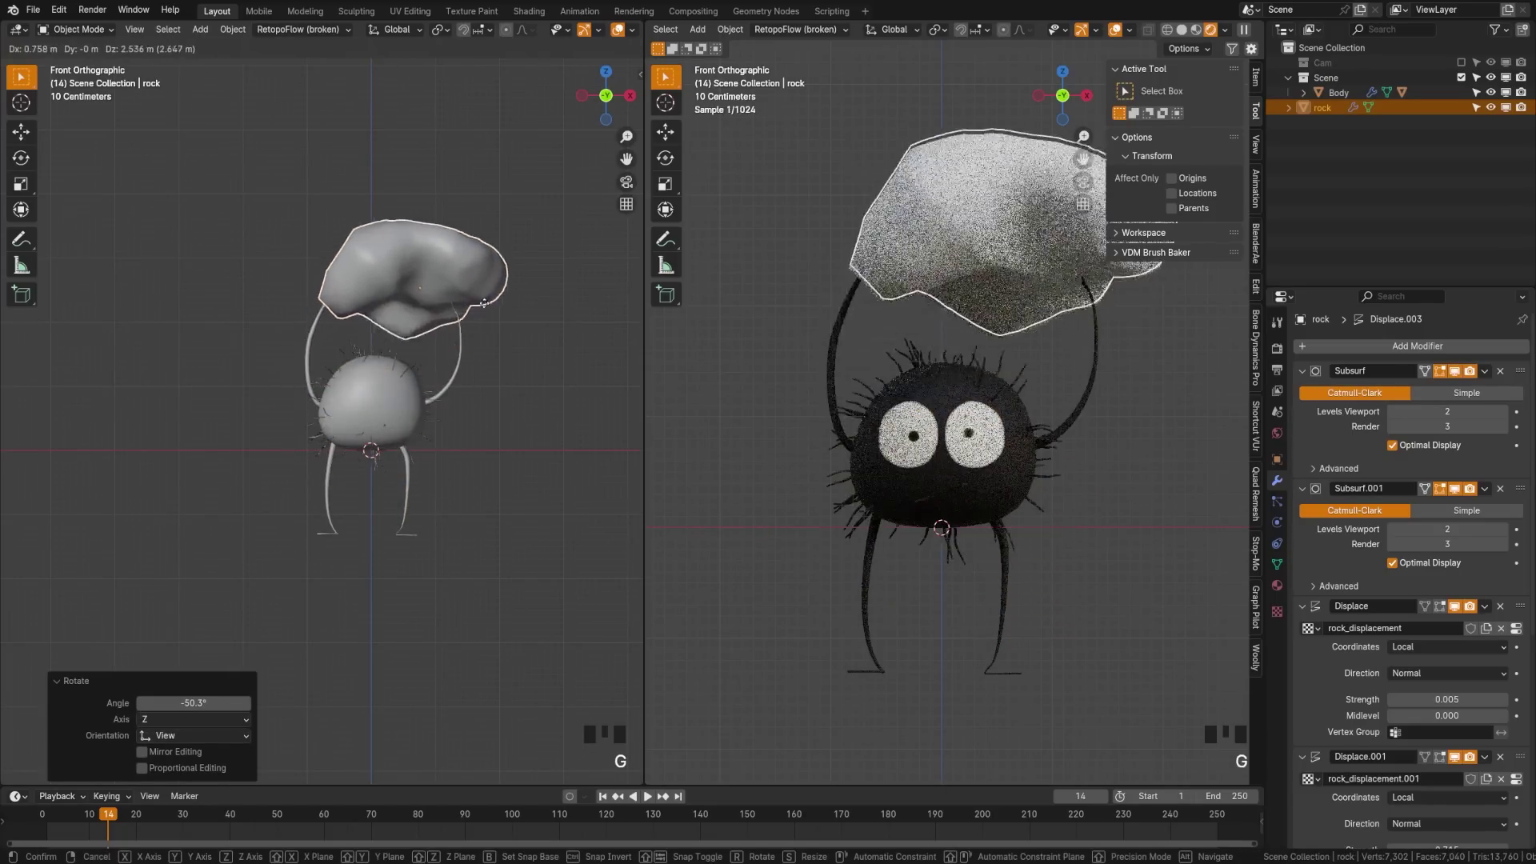
pyautogui.click(461, 294)
# Refine the rock's size, rotate it 16.9°, and lower it about 0.14 m onto the sprite's hands.
pyautogui.press('s')
pyautogui.click(579, 314)
pyautogui.press('r')
pyautogui.click(490, 331)
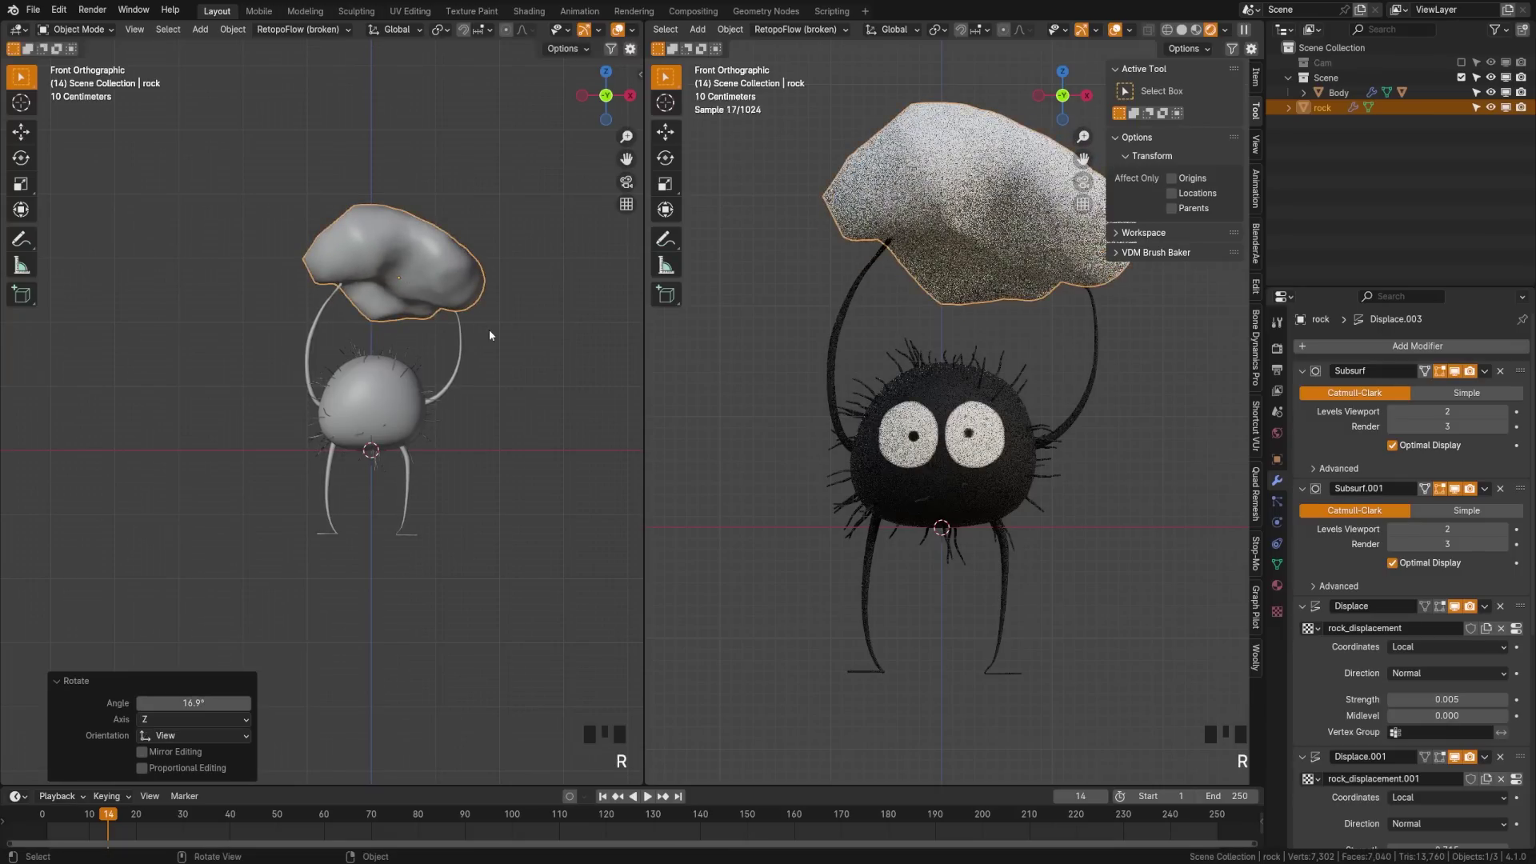
pyautogui.press('g')
pyautogui.click(491, 338)
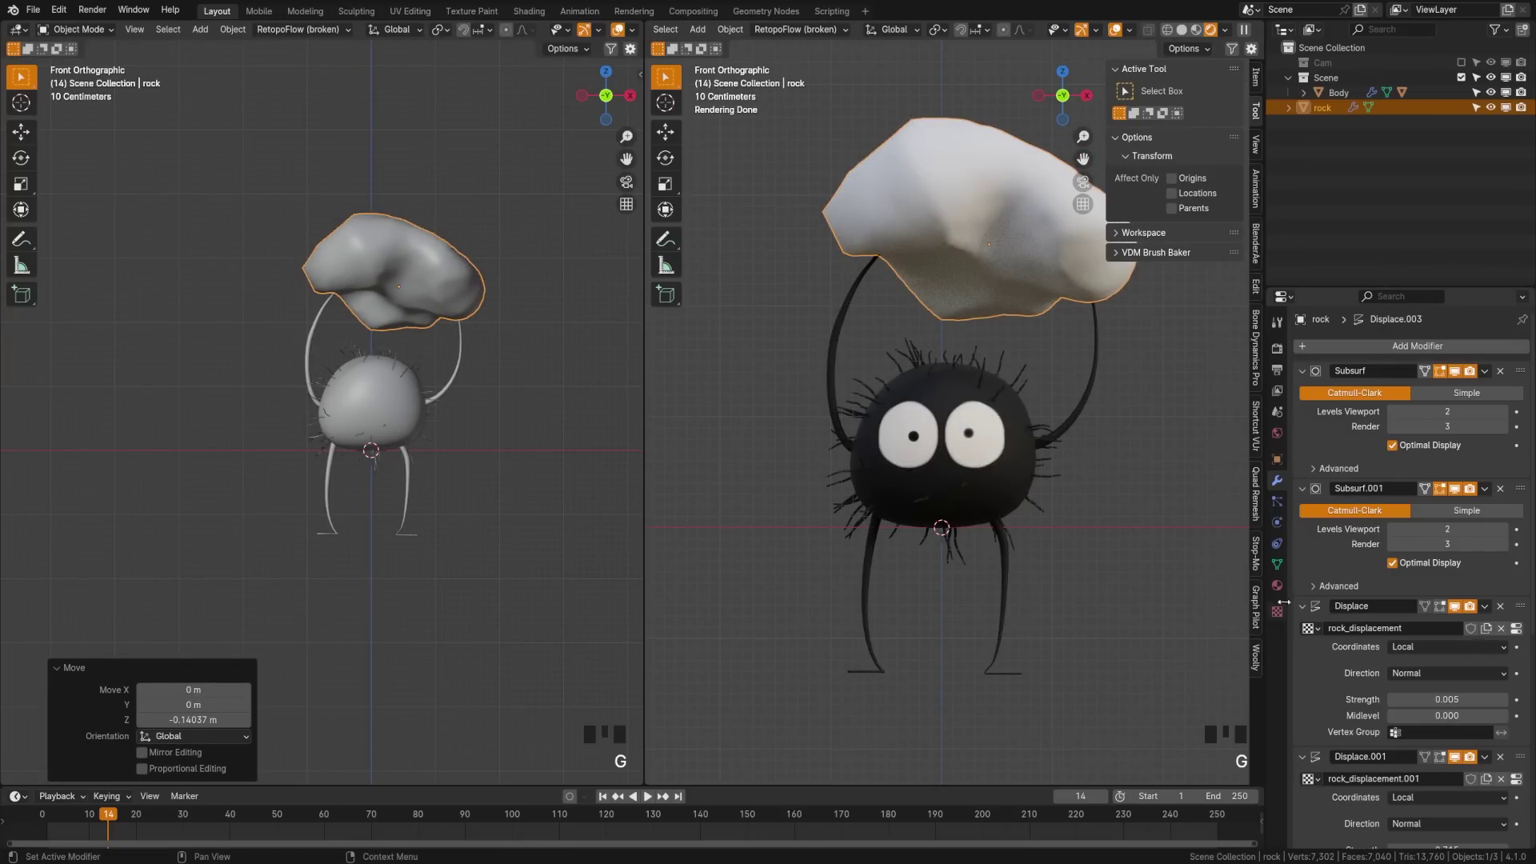
# Create a new material for the rock and name it Coal.
pyautogui.click(1277, 586)
pyautogui.click(1361, 411)
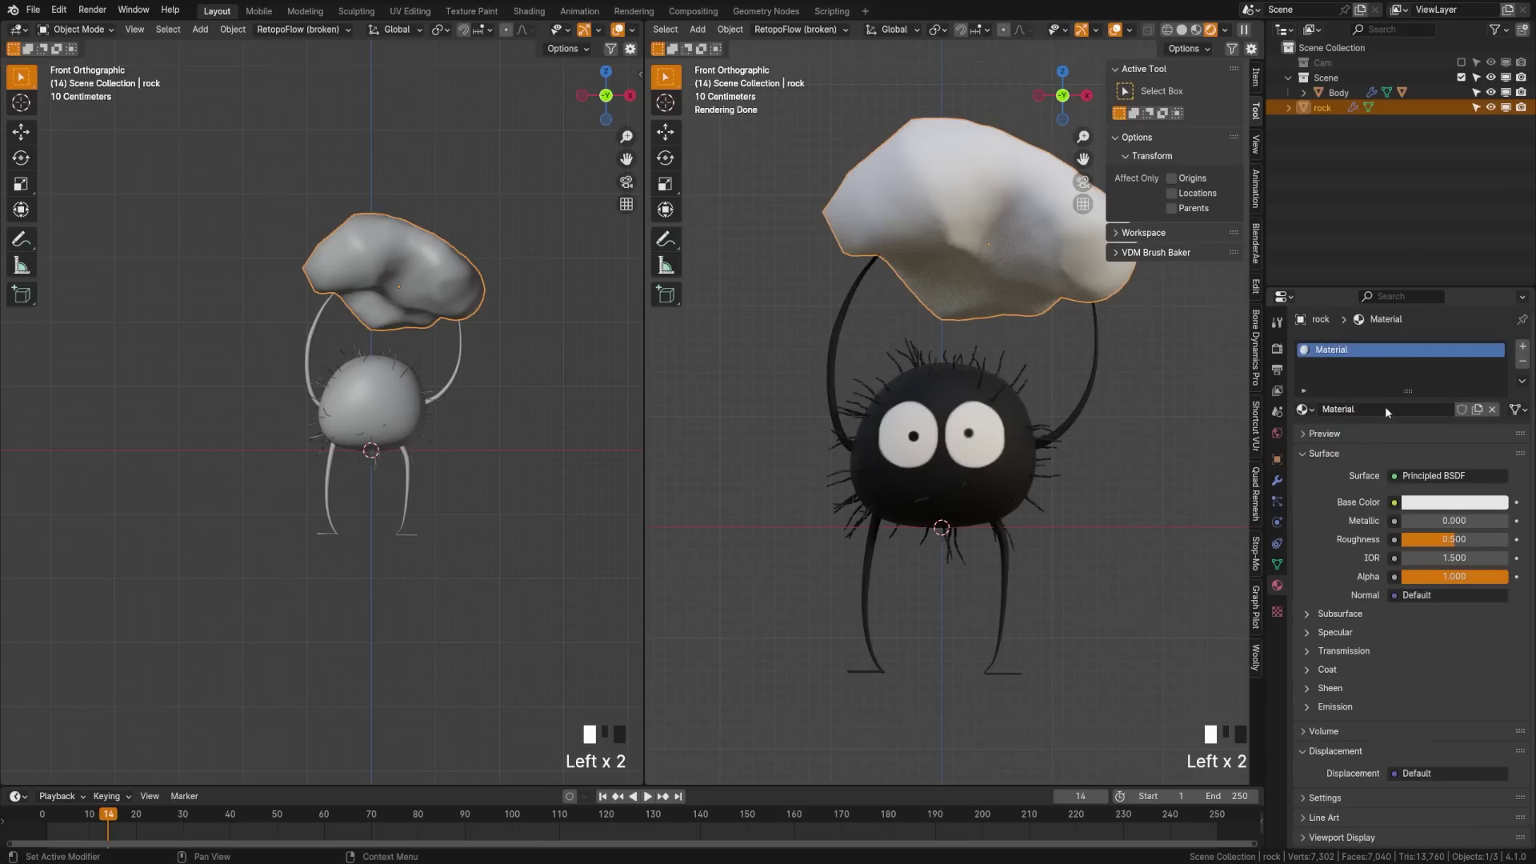
pyautogui.click(1381, 409)
pyautogui.write('Coal')
pyautogui.press('Return')
# Set the Coal material's base color to black with value 0 and its roughness to 0.567.
pyautogui.click(1437, 503)
pyautogui.moveTo(1494, 368); pyautogui.dragTo(1495, 396)
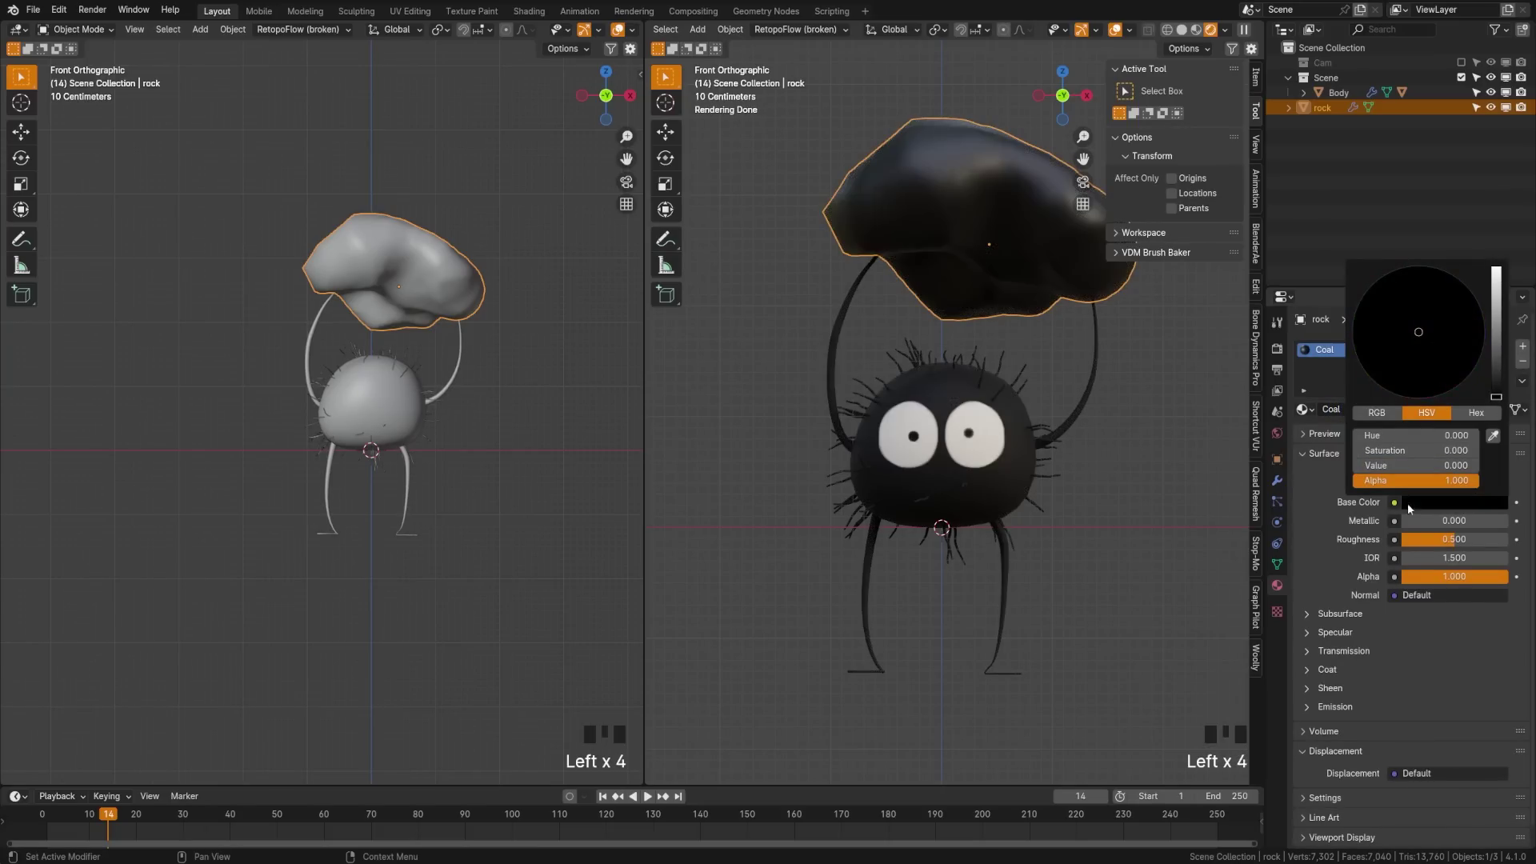
pyautogui.moveTo(1455, 546); pyautogui.dragTo(1462, 545)
# Try flat shading on the rock and switch it to Shade Smooth by Angle at 30°.
pyautogui.rightClick(389, 273)
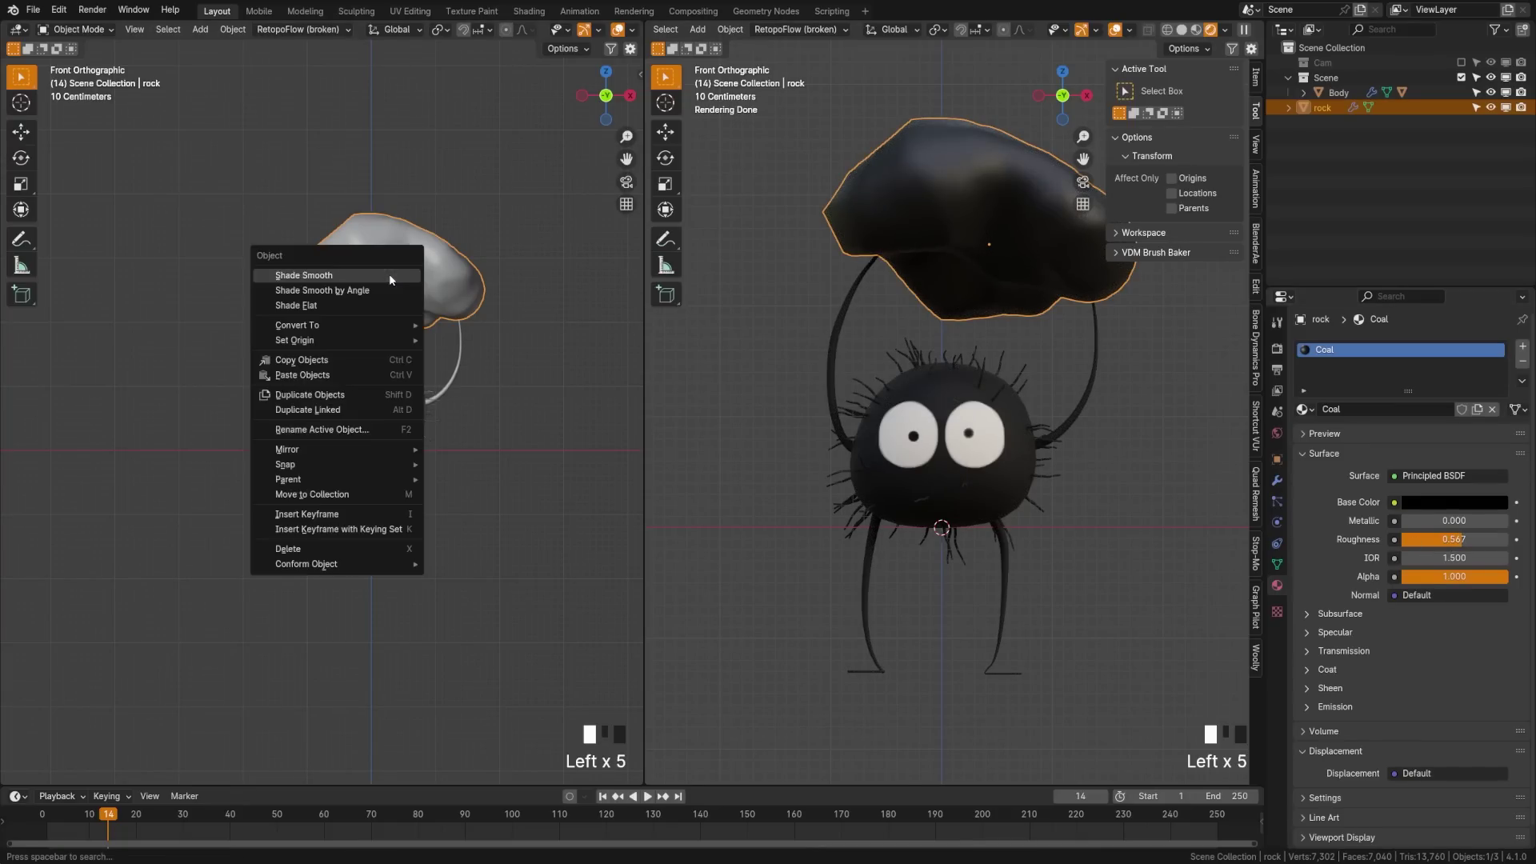
pyautogui.click(318, 304)
pyautogui.rightClick(319, 304)
pyautogui.click(376, 230)
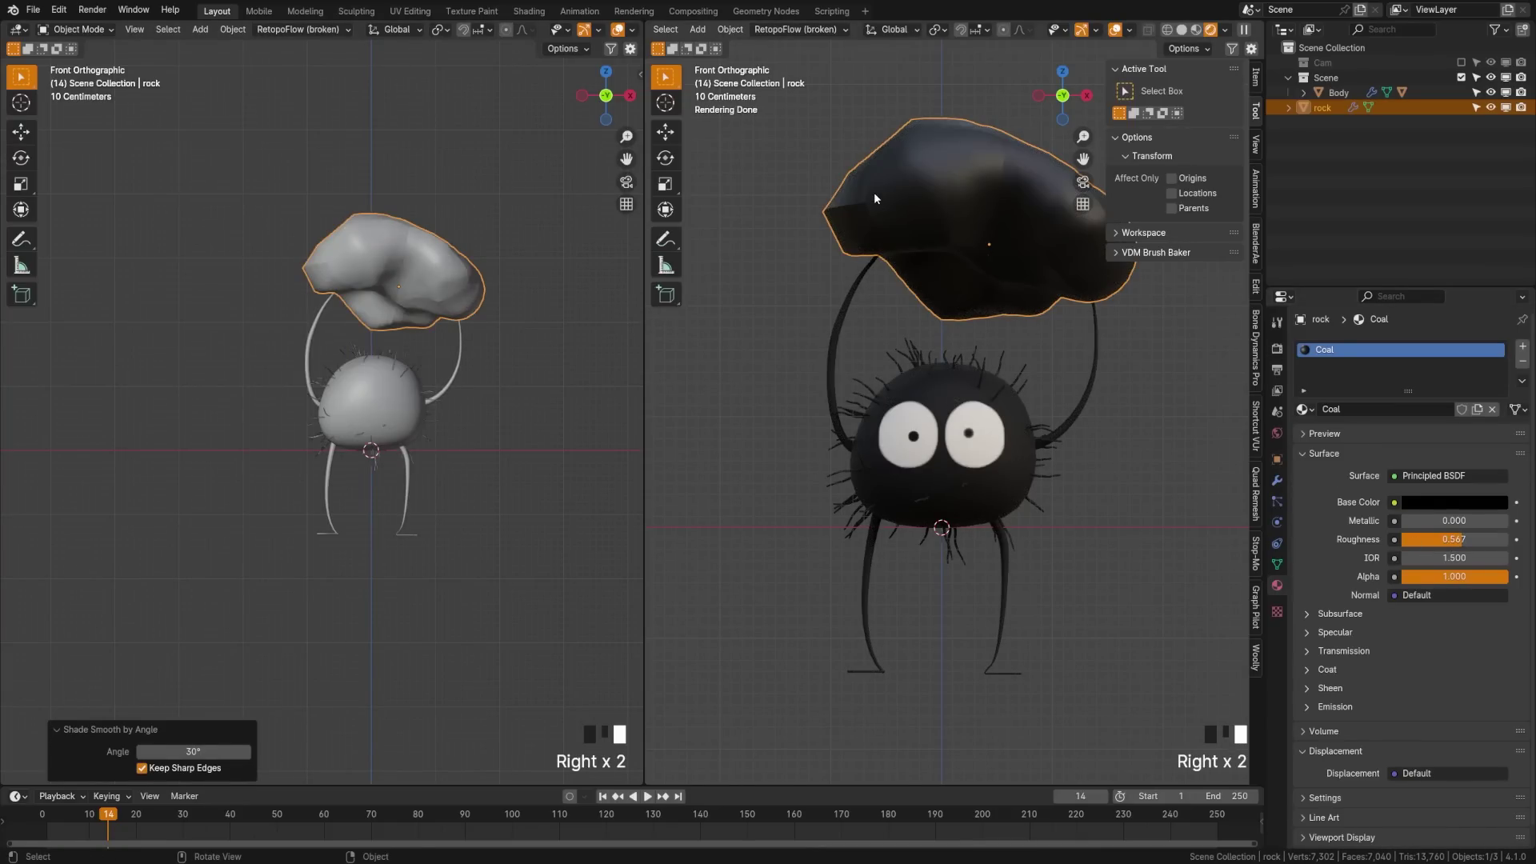
pyautogui.moveTo(874, 196); pyautogui.dragTo(768, 216, button='middle')
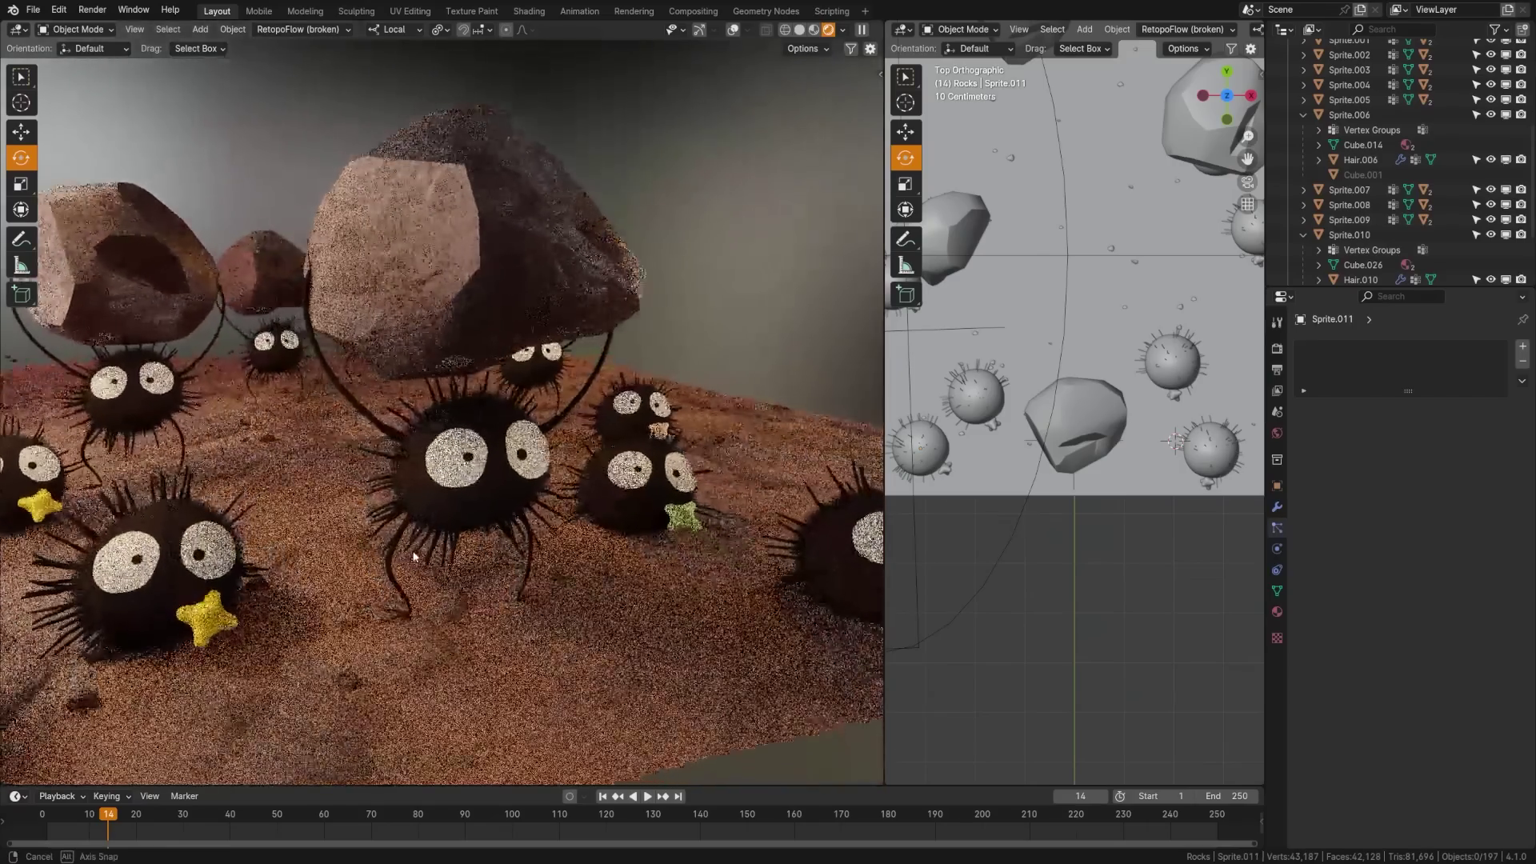
pyautogui.moveTo(415, 556); pyautogui.dragTo(454, 550, button='middle')
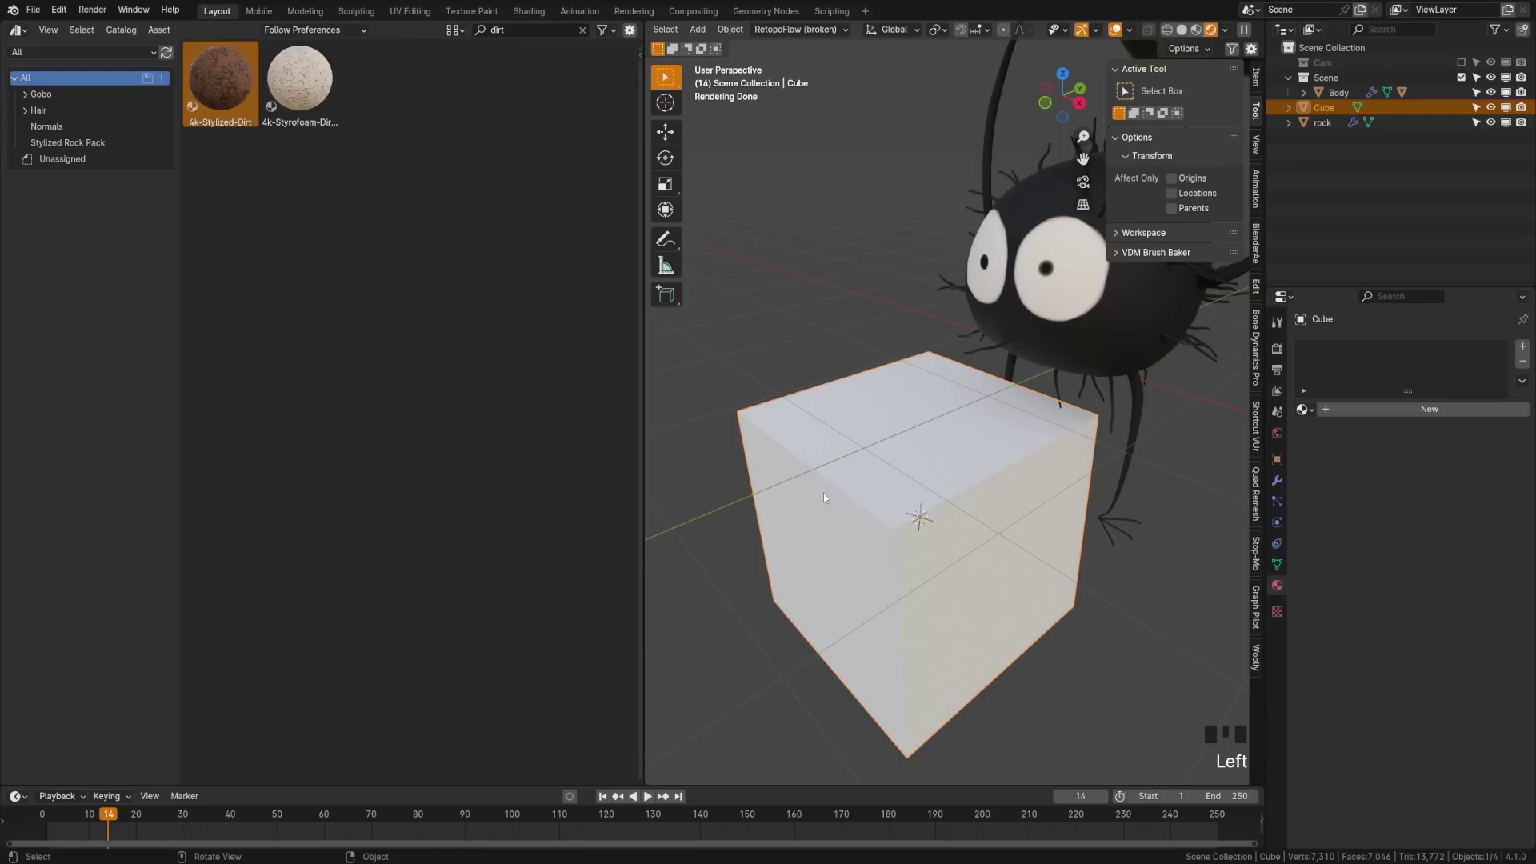
# Replace the existing cube with a new mesh cube and give it a level 2 Subdivision Surface.
pyautogui.press('x')
pyautogui.click(823, 492)
pyautogui.hotkey('shift', 'a')
pyautogui.moveTo(823, 492)
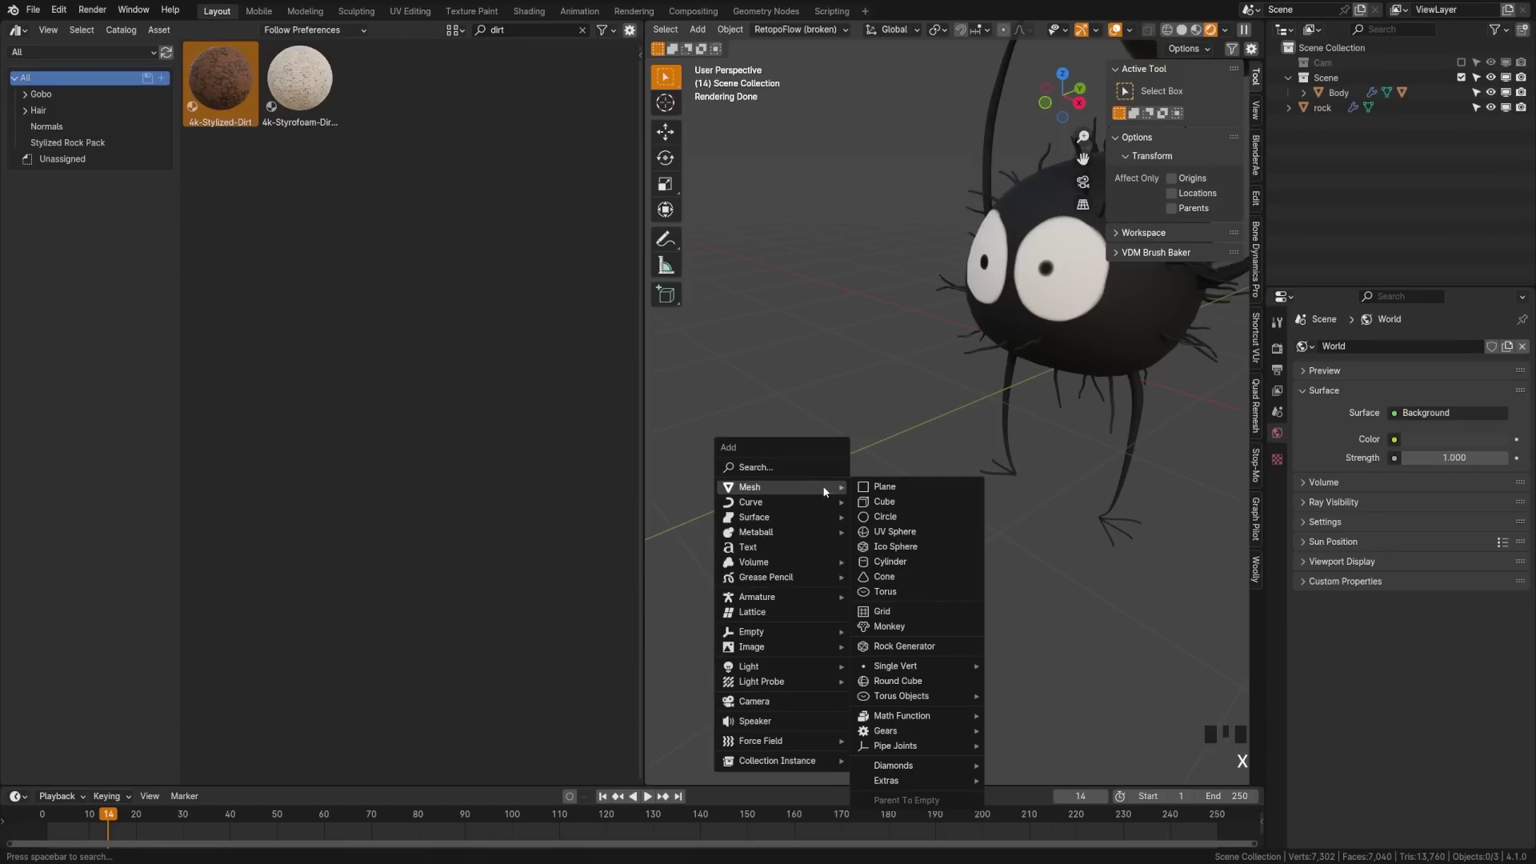
pyautogui.click(891, 500)
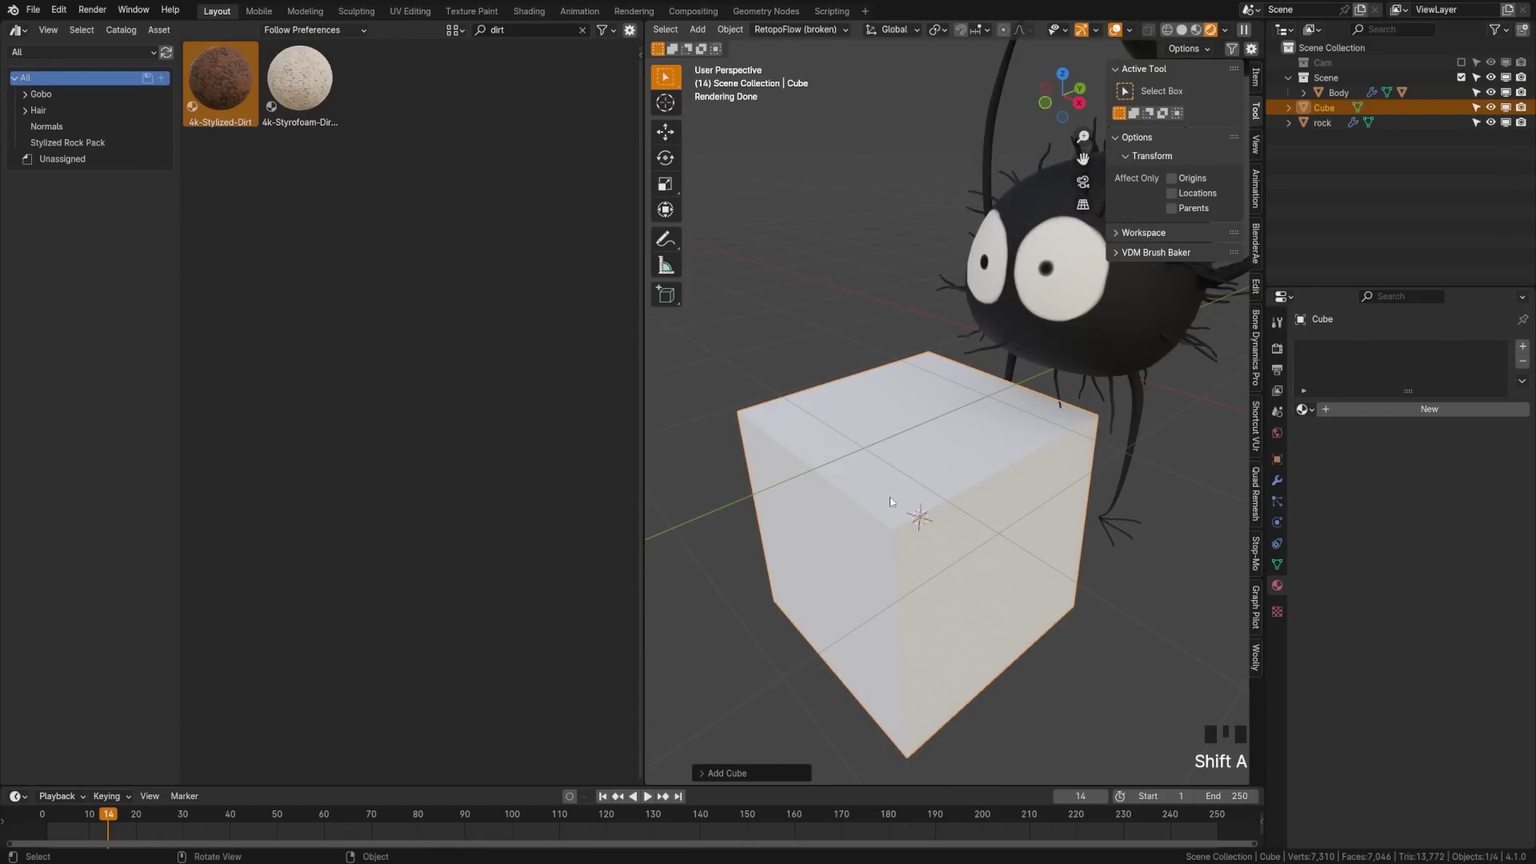
pyautogui.hotkey('ctrl', '2')
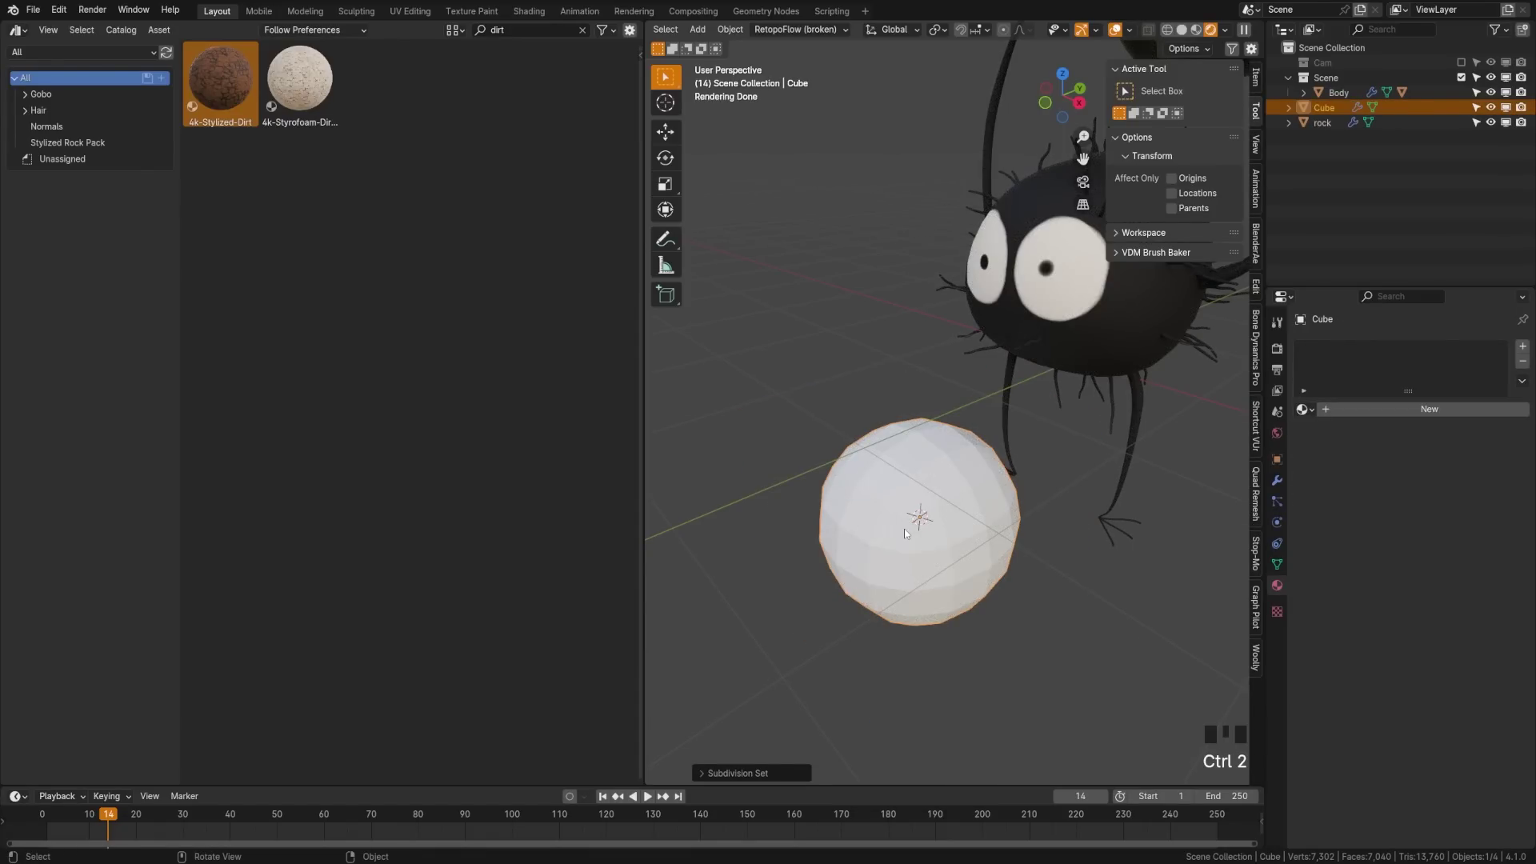
# In Edit Mode, inset all six faces of the cube individually.
pyautogui.hotkey('ctrl', 'Tab')
pyautogui.click(937, 518)
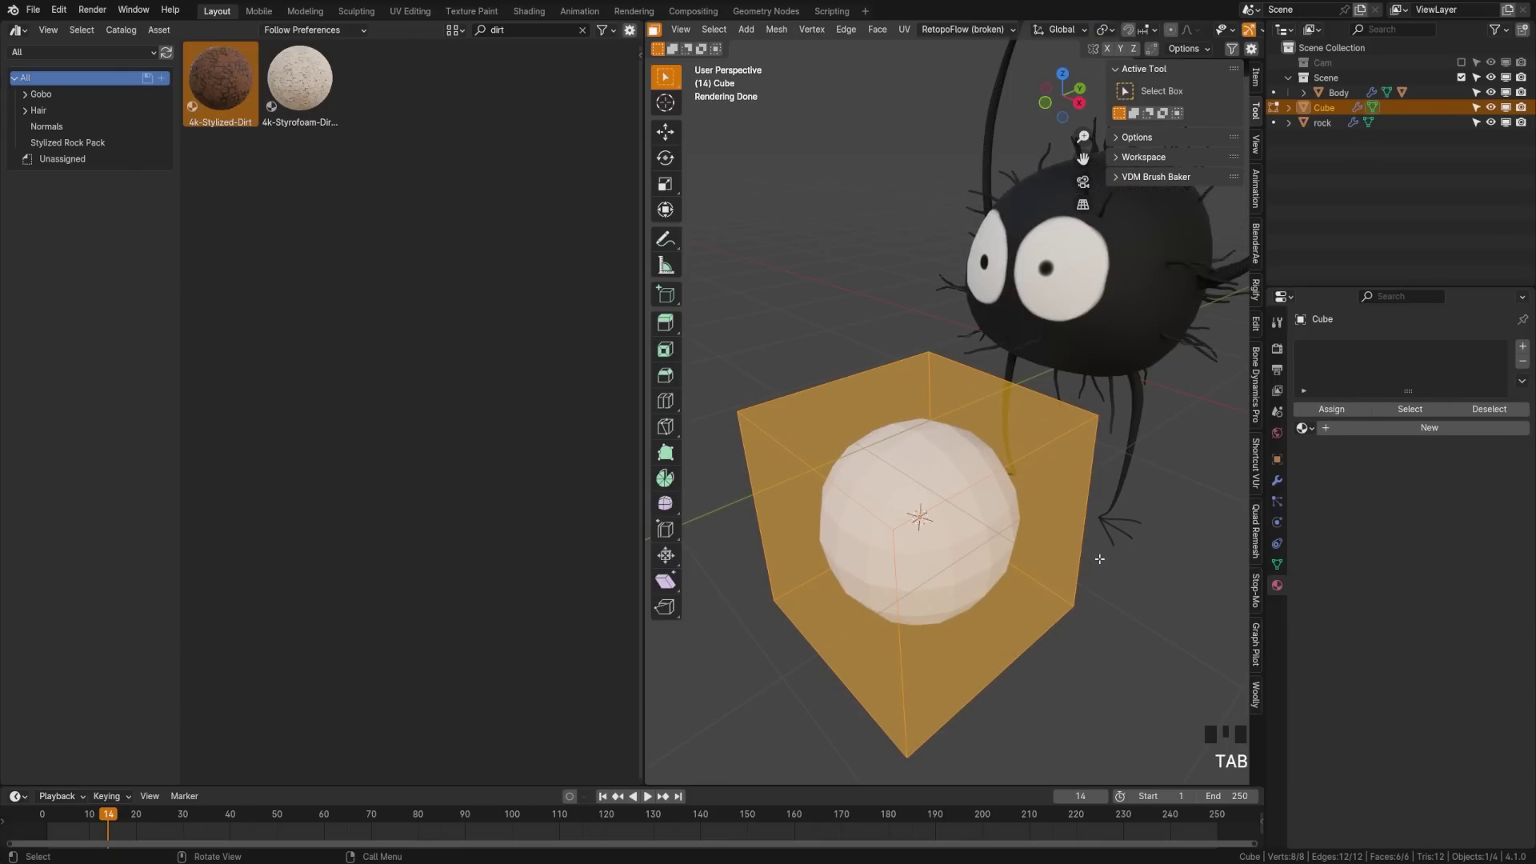
pyautogui.press('i')
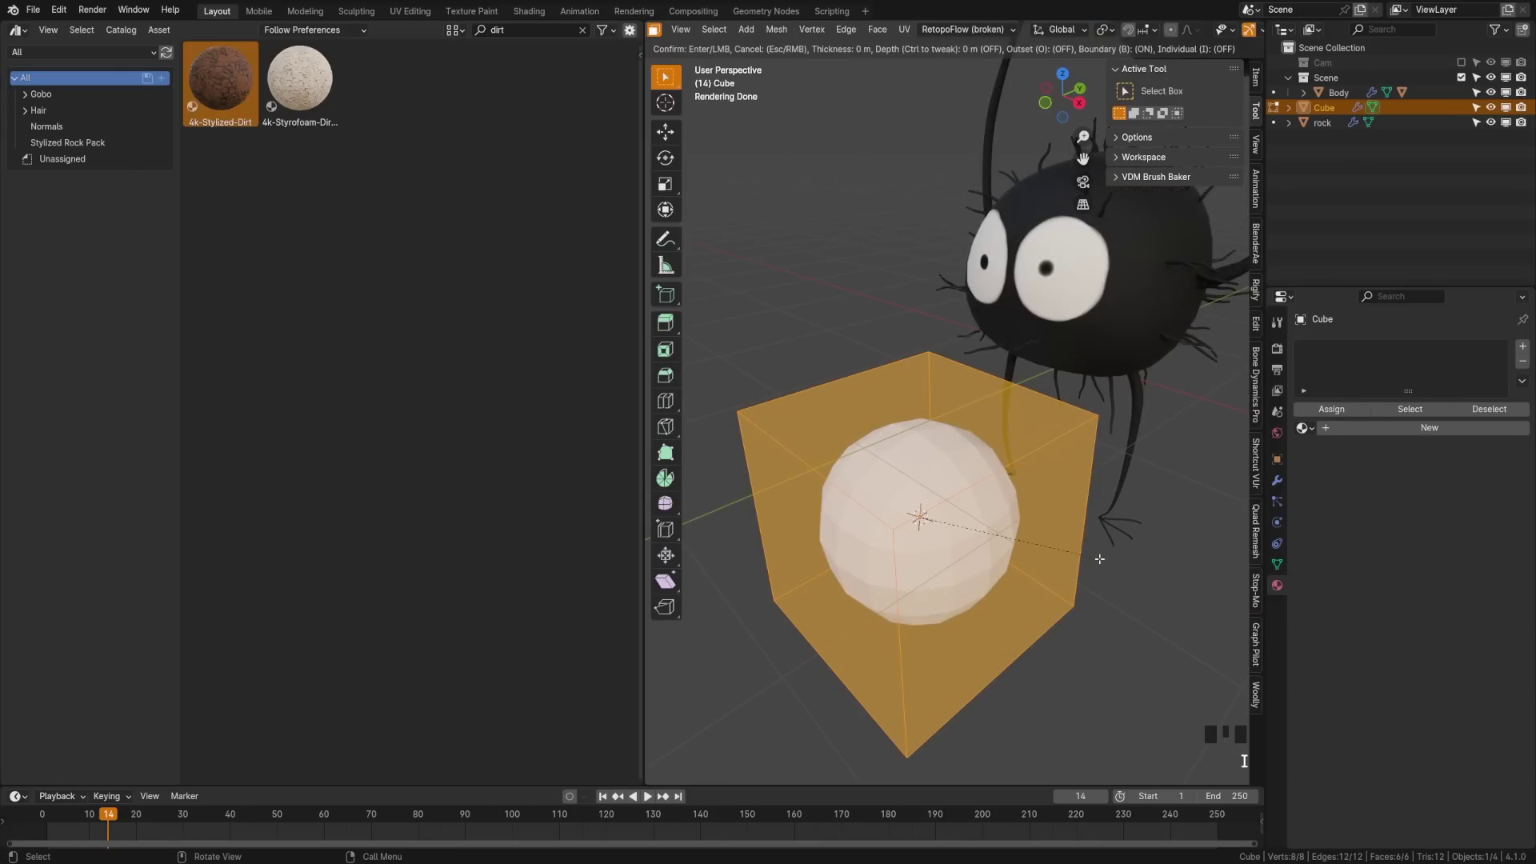
pyautogui.press('i')
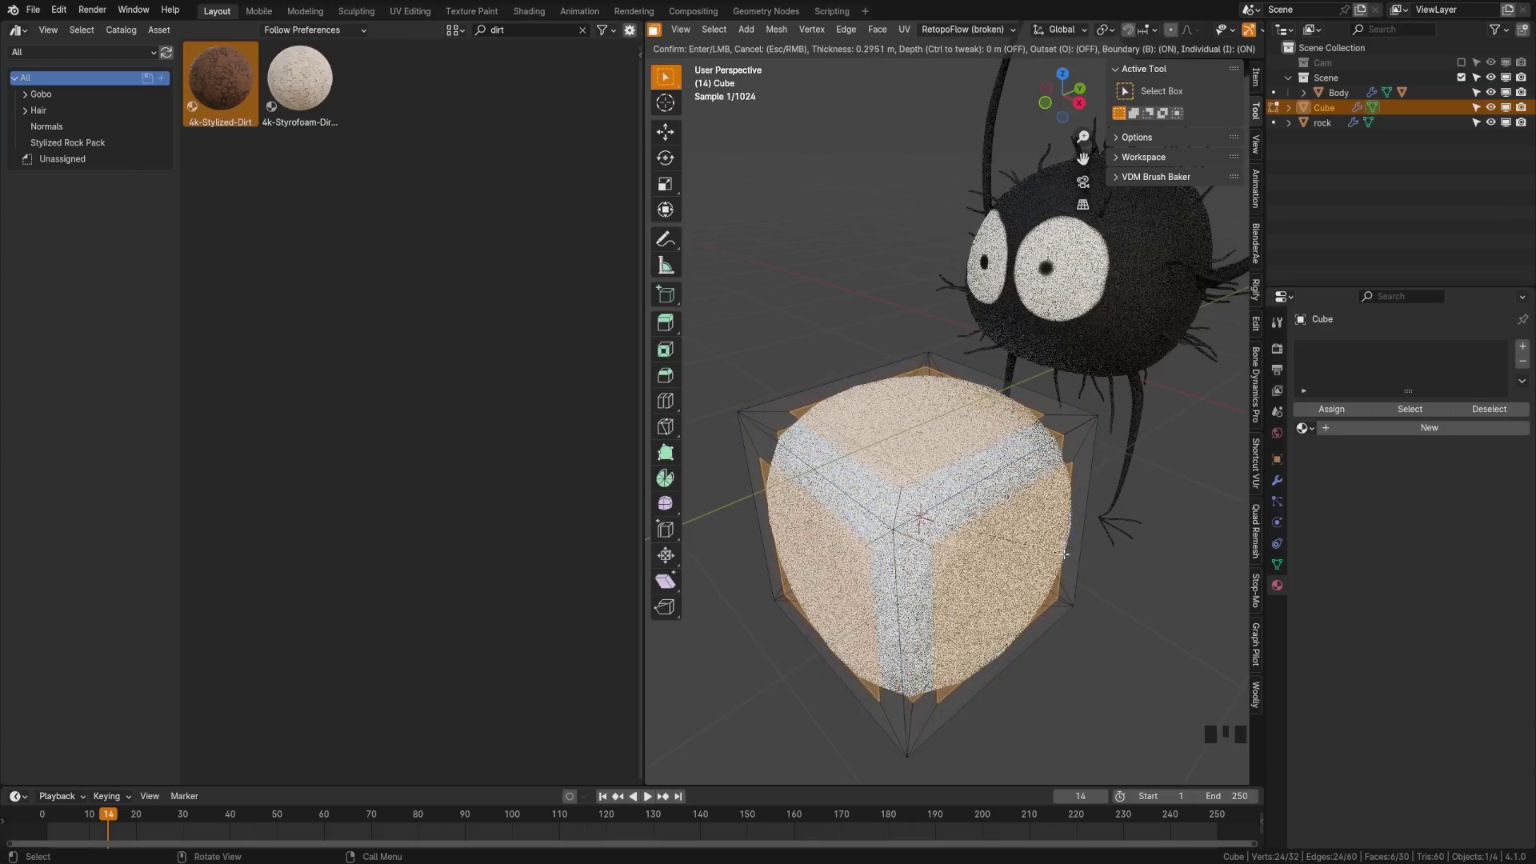
pyautogui.click(1024, 555)
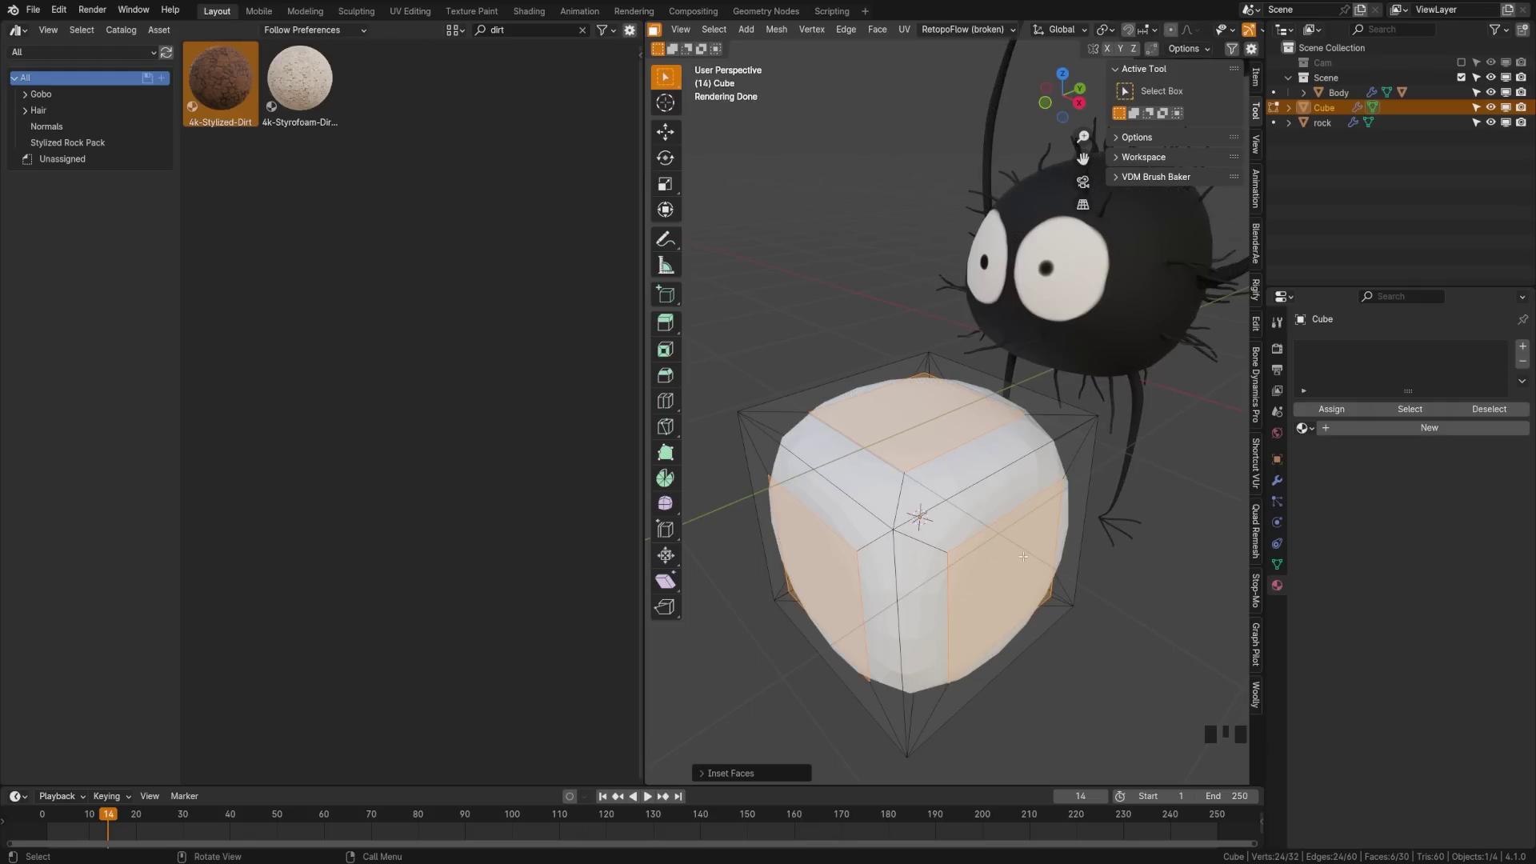
# Inset the inner faces again by about 0.016 m with an outward depth of about 0.86 m to form star arms.
pyautogui.press('i')
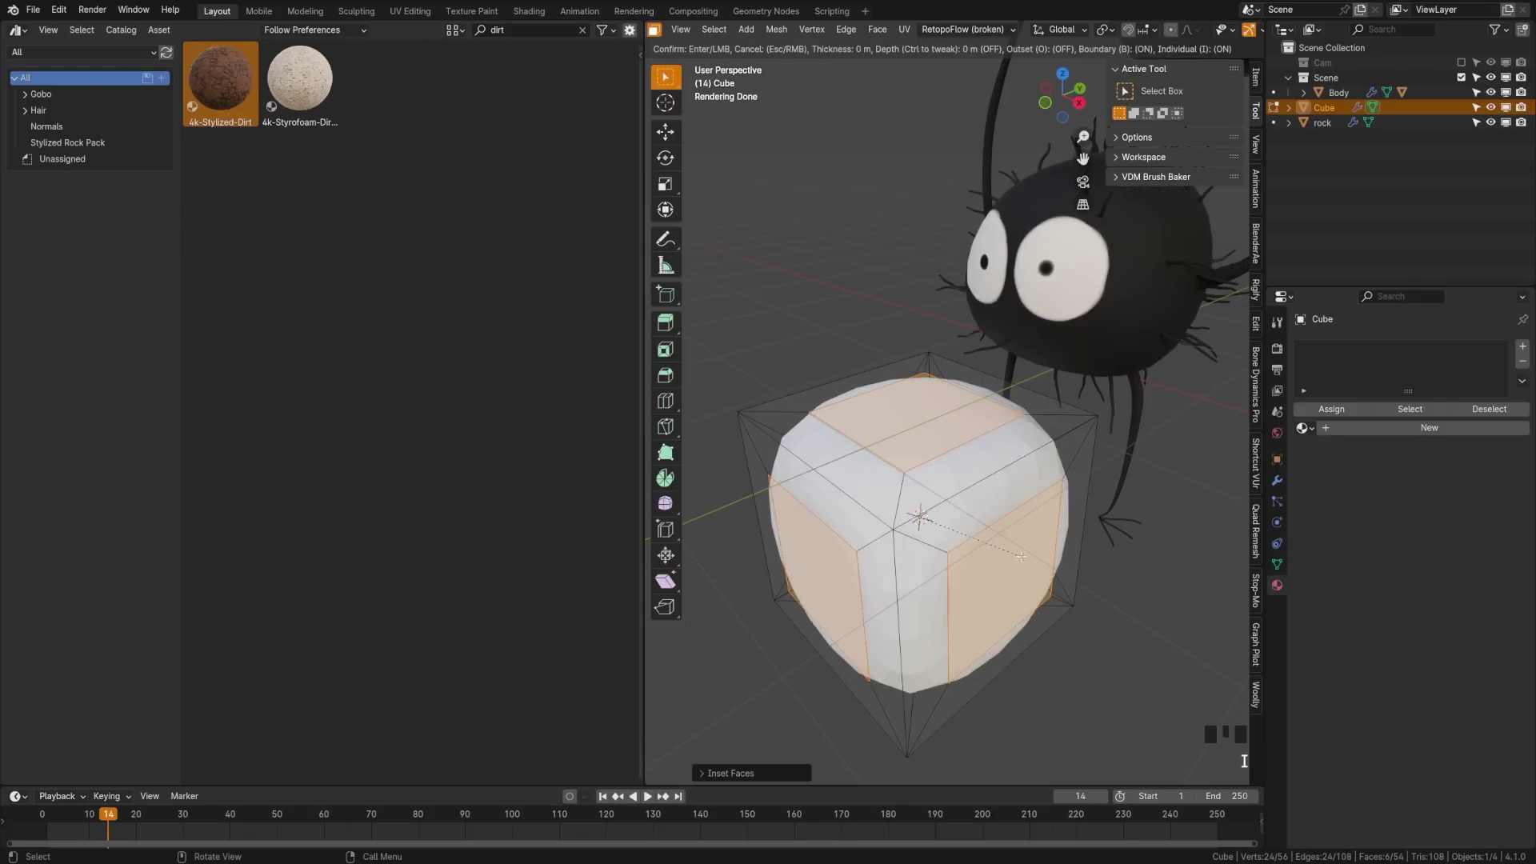
pyautogui.press('ctrl')
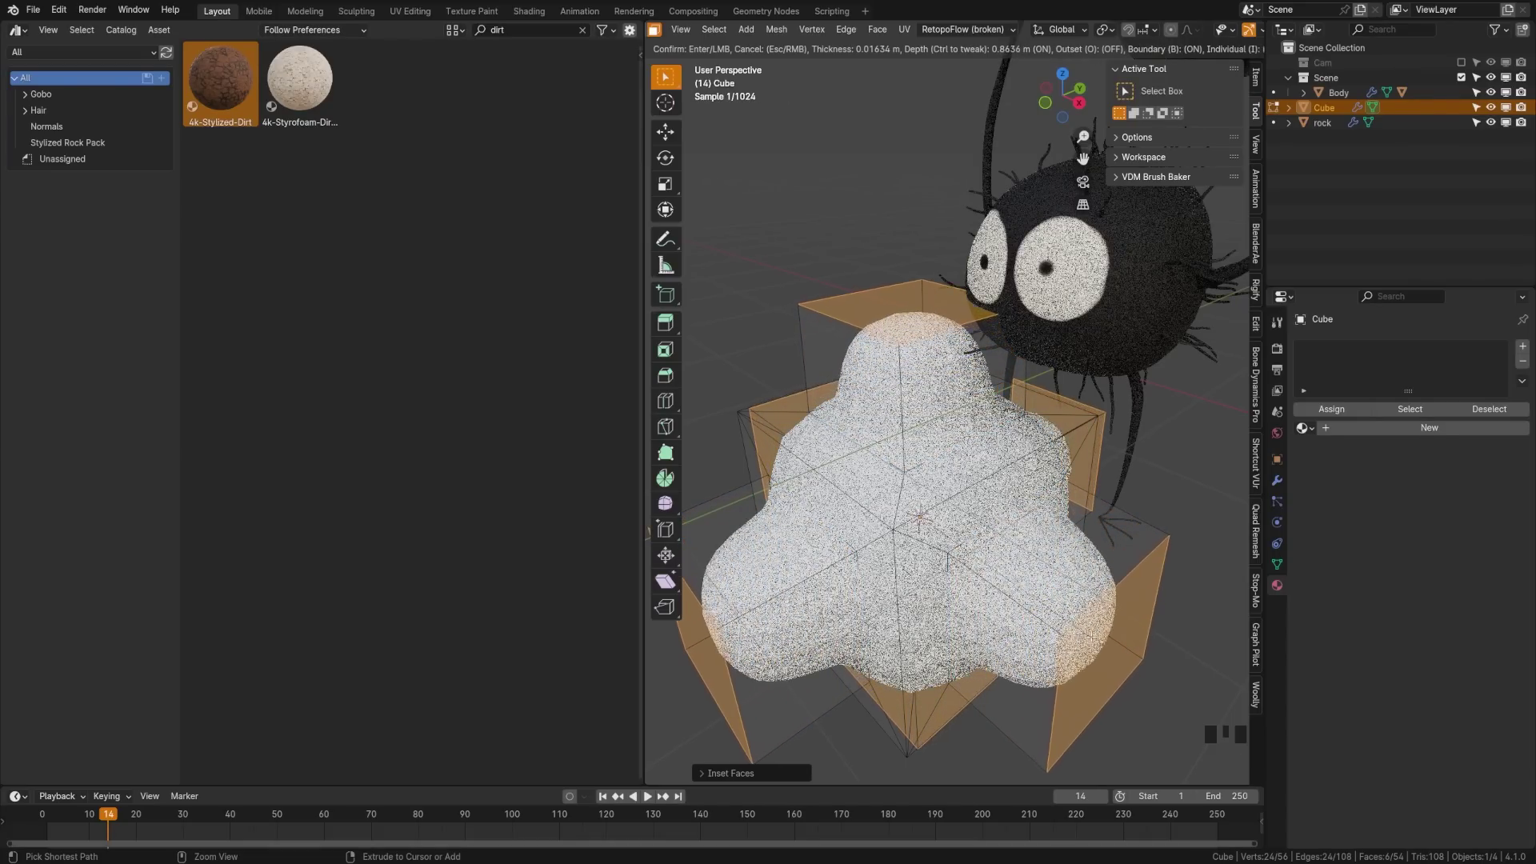
pyautogui.click(1090, 639)
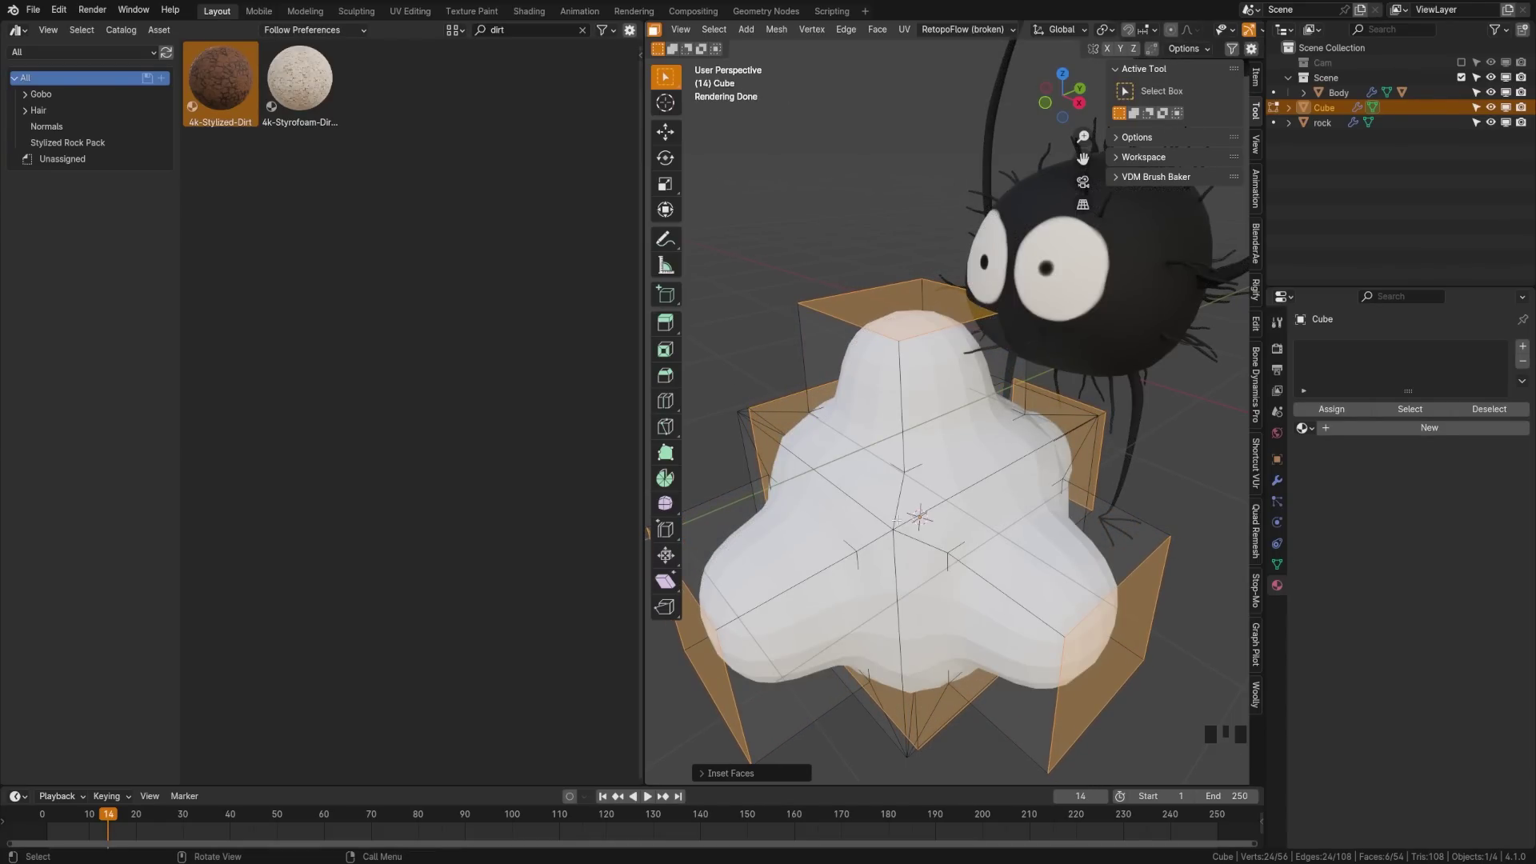
# Switch to Sculpt Mode and reshape the star's surface using the Grab brush with a 199 px radius.
pyautogui.hotkey('ctrl', 'Tab')
pyautogui.click(932, 680)
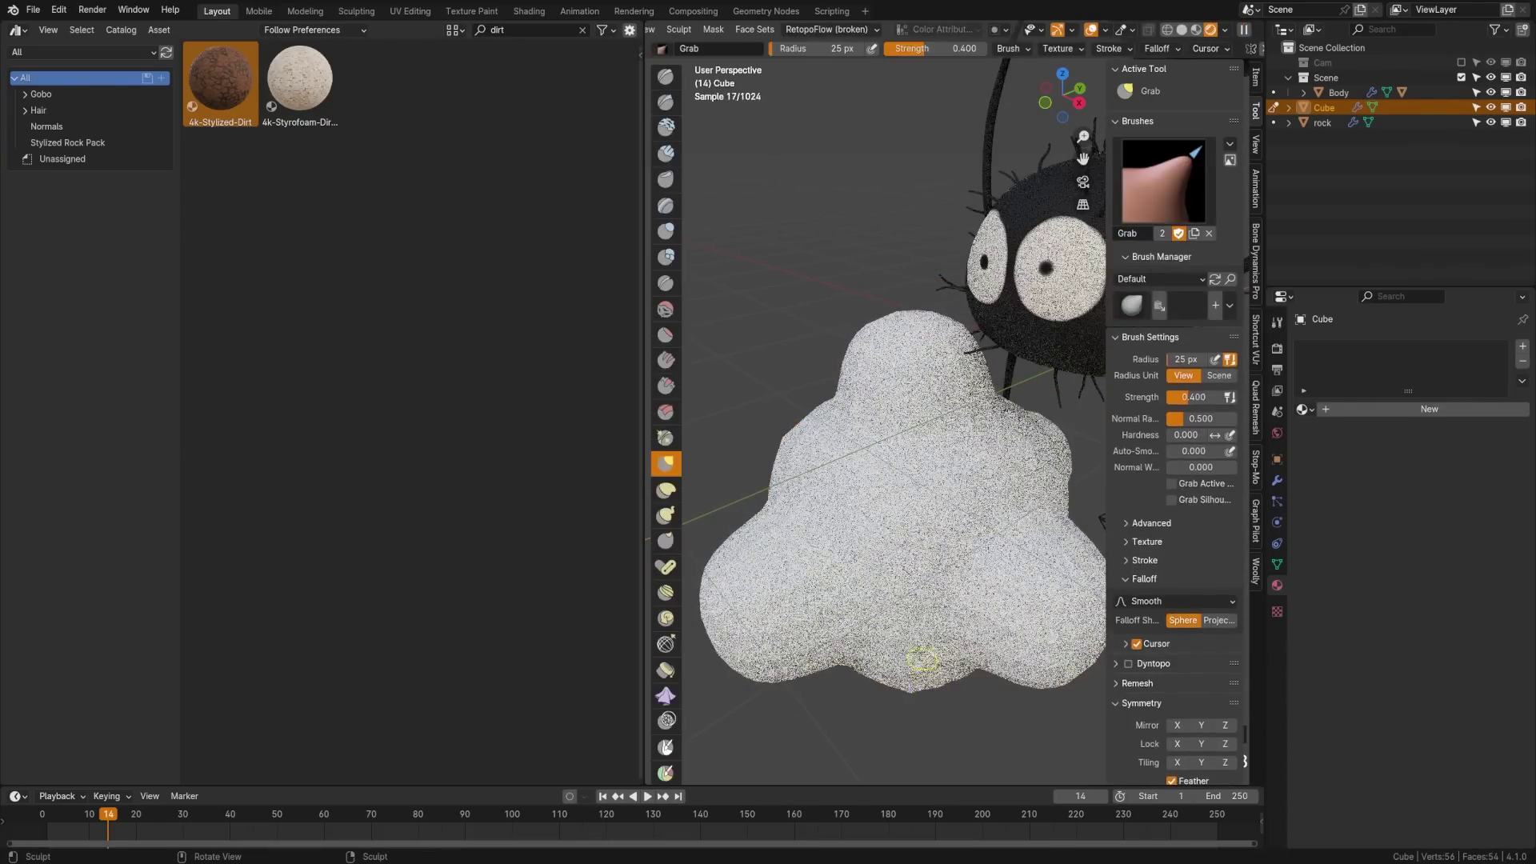
pyautogui.click(996, 607)
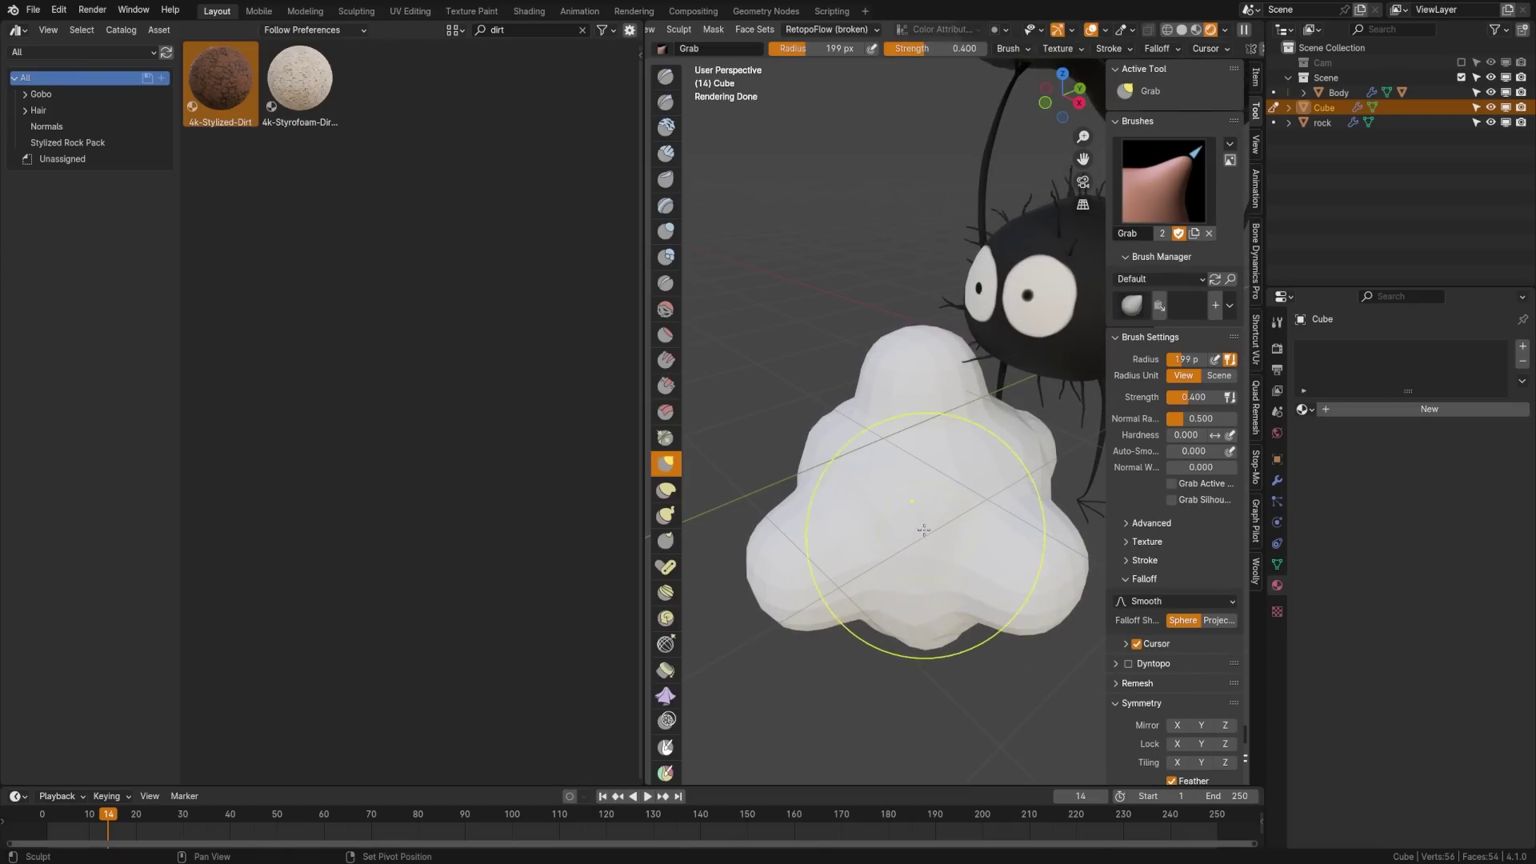
pyautogui.moveTo(821, 464); pyautogui.dragTo(923, 496, button='middle')
pyautogui.moveTo(923, 496); pyautogui.dragTo(896, 516)
pyautogui.moveTo(836, 588); pyautogui.dragTo(871, 483, button='middle')
pyautogui.moveTo(936, 607); pyautogui.dragTo(847, 617, button='middle')
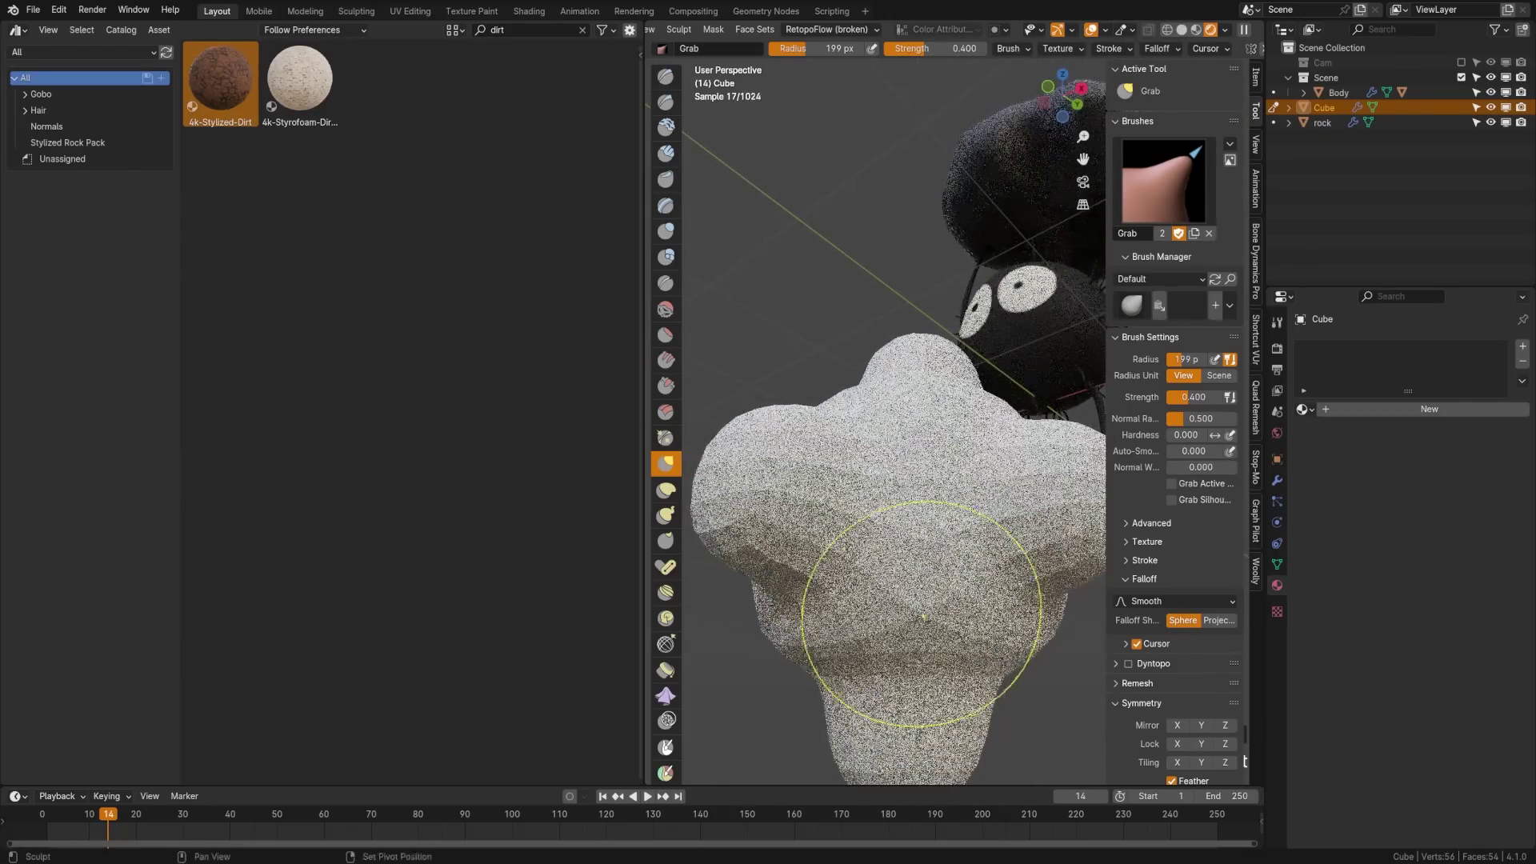
# Return the star to Object Mode and apply Shade Smooth.
pyautogui.press('Tab')
pyautogui.click(813, 498)
pyautogui.rightClick(824, 497)
pyautogui.click(809, 482)
pyautogui.scroll(-4, 880, 488)
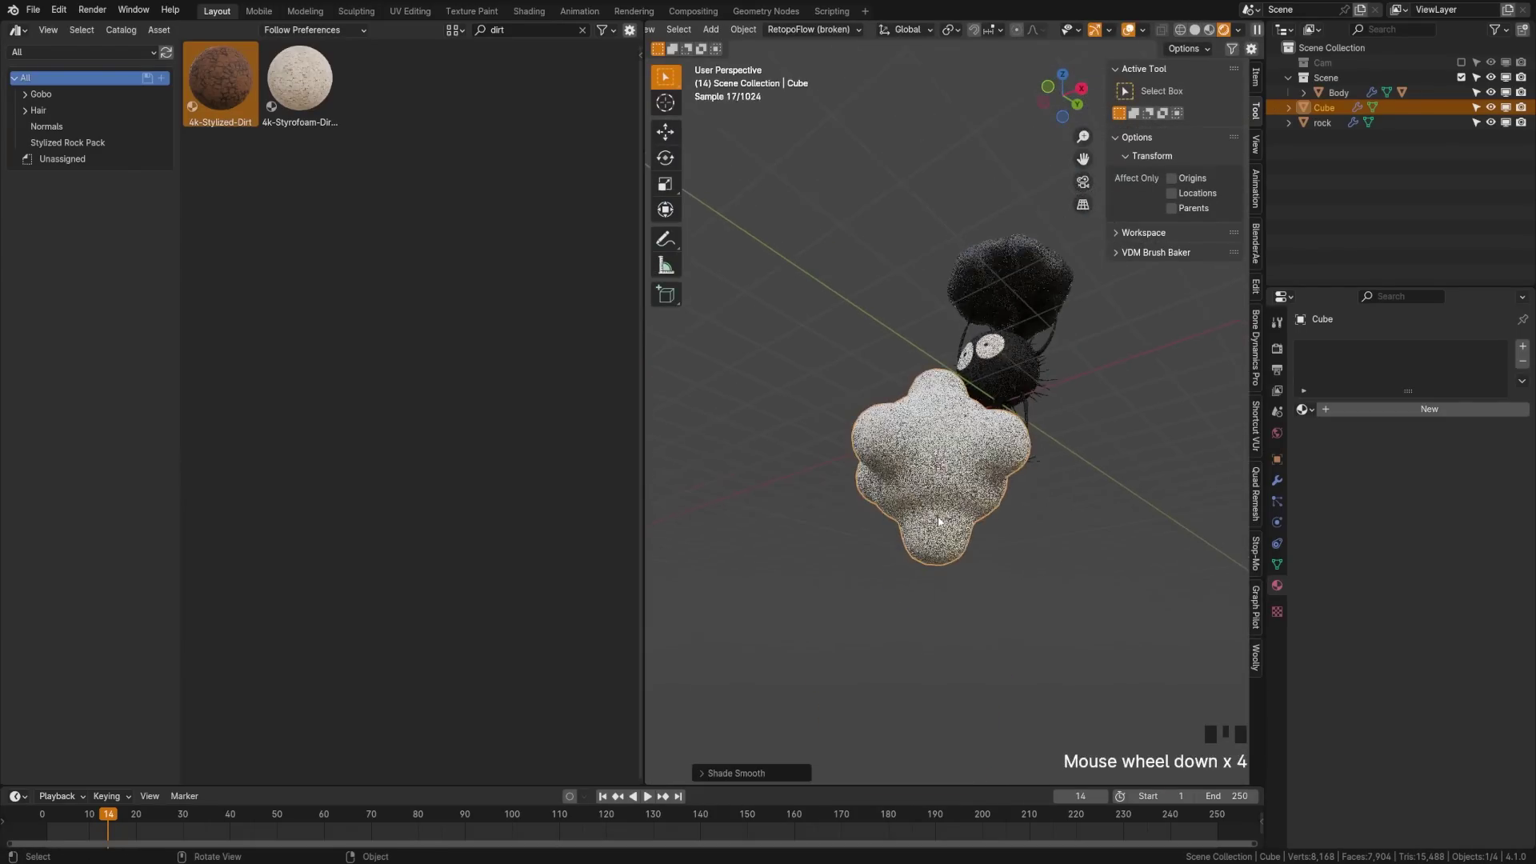
pyautogui.moveTo(904, 480); pyautogui.dragTo(941, 536, button='middle')
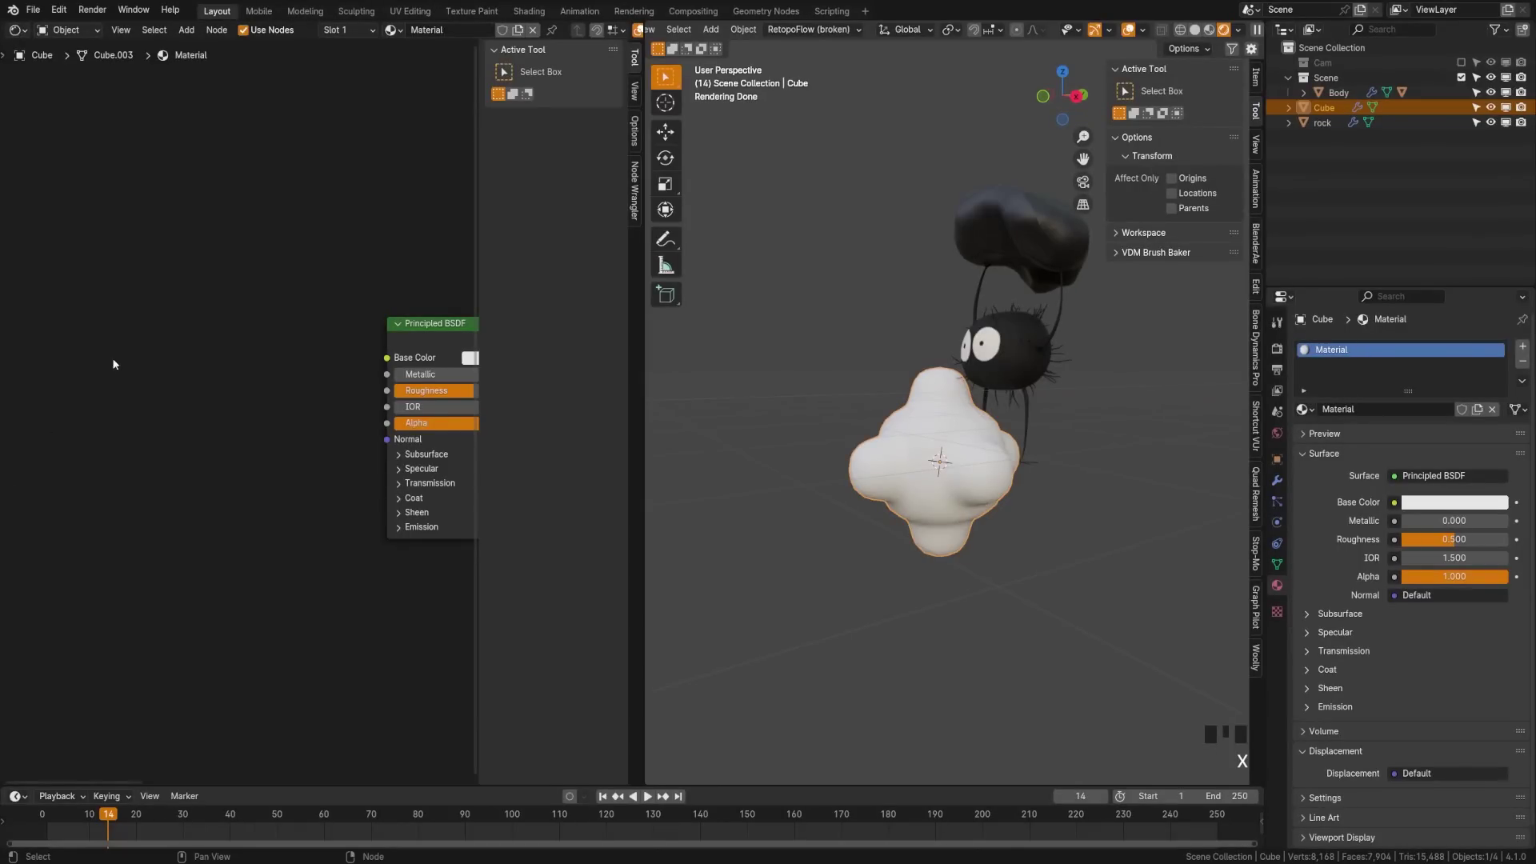
# Add an Object Info node to the star's material, well before the Principled BSDF.
pyautogui.hotkey('shift', 'a')
pyautogui.click(165, 350)
pyautogui.write('obje')
pyautogui.press('Return')
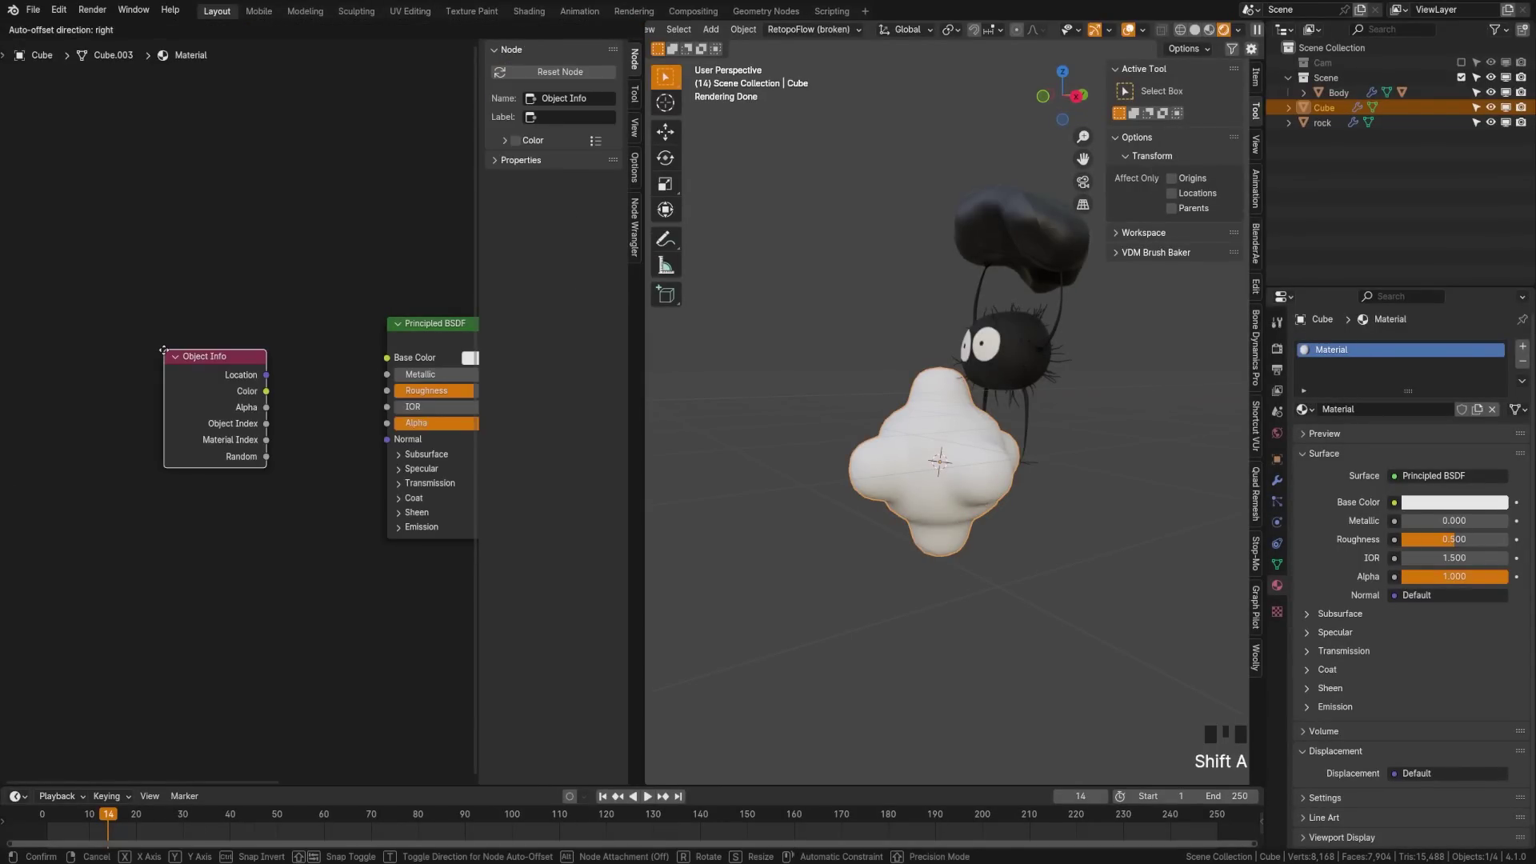
pyautogui.click(231, 427)
pyautogui.scroll(-2, 161, 442)
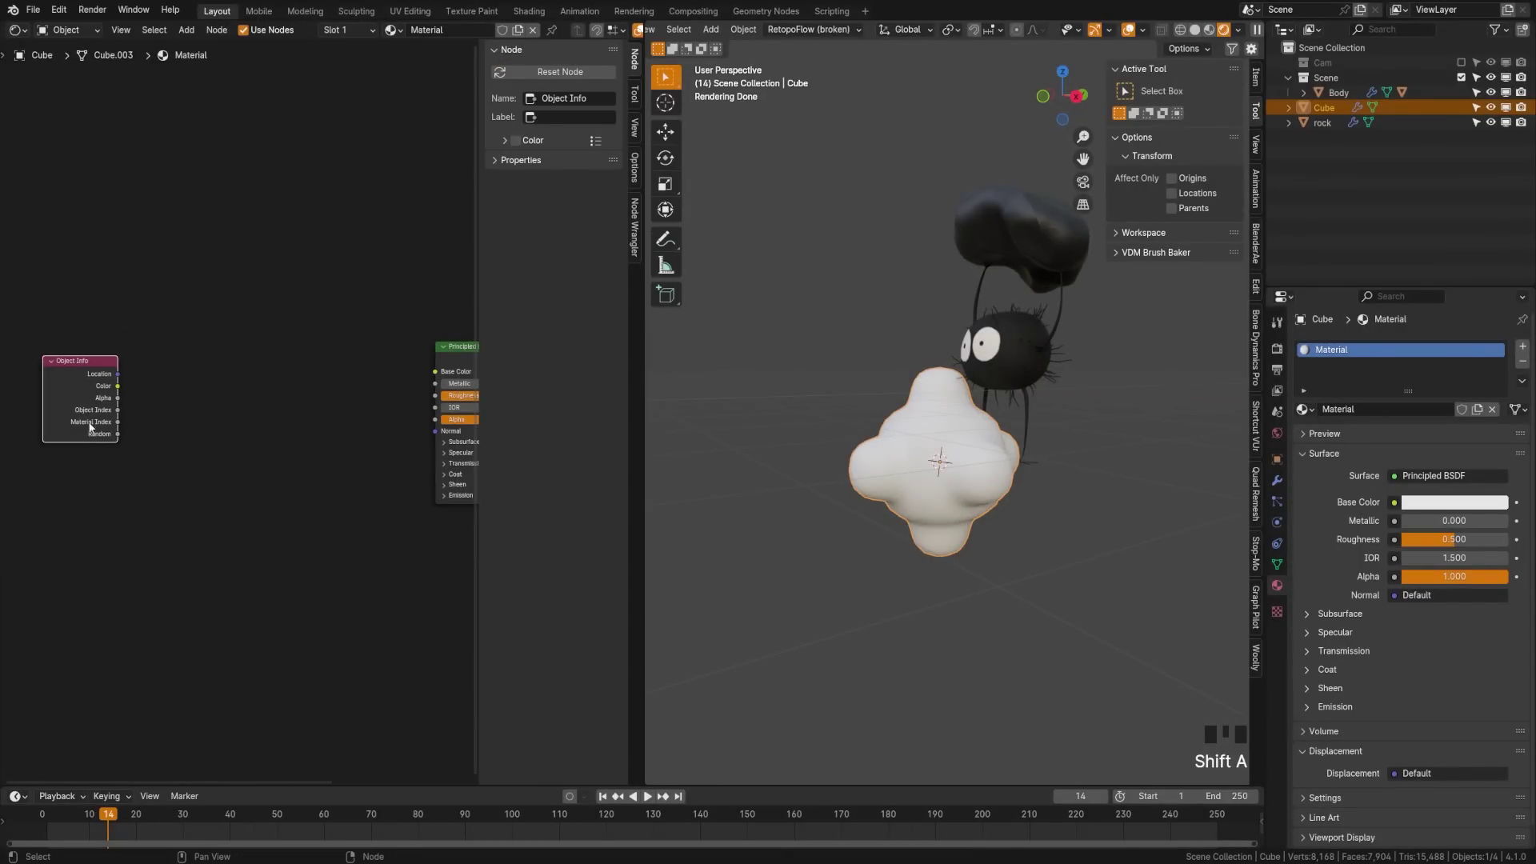
# Add a Color Ramp, feeding Object Info's Random into its Fac and its Color output into the Base Color.
pyautogui.hotkey('shift', 'a')
pyautogui.click(232, 408)
pyautogui.write('color')
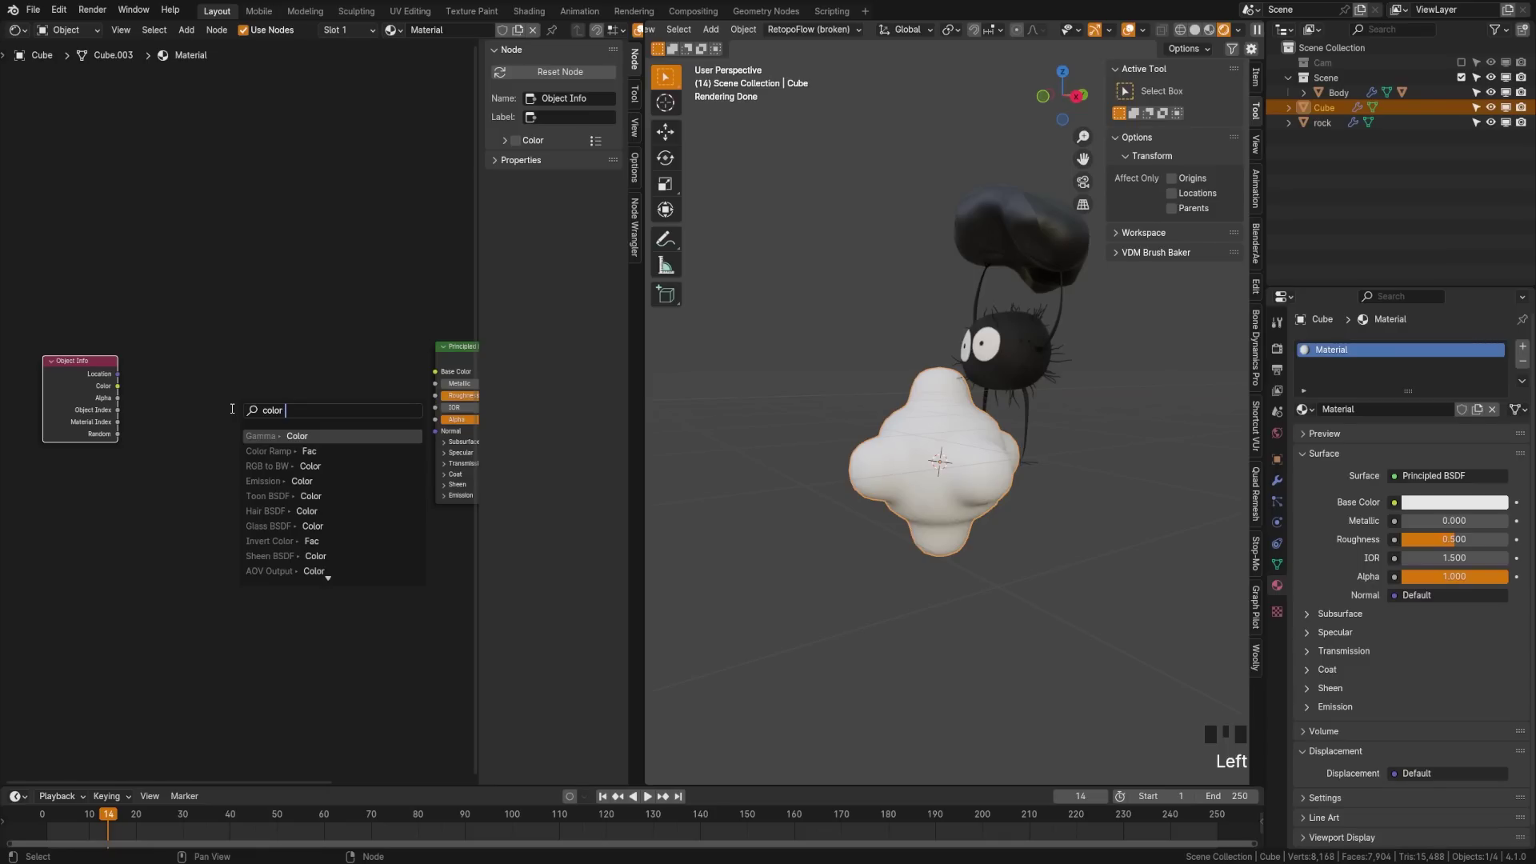
pyautogui.press('Down')
pyautogui.press('Return')
pyautogui.click(184, 363)
pyautogui.moveTo(320, 370); pyautogui.dragTo(334, 376)
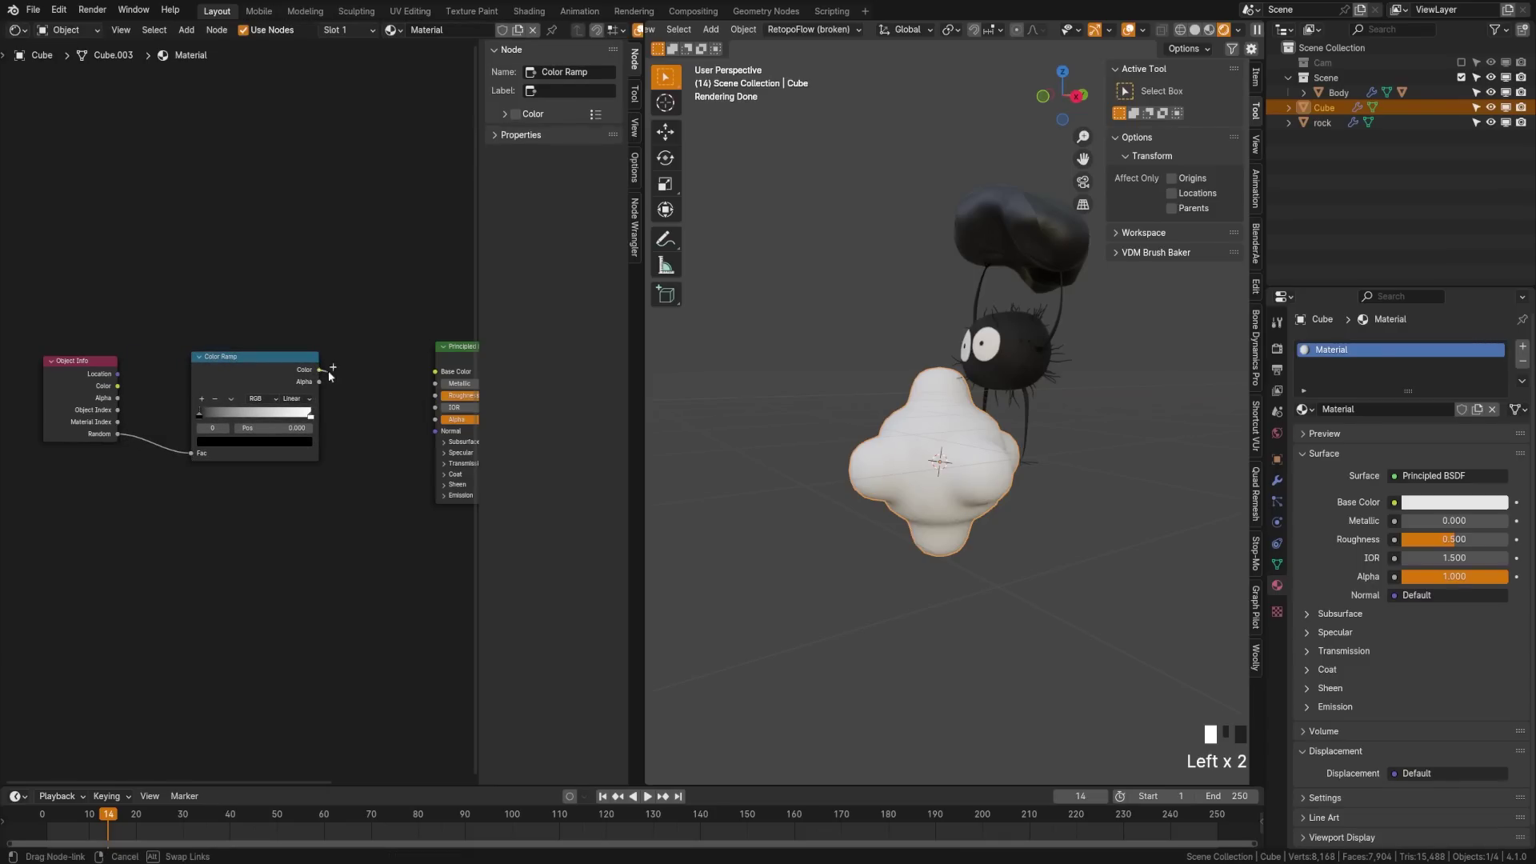
pyautogui.moveTo(436, 377); pyautogui.dragTo(436, 376)
# Set the Color Ramp to Constant interpolation, move the white stop to about a third of the ramp, and color the first stop dark red.
pyautogui.click(301, 398)
pyautogui.click(301, 469)
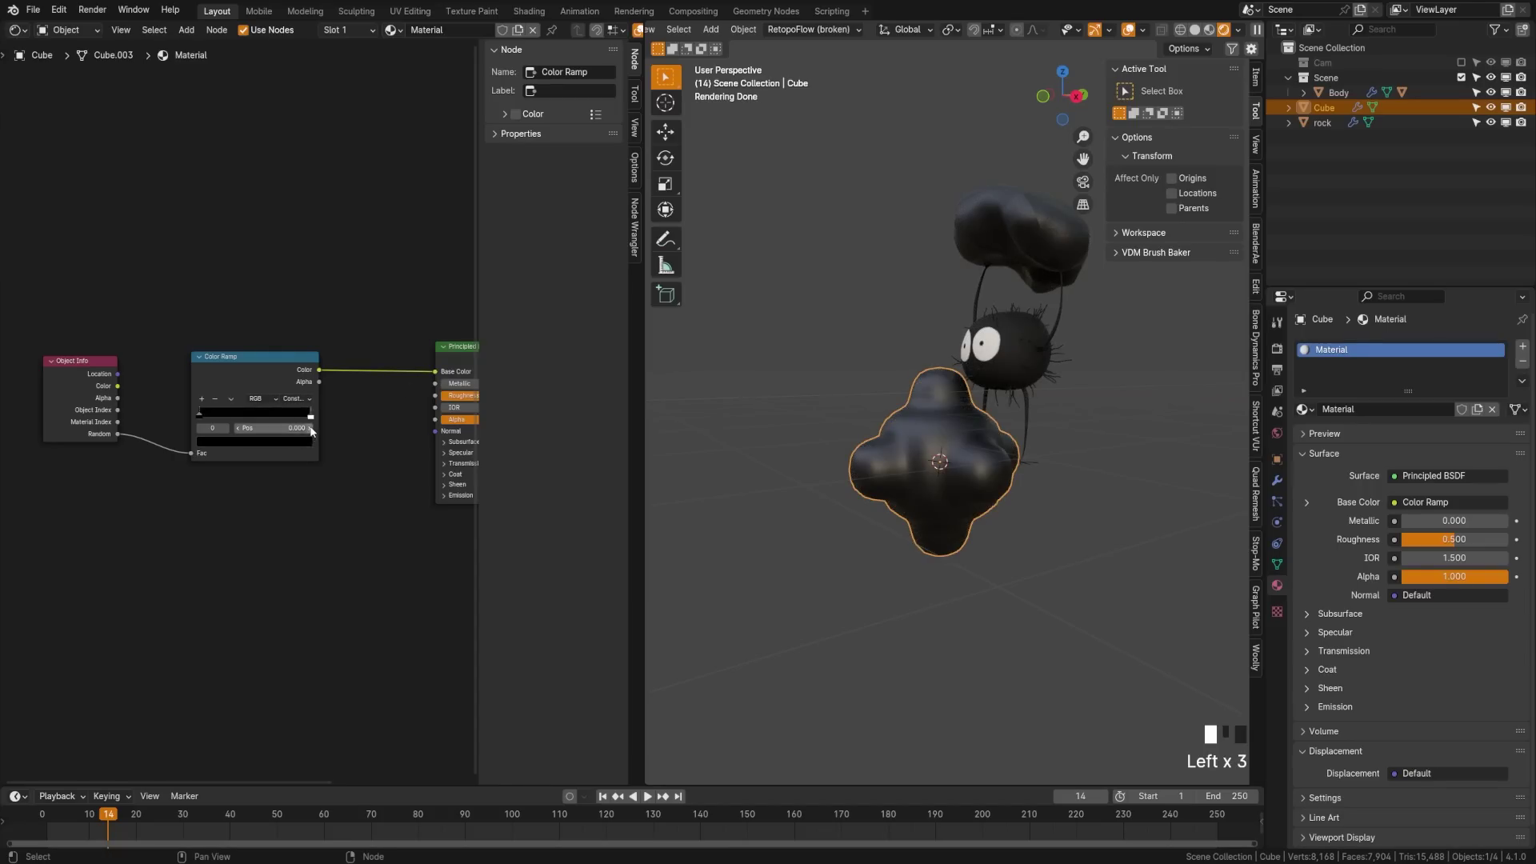
pyautogui.moveTo(309, 415); pyautogui.dragTo(238, 415)
pyautogui.click(212, 441)
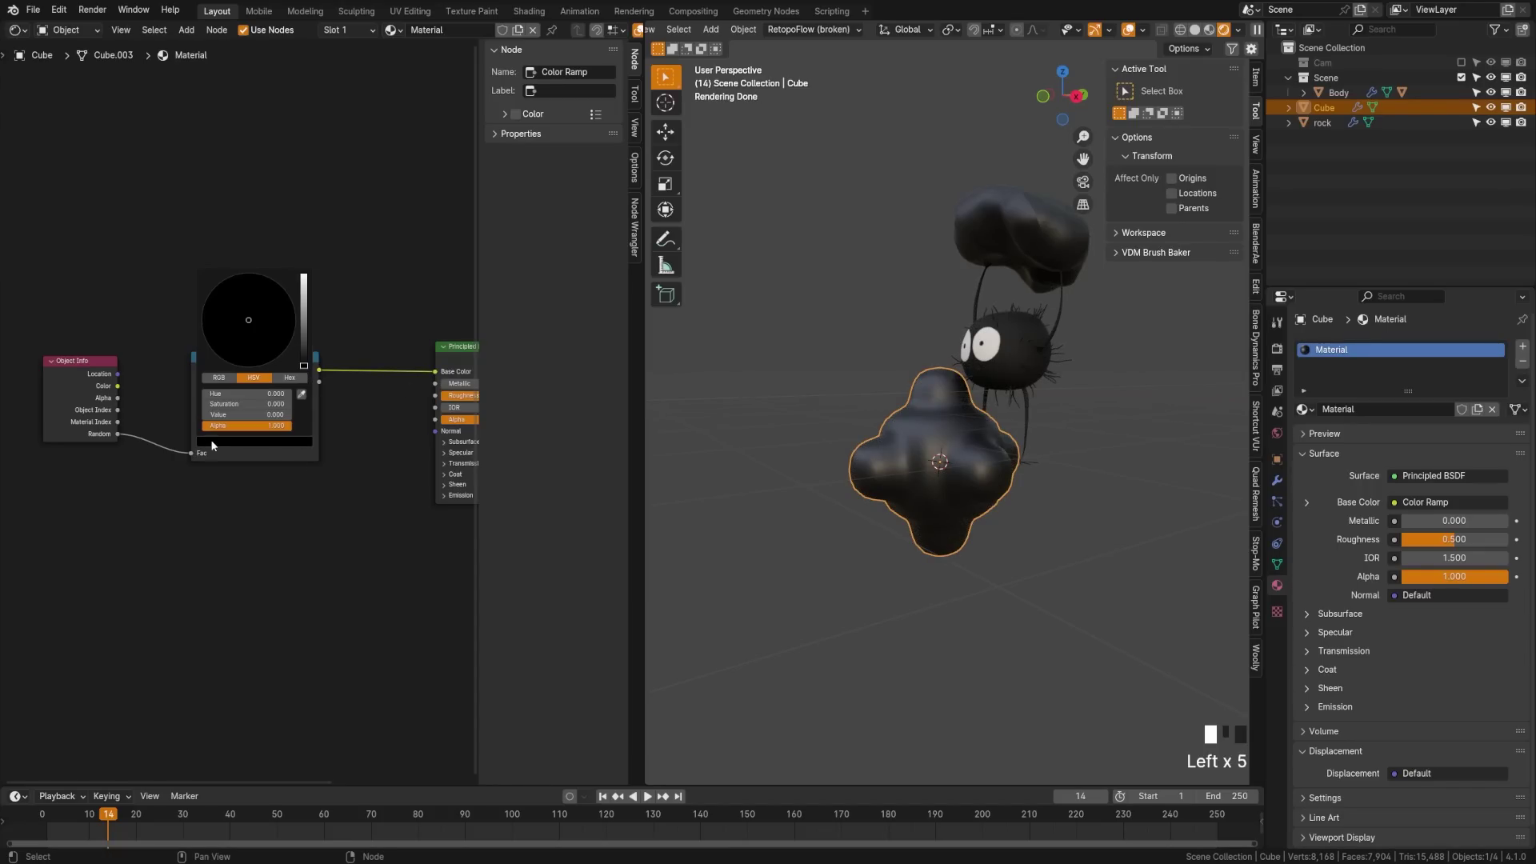
pyautogui.moveTo(304, 340); pyautogui.dragTo(248, 370)
# Duplicate the red star.
pyautogui.moveTo(448, 512); pyautogui.dragTo(320, 519, button='middle')
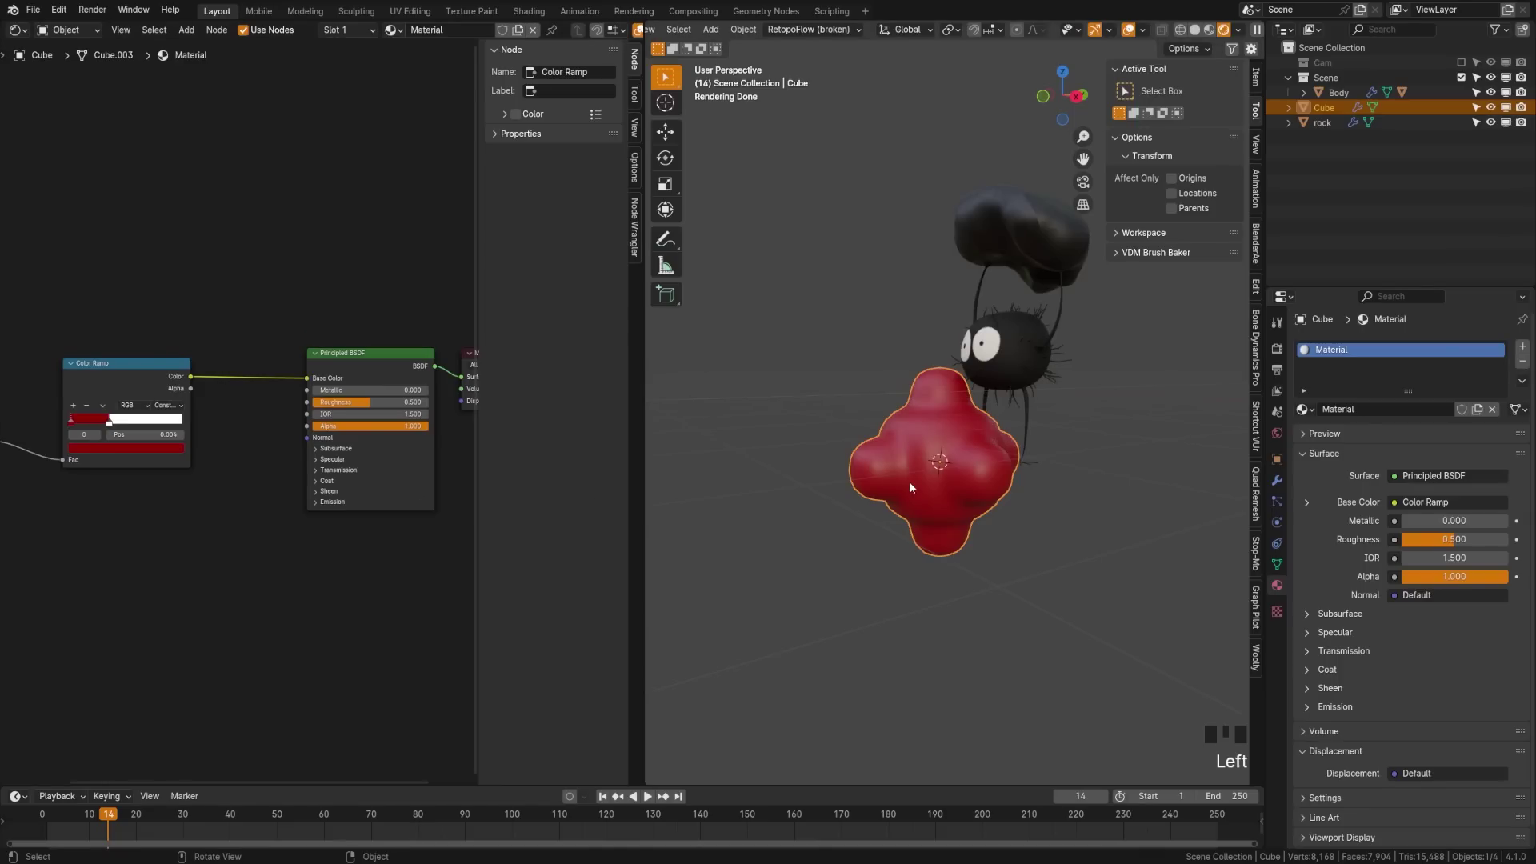
pyautogui.hotkey('shift', 'd')
pyautogui.click(819, 474)
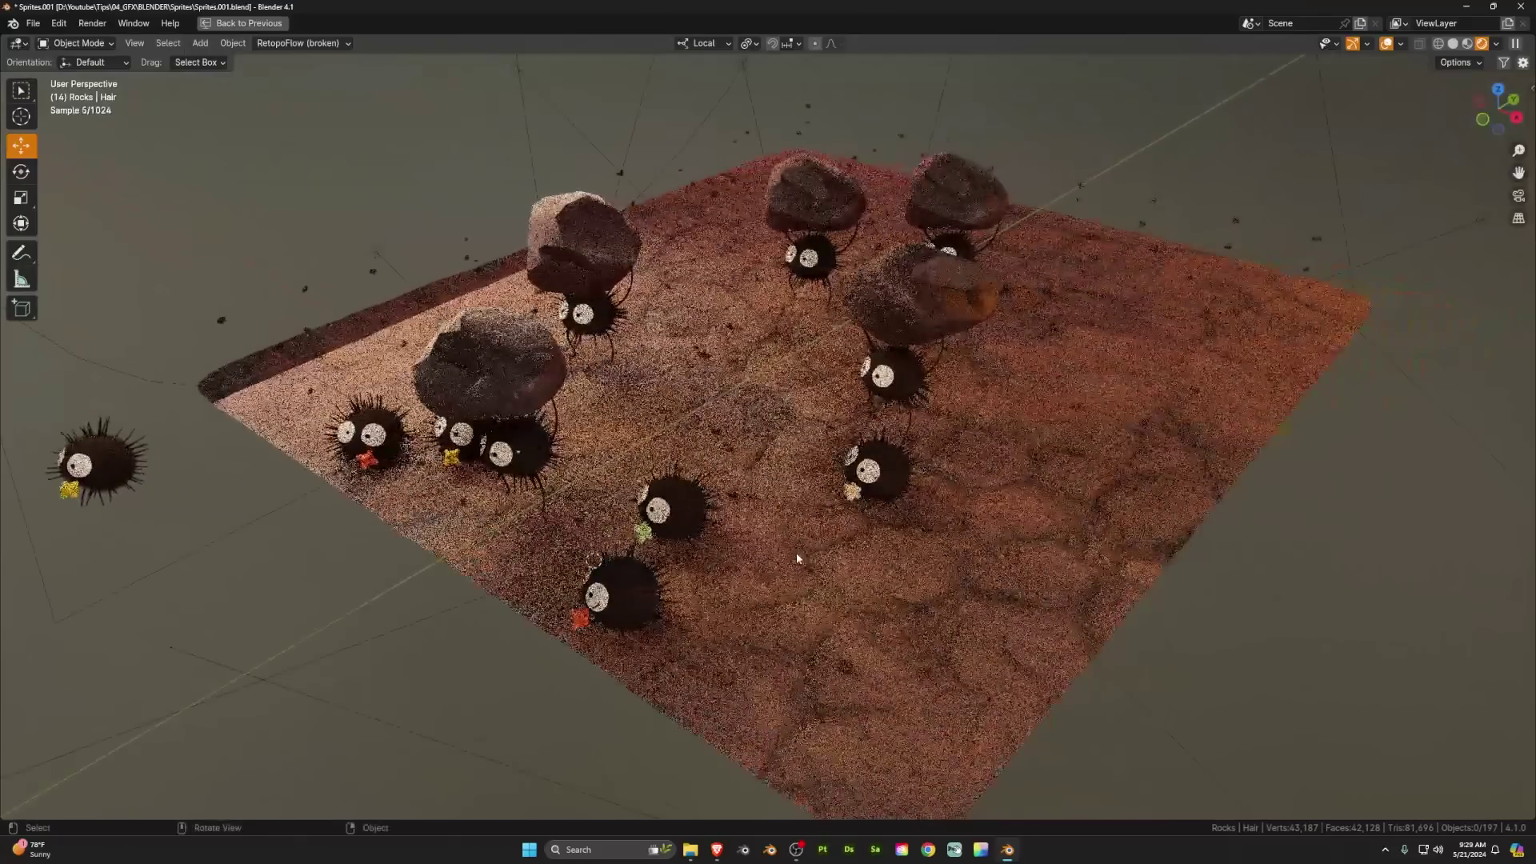
# Examine the assembled scene of soot sprites, held rocks, stars and scattered pebbles on the cracked ground, up close and from afar.
pyautogui.scroll(8, 795, 554)
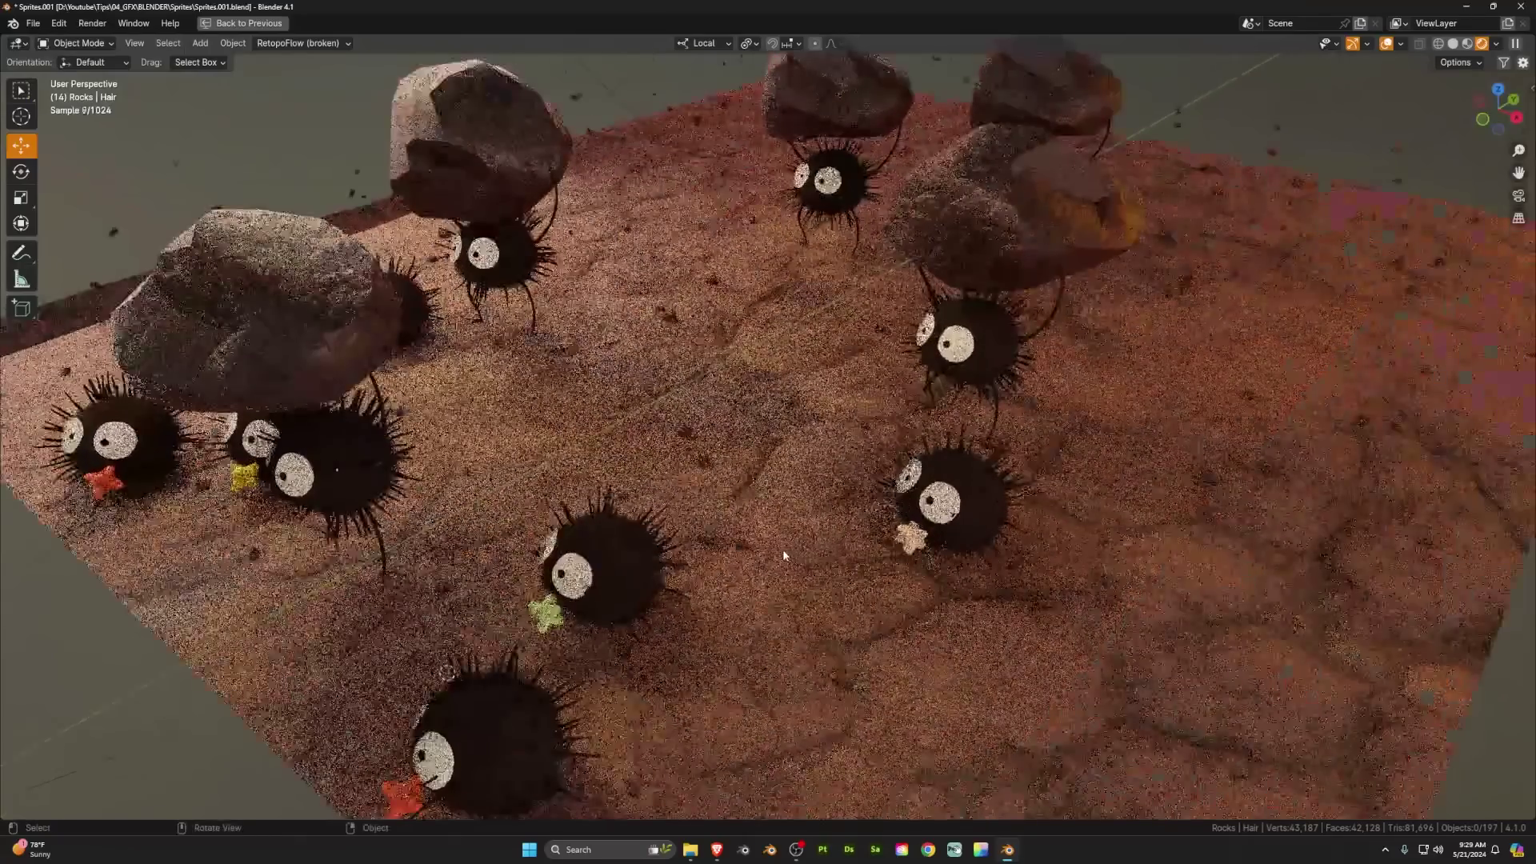
pyautogui.scroll(3, 731, 534)
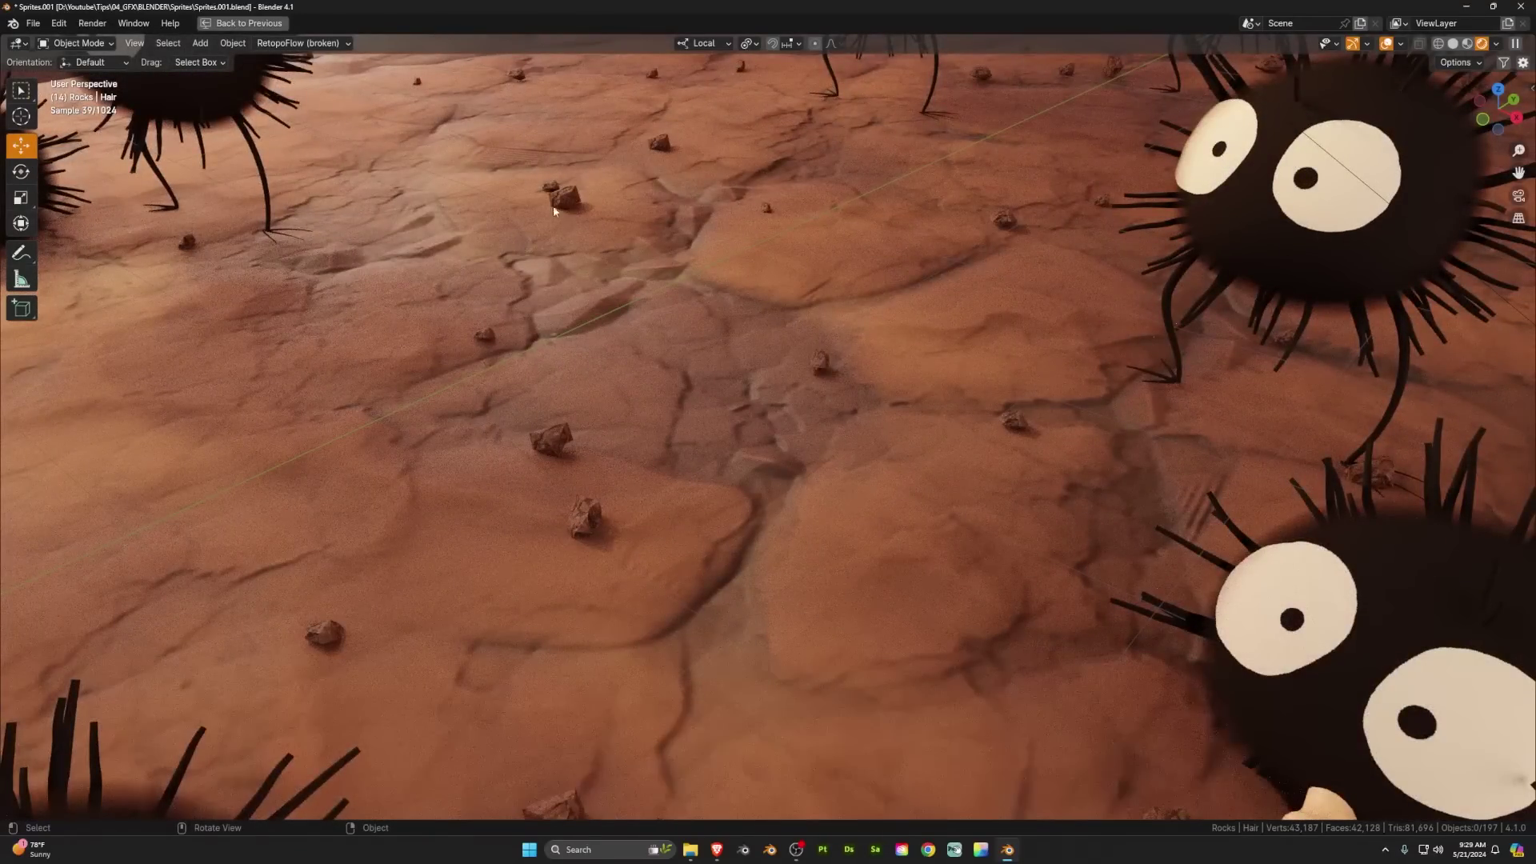
pyautogui.scroll(-10, 578, 515)
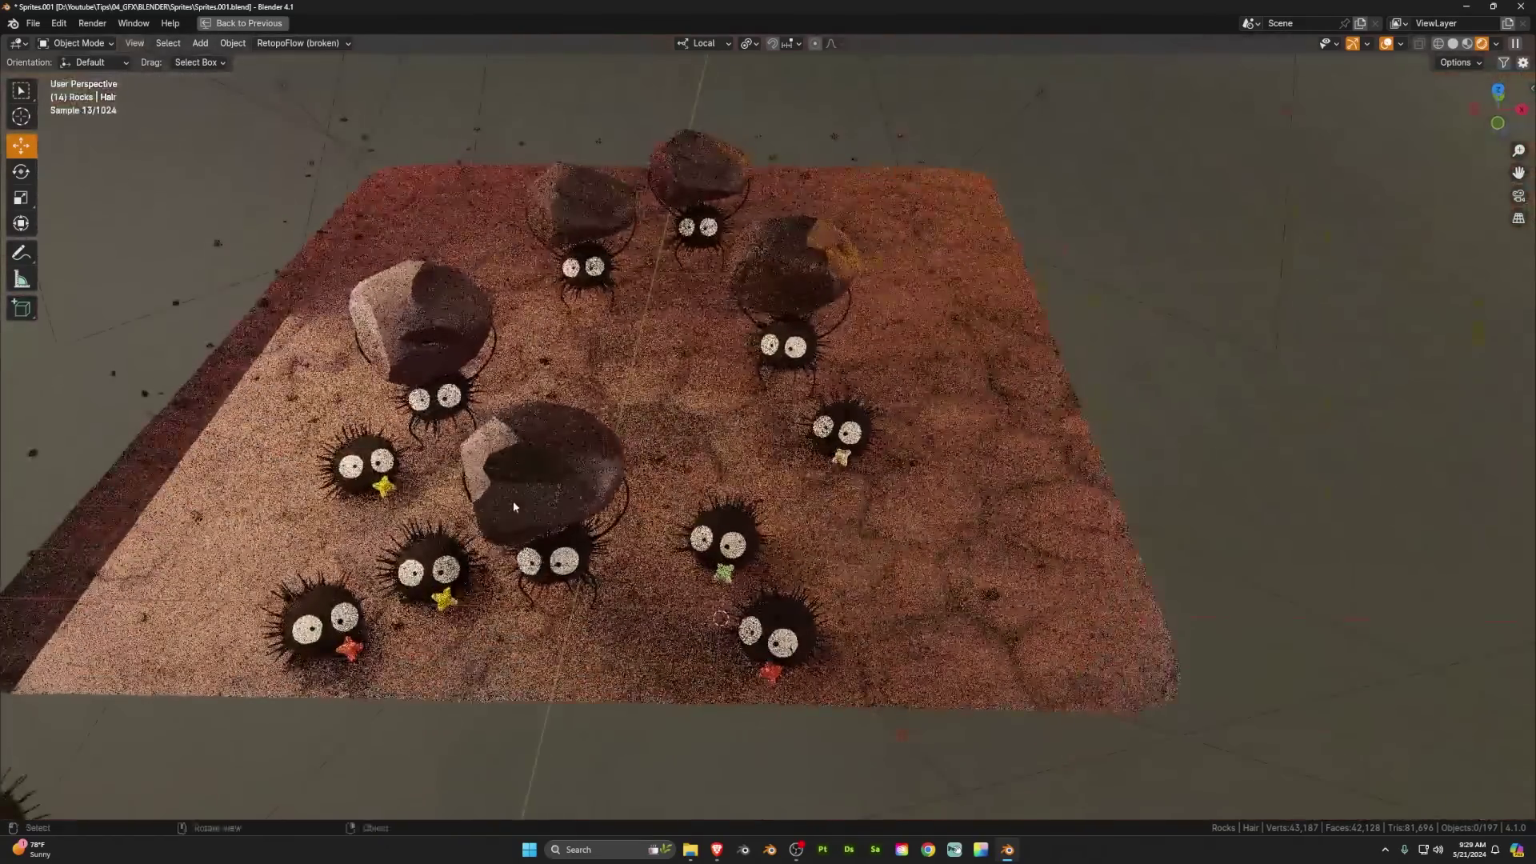
pyautogui.moveTo(514, 506); pyautogui.dragTo(564, 464, button='middle')
pyautogui.scroll(4, 708, 521)
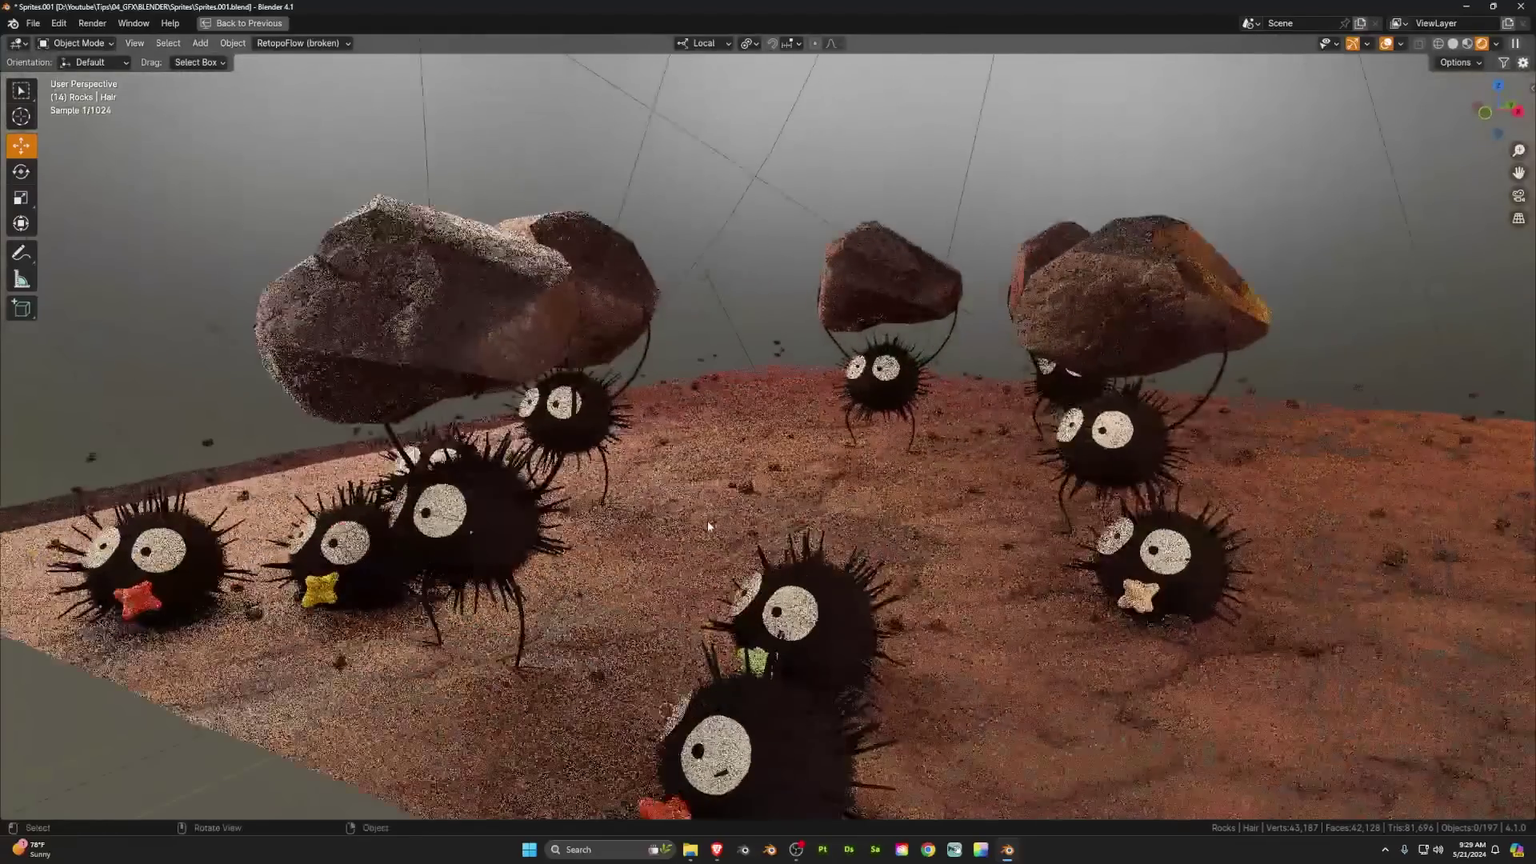
pyautogui.keyDown('shift'); pyautogui.moveTo(525, 529); pyautogui.dragTo(653, 489, button='middle'); pyautogui.keyUp('shift')
pyautogui.scroll(4, 654, 490)
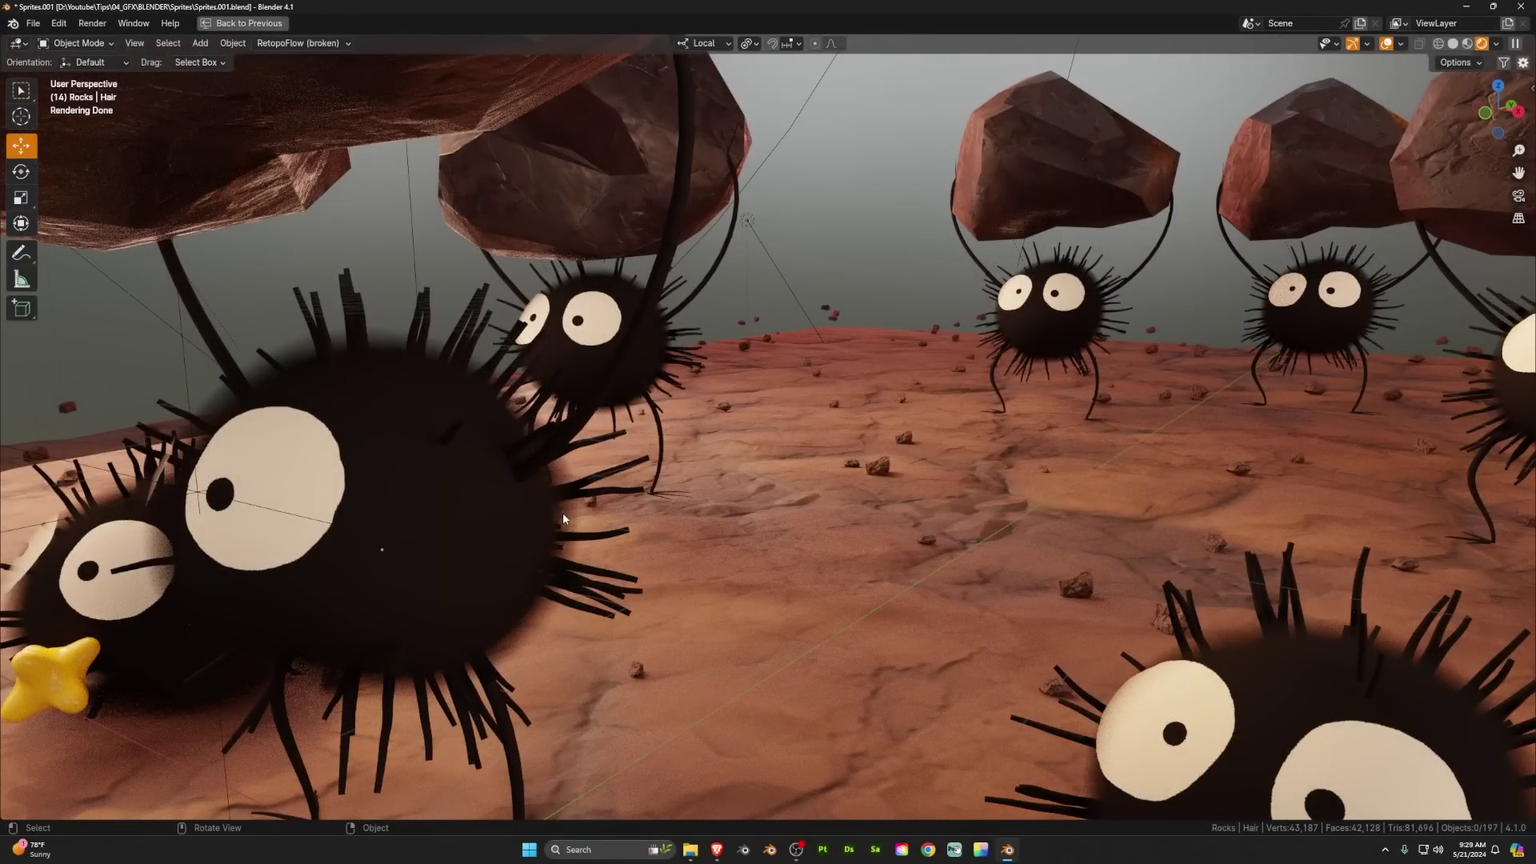
pyautogui.scroll(-4, 592, 520)
pyautogui.moveTo(658, 525); pyautogui.dragTo(727, 534, button='middle')
pyautogui.scroll(-4, 727, 534)
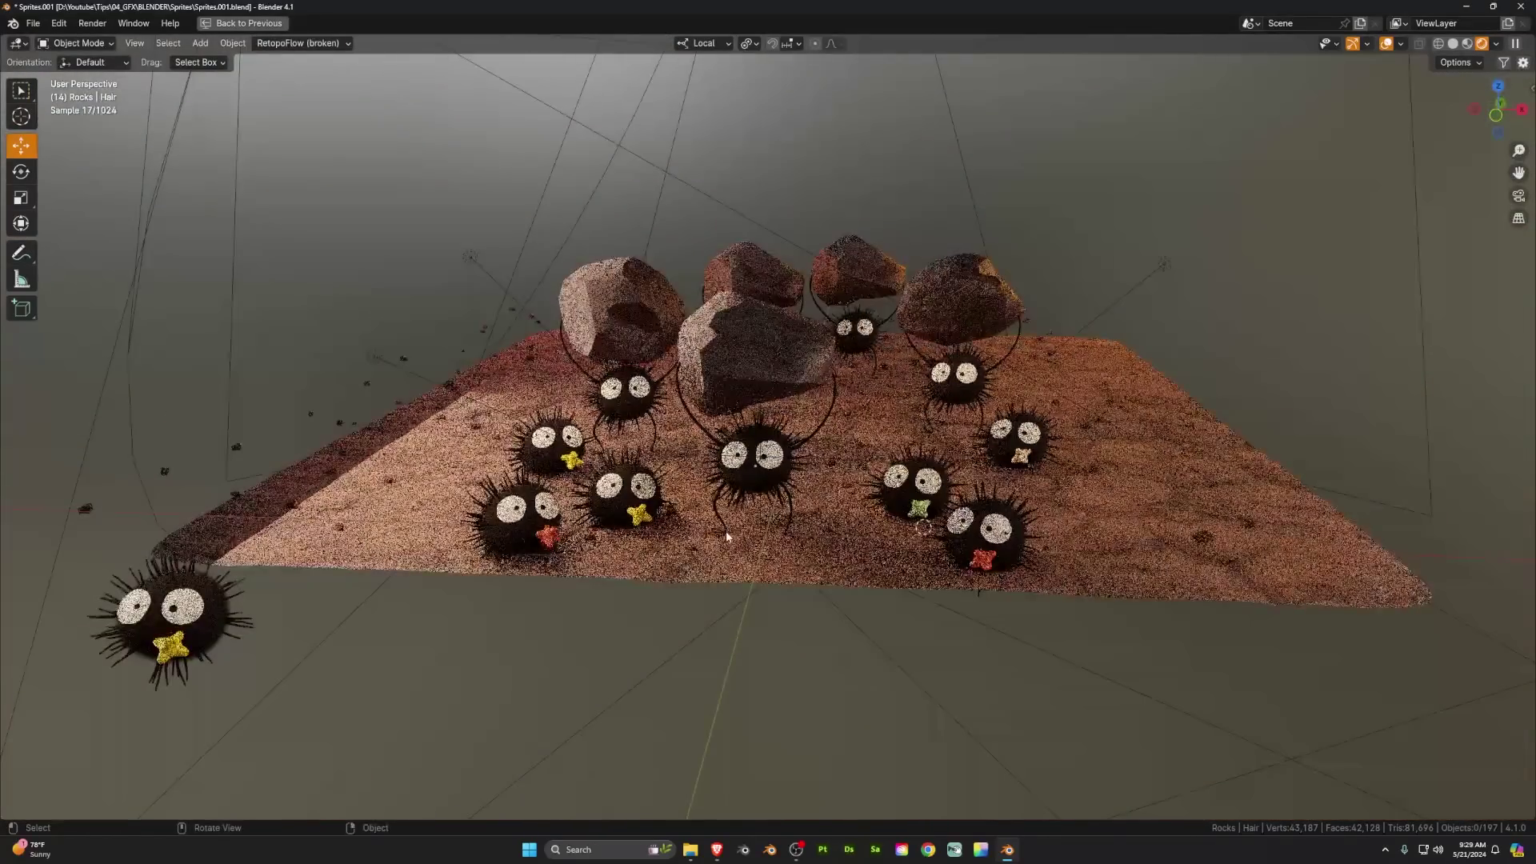
# Examine the arrangement of lights around the ground from a distance and in top view, selecting the area light beside it.
pyautogui.scroll(-1, 691, 481)
pyautogui.scroll(-4, 692, 480)
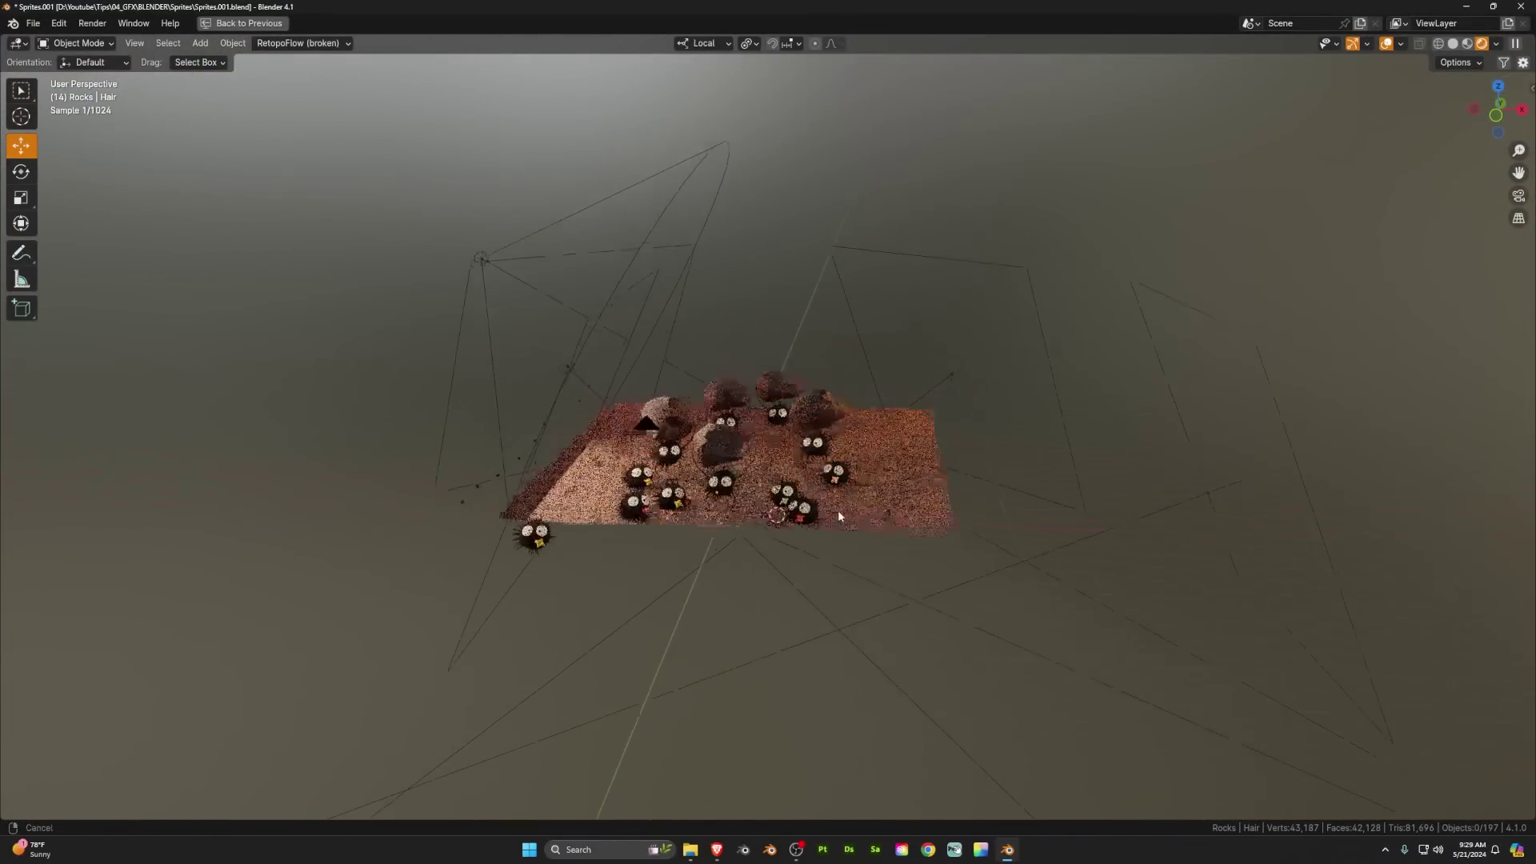
pyautogui.moveTo(720, 496); pyautogui.dragTo(644, 254, button='middle')
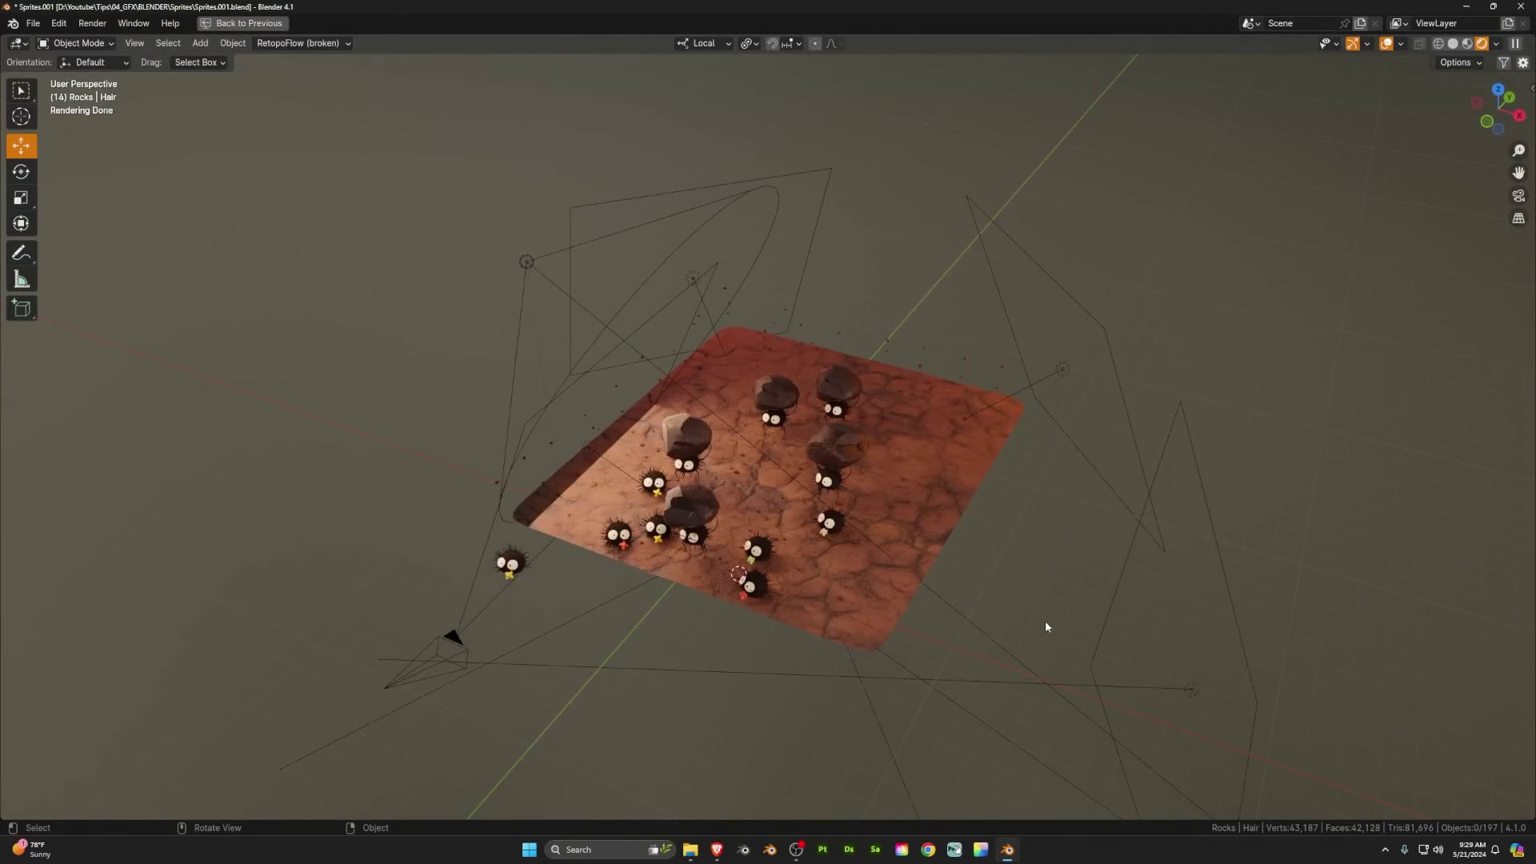
pyautogui.click(1130, 575)
pyautogui.click(821, 261)
pyautogui.press('KP_7')
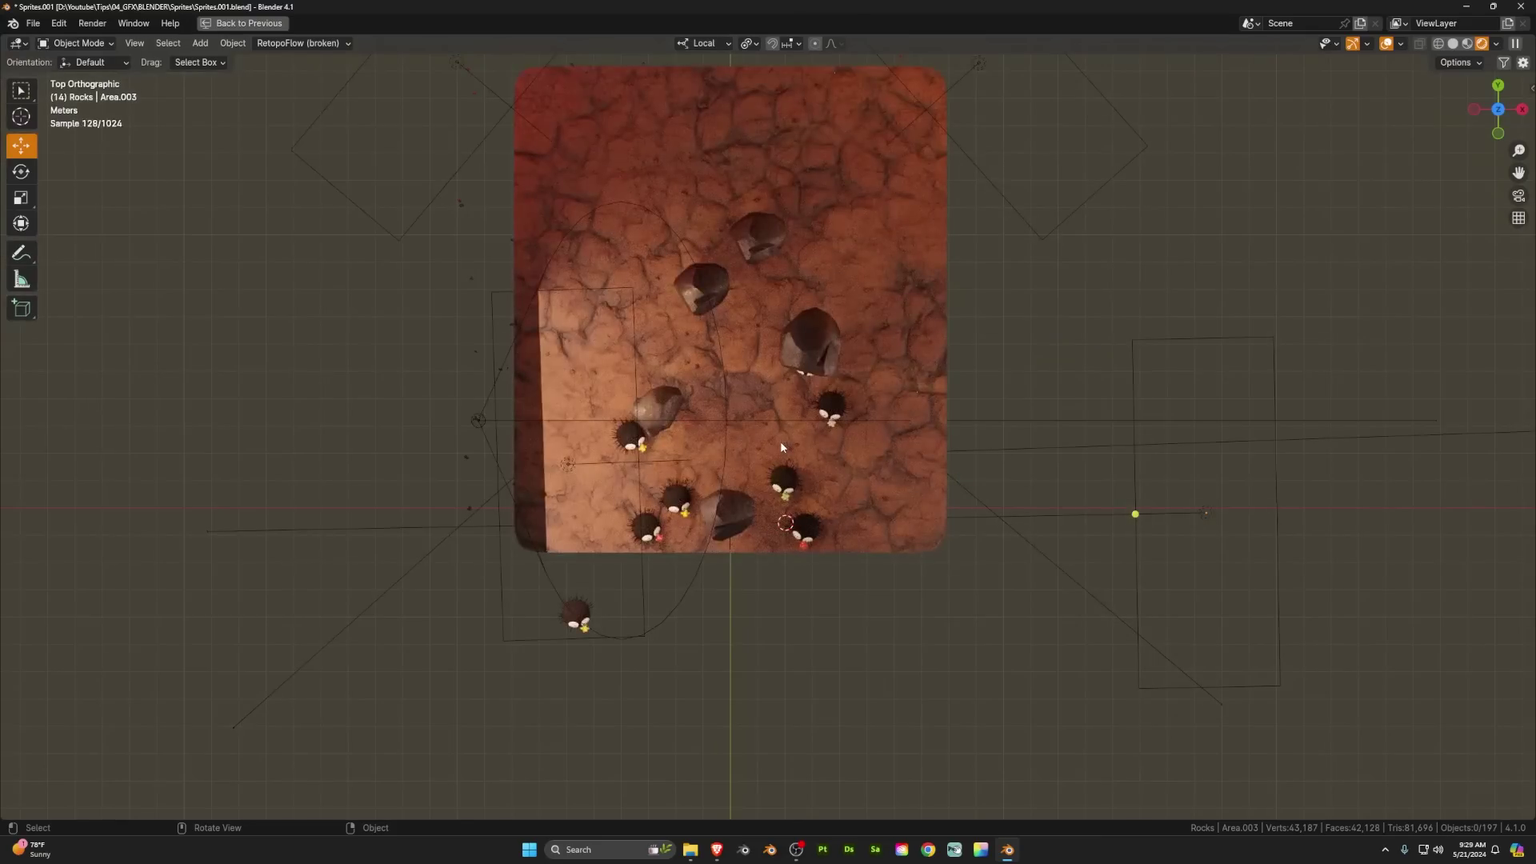
pyautogui.scroll(-2, 838, 440)
pyautogui.keyDown('shift'); pyautogui.moveTo(837, 411); pyautogui.dragTo(769, 487, button='middle'); pyautogui.keyUp('shift')
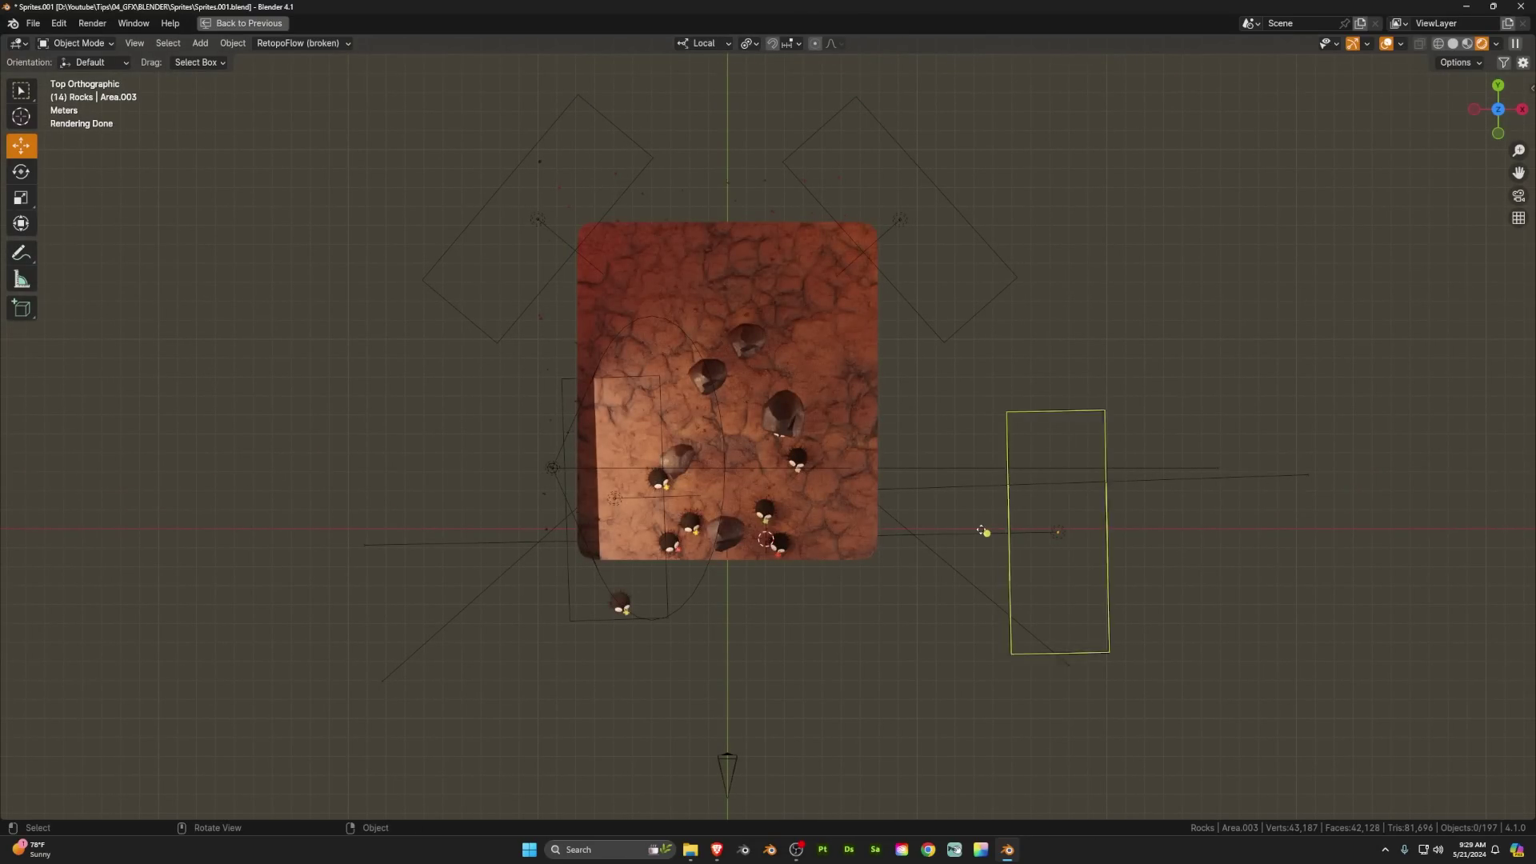
# Select the Abstract07 spotlight and move it to shift its light across the ground.
pyautogui.moveTo(600, 551); pyautogui.dragTo(548, 448, button='middle')
pyautogui.click(562, 336)
pyautogui.press('g')
pyautogui.moveTo(657, 327); pyautogui.dragTo(592, 416)
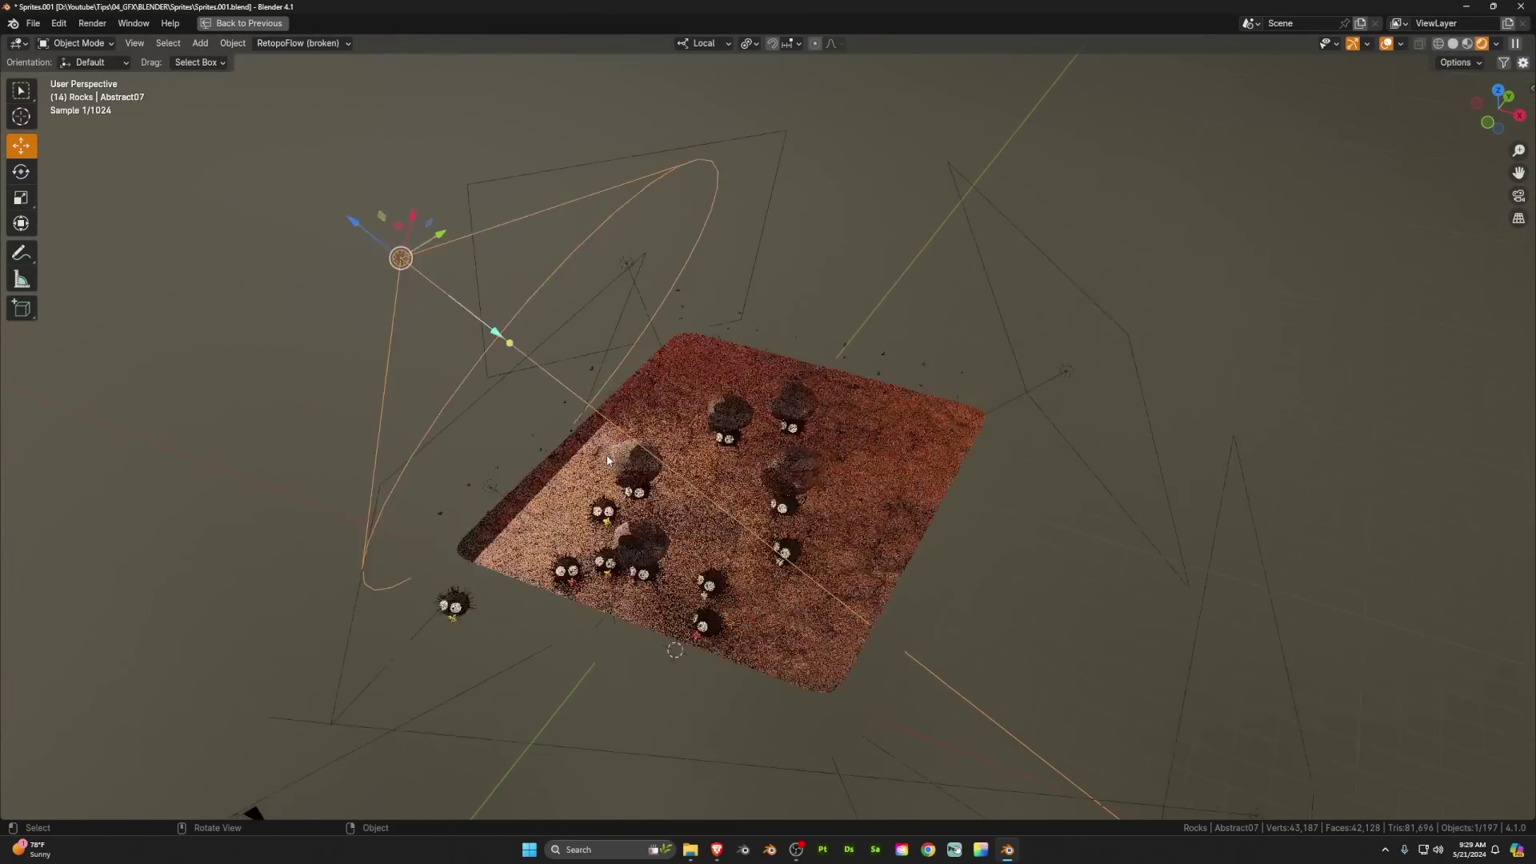
pyautogui.scroll(2, 606, 460)
pyautogui.press('g')
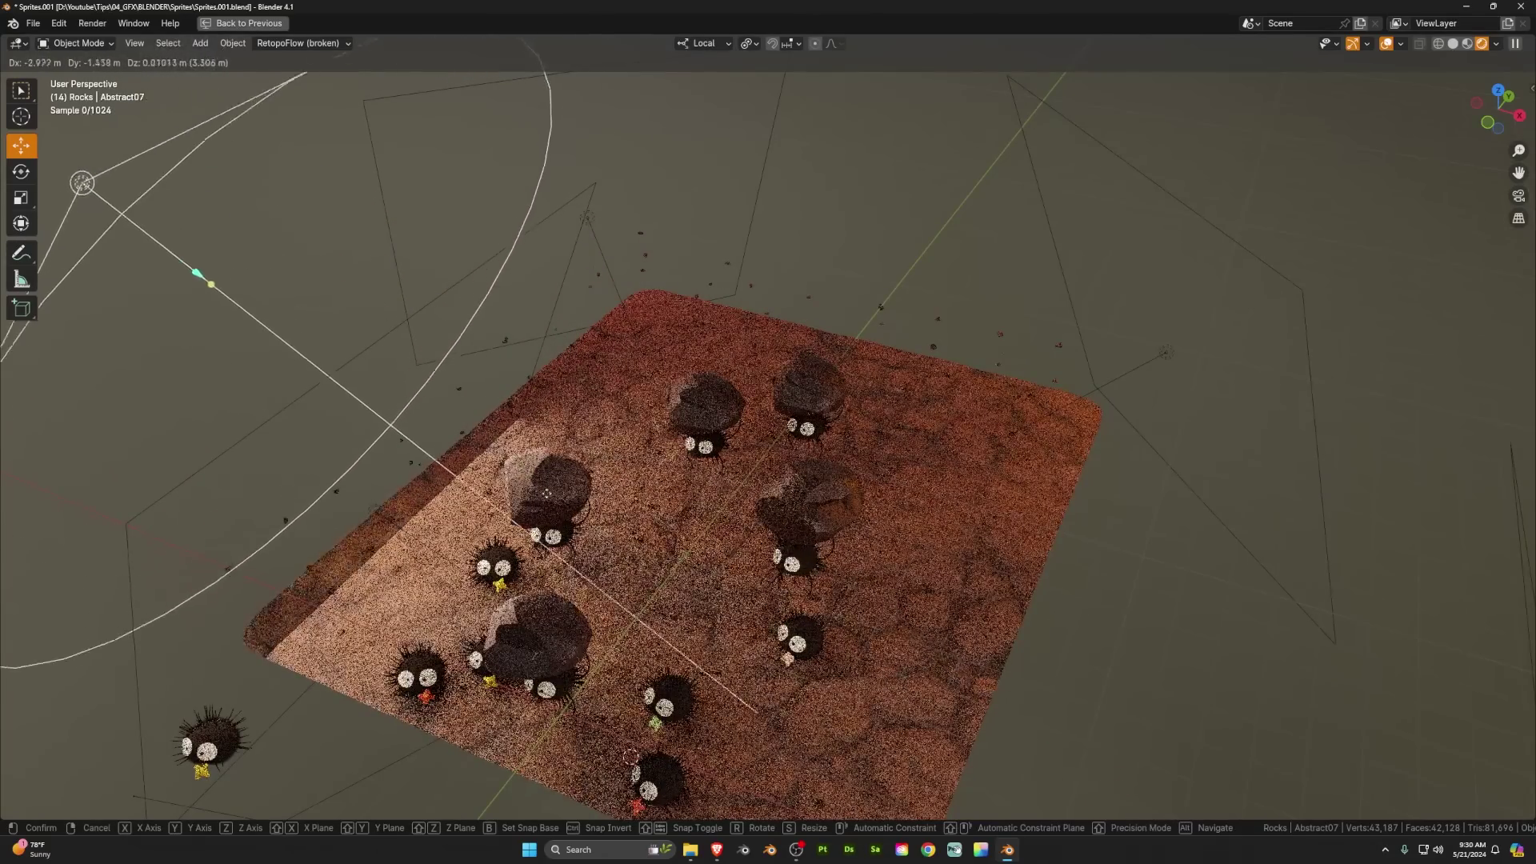